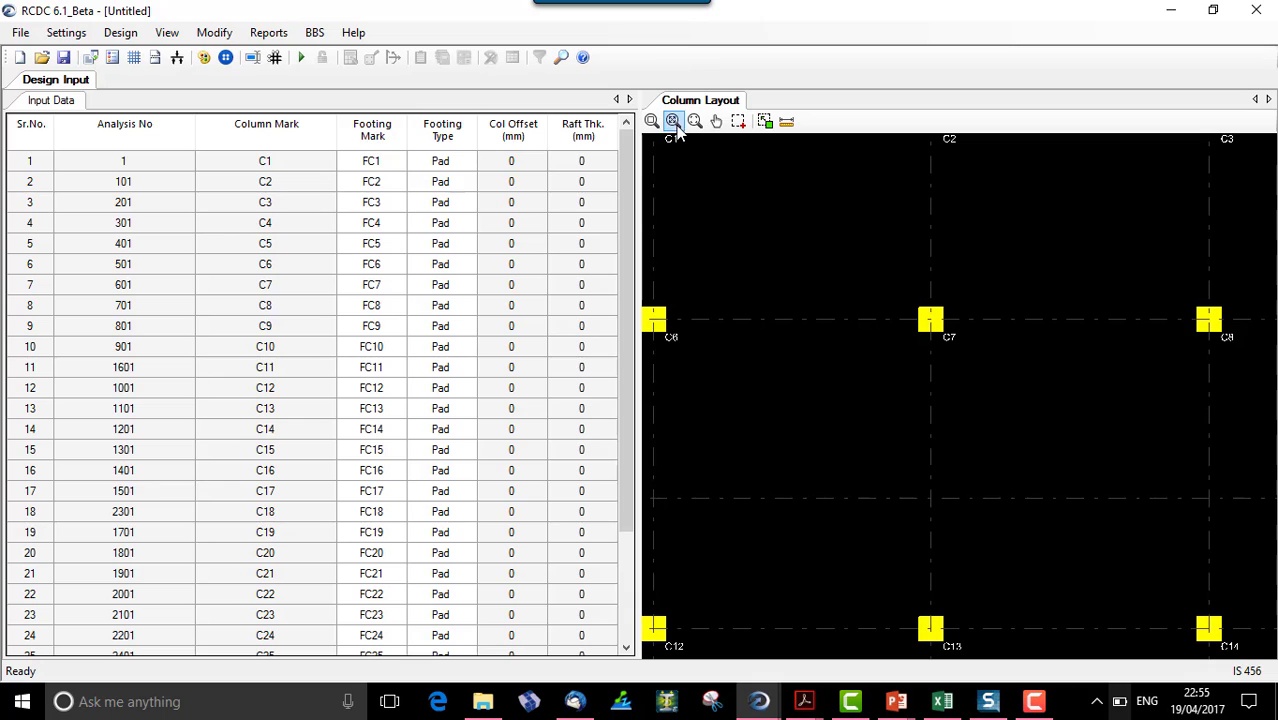
# Fit the column layout in view and review column C1's footing type options, column offset and raft thickness, keeping its type as Pad.
pyautogui.click(673, 121)
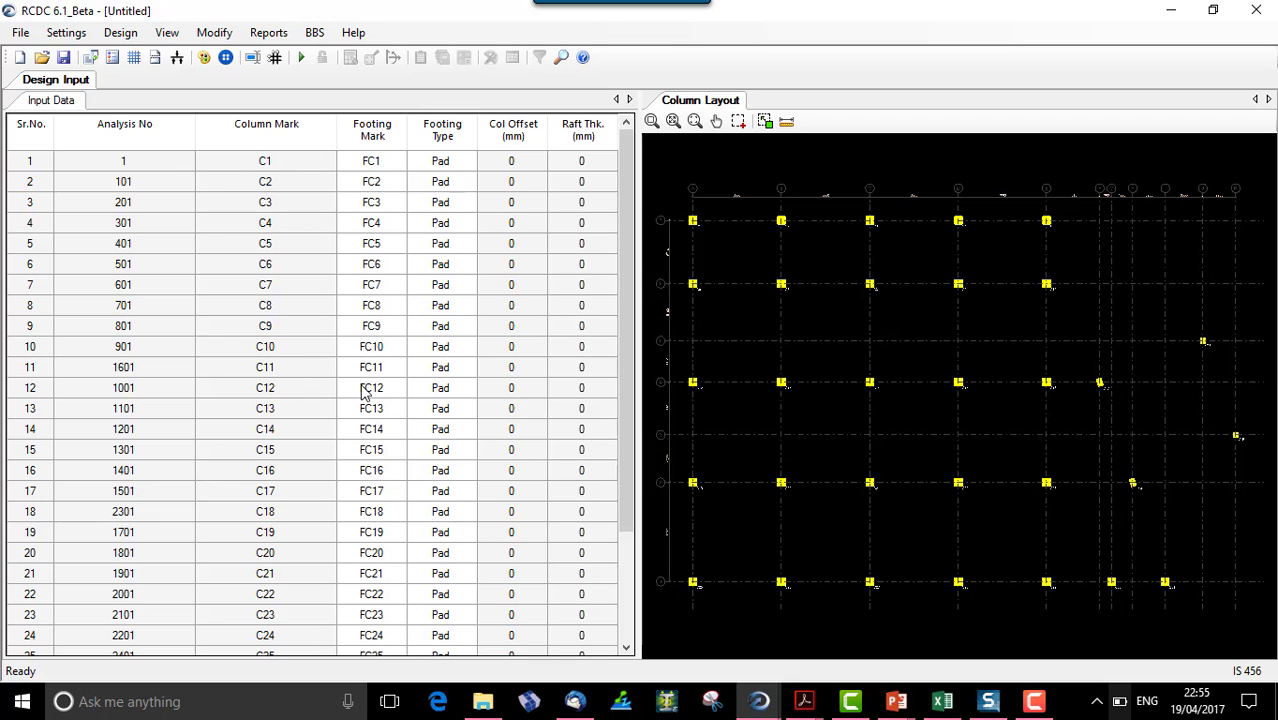
pyautogui.click(446, 166)
pyautogui.click(469, 166)
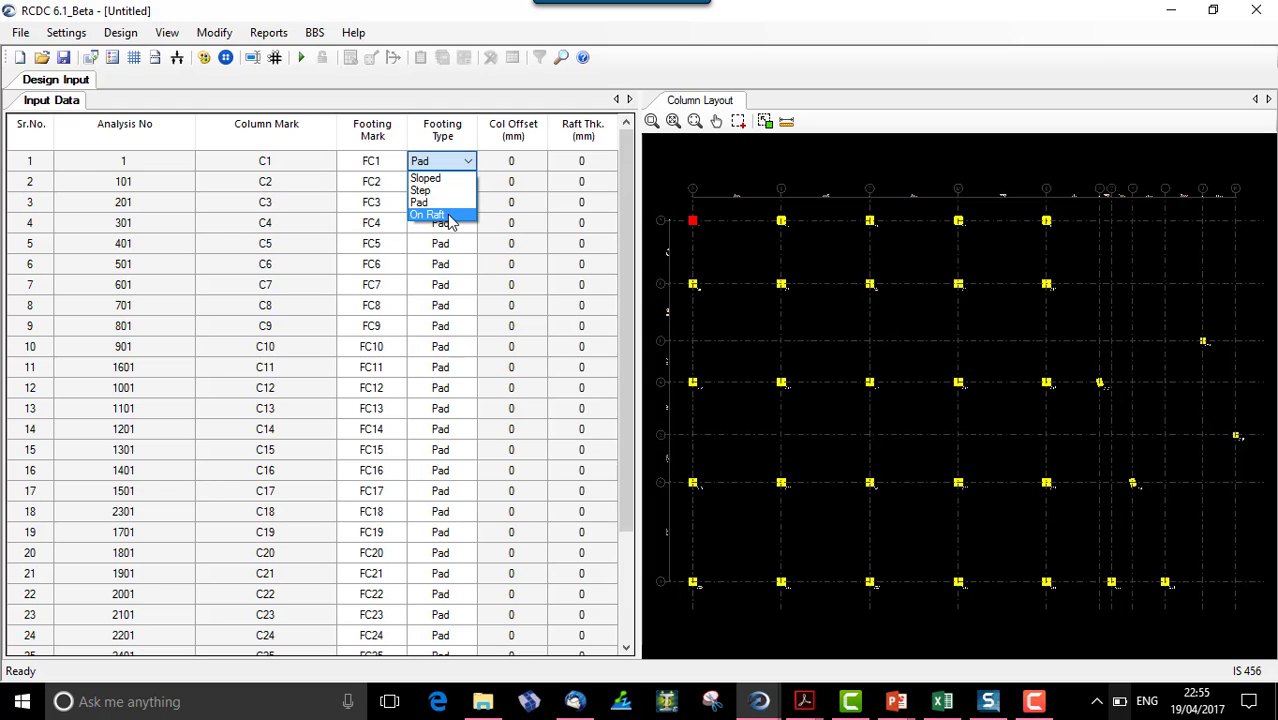
pyautogui.click(448, 203)
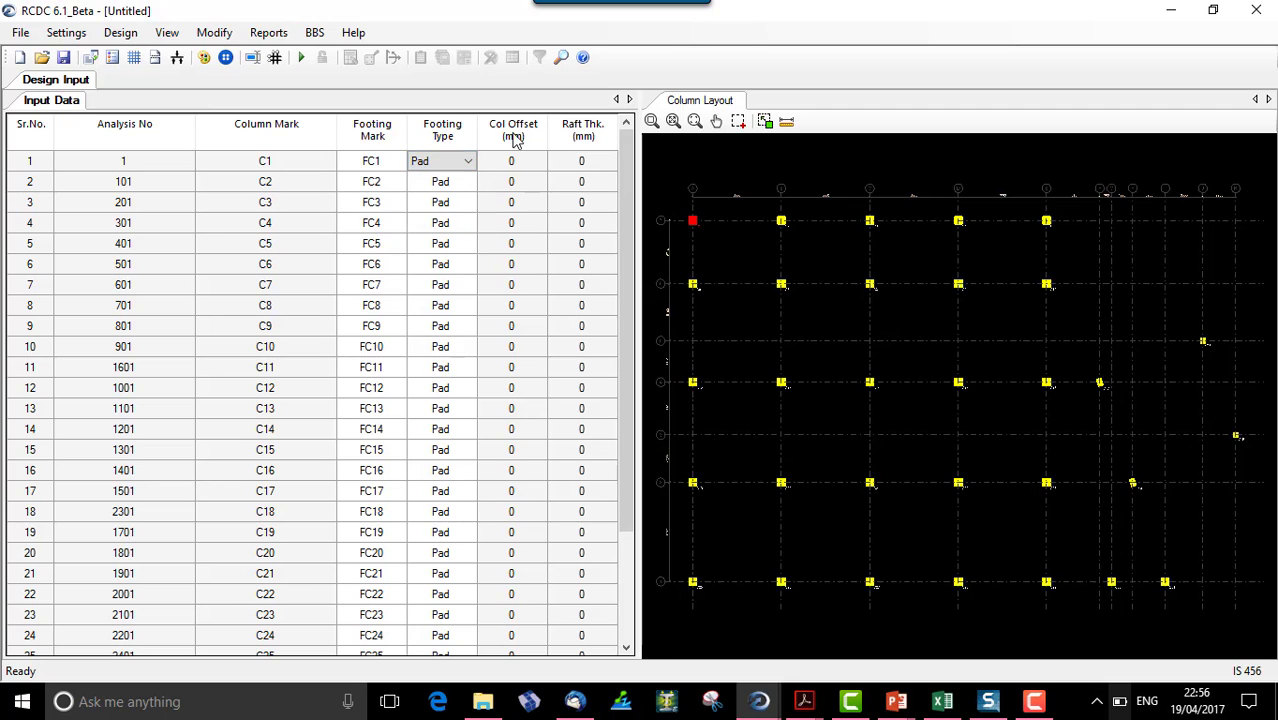
pyautogui.click(512, 165)
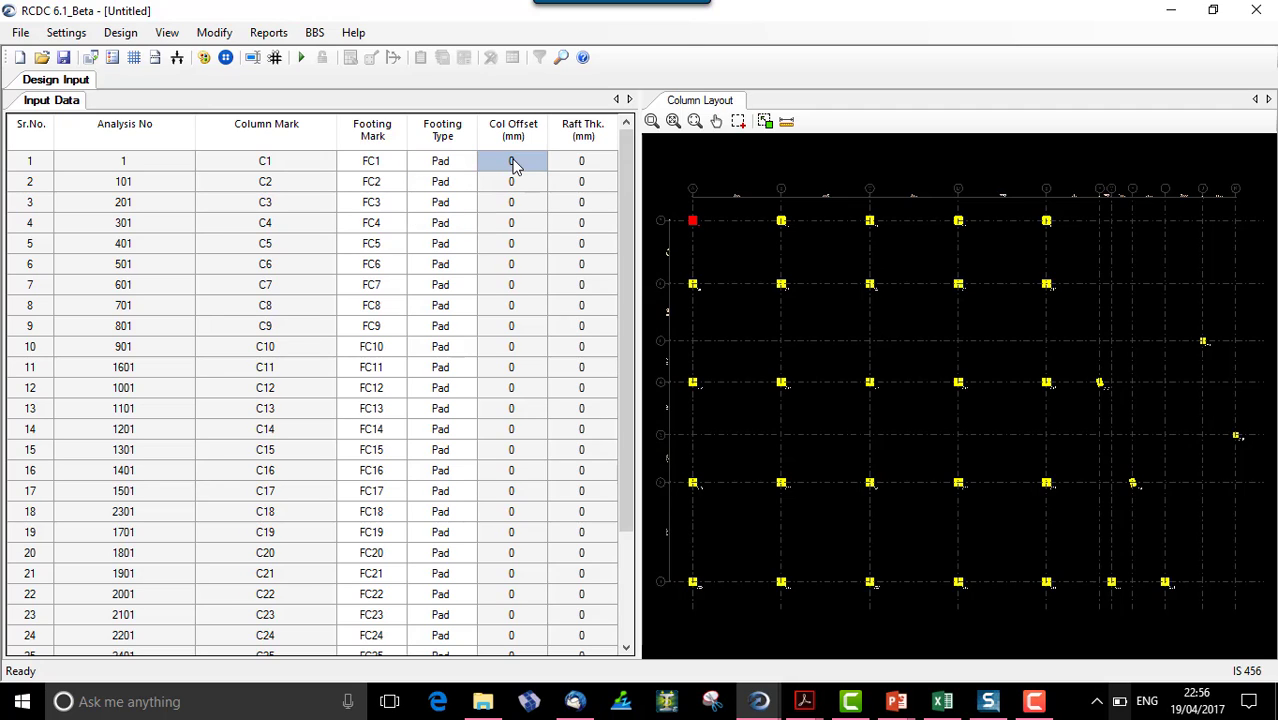
pyautogui.click(593, 161)
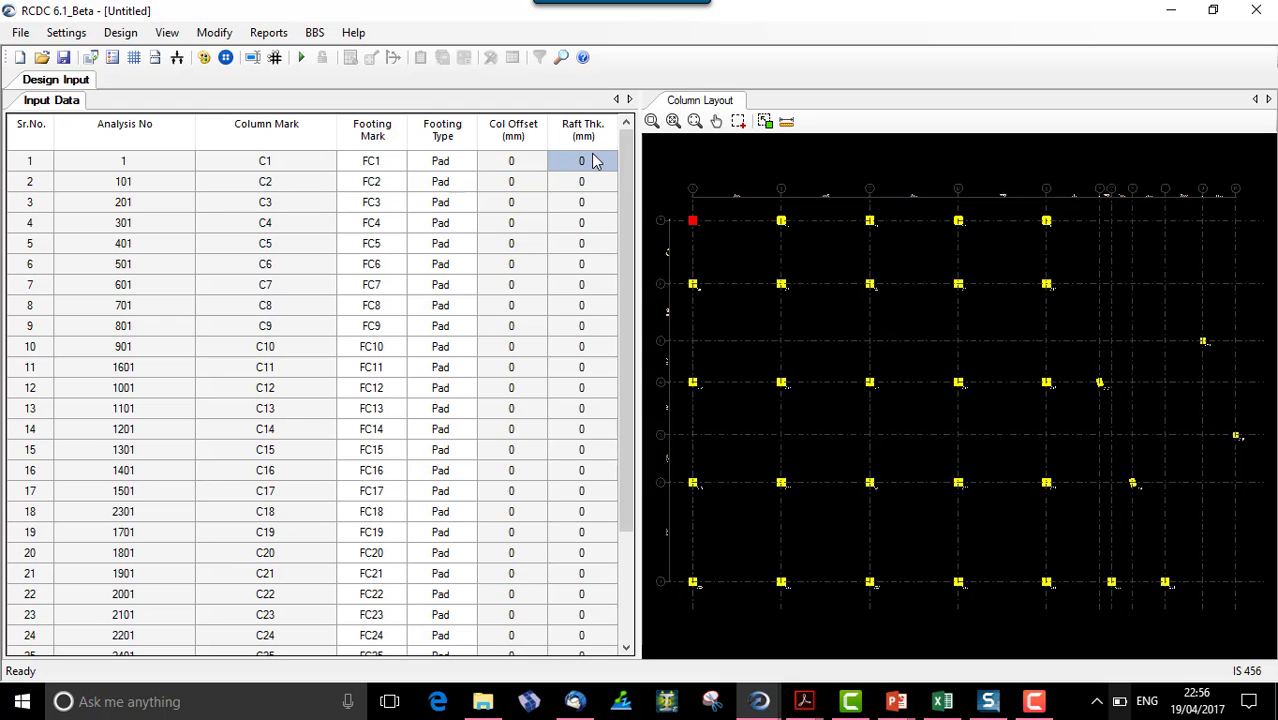
pyautogui.scroll(-3, 447, 536)
pyautogui.scroll(3, 537, 536)
# In the general settings, enable the checks for buoyancy, sliding and overturning, leaving surcharge load off and top steel set to All Footings.
pyautogui.click(66, 33)
pyautogui.click(82, 53)
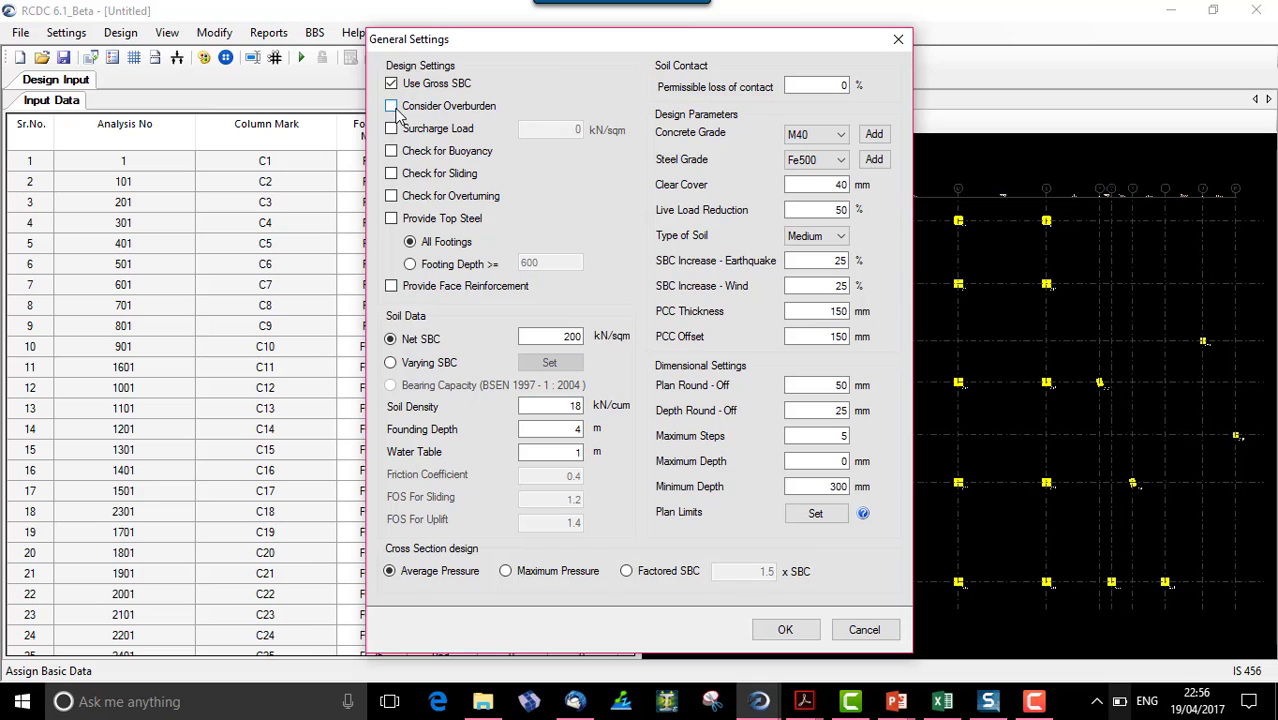
pyautogui.click(392, 129)
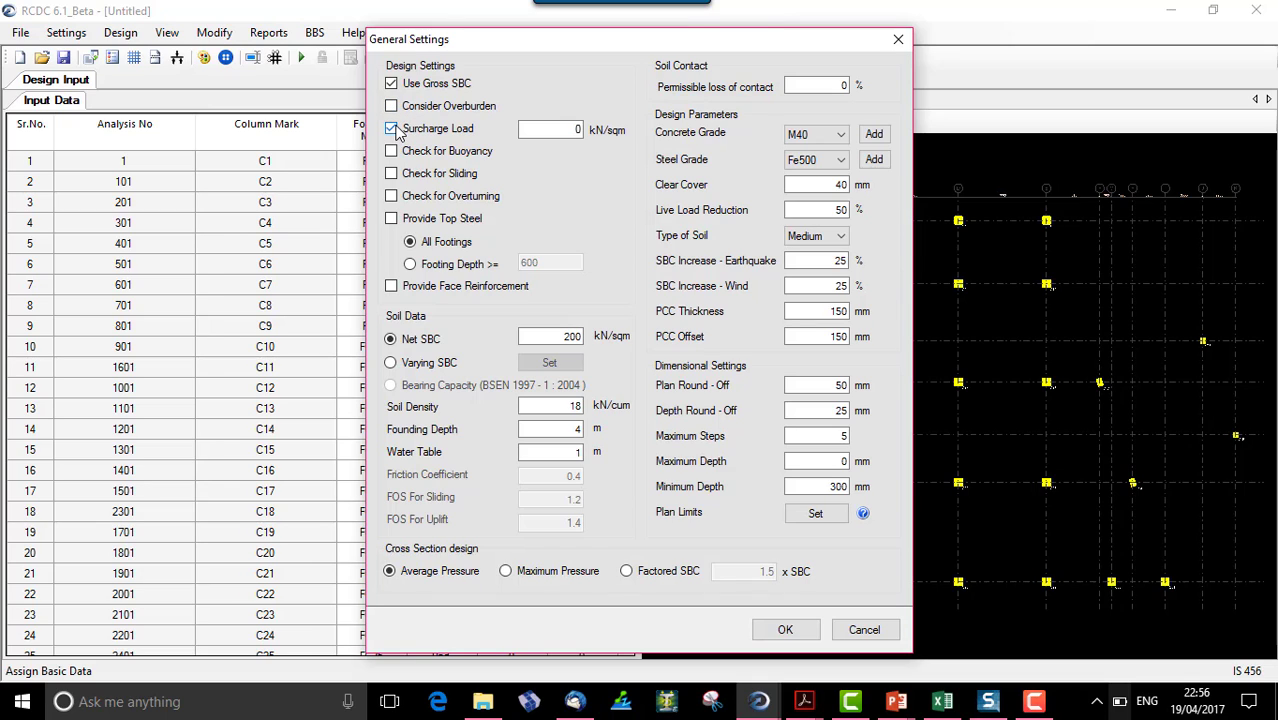
pyautogui.click(392, 129)
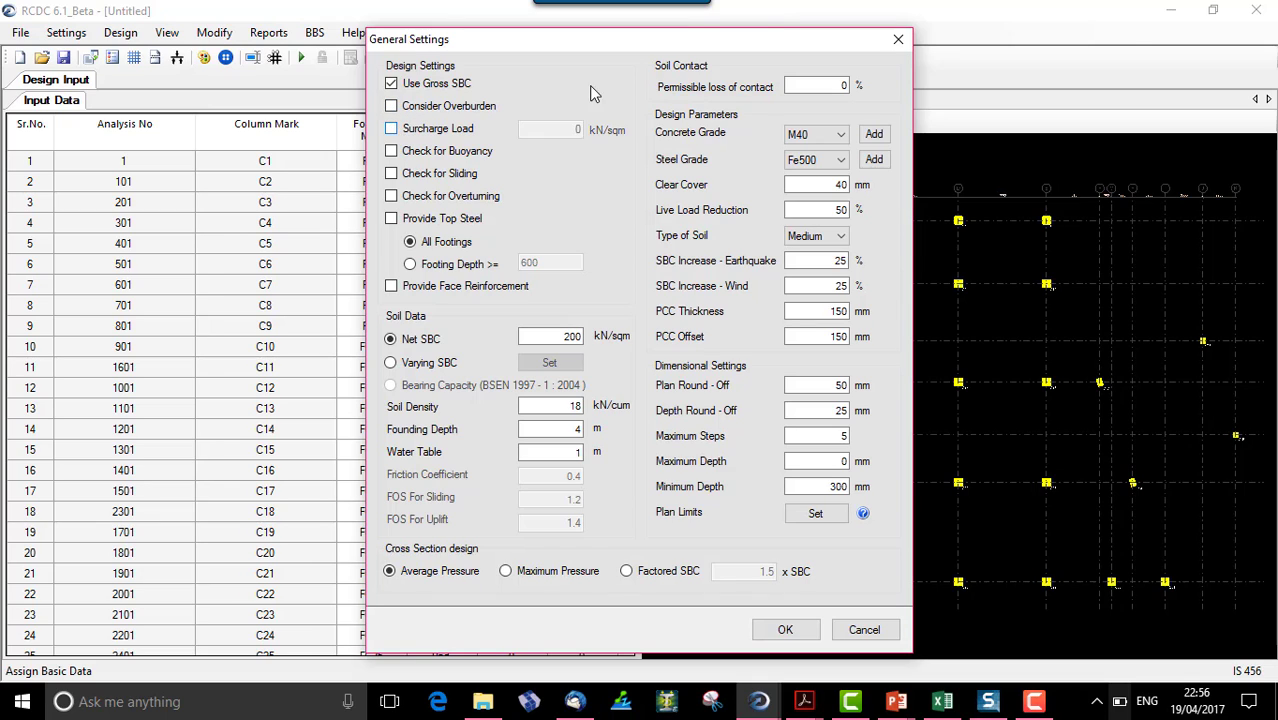
pyautogui.click(391, 151)
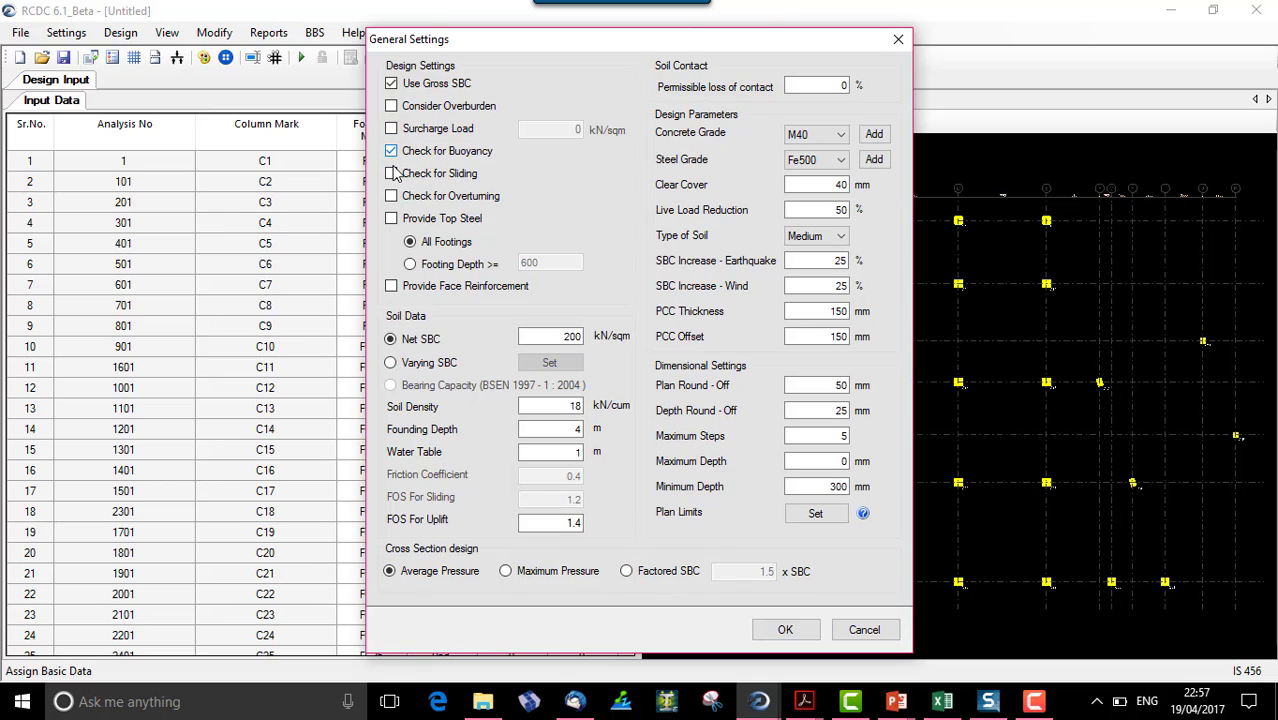
pyautogui.click(391, 174)
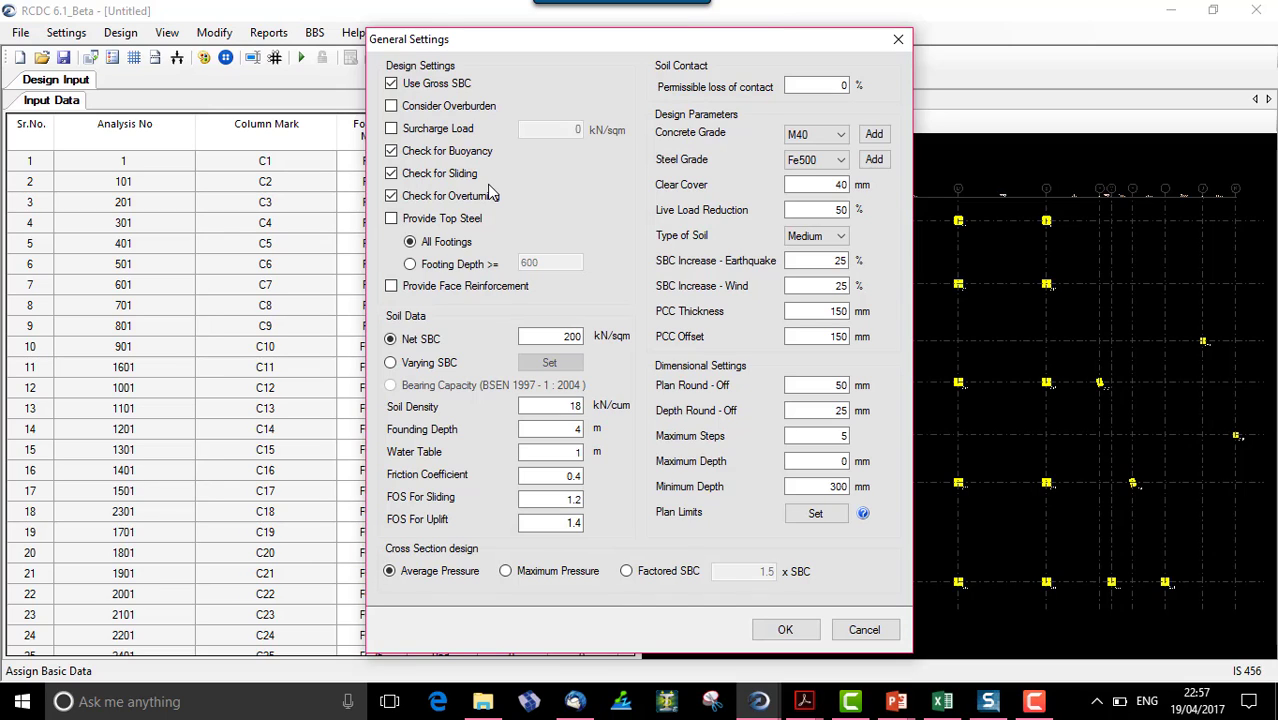
pyautogui.click(458, 264)
pyautogui.click(456, 243)
# Set the net safe bearing capacity (Net SBC) to 300 kN/sqm in the soil data.
pyautogui.doubleClick(576, 336)
pyautogui.write('3')
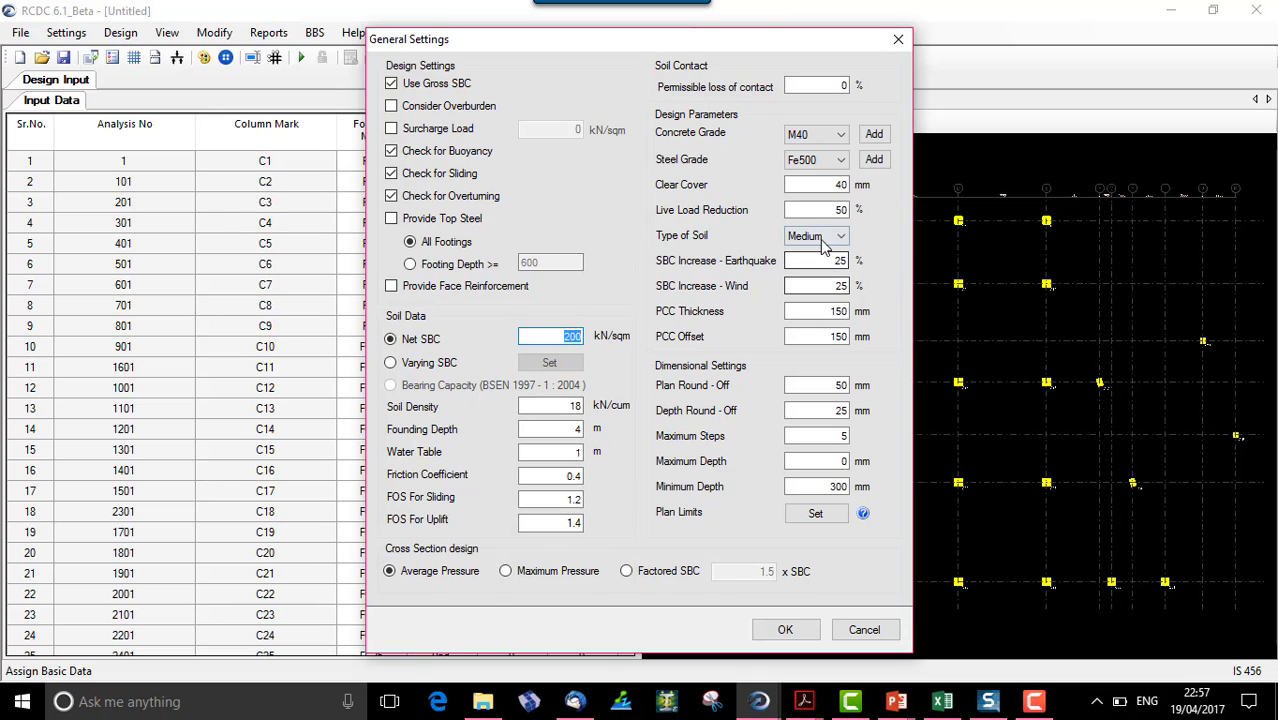
pyautogui.write('00')
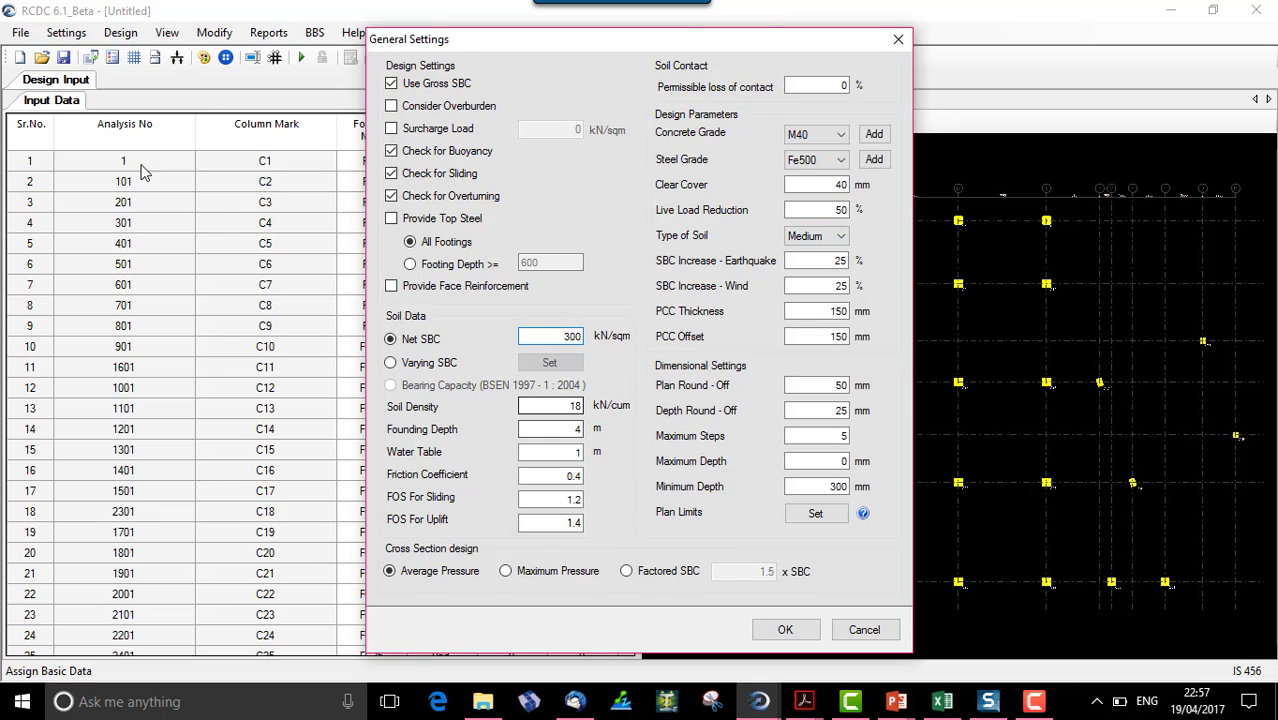
# Examine the varying SBC table of bearing capacities by footing width and L/B ratio, and return to the Net SBC option.
pyautogui.click(390, 364)
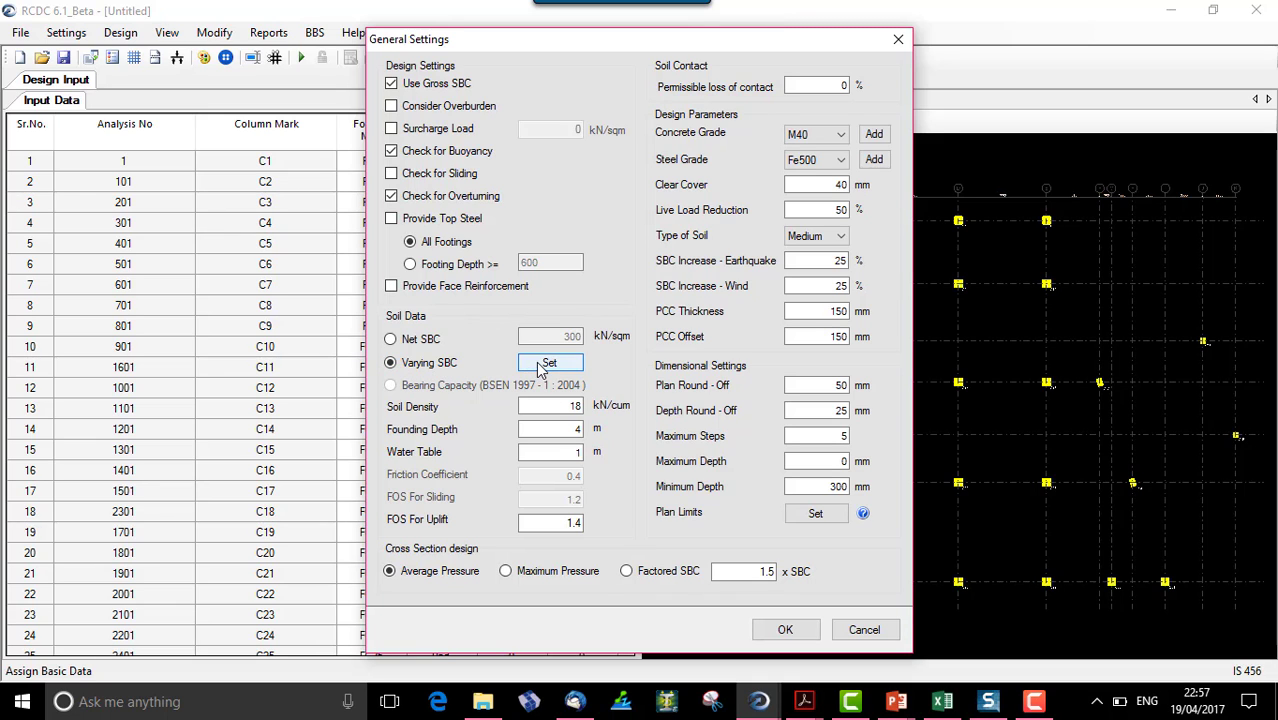
pyautogui.click(547, 365)
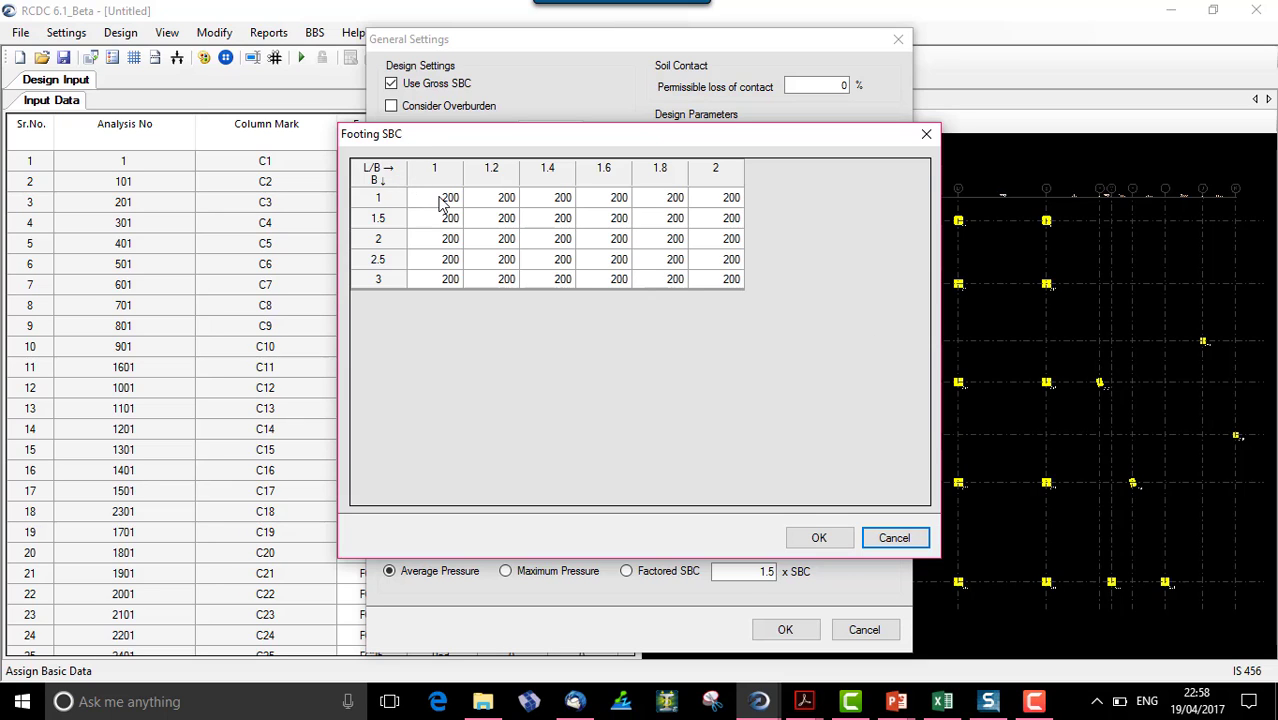
pyautogui.moveTo(443, 203); pyautogui.dragTo(735, 302)
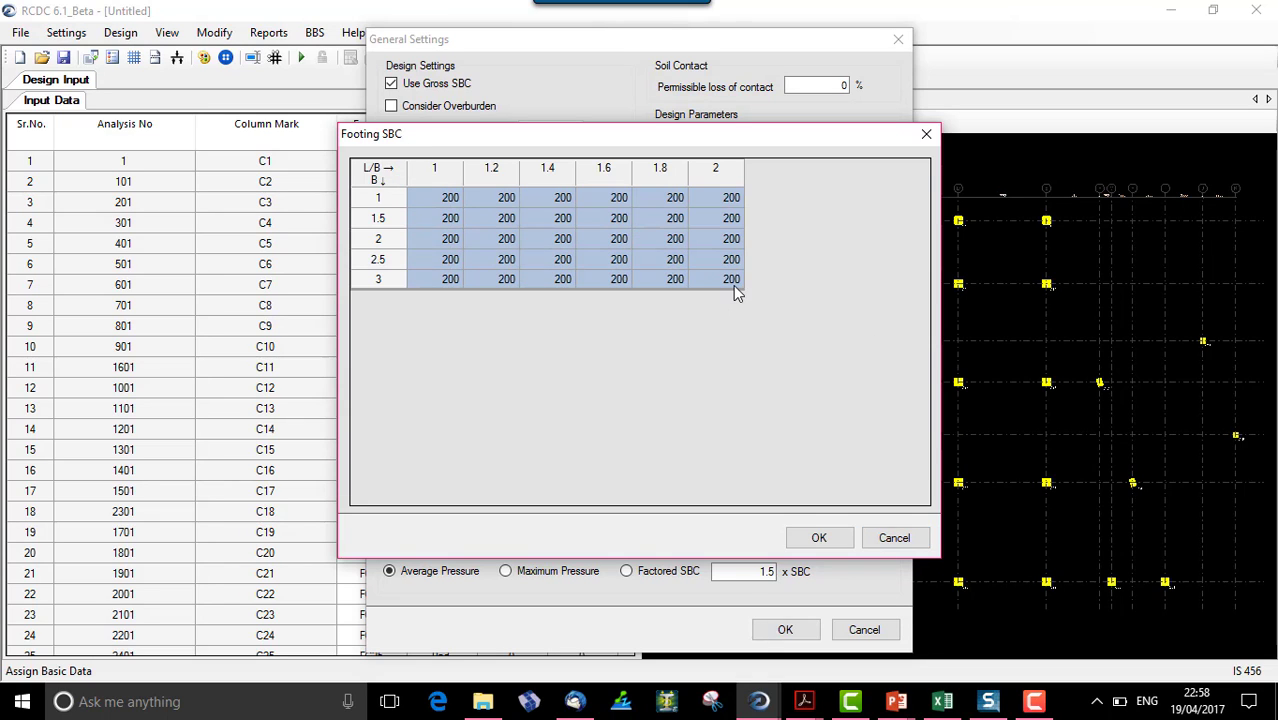
pyautogui.click(734, 285)
pyautogui.click(443, 200)
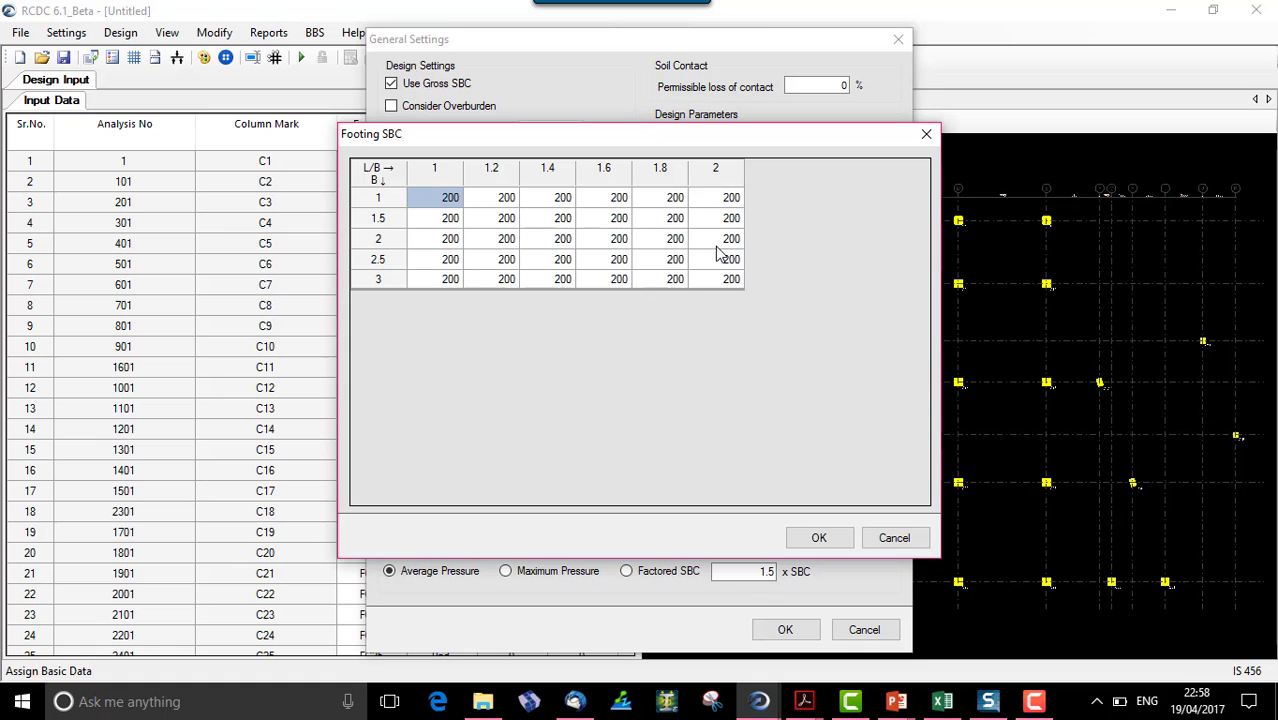
pyautogui.click(819, 537)
pyautogui.click(430, 340)
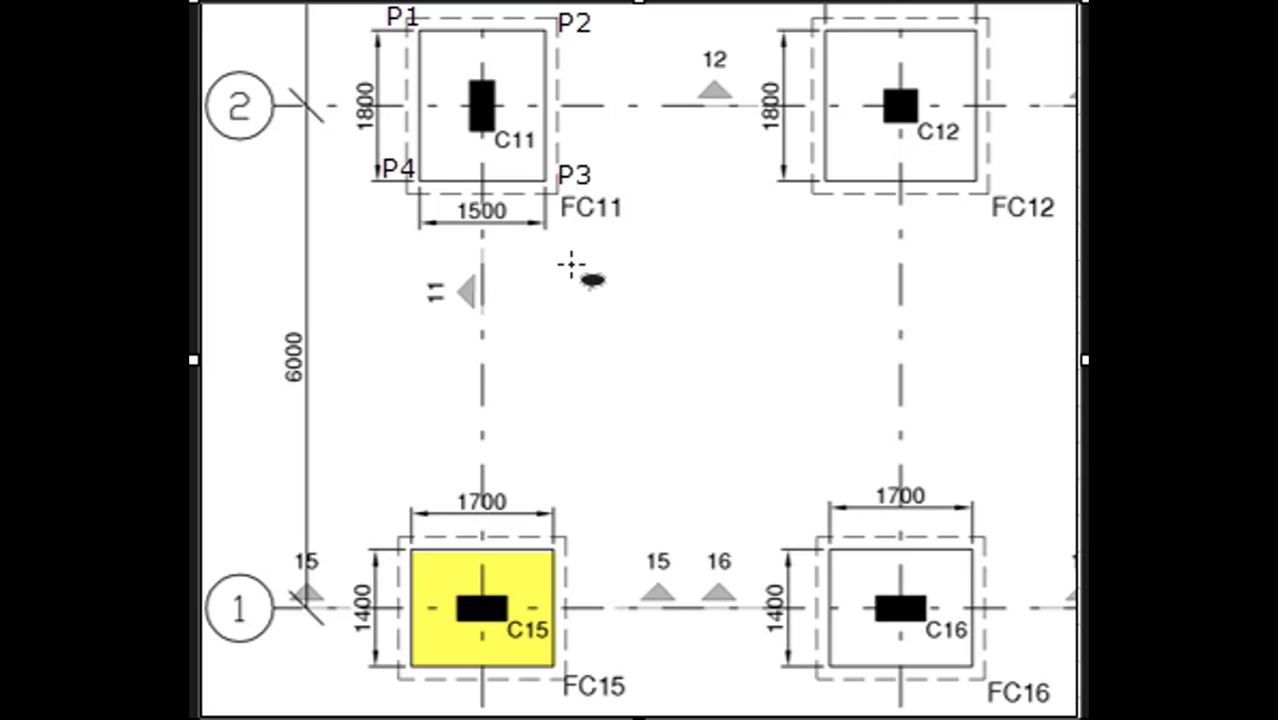
pyautogui.click(610, 210)
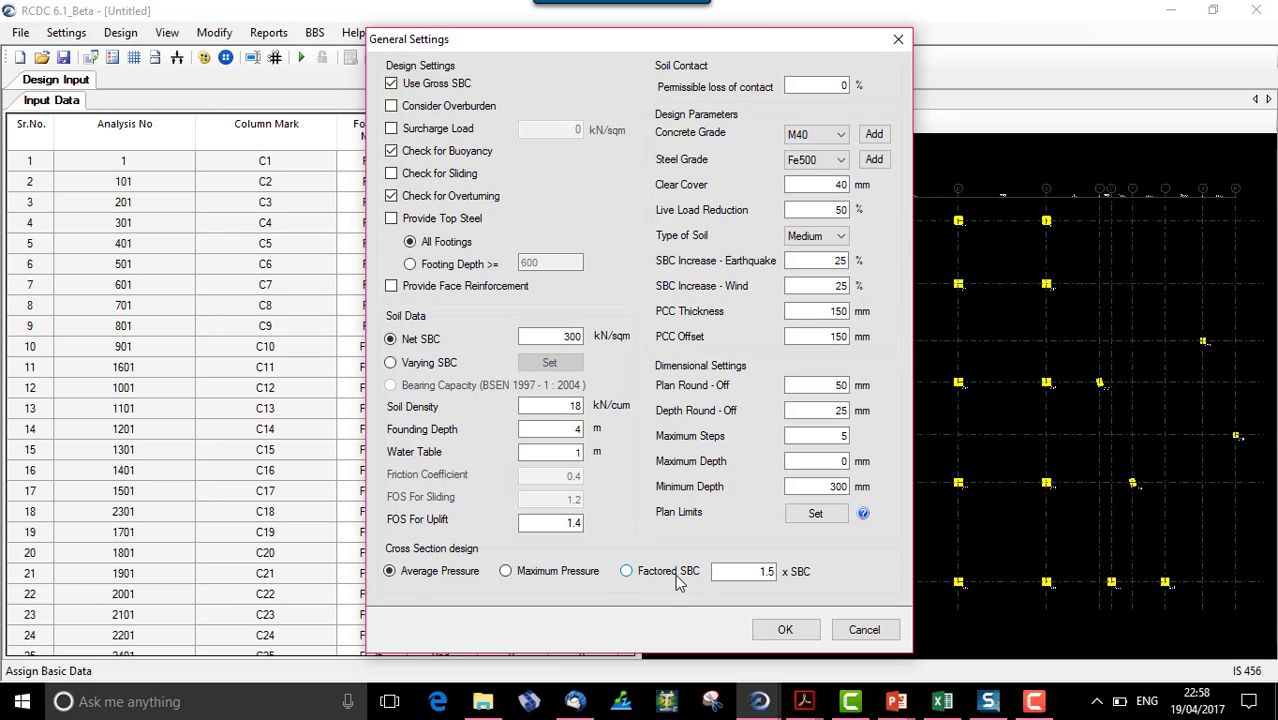
# Set the Factored SBC multiplier for cross section design to 1.75, keeping Average Pressure as the design method.
pyautogui.doubleClick(768, 571)
pyautogui.write('1.75')
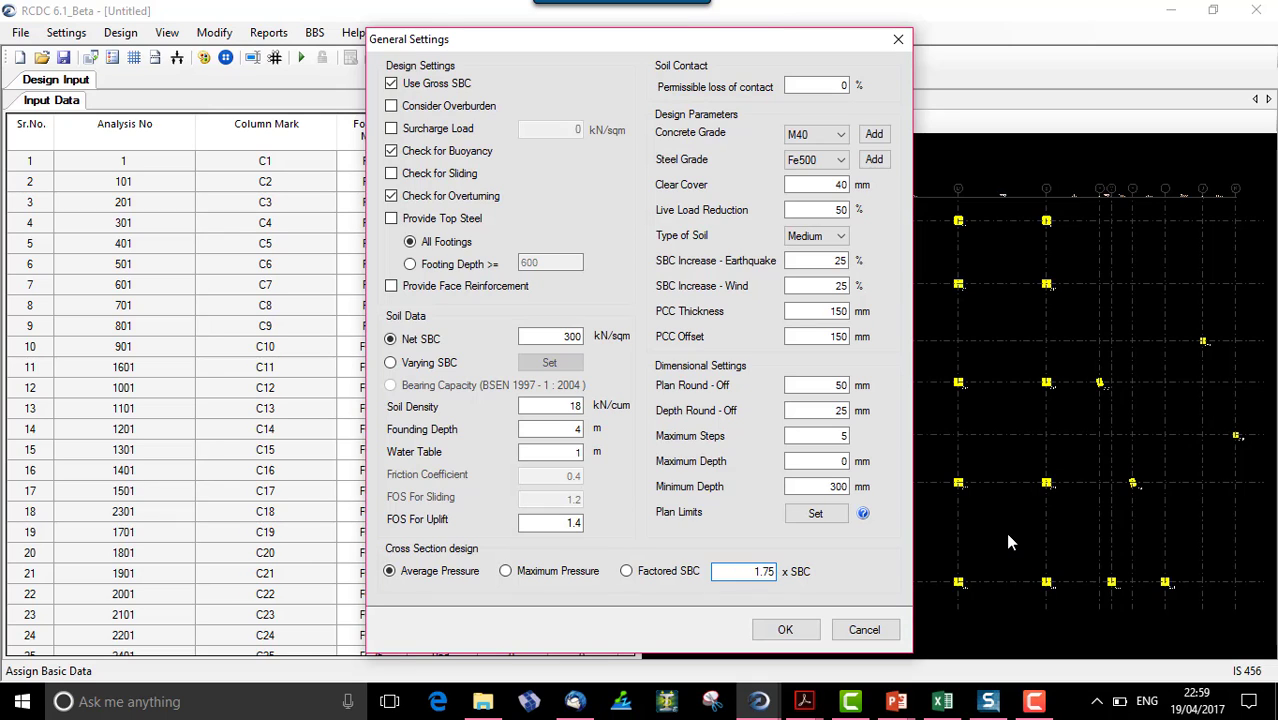
pyautogui.click(833, 85)
pyautogui.doubleClick(840, 86)
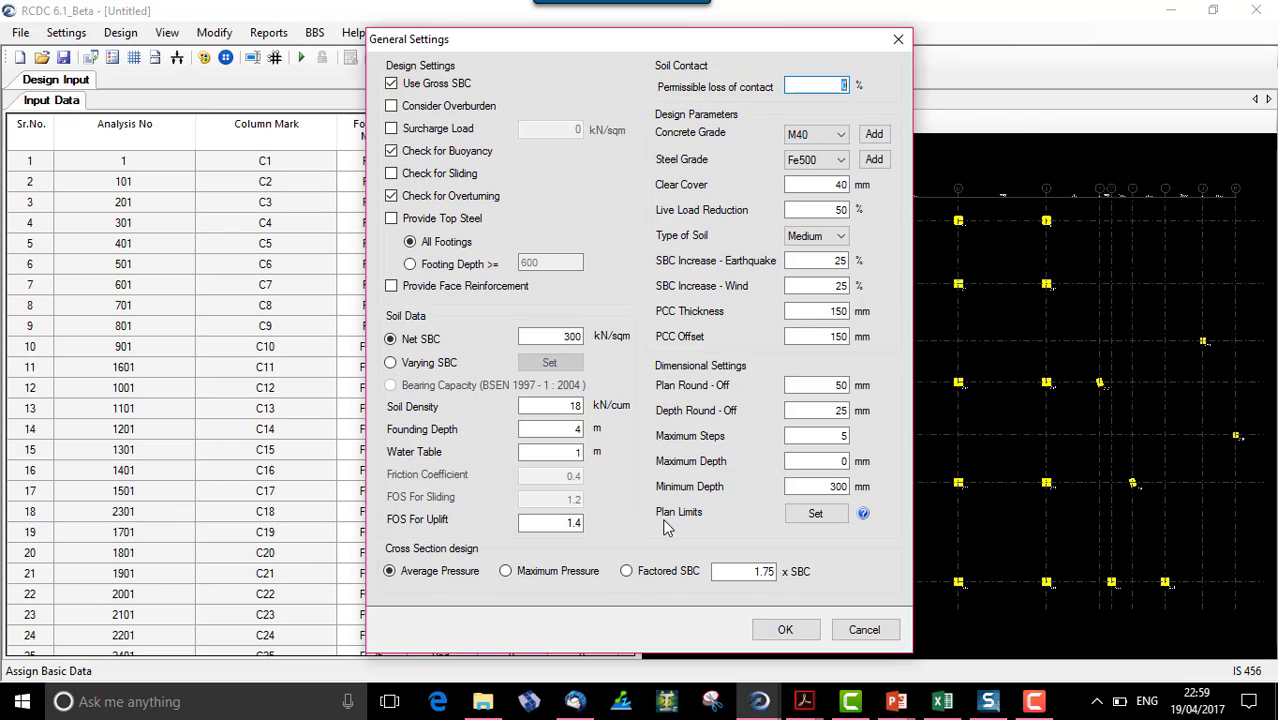
# Set the plan limit along X for column C1 to 750 mm and apply the general settings.
pyautogui.click(800, 519)
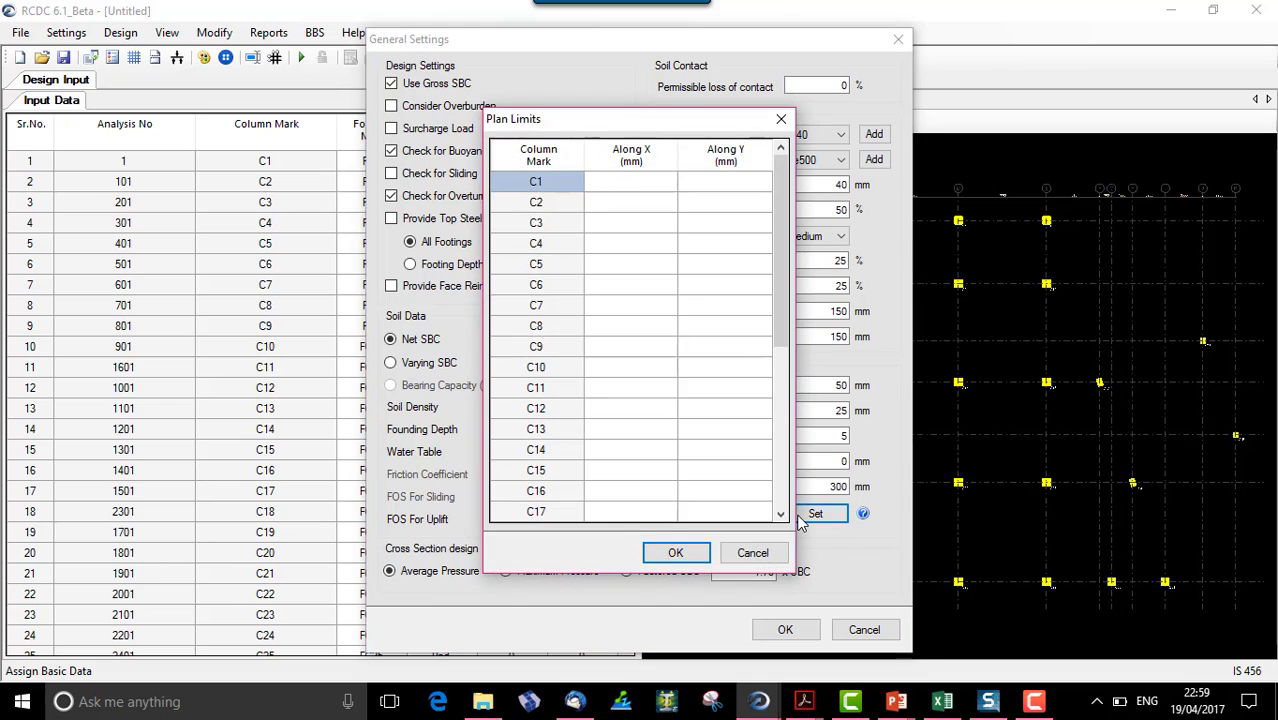
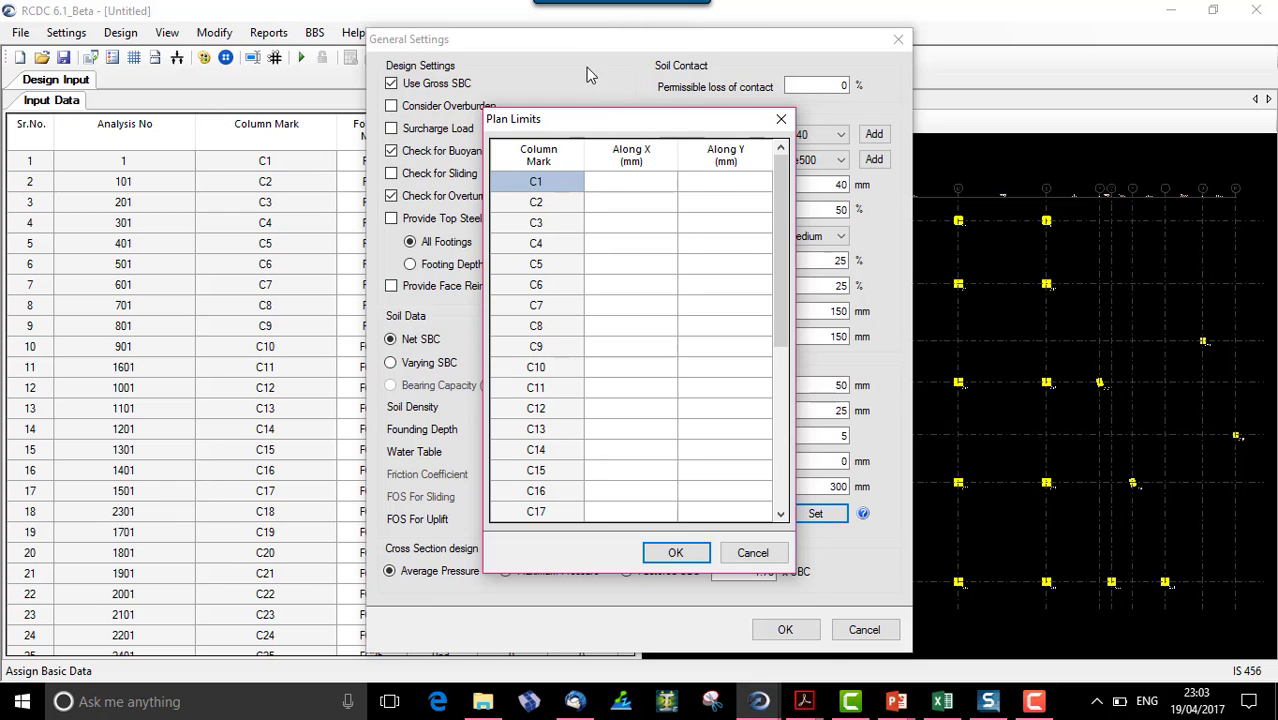
pyautogui.click(638, 181)
pyautogui.write('750')
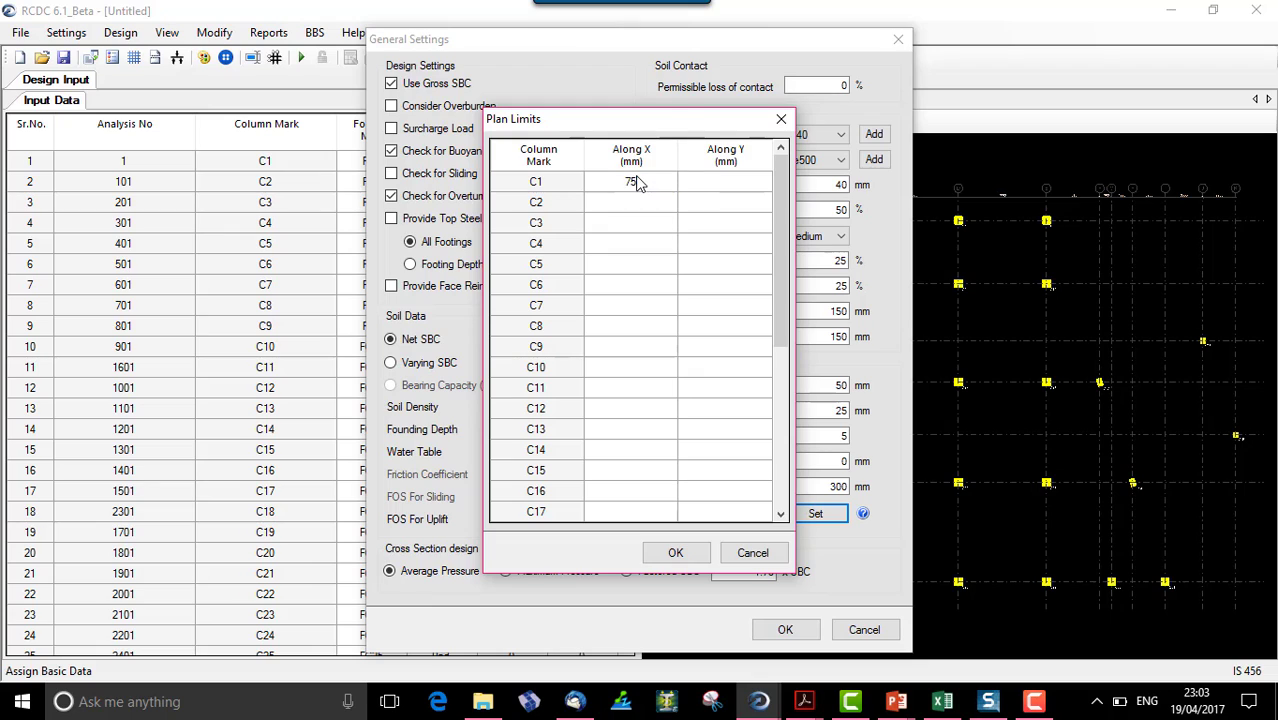
pyautogui.click(716, 184)
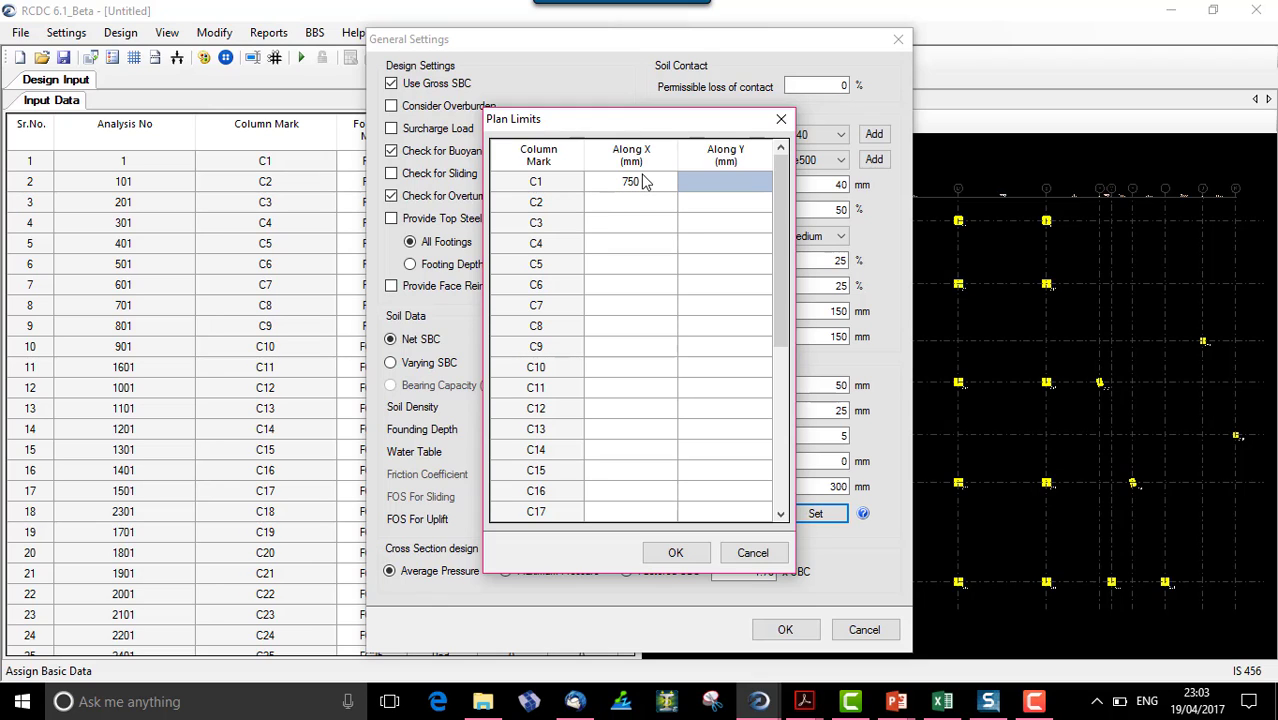
pyautogui.click(676, 553)
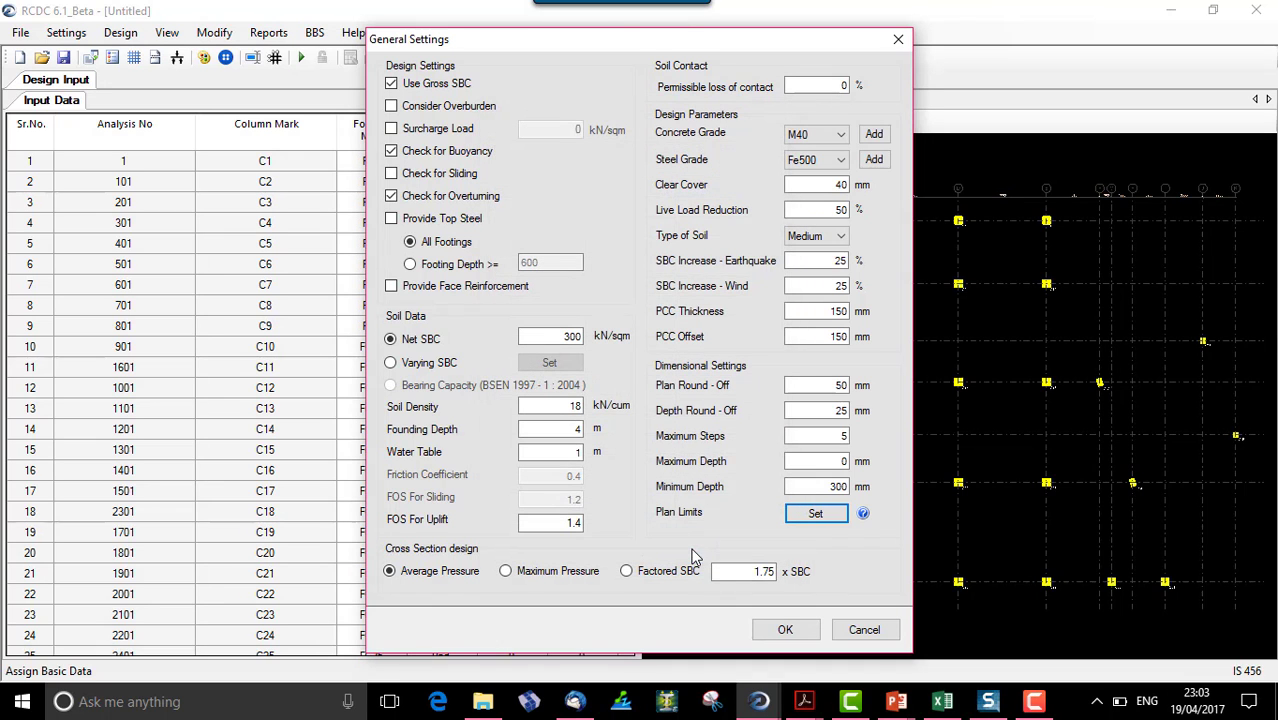
pyautogui.click(785, 630)
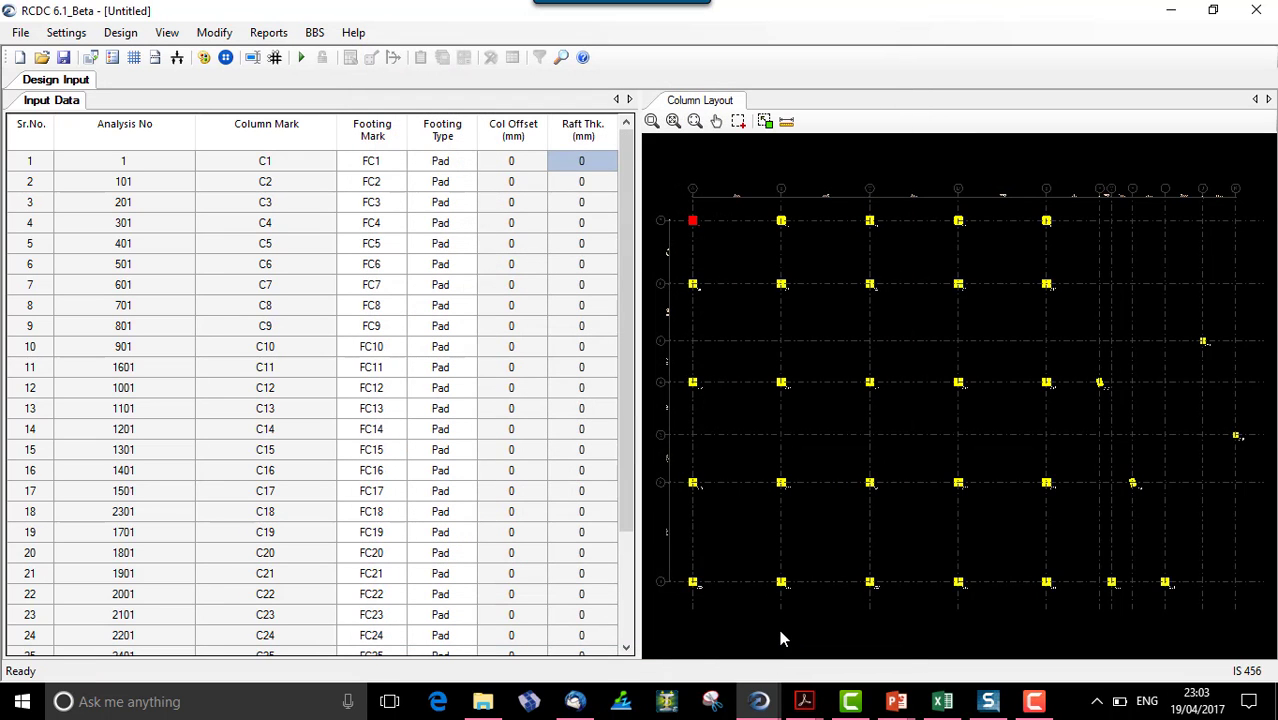
# Review how the analysis load cases are assigned to primary load cases in the basic load cases, and accept them.
pyautogui.click(66, 32)
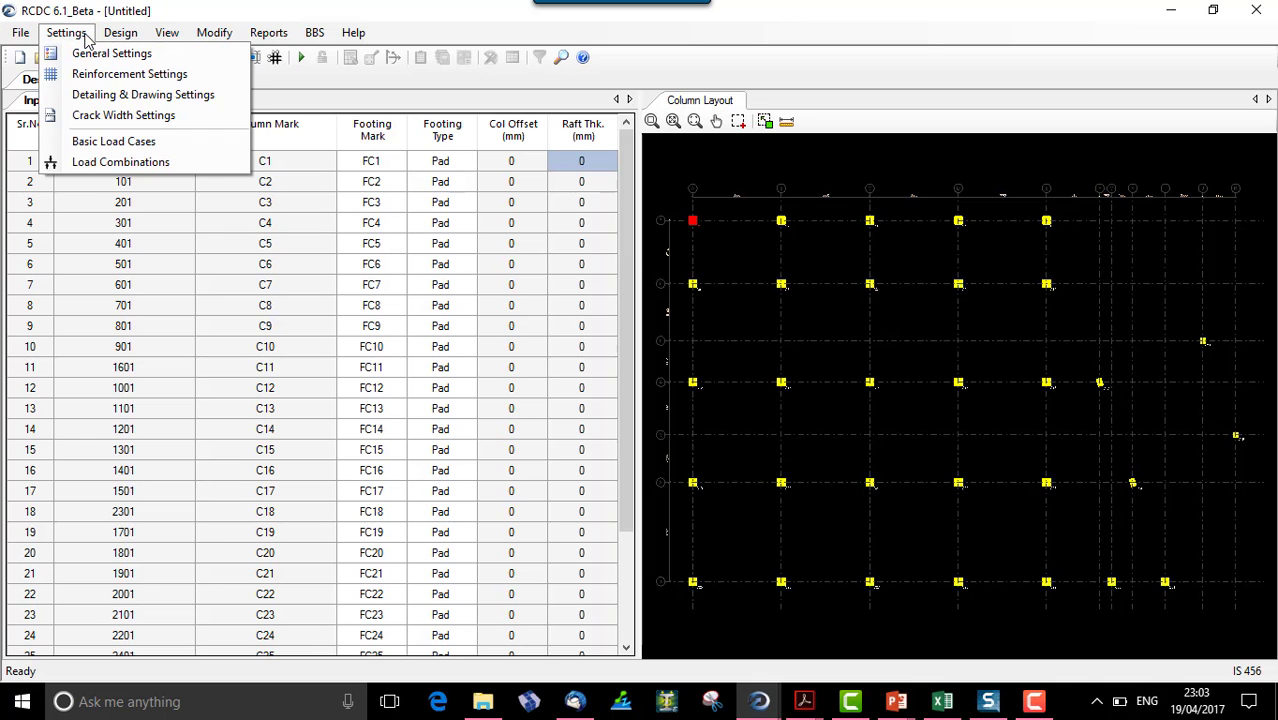
pyautogui.click(152, 140)
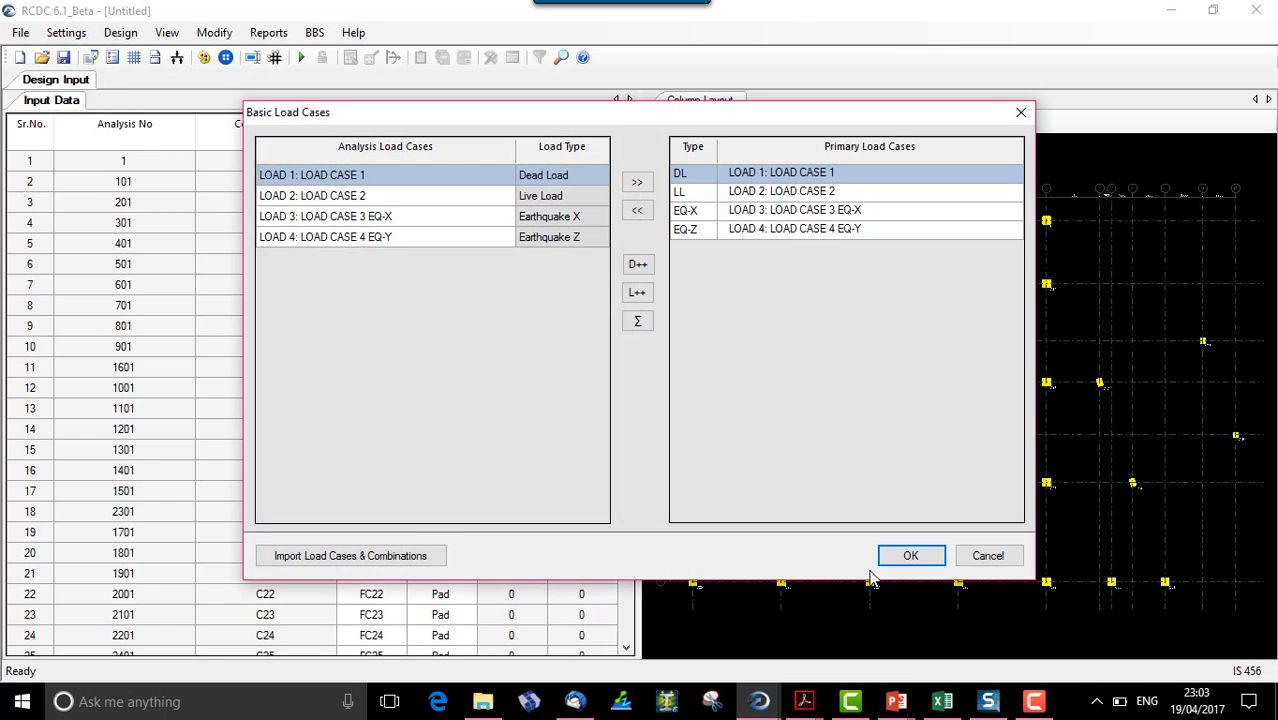
pyautogui.click(885, 557)
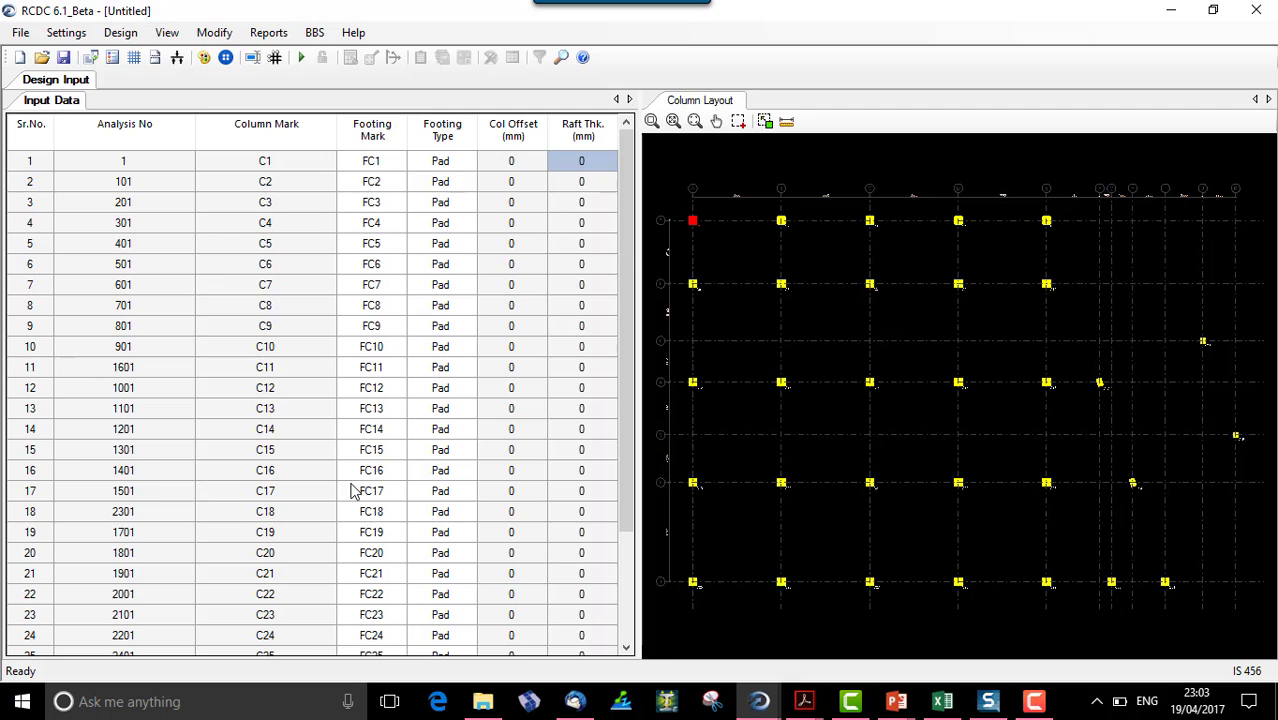
# Set the footing type of column C2 to Step and of column C3 to Sloped.
pyautogui.click(441, 182)
pyautogui.click(458, 186)
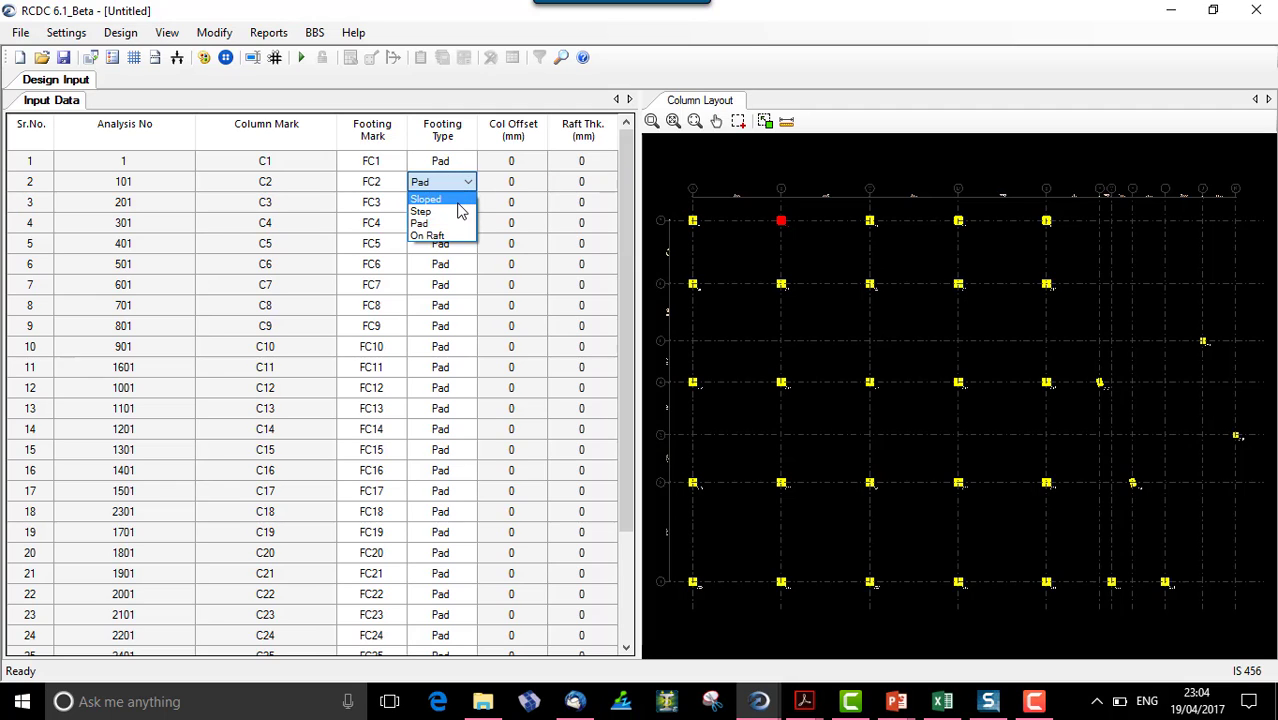
pyautogui.click(424, 212)
pyautogui.click(458, 203)
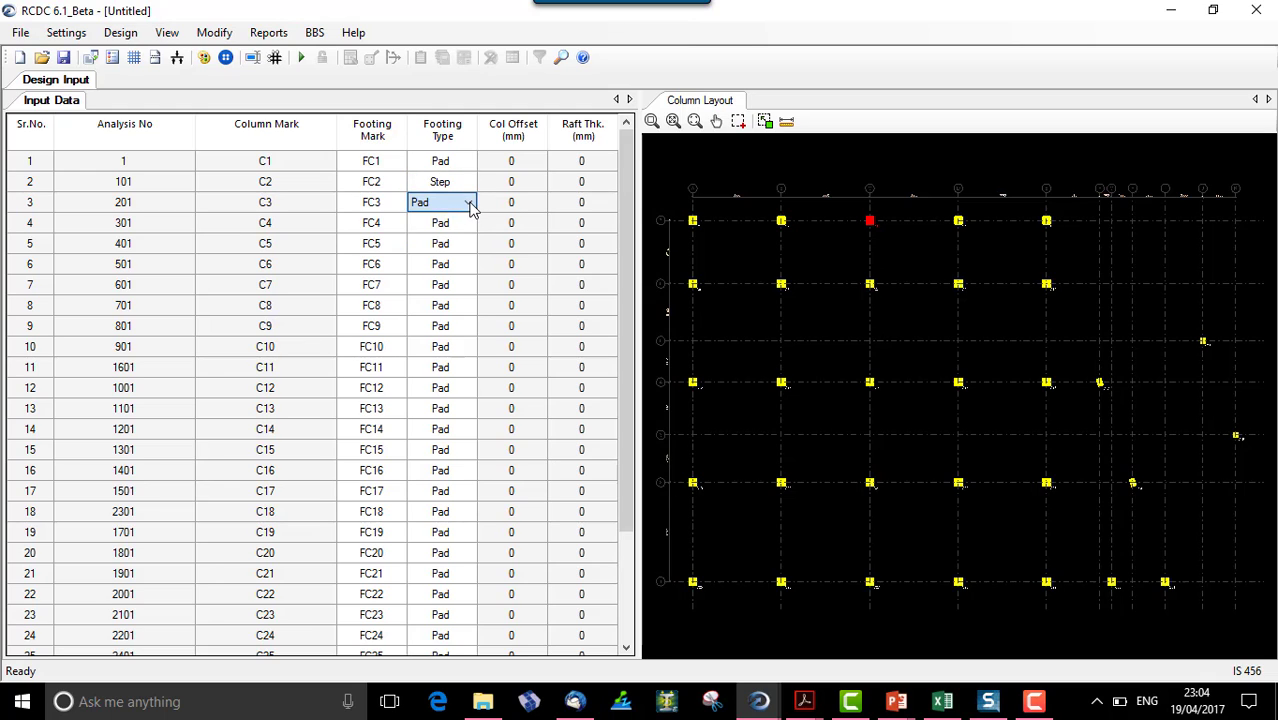
pyautogui.click(469, 204)
pyautogui.click(456, 222)
# Set the footing type of column C4 to On Raft and select its raft thickness value.
pyautogui.click(470, 224)
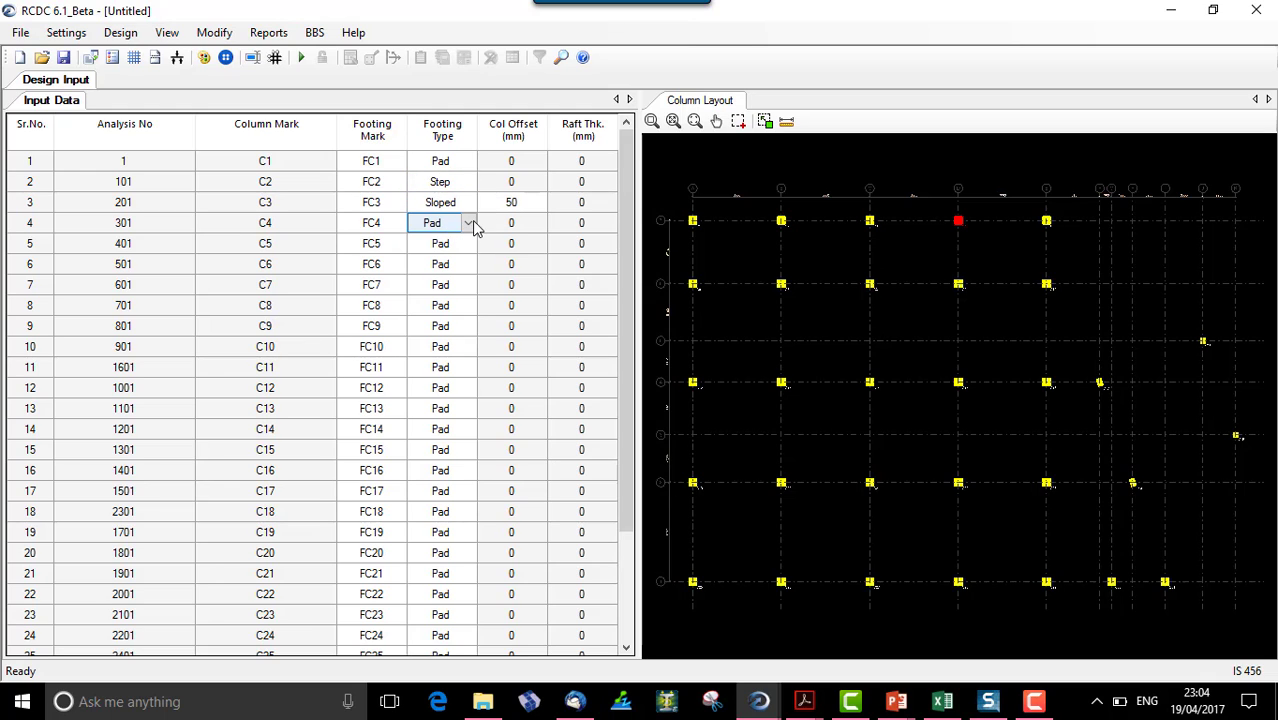
pyautogui.click(468, 223)
pyautogui.click(455, 286)
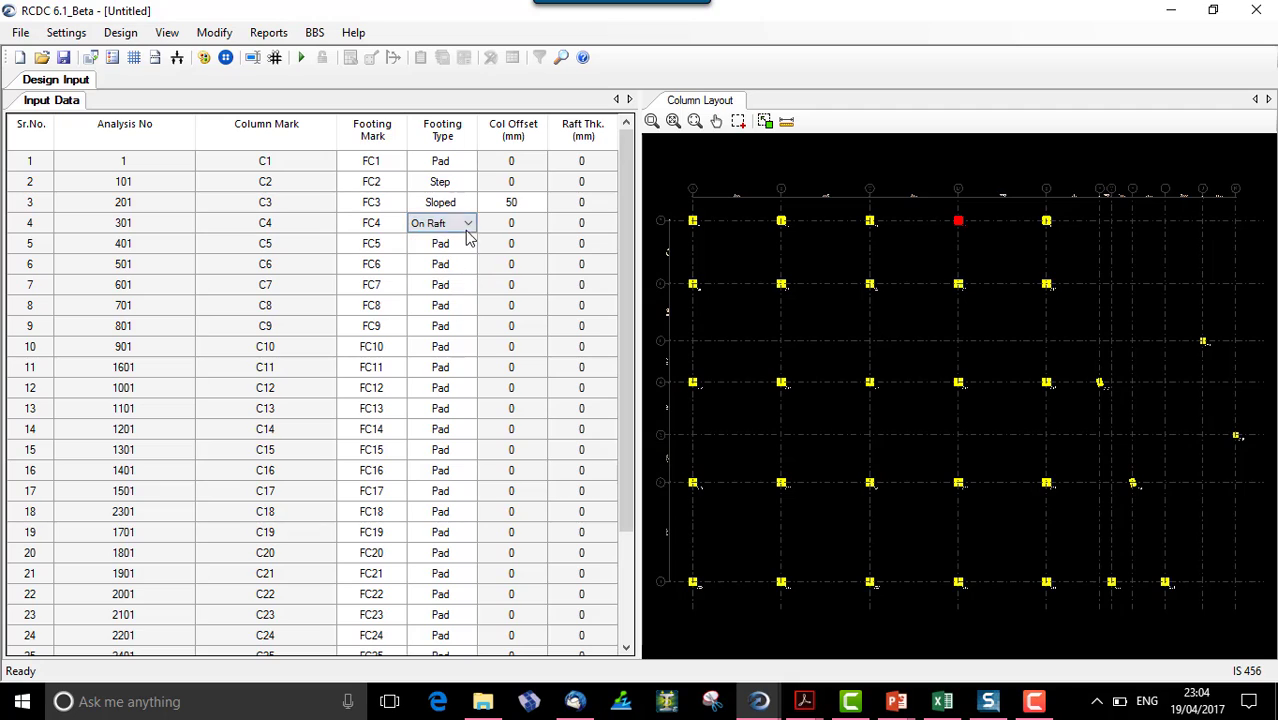
pyautogui.click(458, 244)
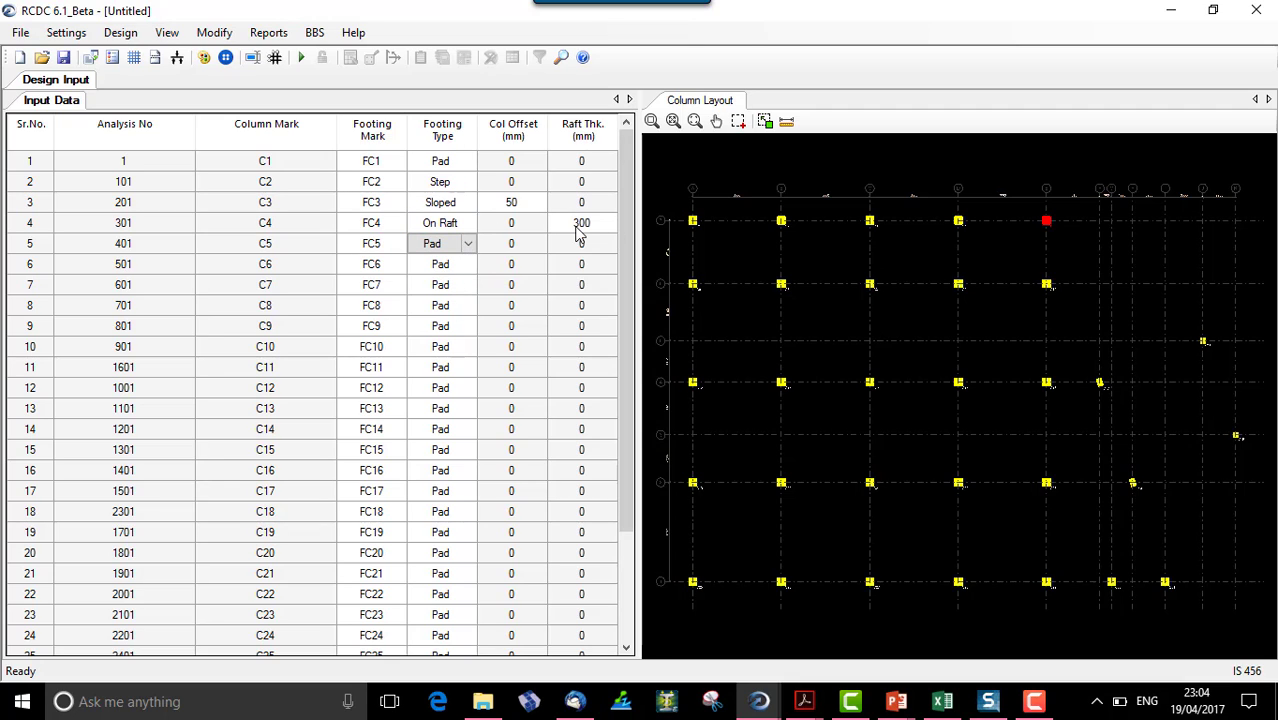
pyautogui.click(578, 227)
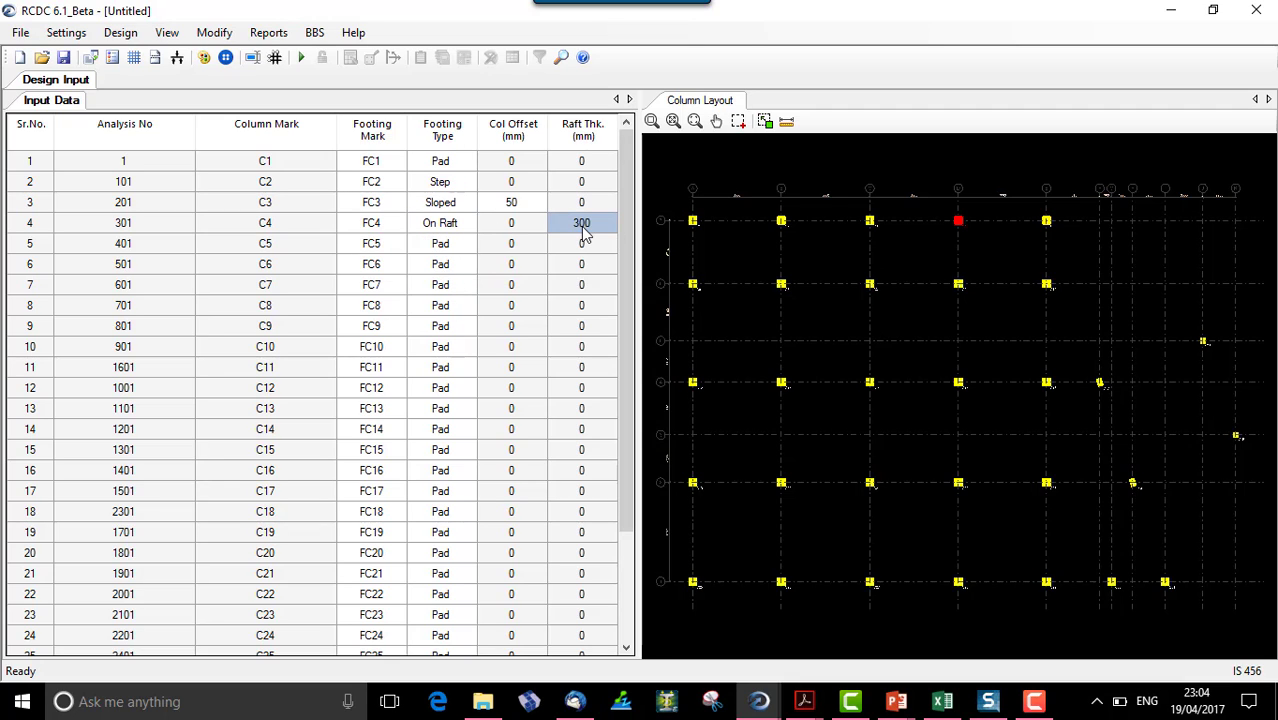
# Set the raft thickness of column C4's On Raft footing to 450 mm.
pyautogui.write('450')
pyautogui.press('Return')
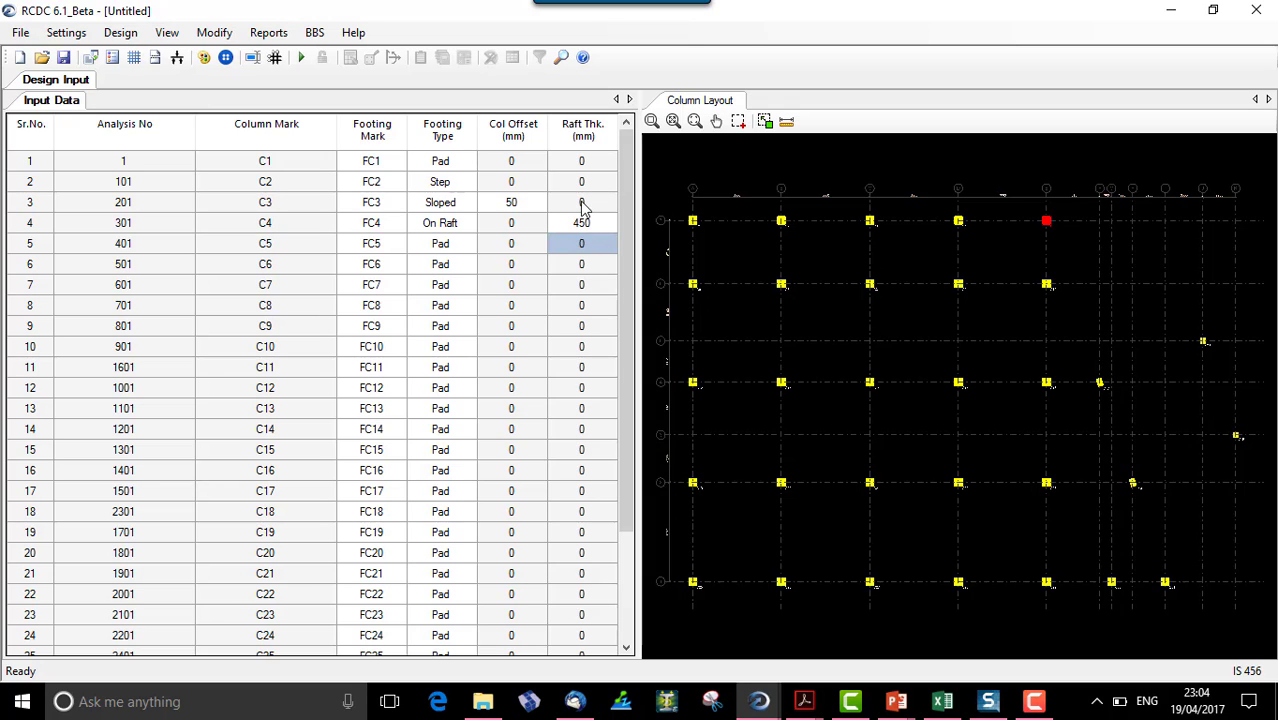
pyautogui.click(518, 205)
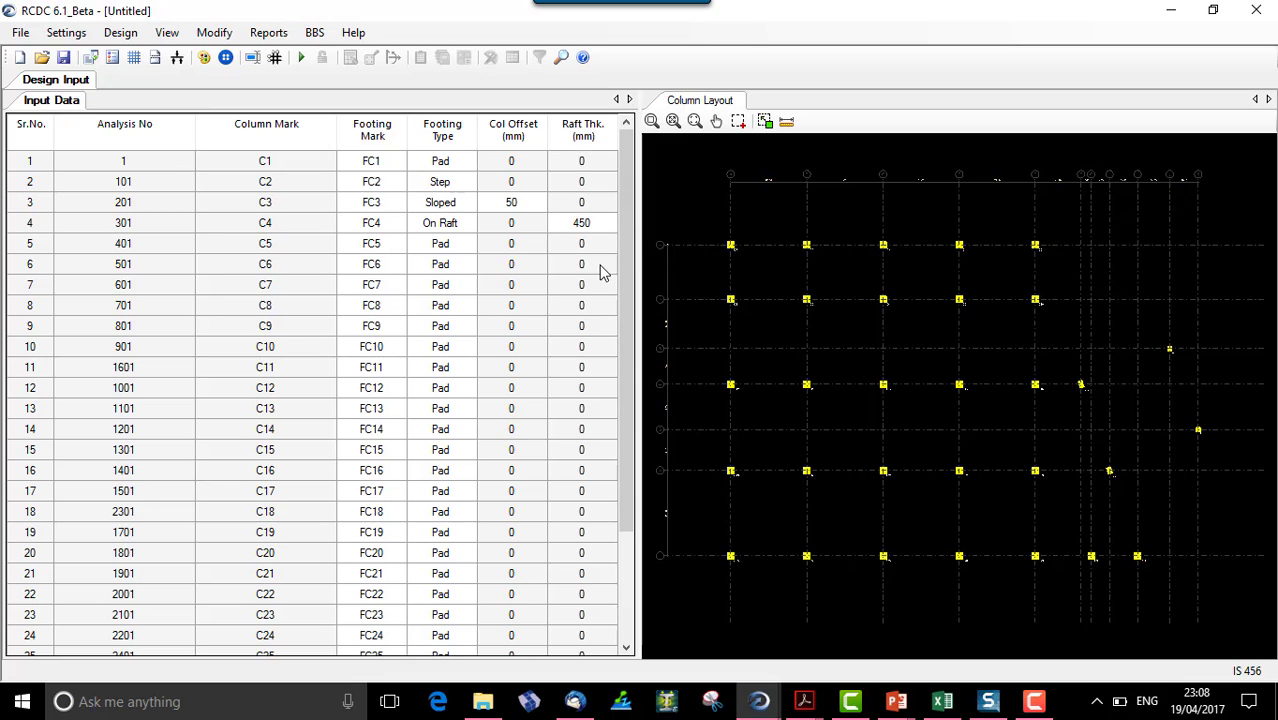
# Set the local plan limit along X for column C5 to 750 mm.
pyautogui.click(423, 250)
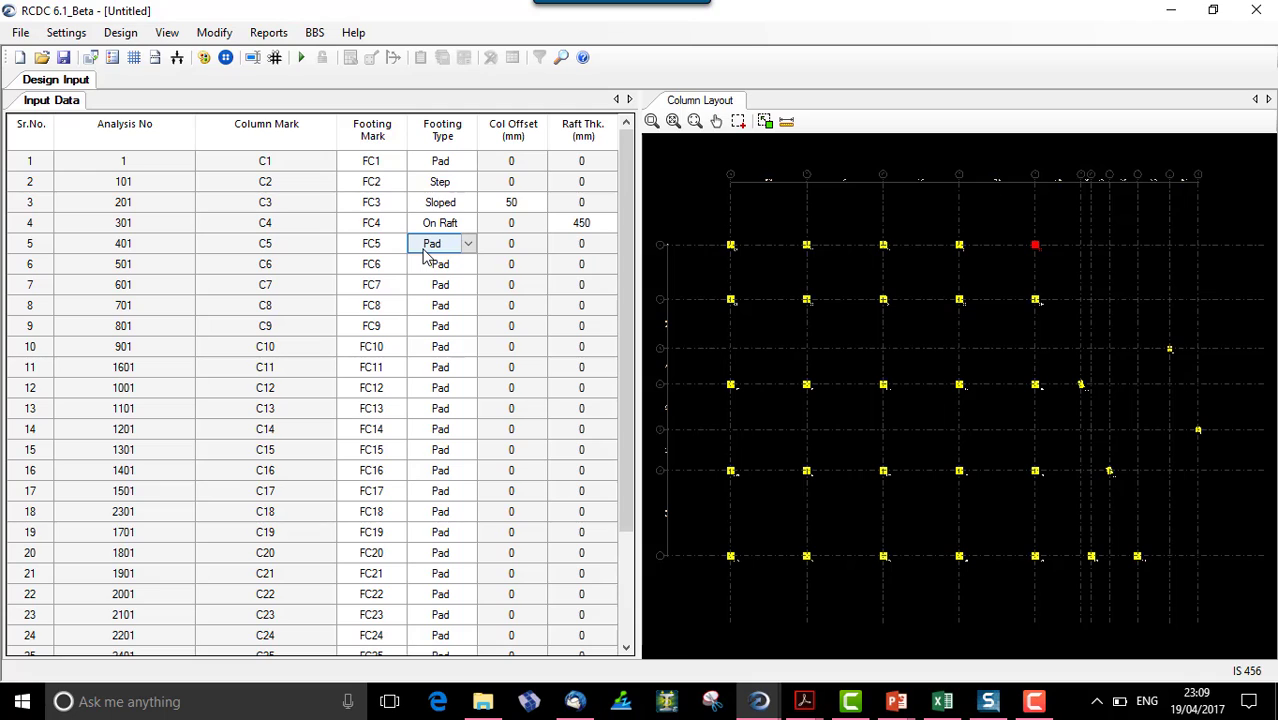
pyautogui.click(256, 248)
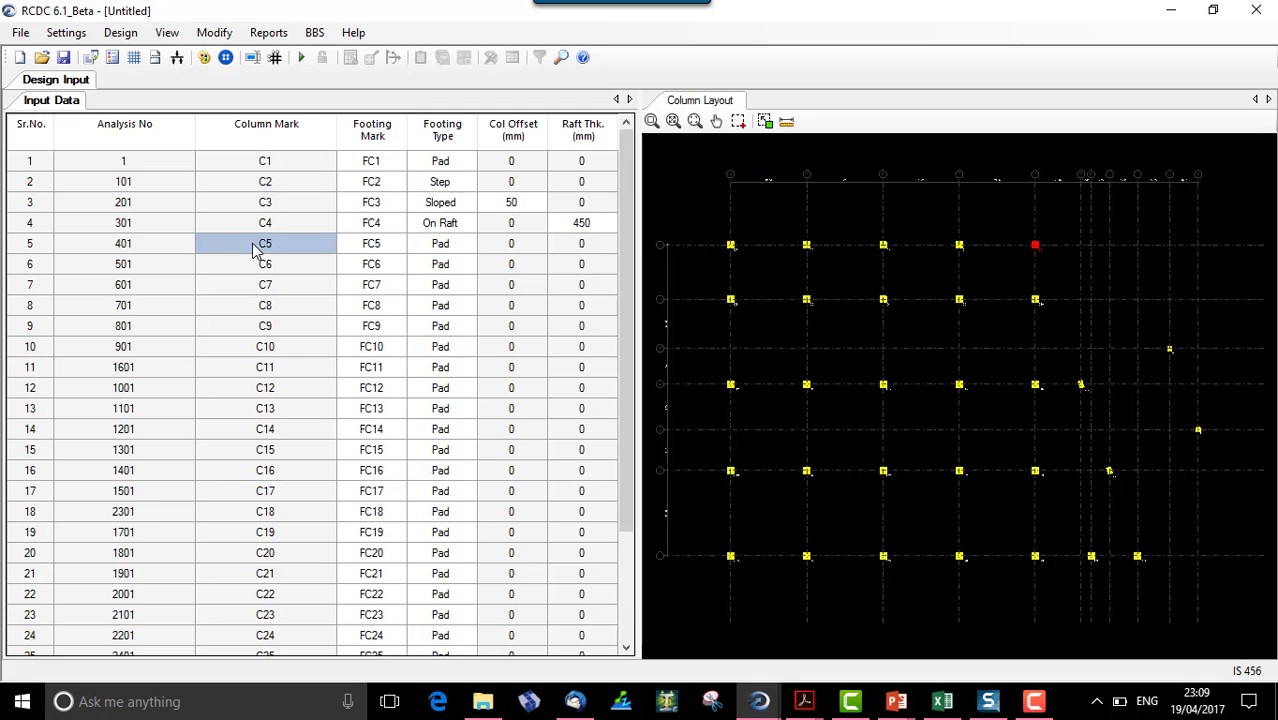
pyautogui.rightClick(254, 250)
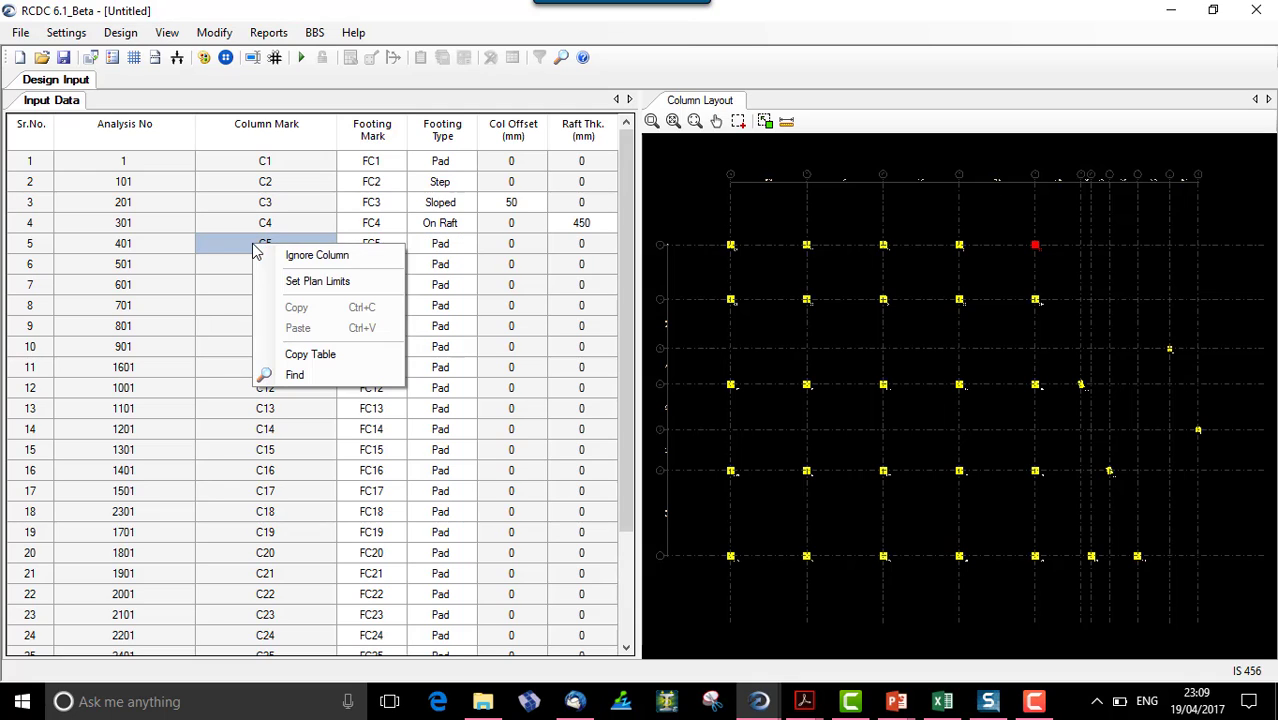
pyautogui.click(310, 284)
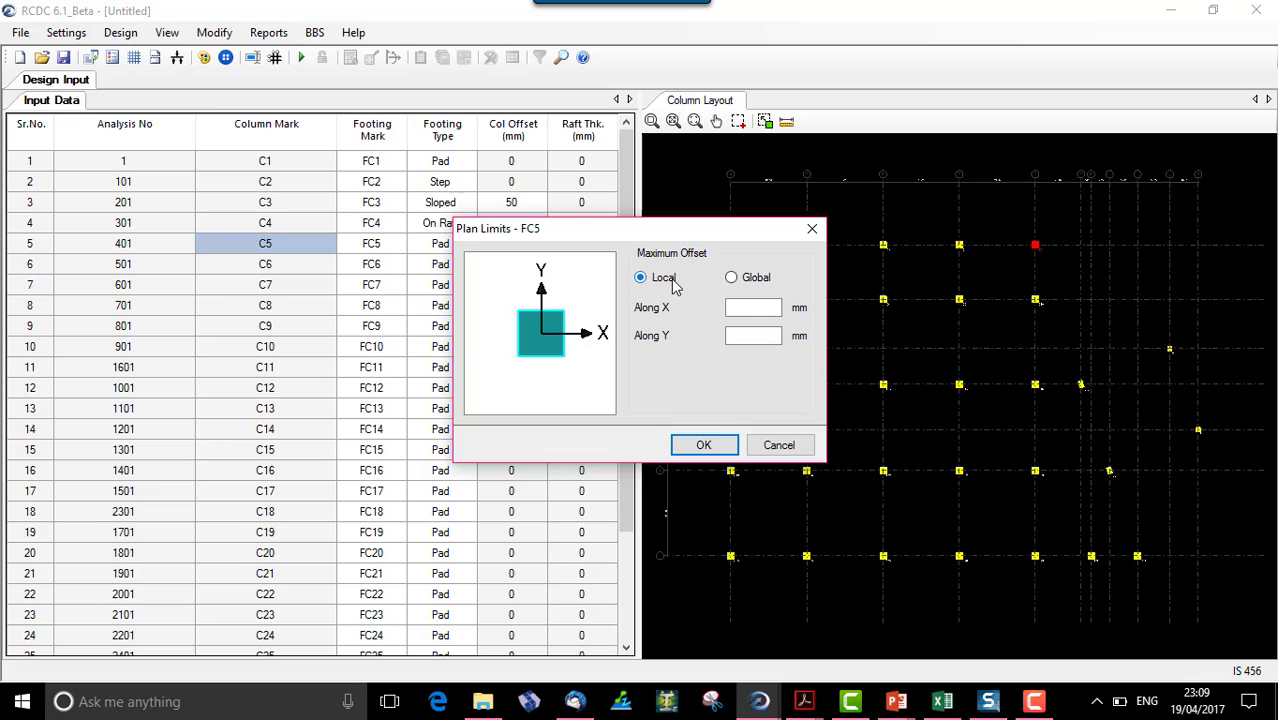
pyautogui.click(757, 280)
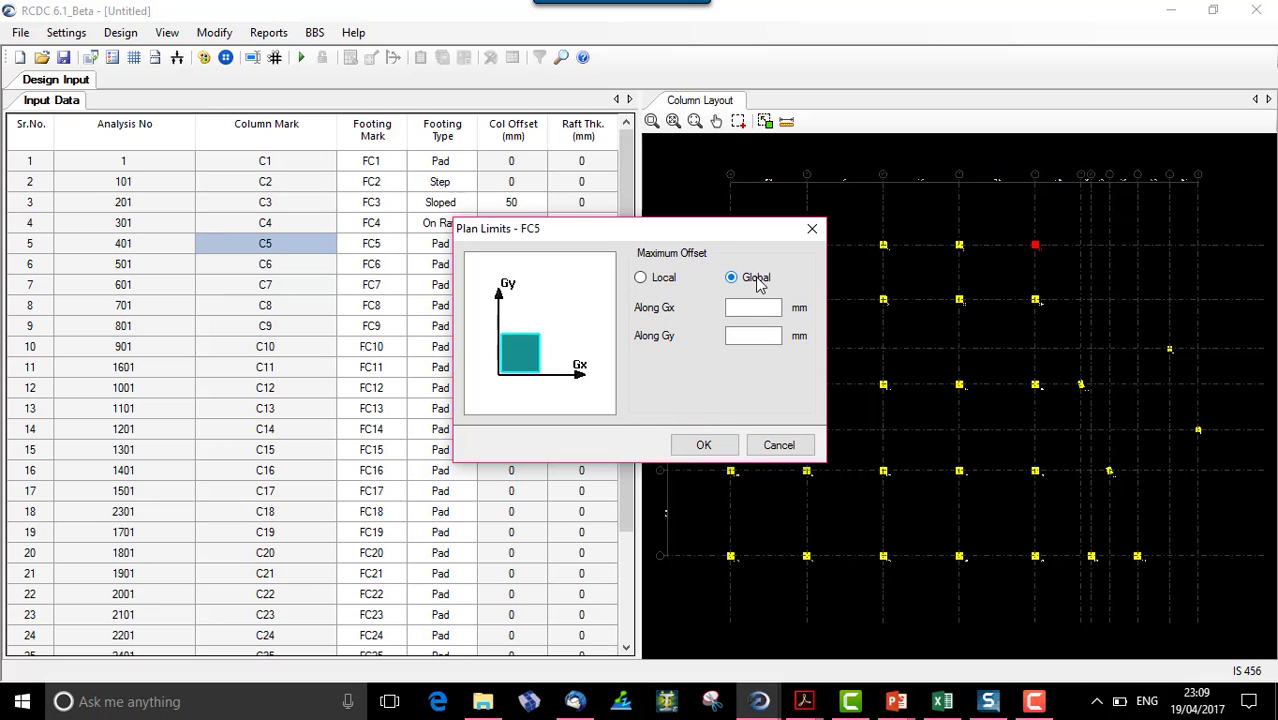
pyautogui.click(665, 282)
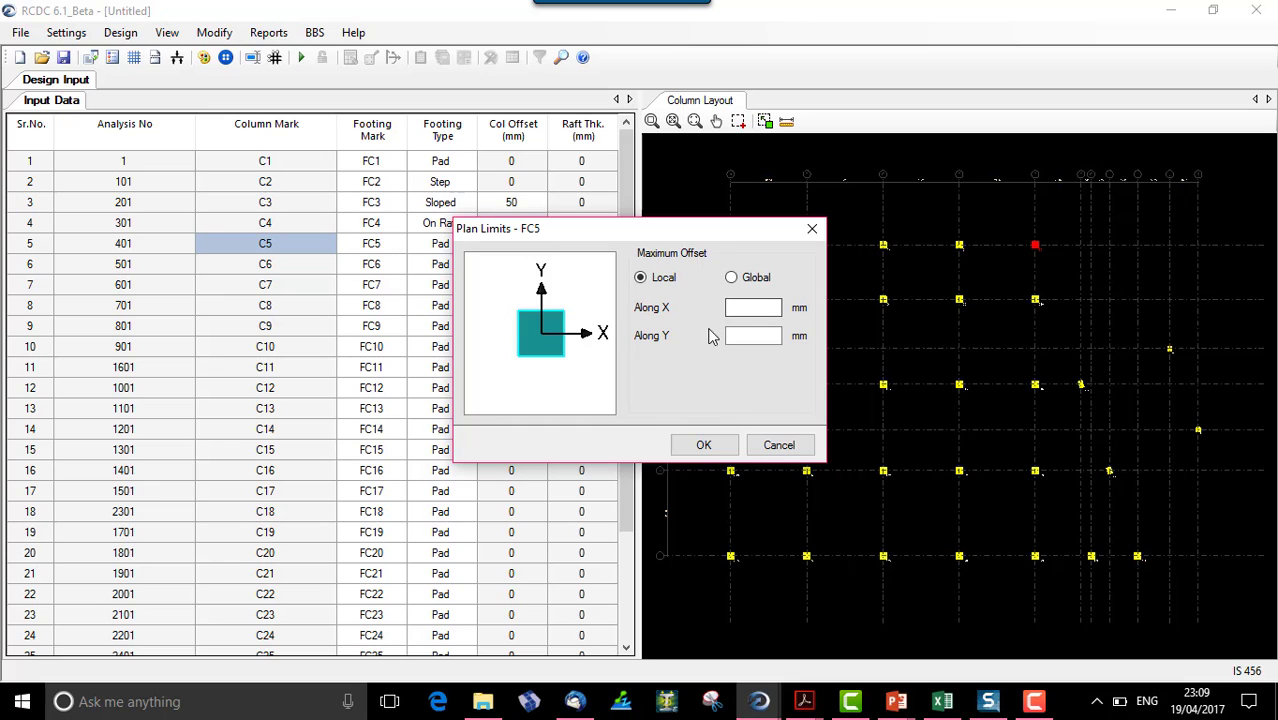
pyautogui.click(774, 310)
pyautogui.write('750')
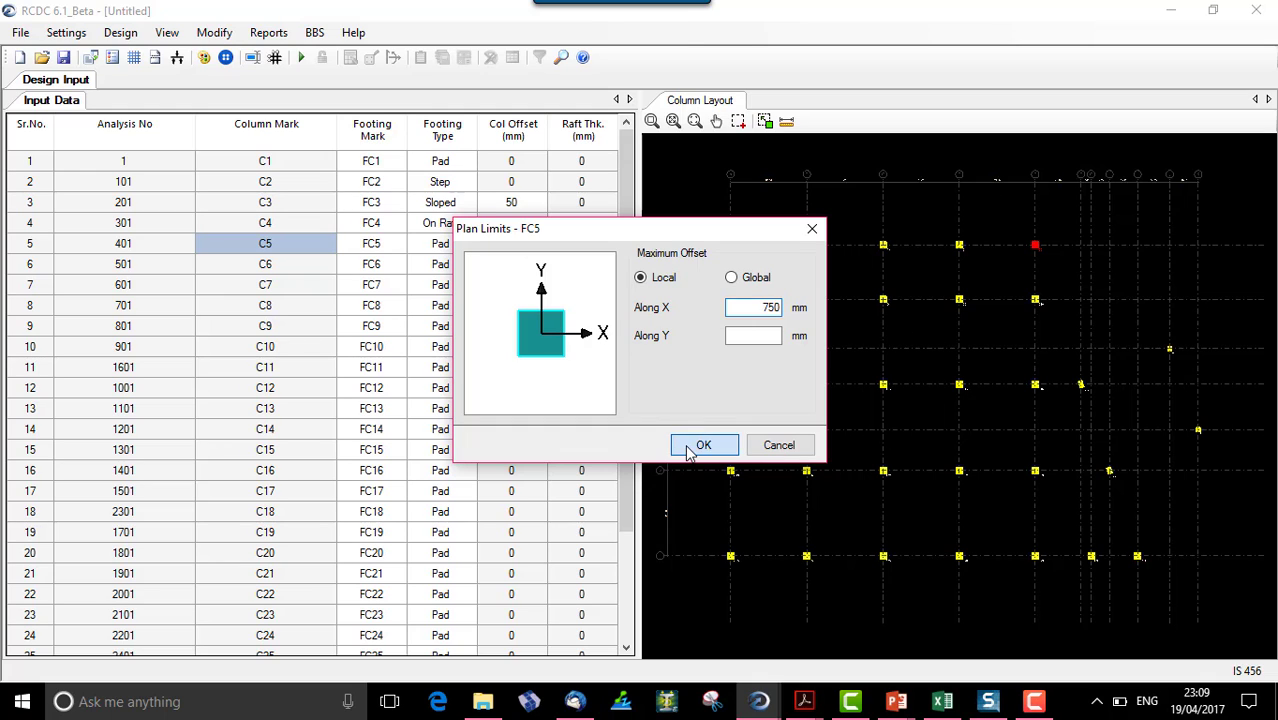
pyautogui.click(700, 444)
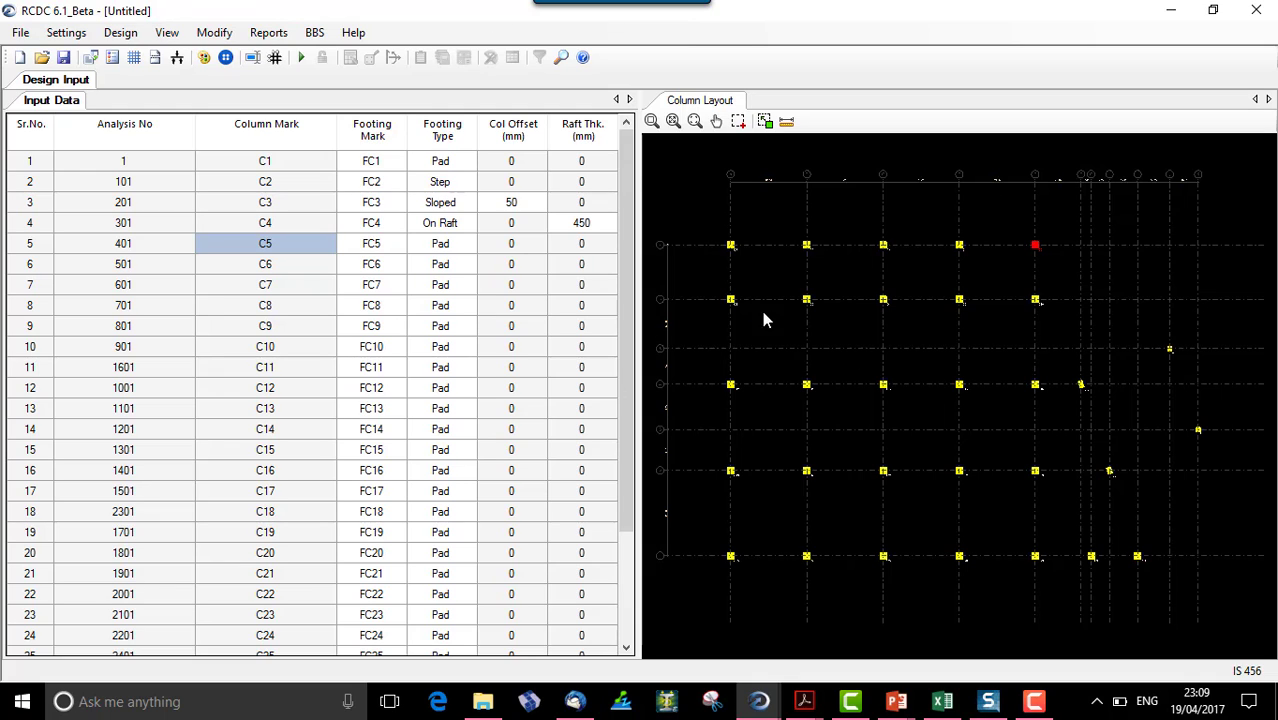
# View the plan limits of column C7 from the column layout and close them without entering values.
pyautogui.click(804, 301)
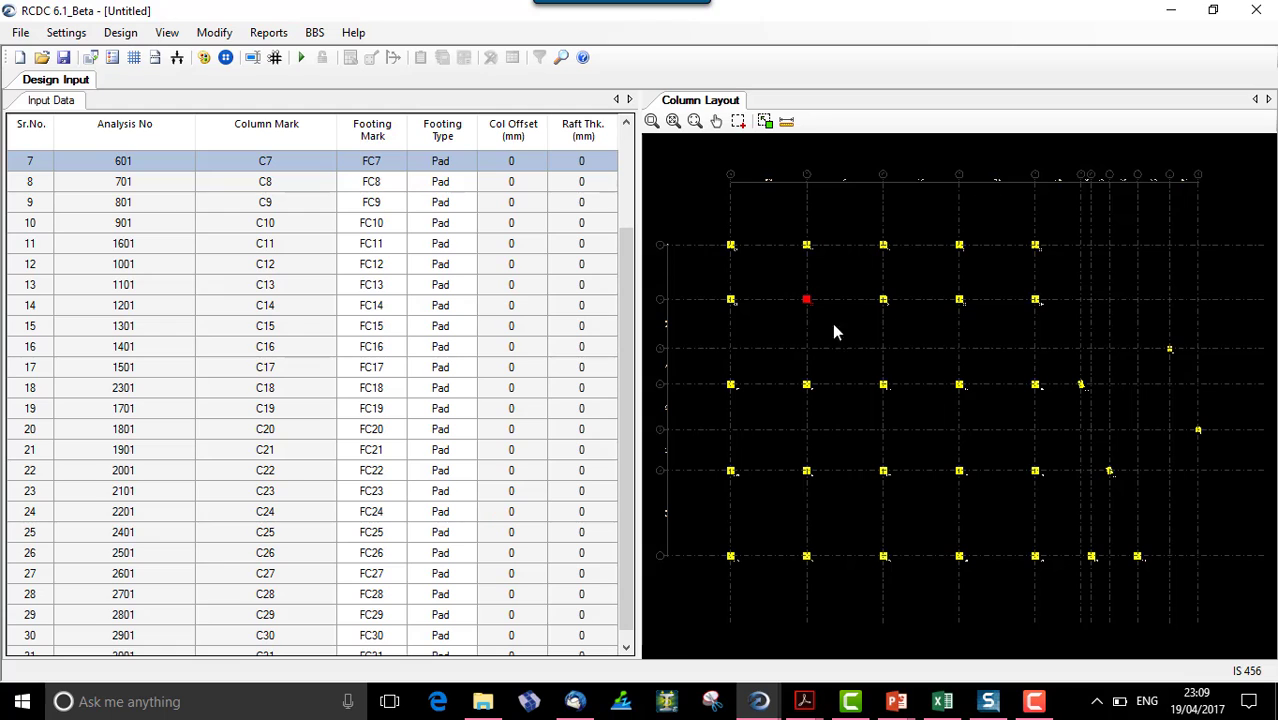
pyautogui.rightClick(807, 302)
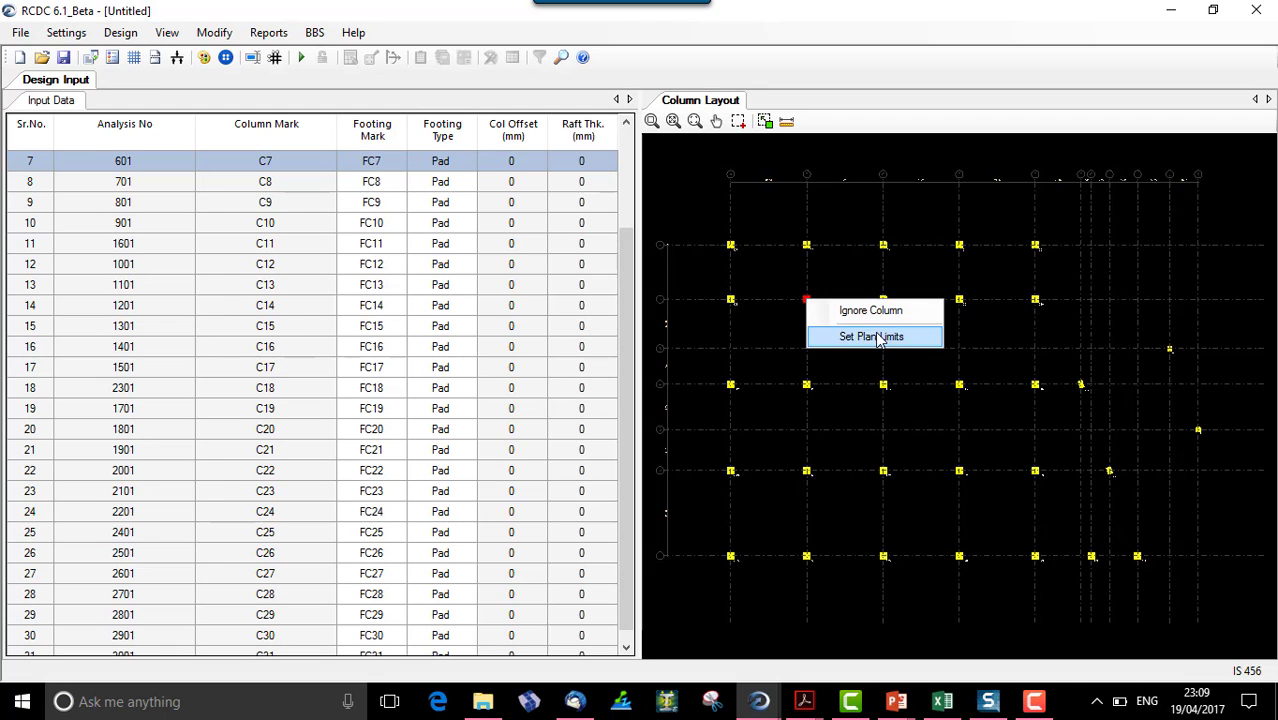
pyautogui.click(873, 333)
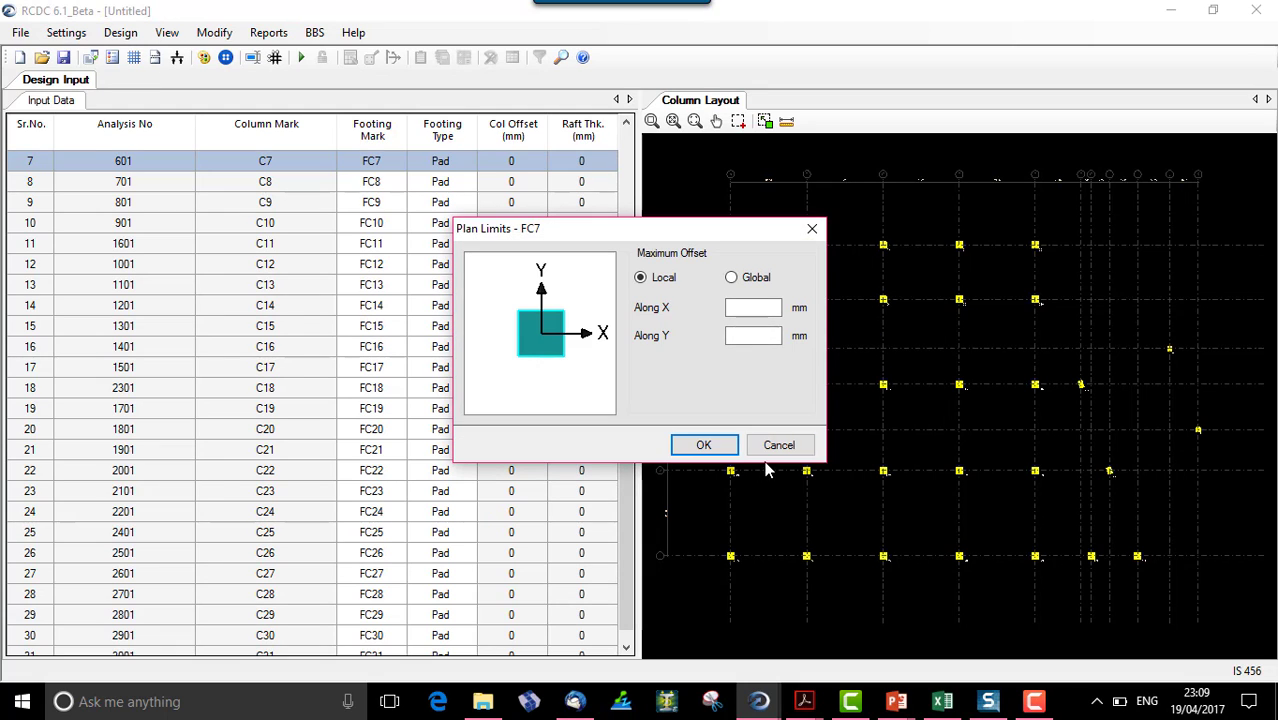
pyautogui.click(778, 444)
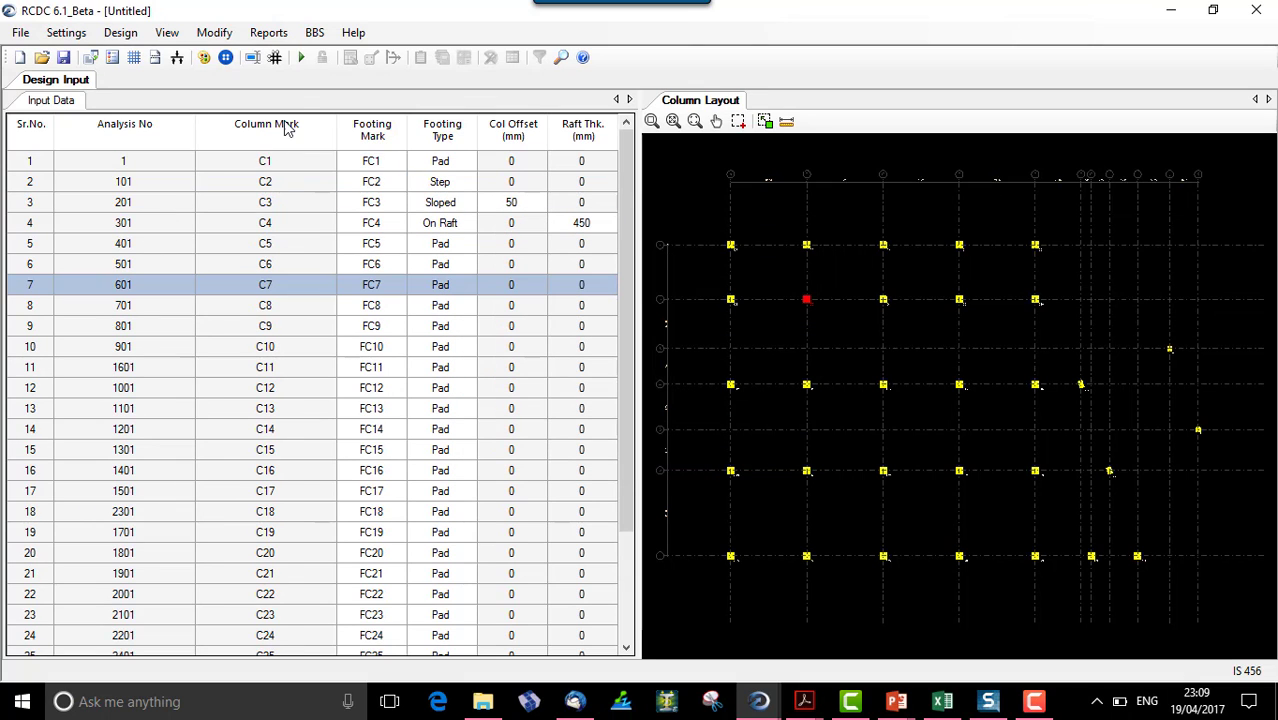
# Run the design for all footings and examine the designed layout along the row from FC1 to FC5.
pyautogui.click(302, 58)
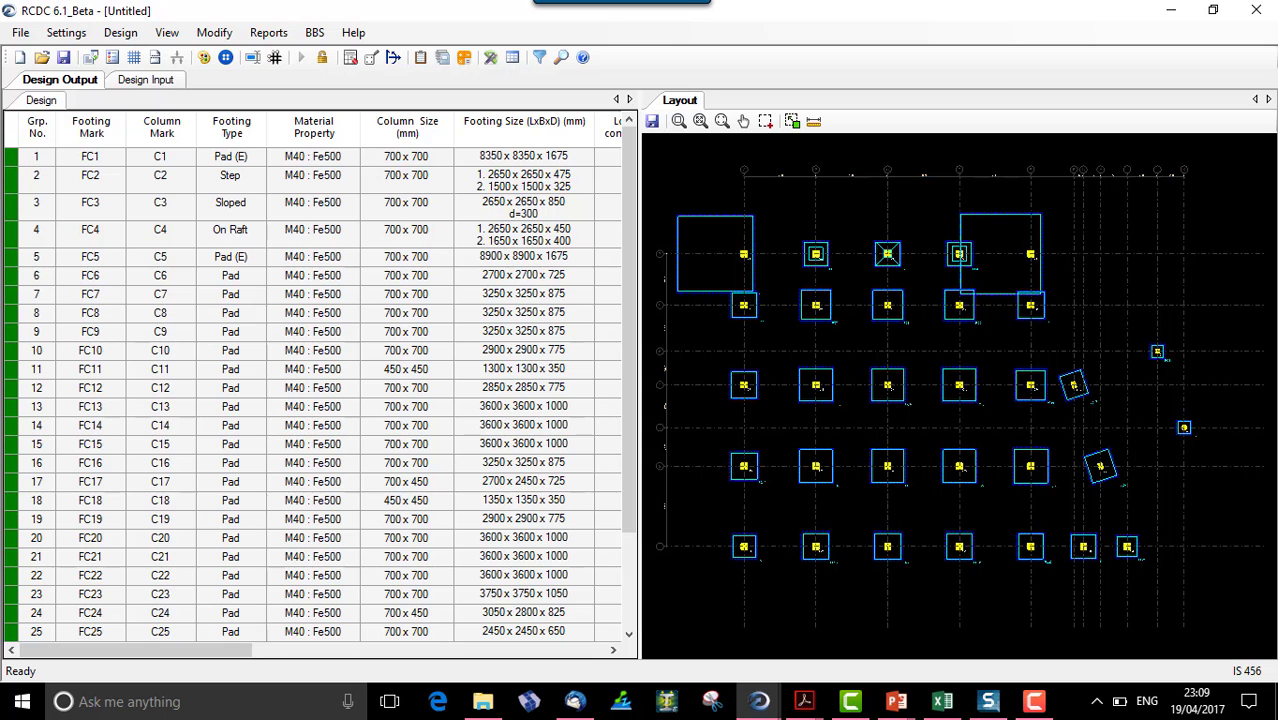
pyautogui.scroll(2, 745, 272)
pyautogui.scroll(3, 787, 320)
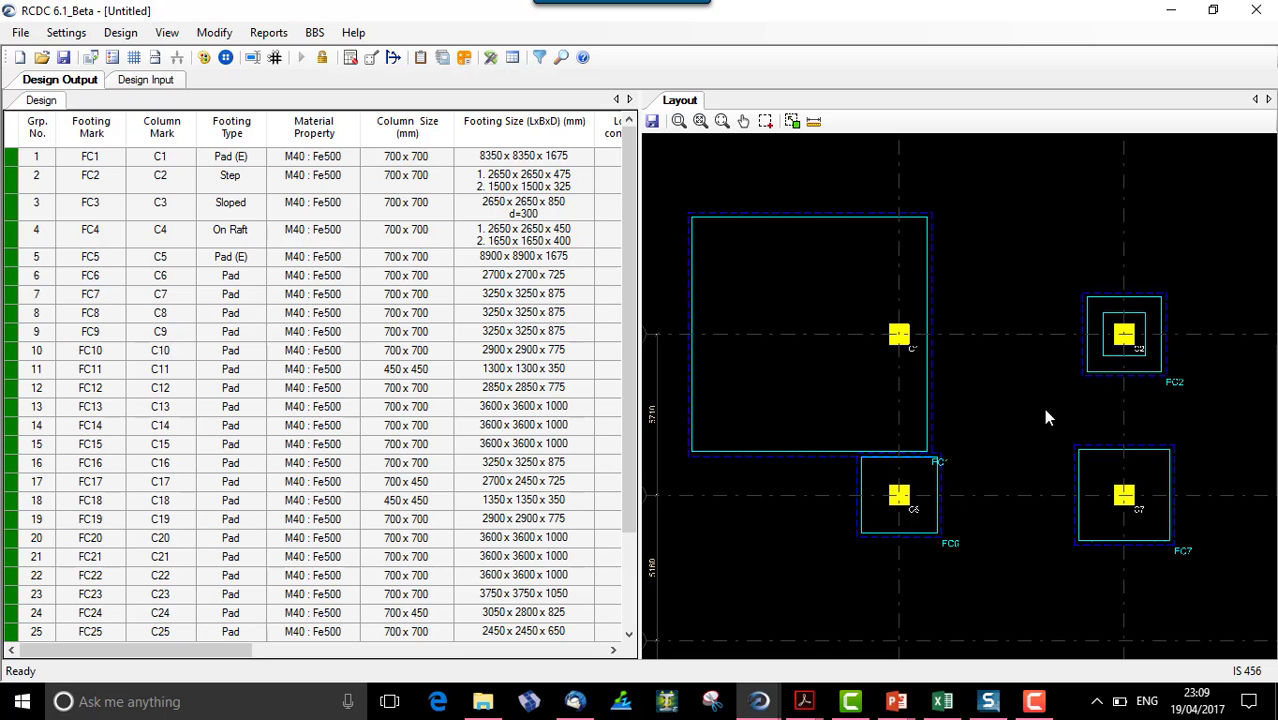
pyautogui.moveTo(1043, 408); pyautogui.dragTo(929, 395, button='middle')
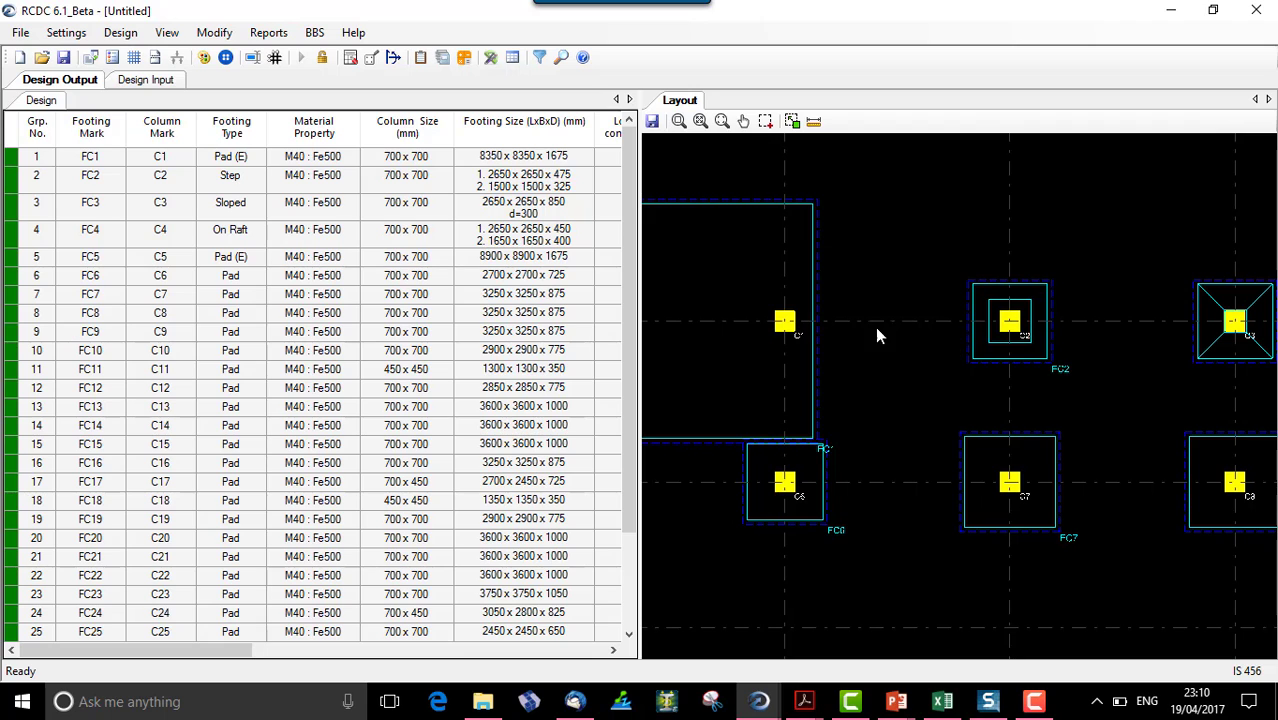
pyautogui.moveTo(1007, 354); pyautogui.dragTo(763, 362, button='middle')
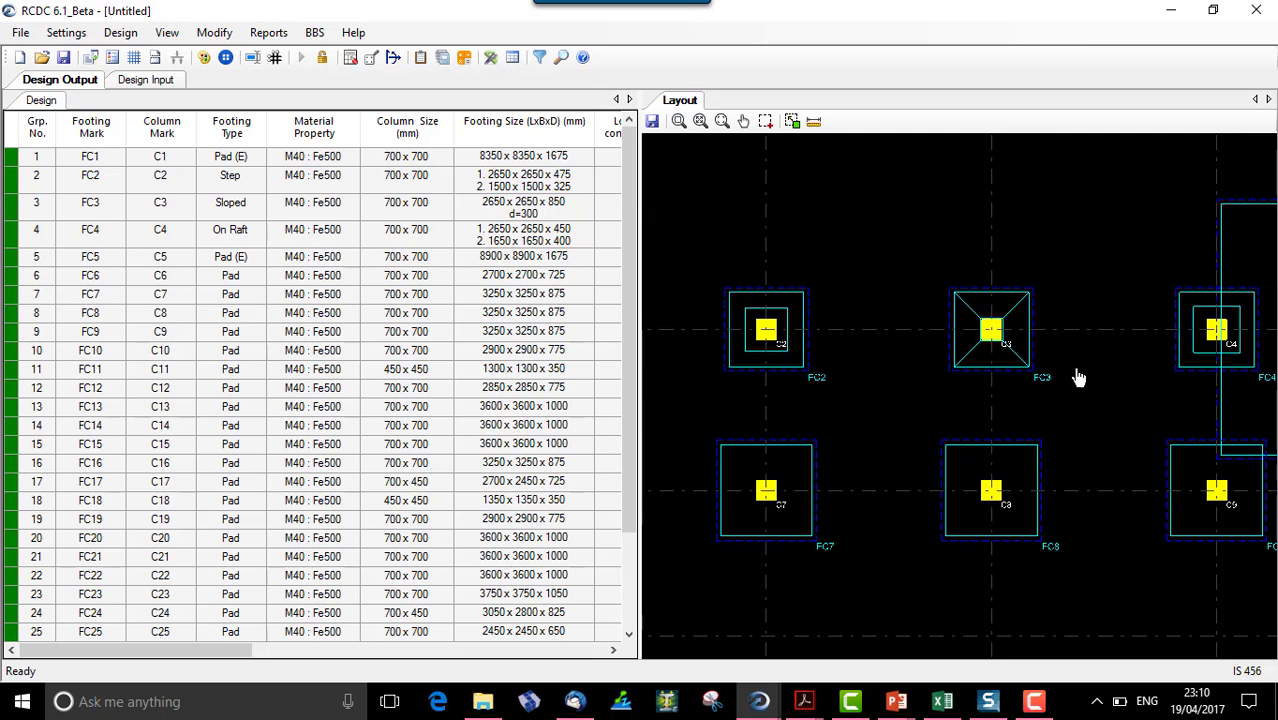
pyautogui.moveTo(1078, 377); pyautogui.dragTo(916, 385, button='middle')
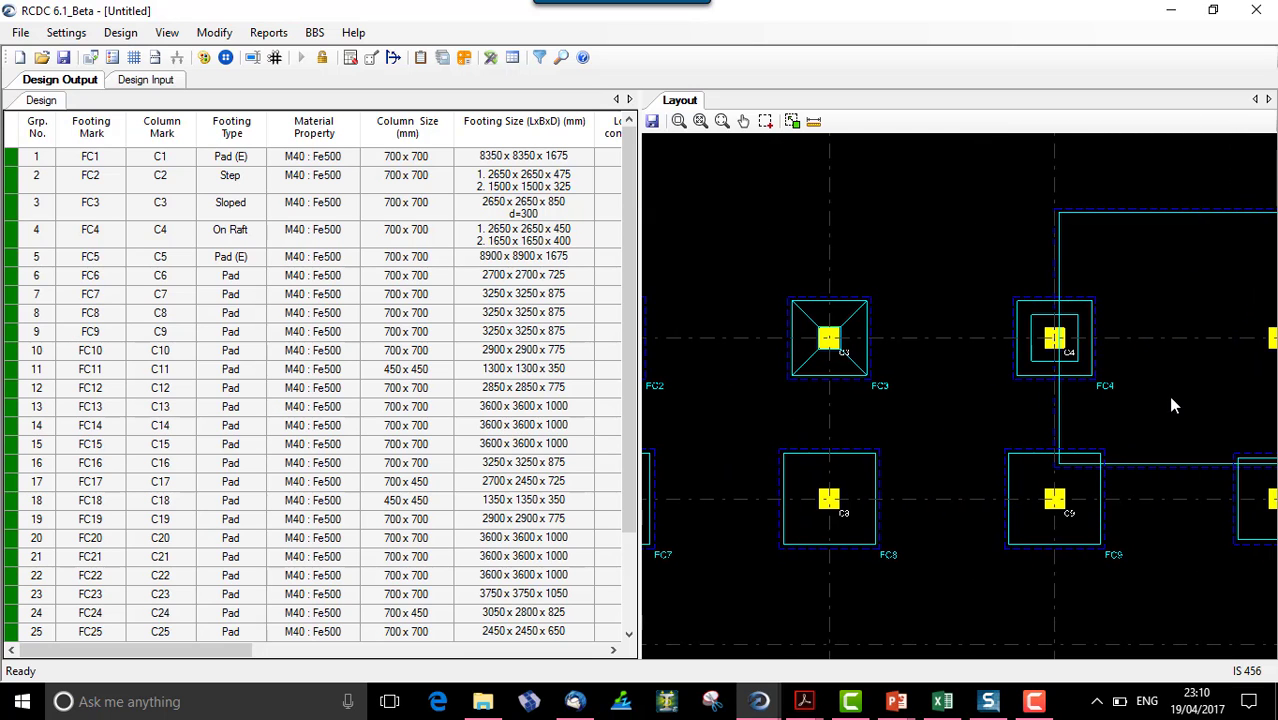
pyautogui.moveTo(1174, 405); pyautogui.dragTo(984, 410, button='middle')
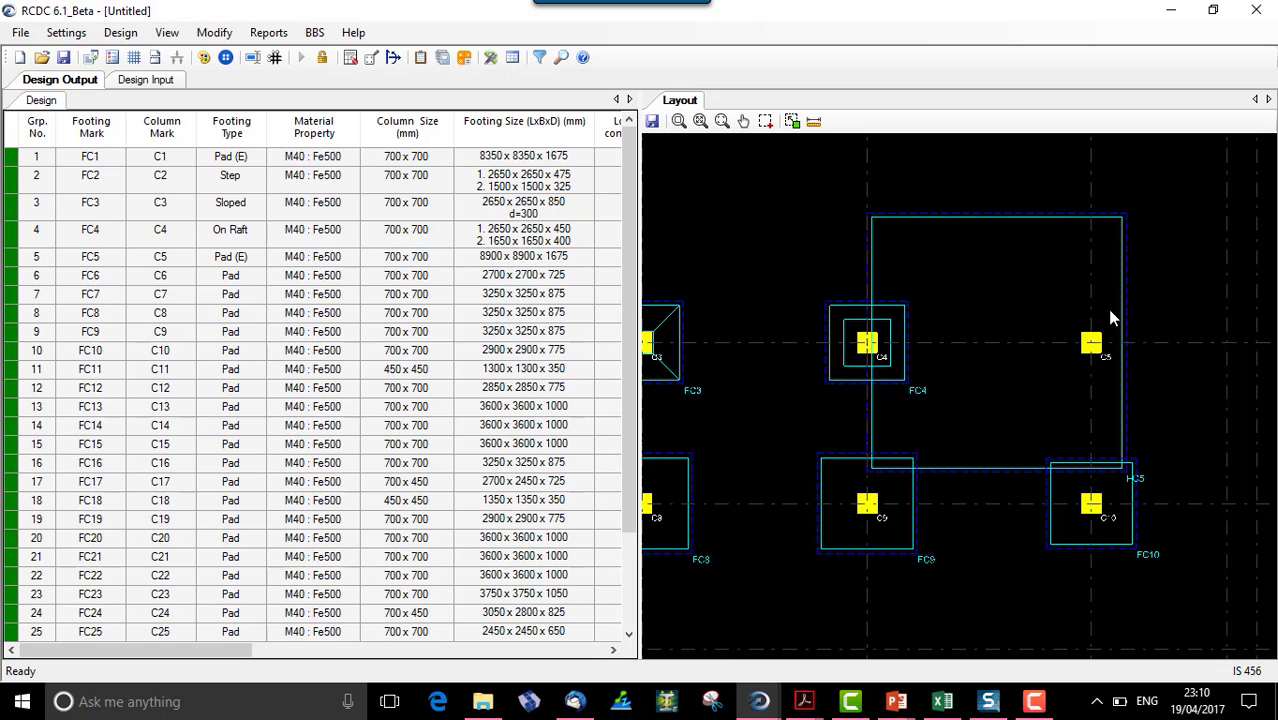
# Open the individual design of column C5's footing and set its plan limit along X to 900 mm in the design settings.
pyautogui.click(1096, 344)
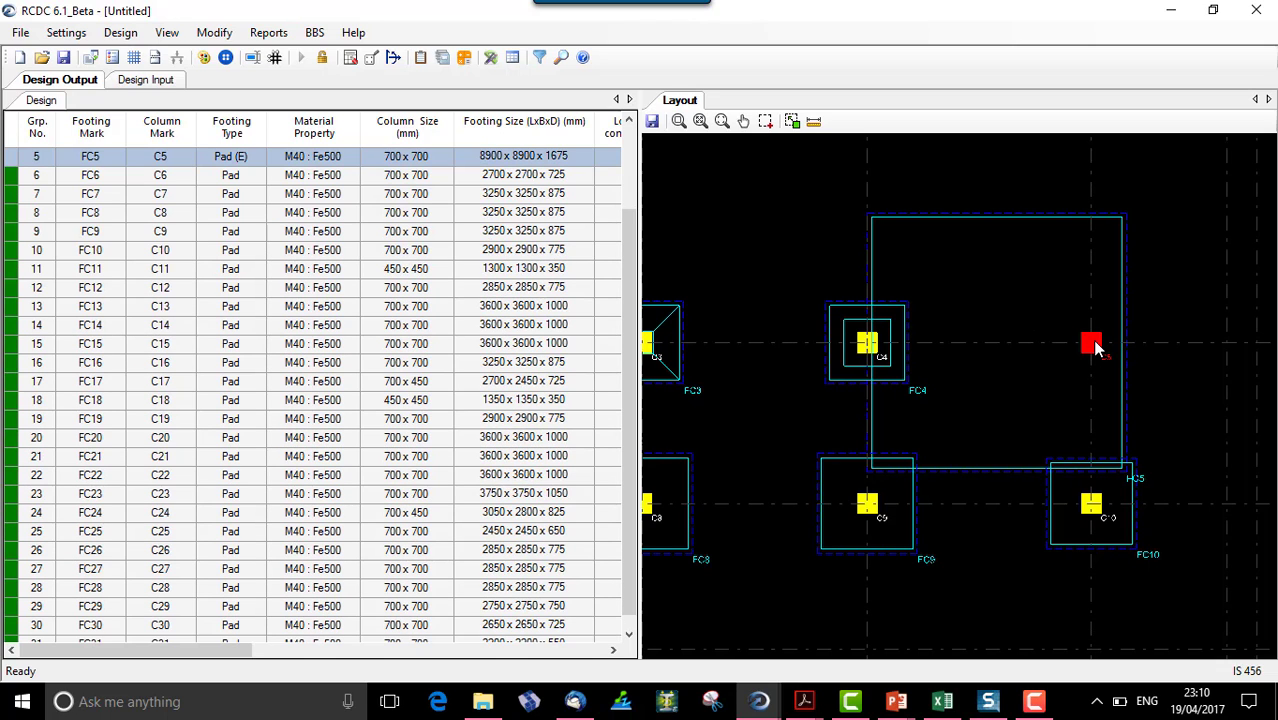
pyautogui.rightClick(1106, 352)
pyautogui.click(1112, 355)
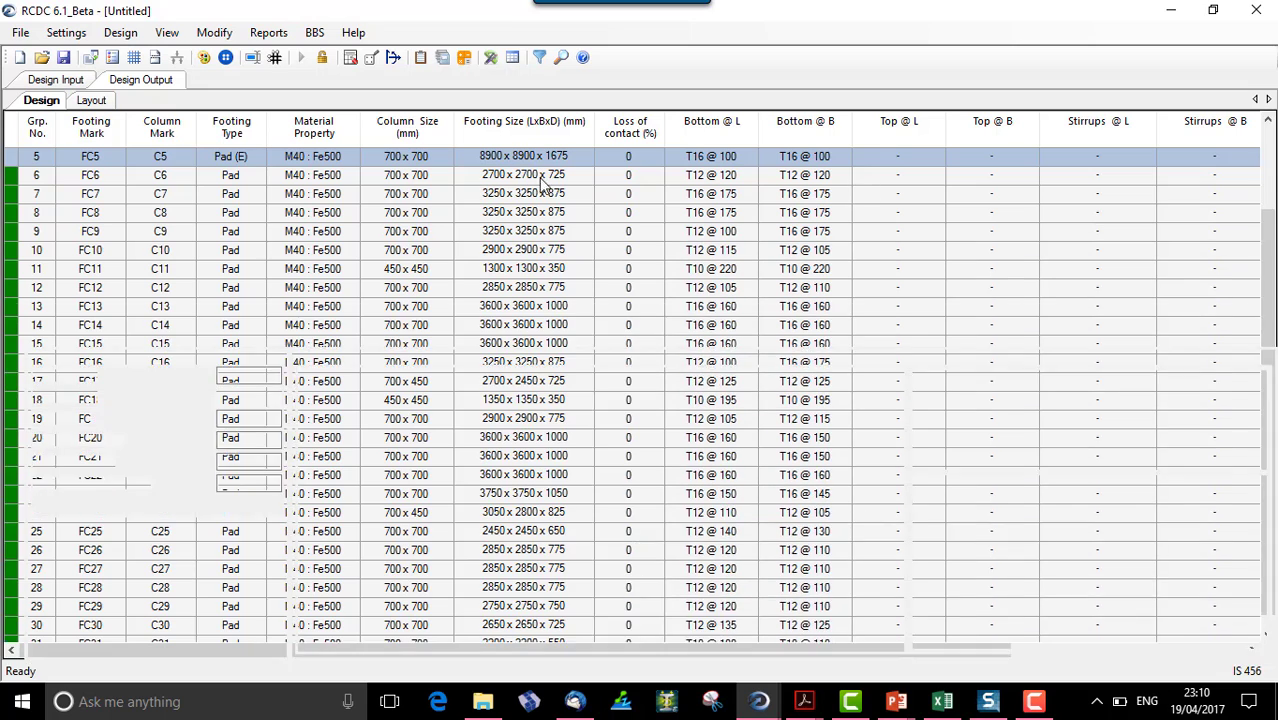
pyautogui.click(12, 420)
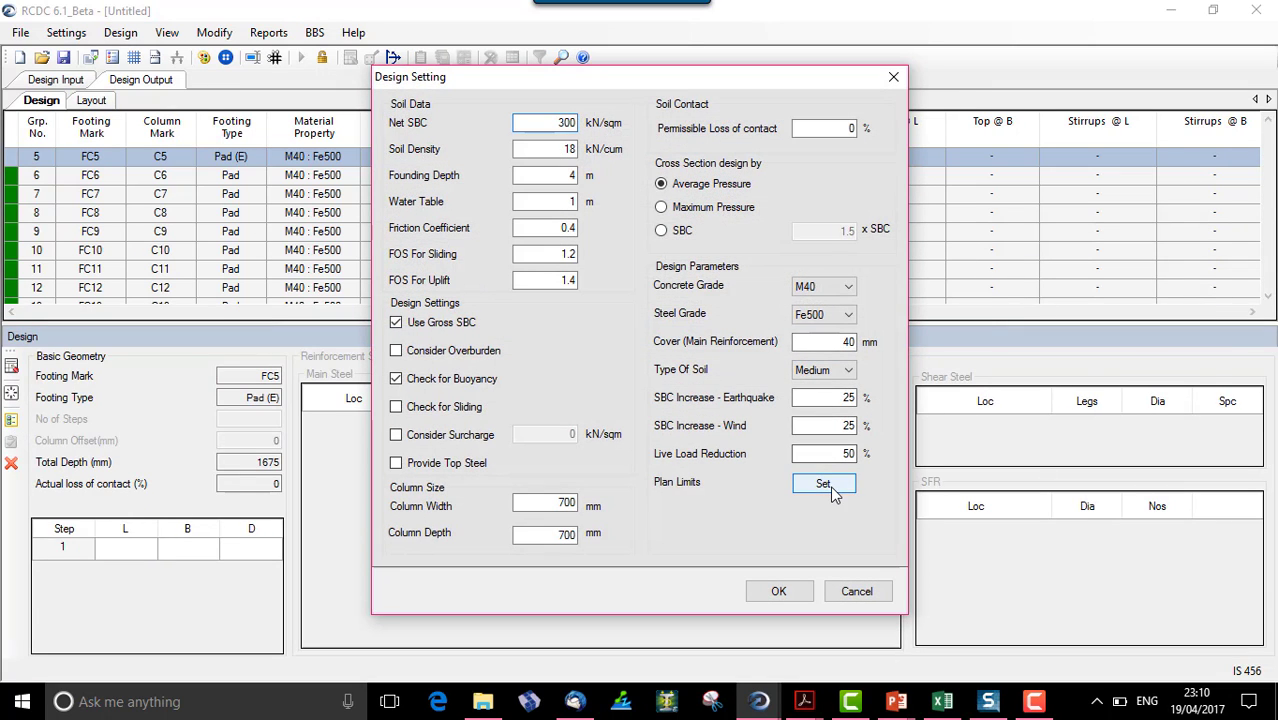
pyautogui.click(823, 484)
pyautogui.doubleClick(766, 307)
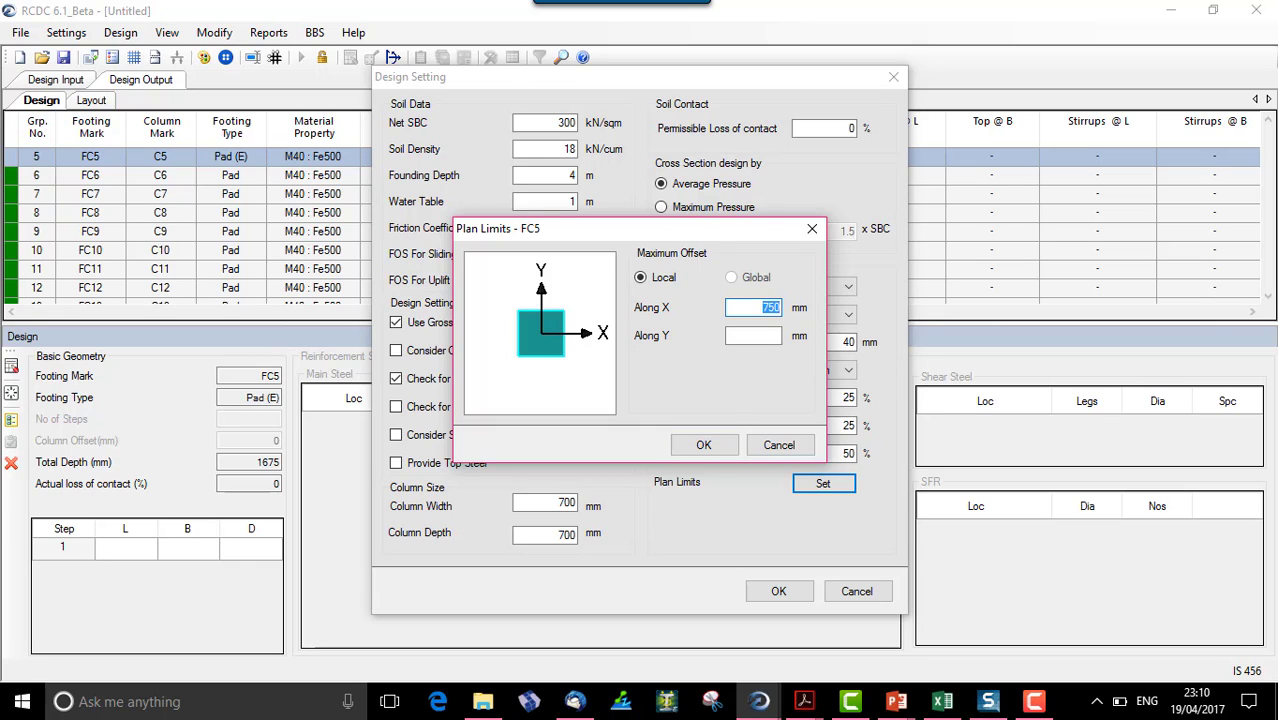
pyautogui.write('900')
pyautogui.click(722, 446)
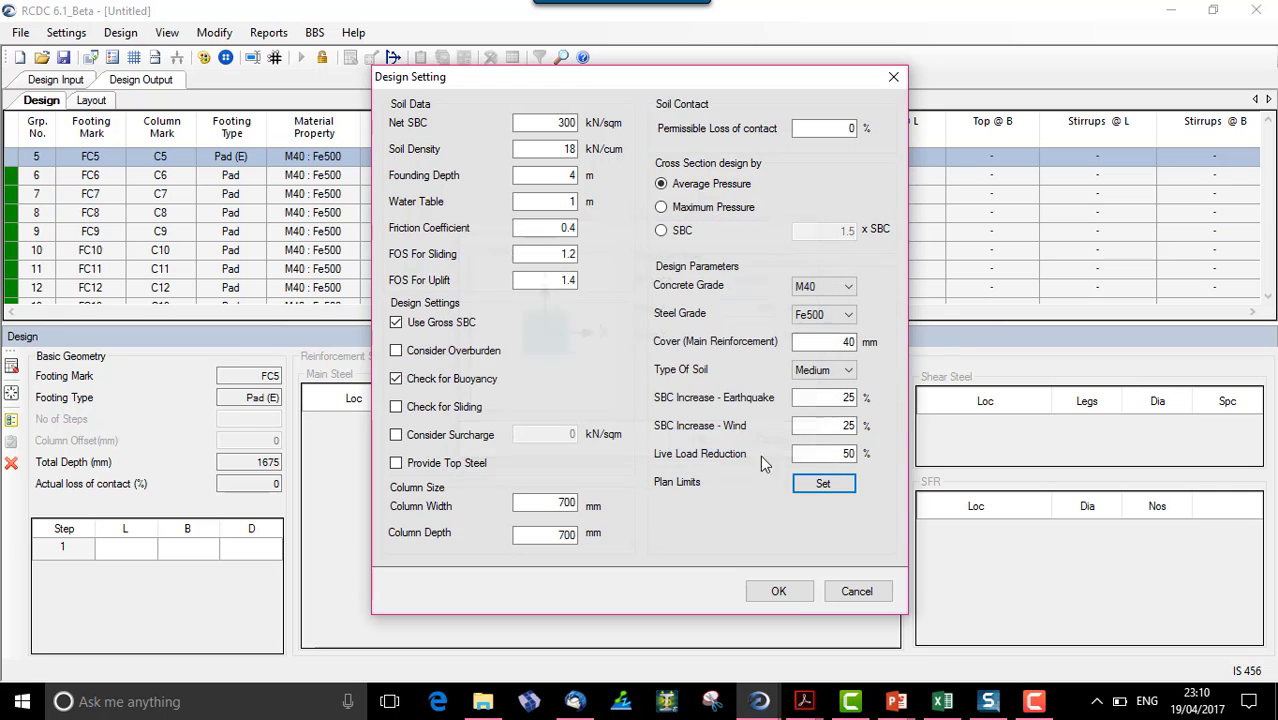
pyautogui.click(779, 591)
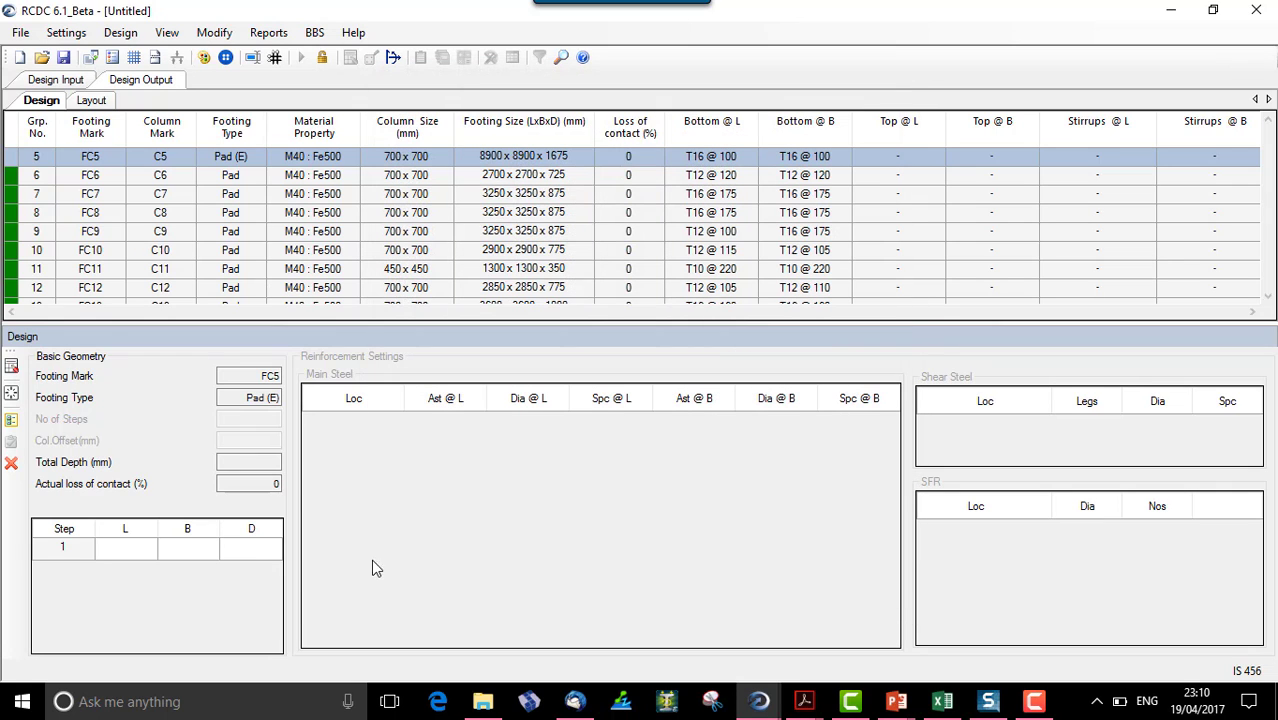
# Redesign footing FC5 with the revised plan limit and accept the new design.
pyautogui.click(12, 368)
pyautogui.click(13, 376)
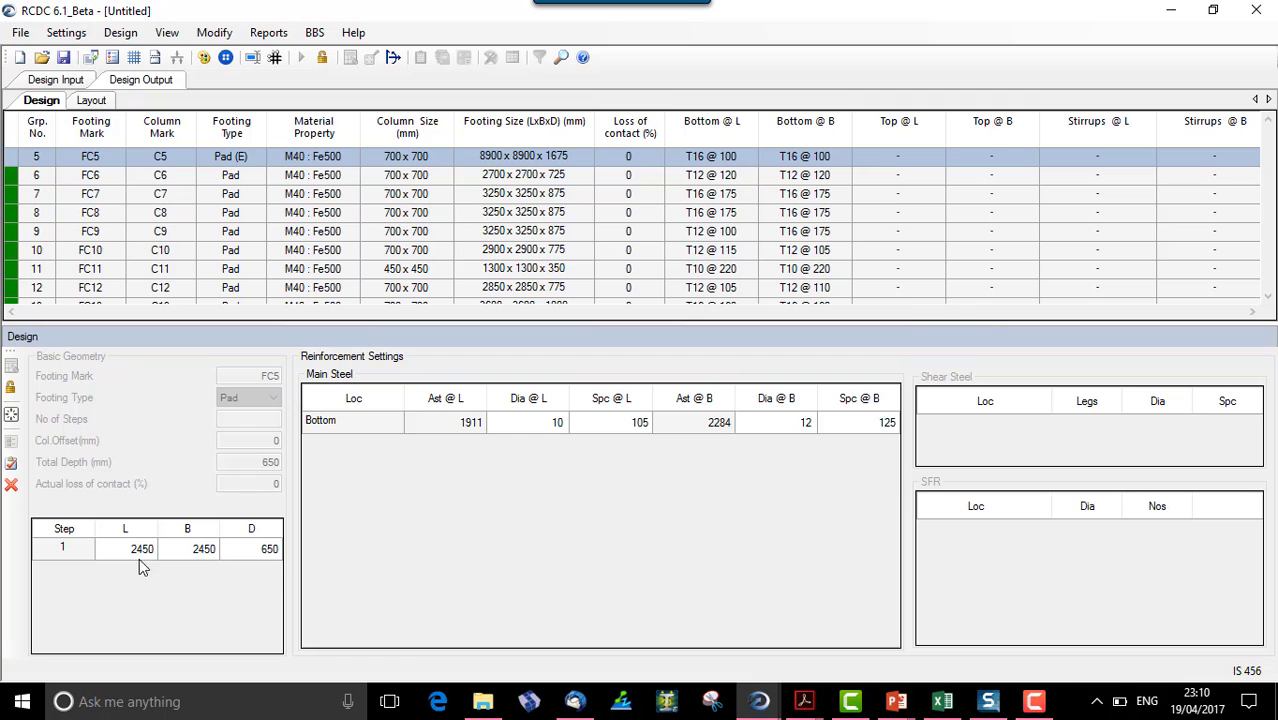
pyautogui.click(11, 463)
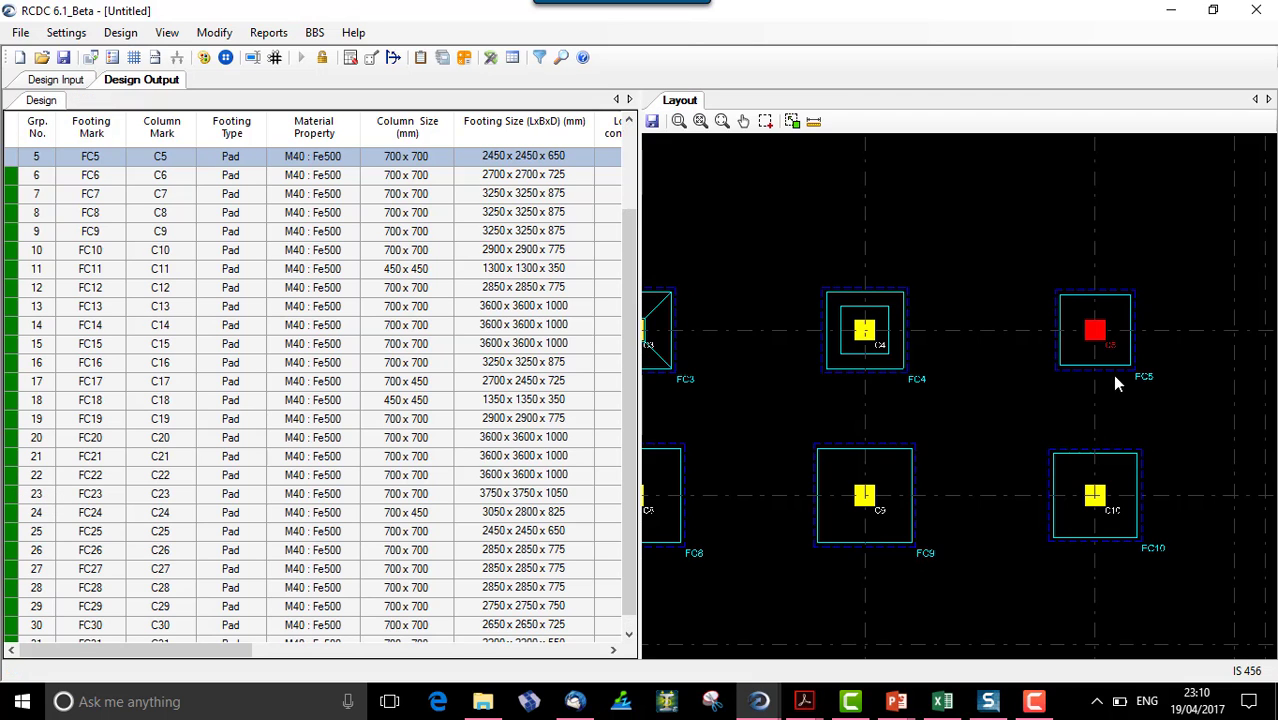
# Locate the oversized eccentric footing FC1 in the layout and open the individual design of column C1's footing.
pyautogui.scroll(-5, 1103, 352)
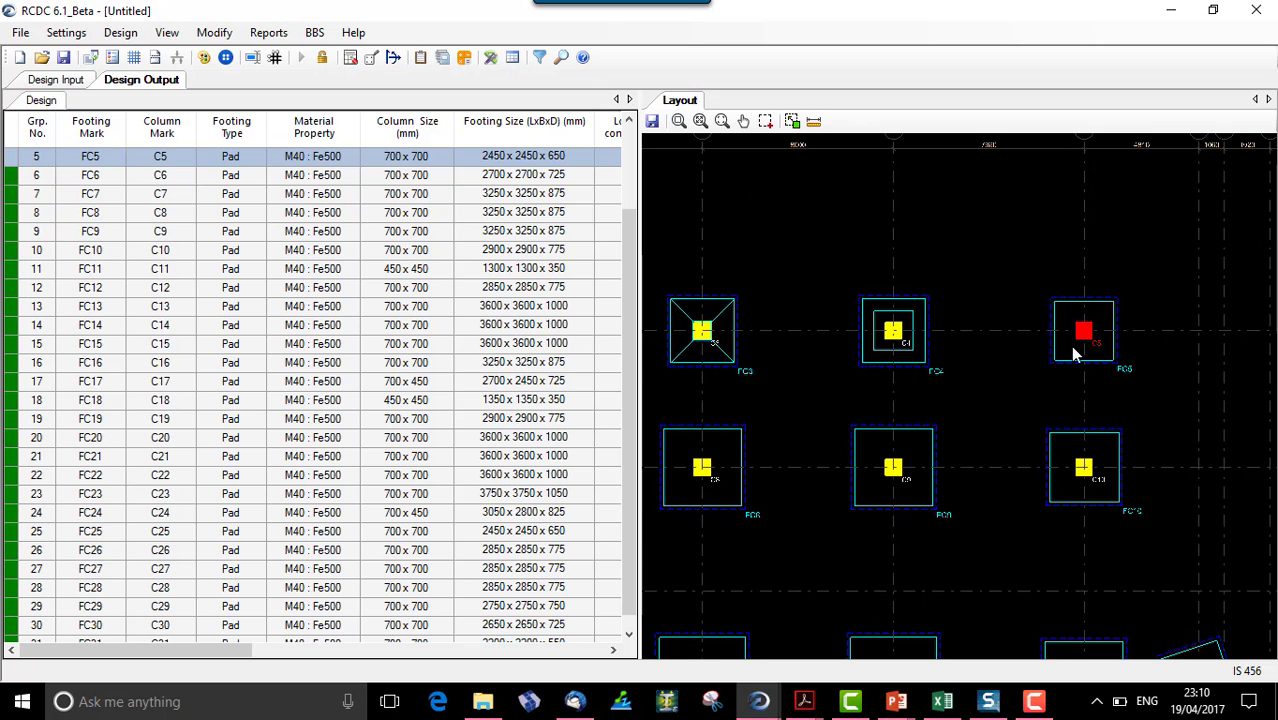
pyautogui.scroll(-1, 742, 471)
pyautogui.moveTo(742, 471); pyautogui.dragTo(1188, 456, button='middle')
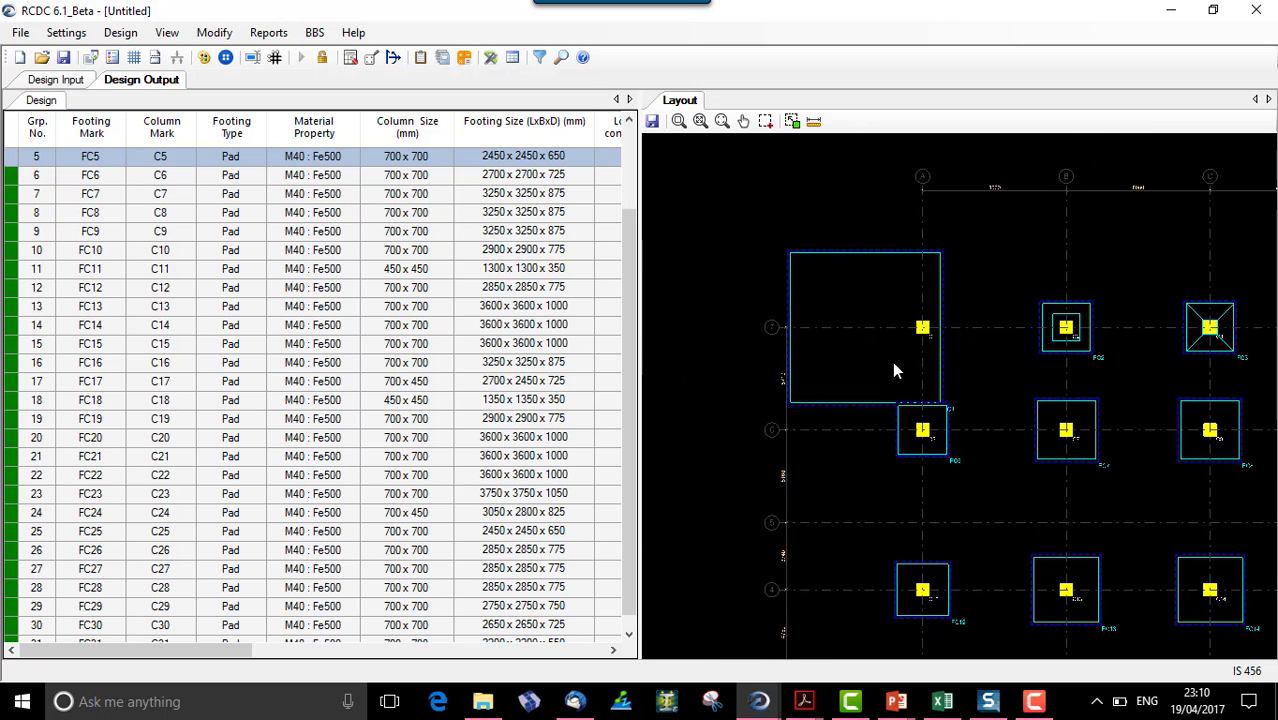
pyautogui.scroll(4, 893, 362)
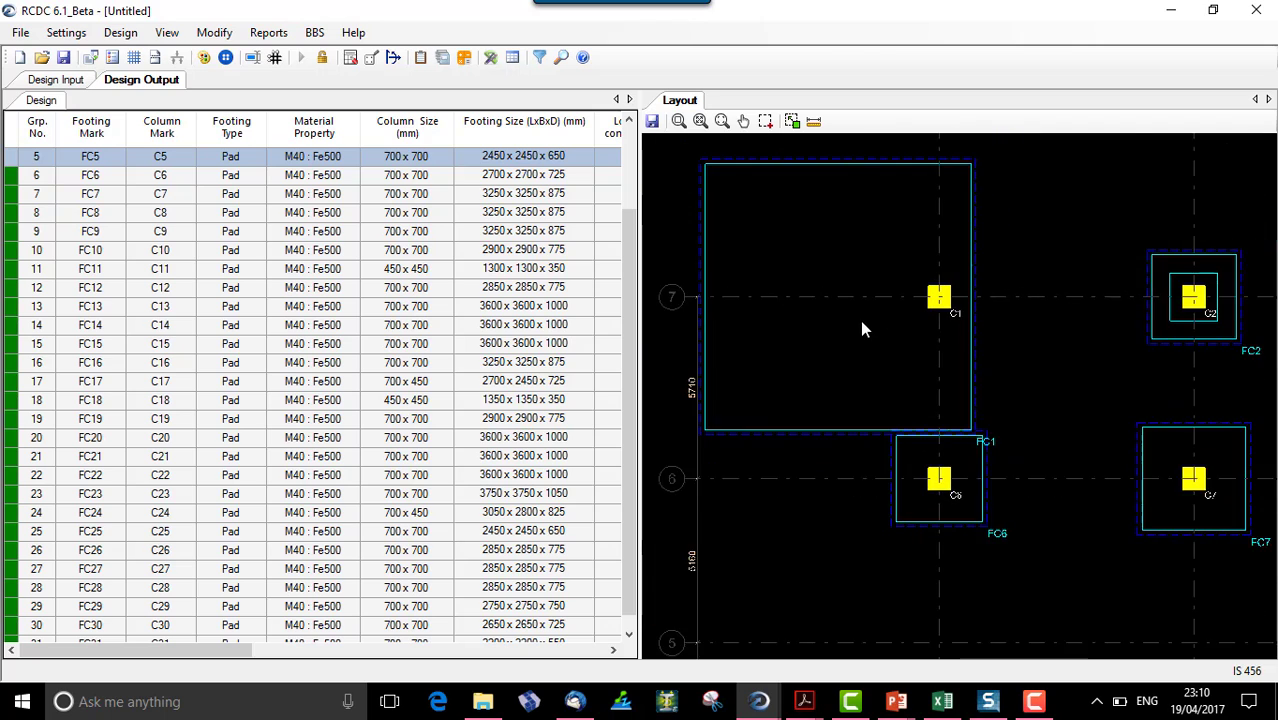
pyautogui.scroll(-1, 864, 330)
pyautogui.click(921, 355)
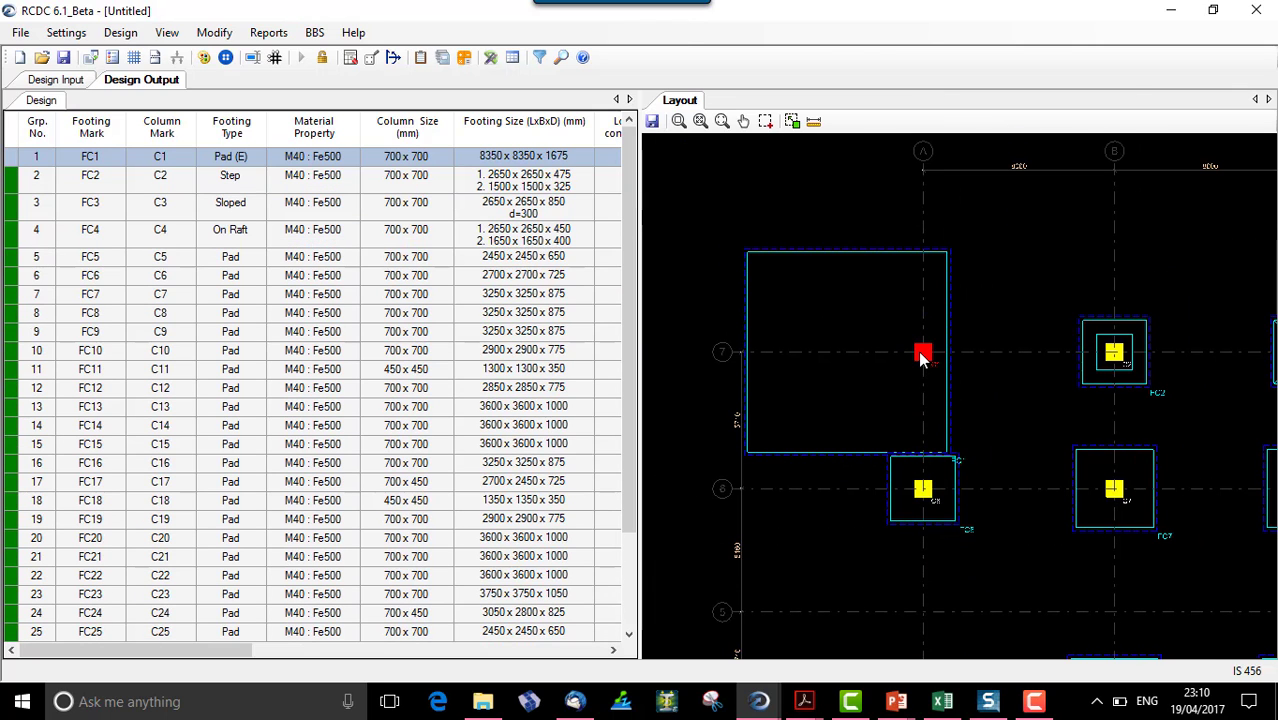
pyautogui.rightClick(922, 358)
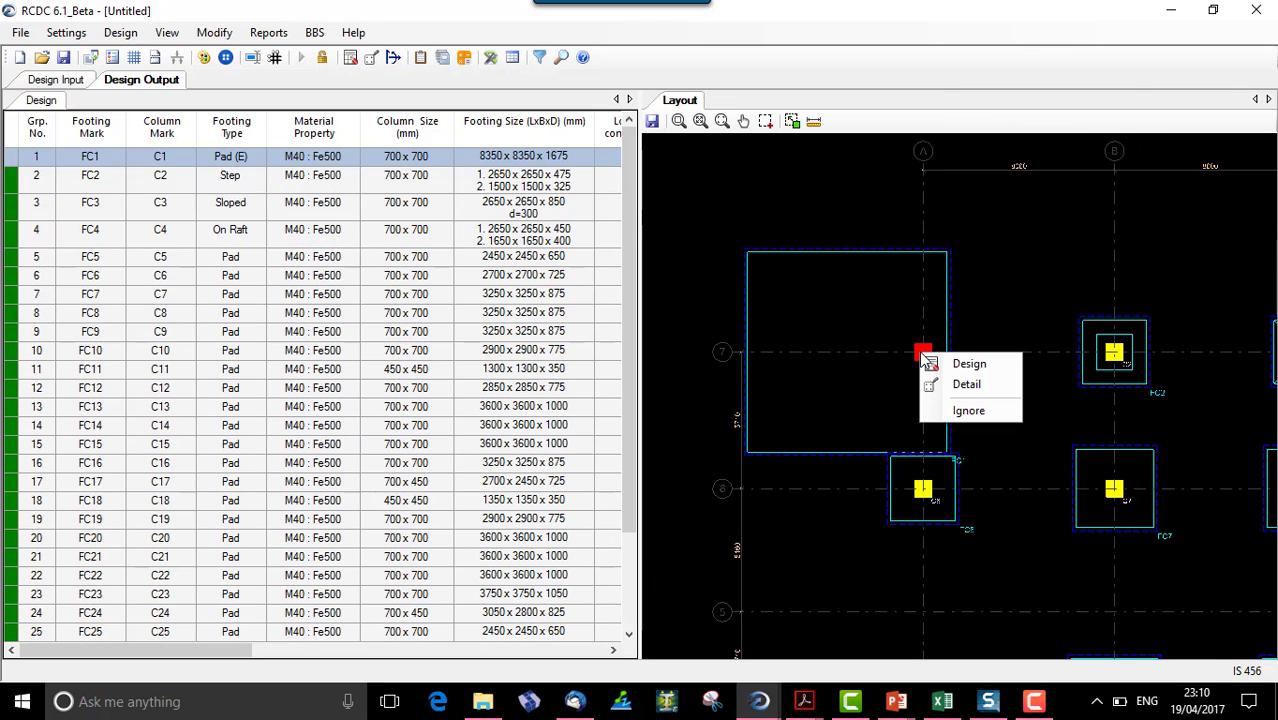
pyautogui.click(962, 363)
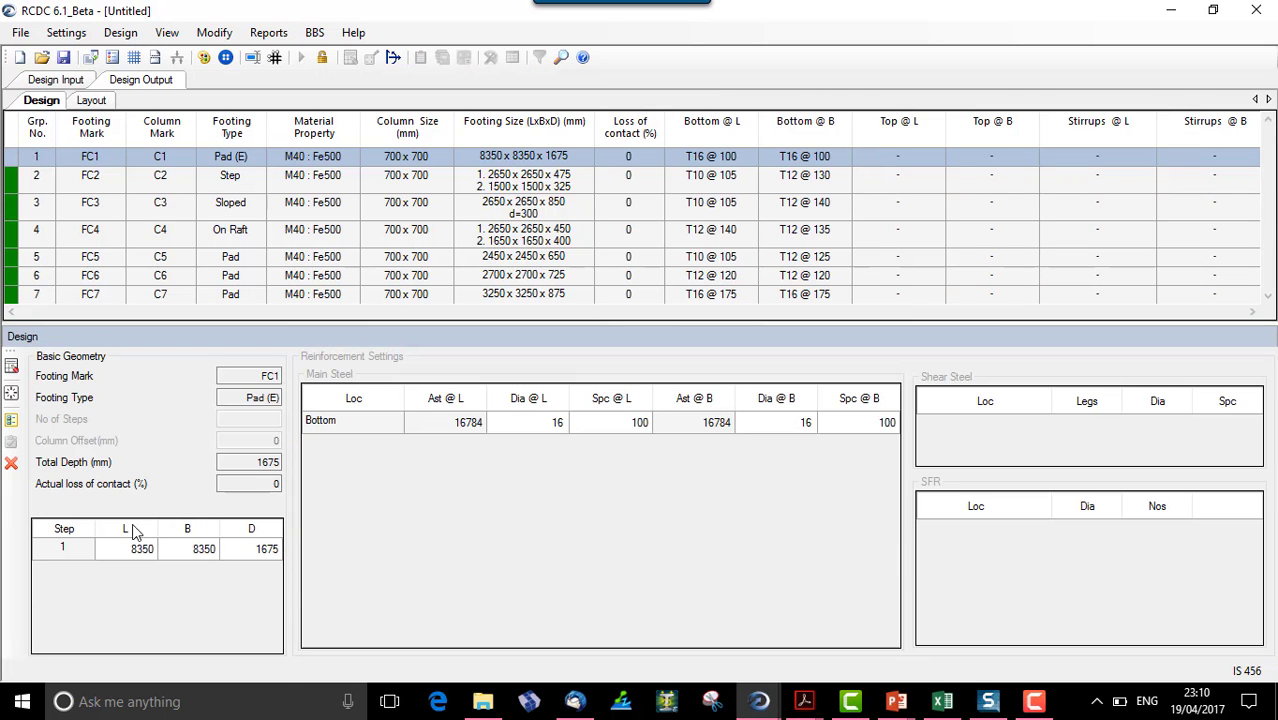
# Set the permissible loss of contact to 10% in the design settings of footing FC1.
pyautogui.click(12, 421)
pyautogui.click(850, 130)
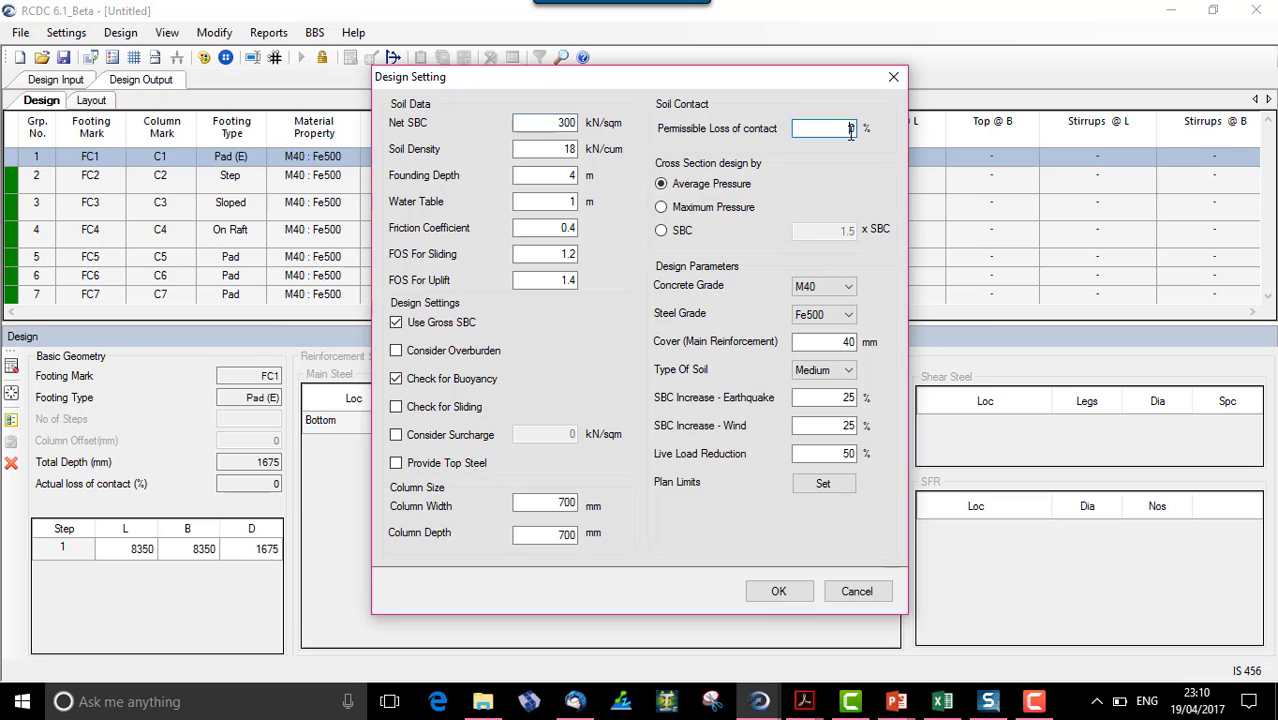
pyautogui.doubleClick(850, 130)
pyautogui.write('10')
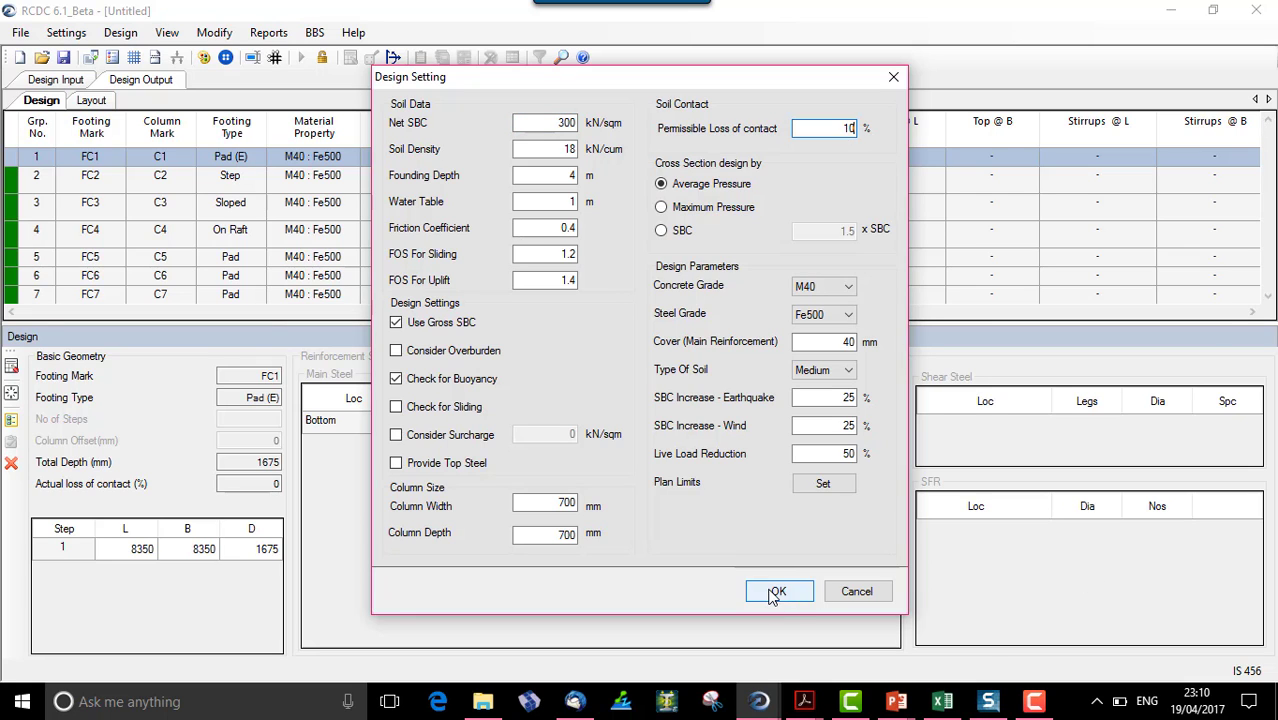
pyautogui.click(778, 591)
# Redesign footing FC1 with the revised loss of contact, accept the new design and review the updated layout.
pyautogui.click(10, 366)
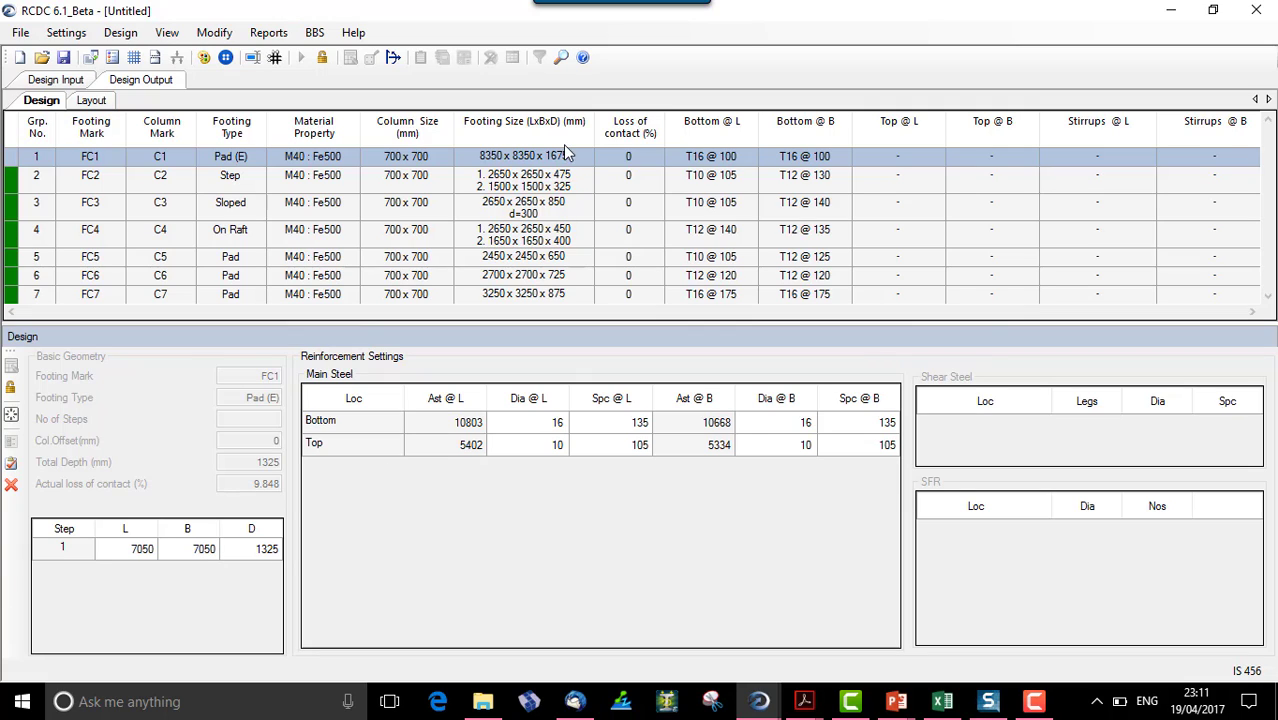
pyautogui.click(11, 462)
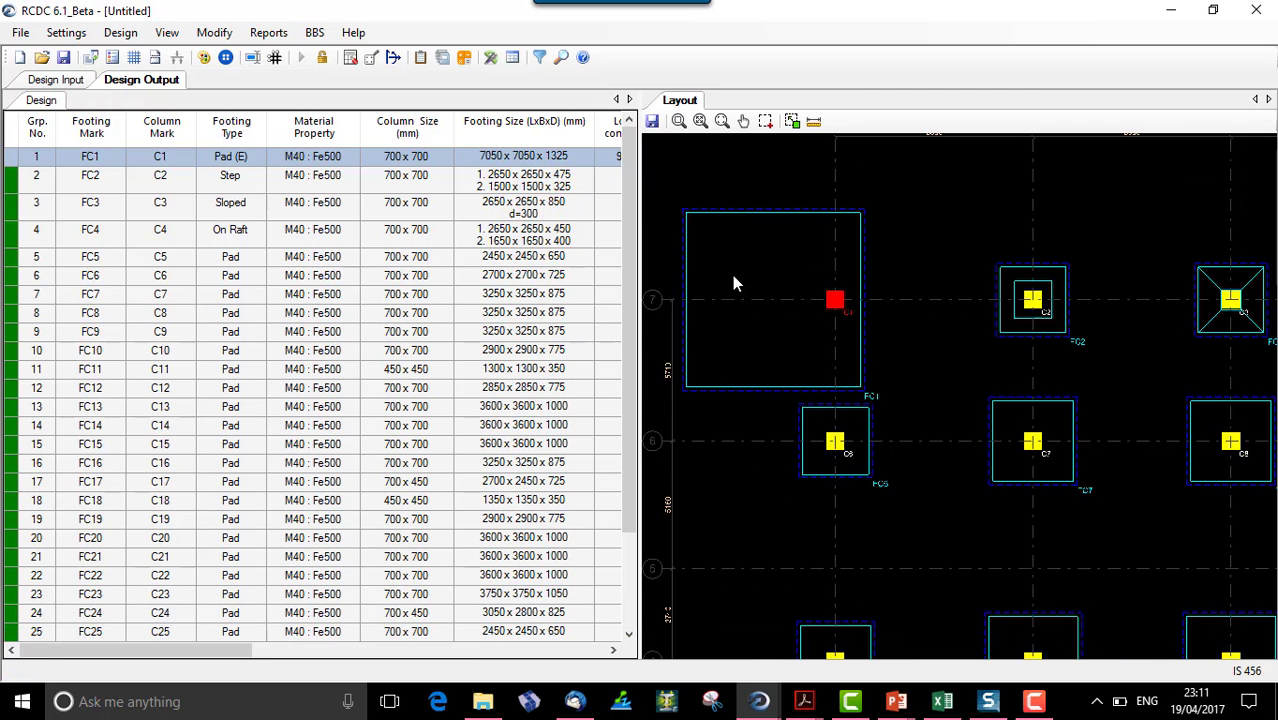
pyautogui.moveTo(1099, 433); pyautogui.dragTo(1033, 428, button='middle')
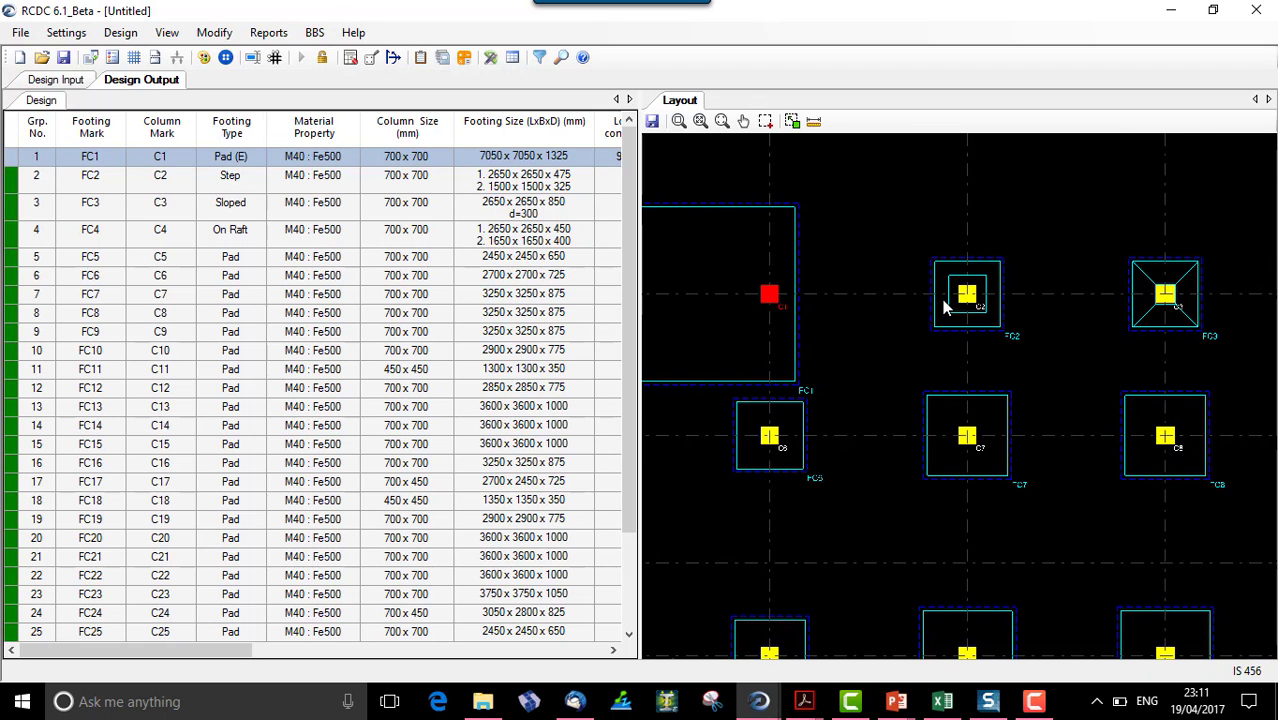
pyautogui.moveTo(1076, 373)
pyautogui.mouseDown(button='middle')
pyautogui.moveTo(881, 384)
pyautogui.moveTo(991, 378)
pyautogui.mouseUp(button='middle')
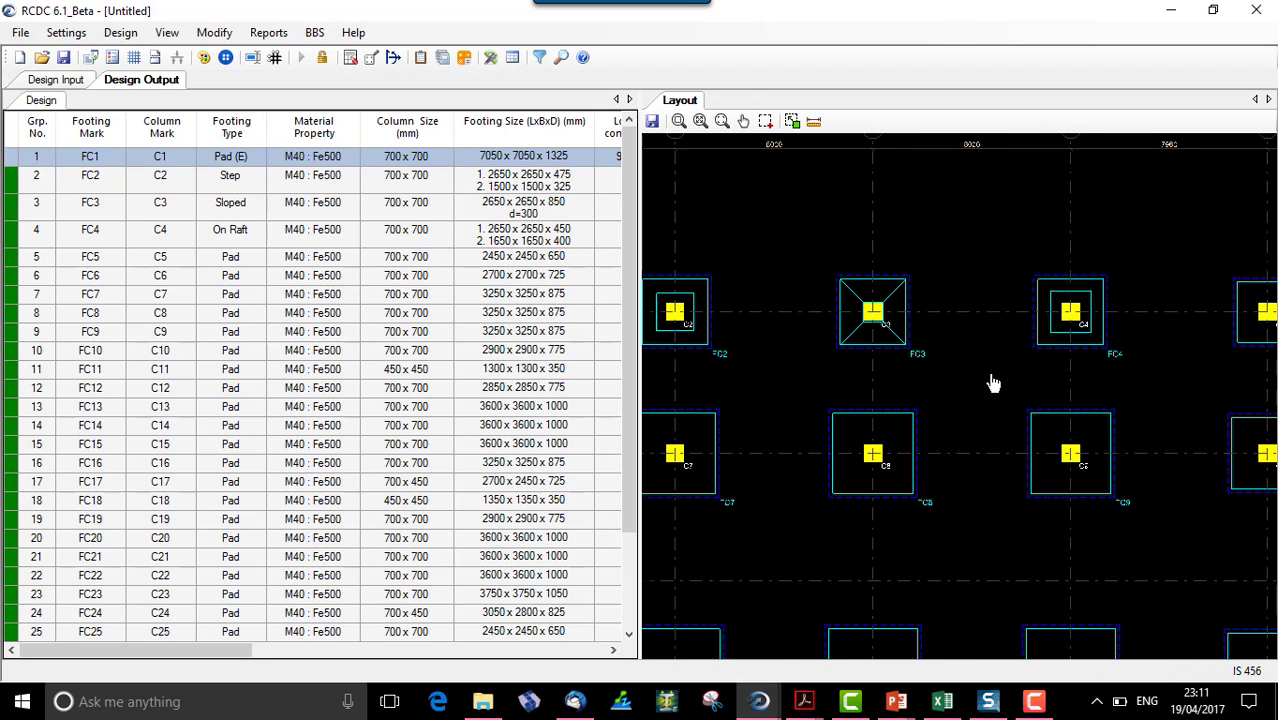
pyautogui.scroll(-2, 978, 386)
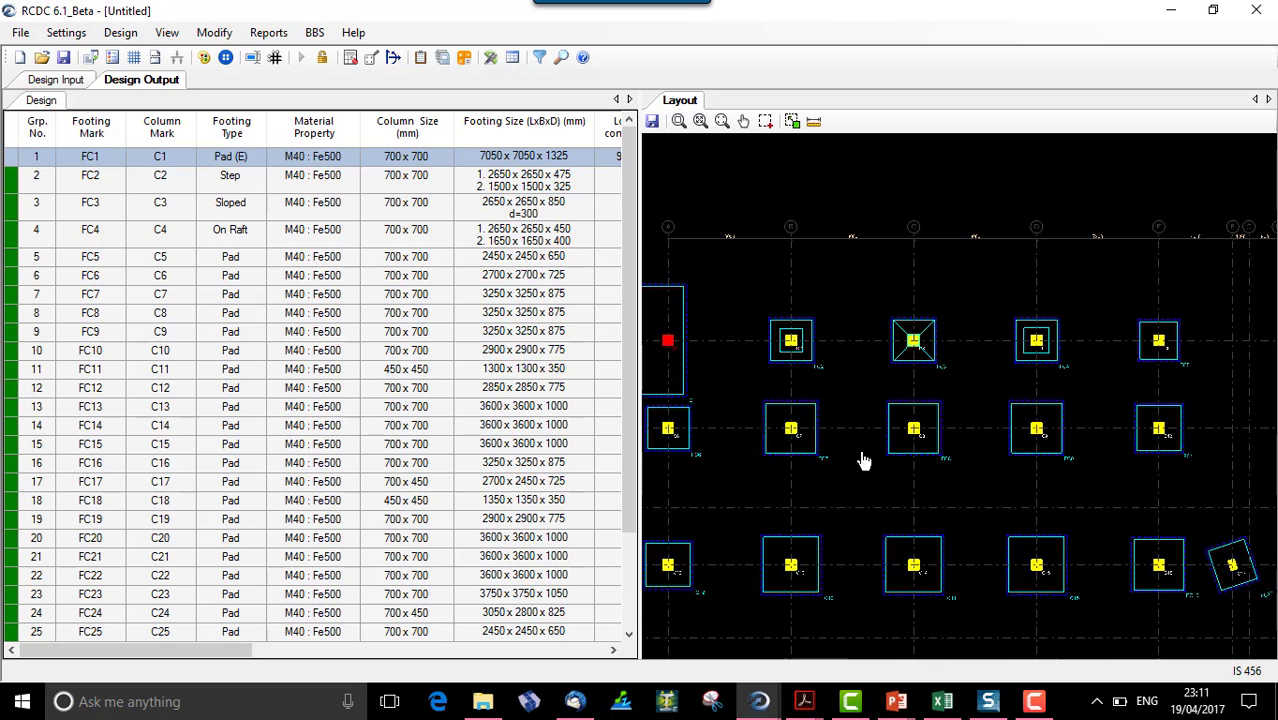
pyautogui.moveTo(862, 456); pyautogui.dragTo(961, 456, button='middle')
# Generate a detailed drawing for footings FC1 to FC4 including the plan, Section @ L and Section @ B.
pyautogui.click(270, 33)
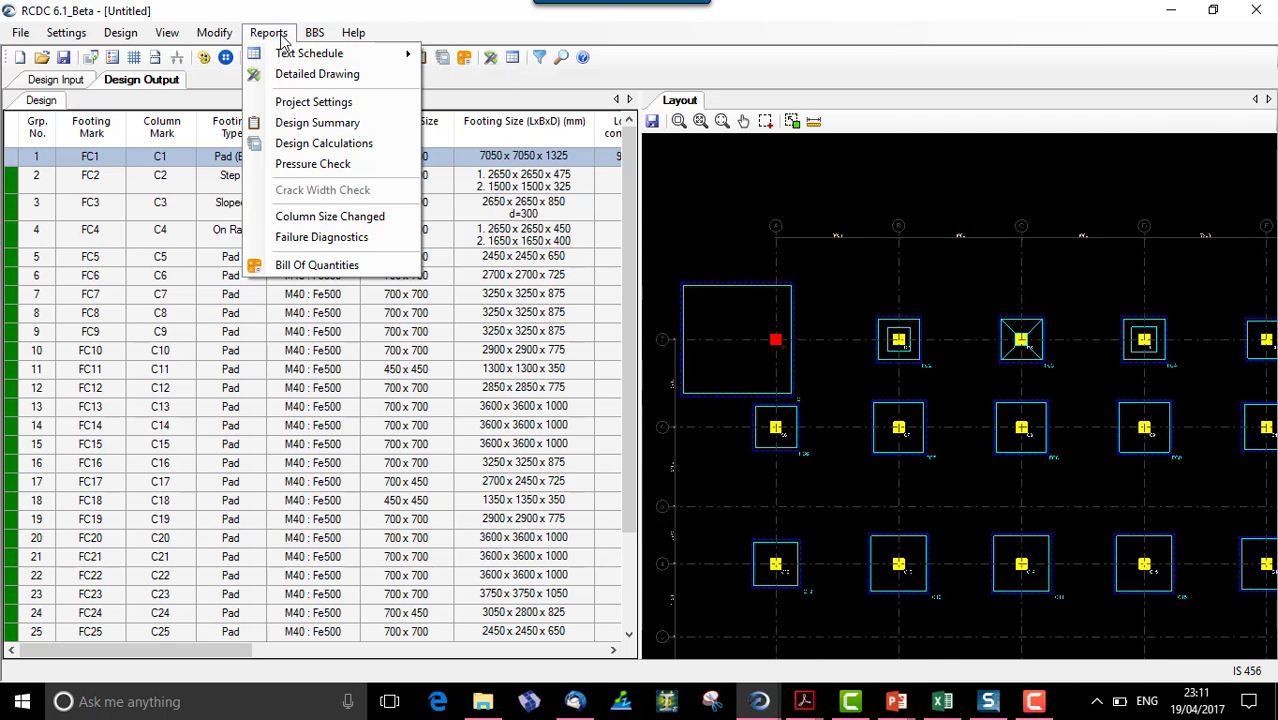
pyautogui.click(330, 74)
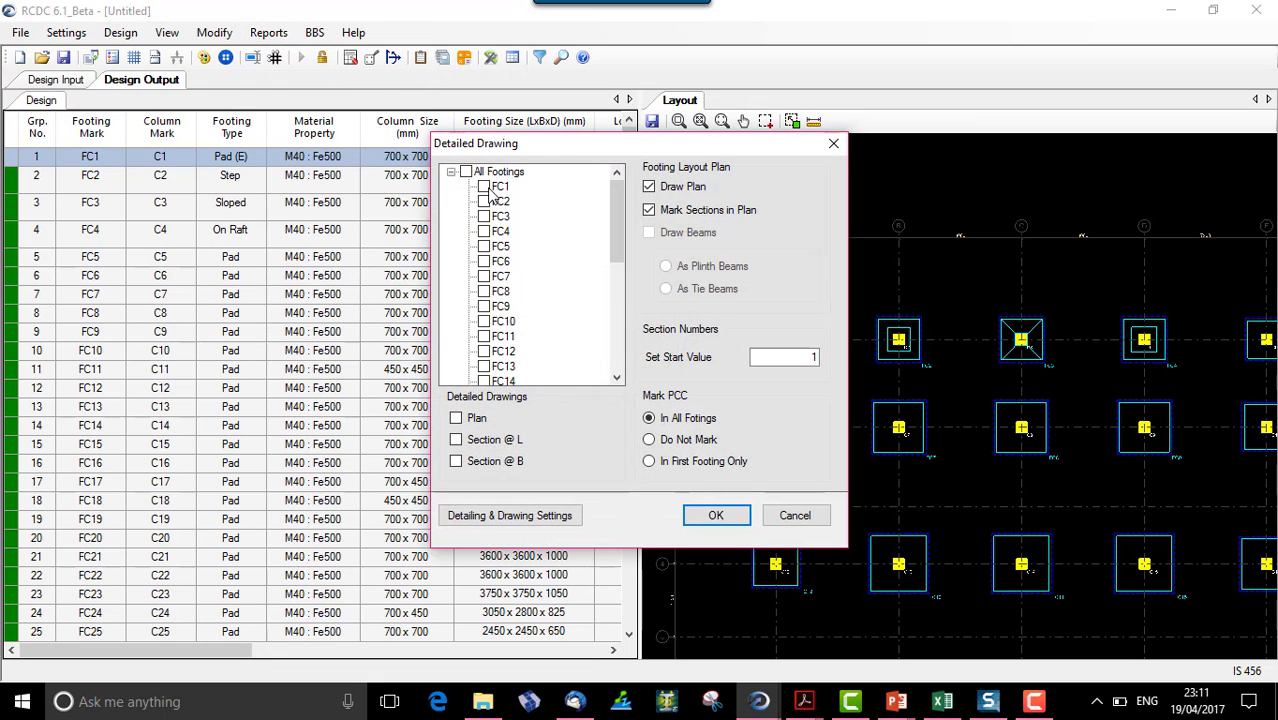
pyautogui.click(486, 217)
pyautogui.click(484, 231)
pyautogui.click(456, 418)
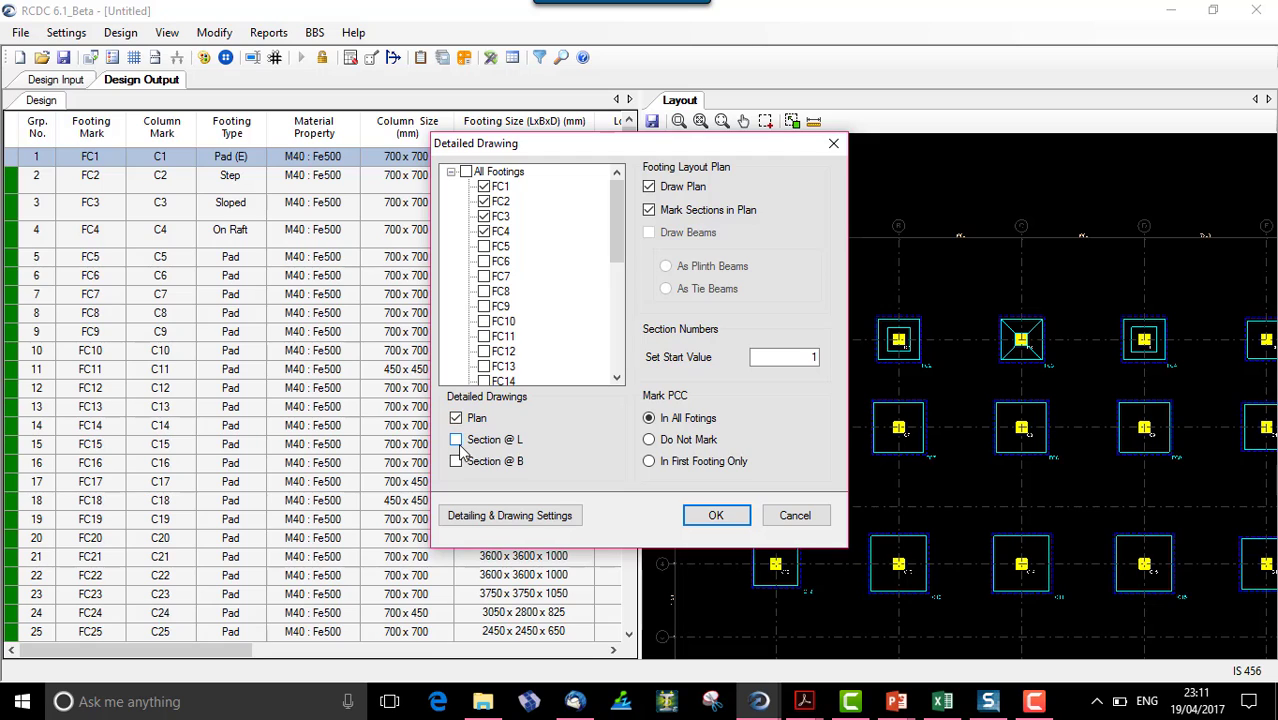
pyautogui.click(456, 439)
pyautogui.click(457, 462)
pyautogui.click(720, 515)
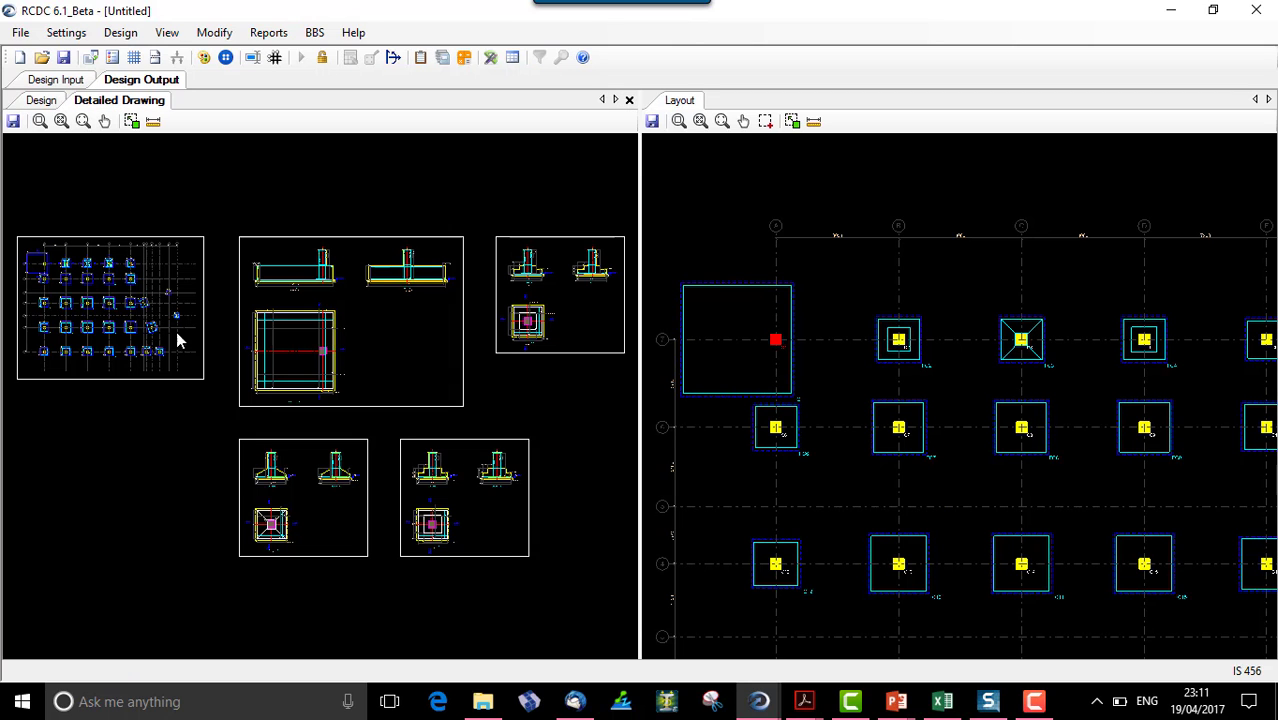
# Examine the footing layout plan in the detailed drawing, checking footing dimensions and section marks from FC1 to FC5.
pyautogui.scroll(5, 22, 310)
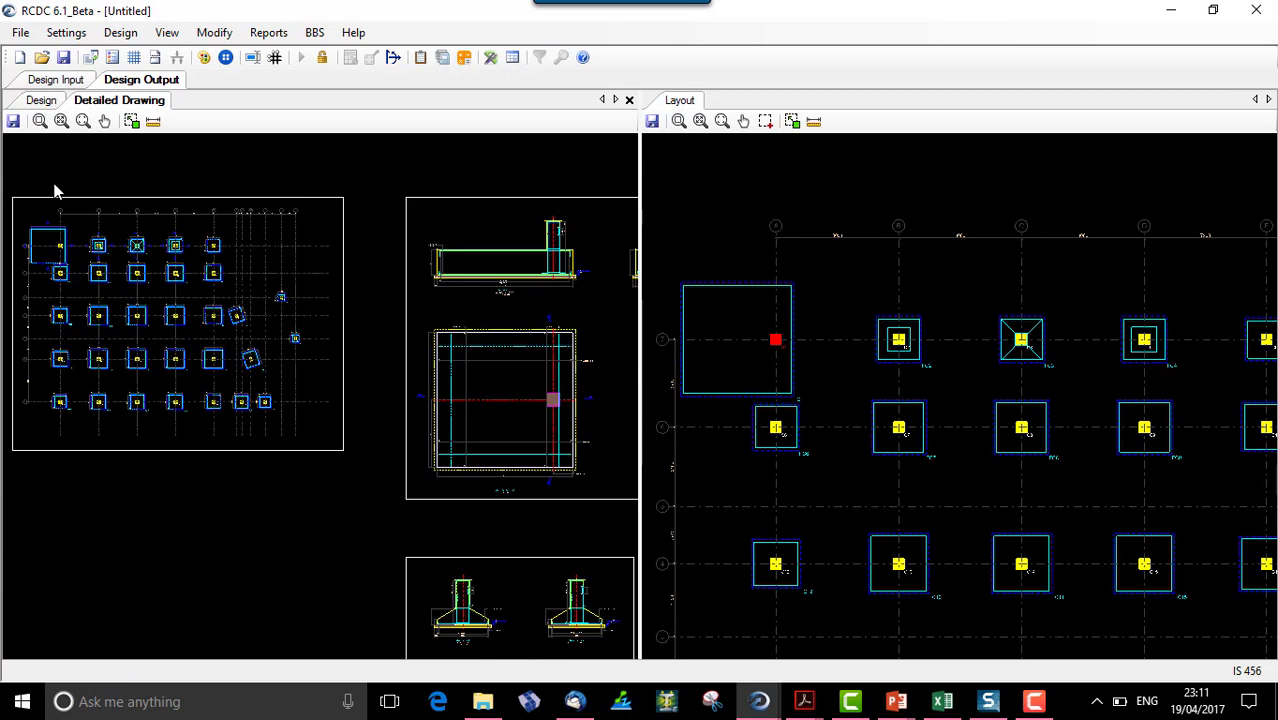
pyautogui.scroll(4, 54, 289)
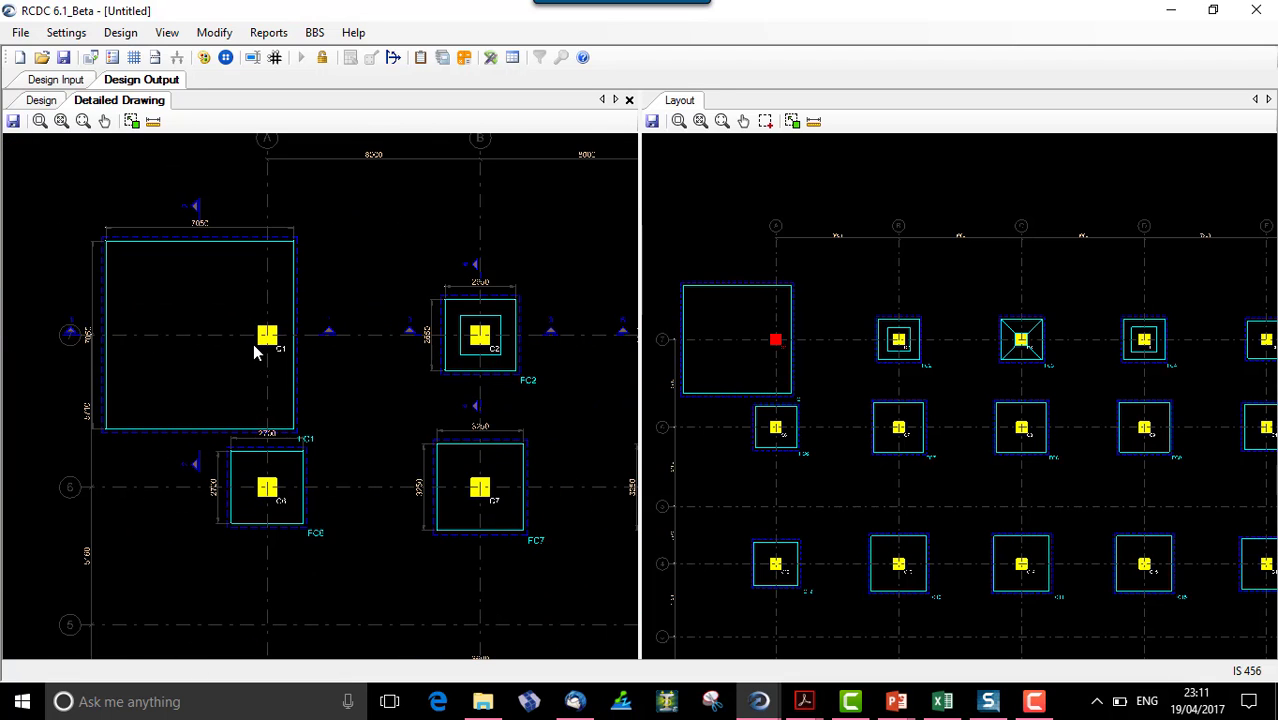
pyautogui.scroll(4, 139, 509)
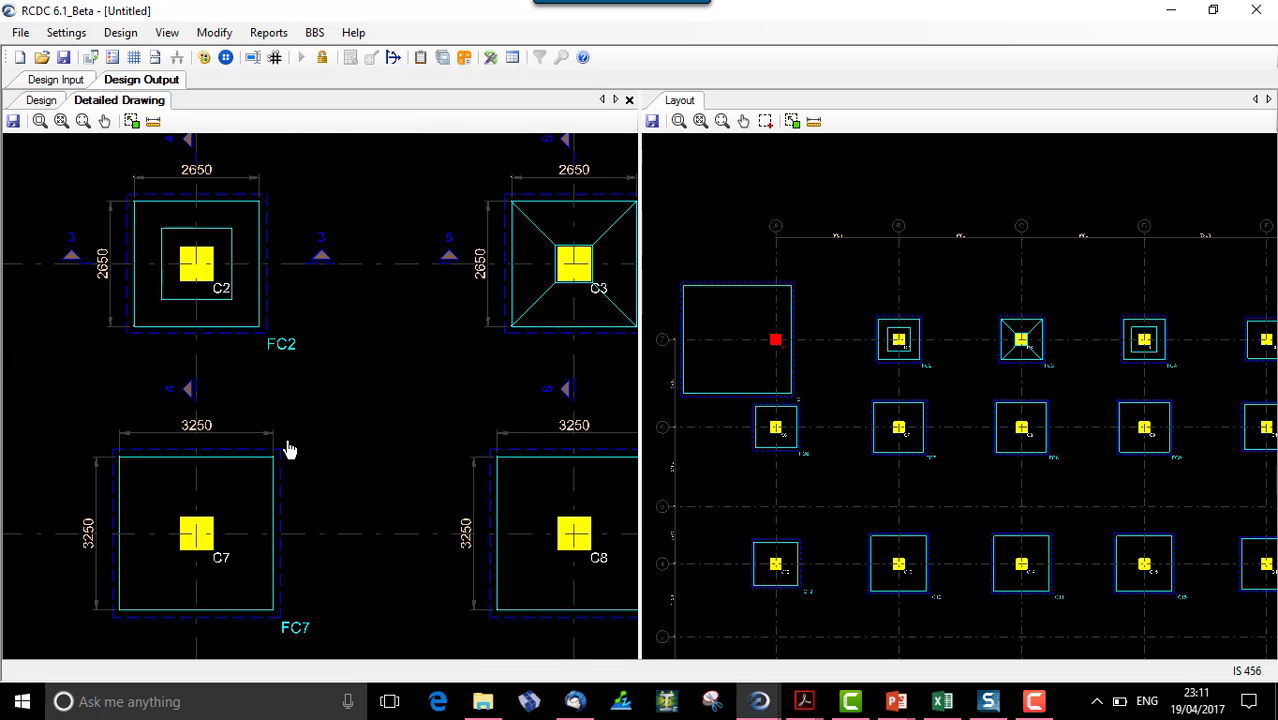
pyautogui.moveTo(315, 307)
pyautogui.mouseDown(button='middle')
pyautogui.moveTo(287, 402)
pyautogui.moveTo(157, 368)
pyautogui.mouseUp(button='middle')
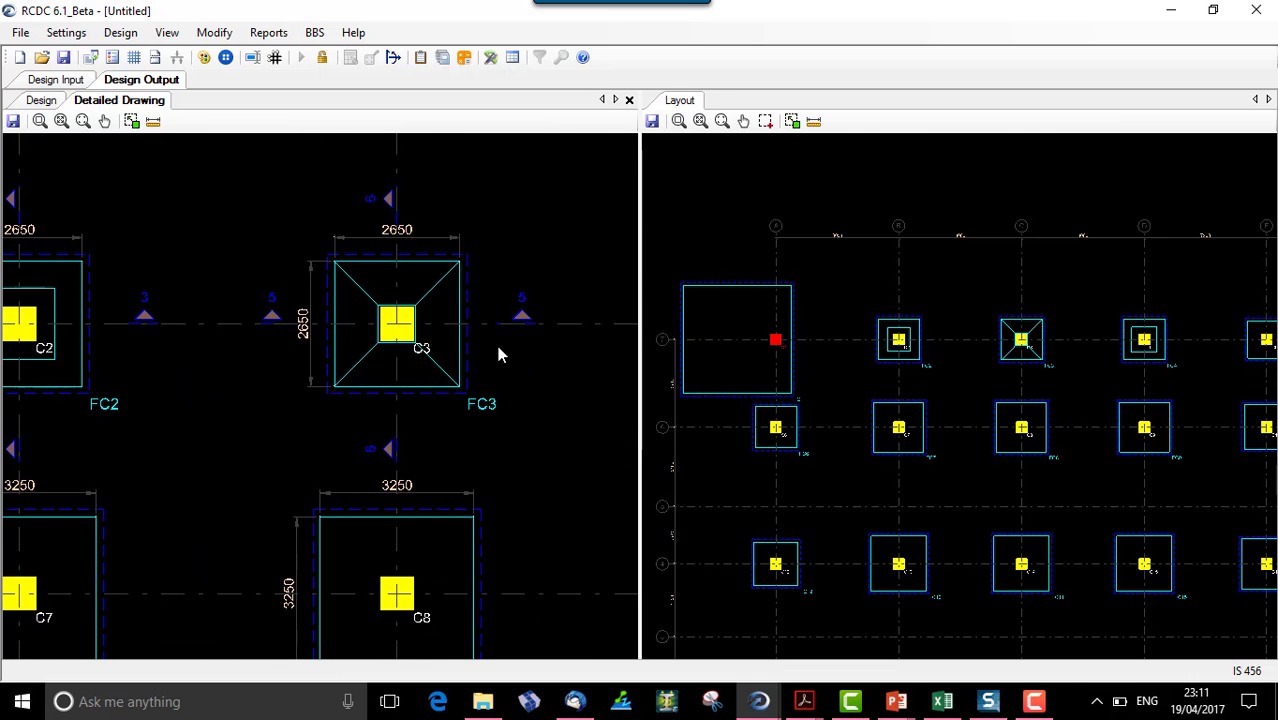
pyautogui.moveTo(471, 433); pyautogui.dragTo(50, 388, button='middle')
pyautogui.scroll(-1, 221, 354)
pyautogui.scroll(-6, 315, 310)
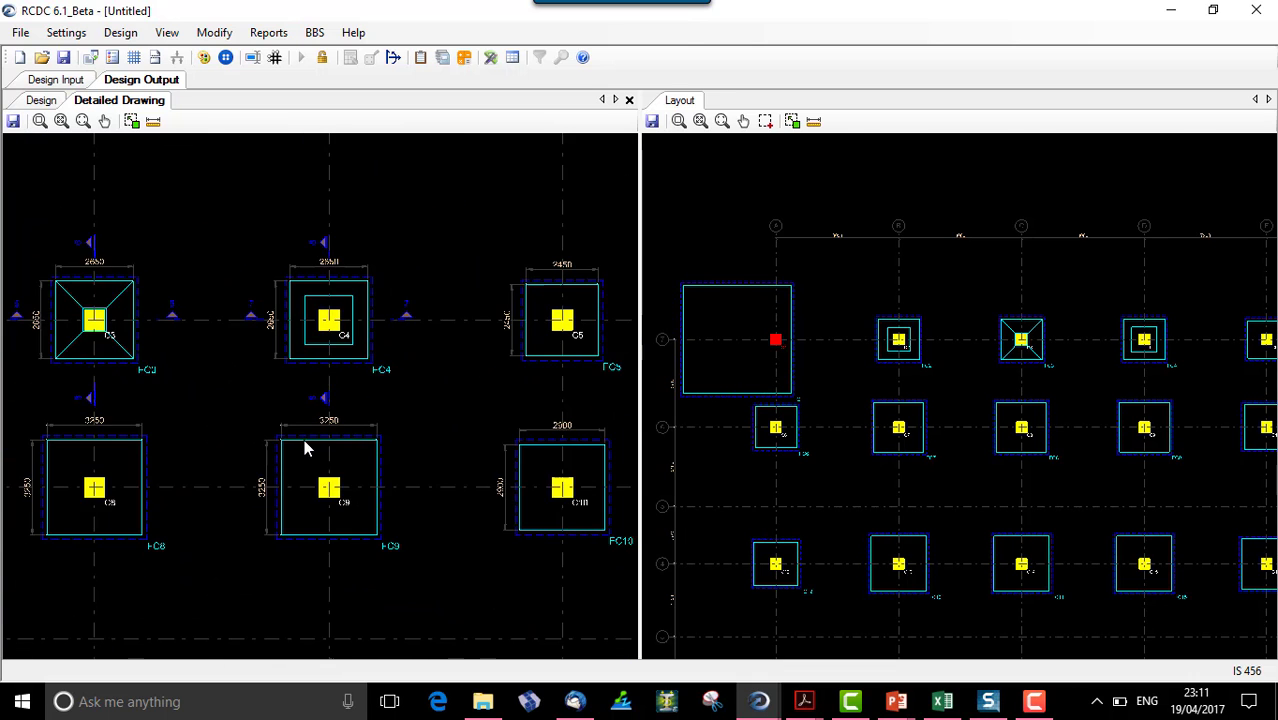
pyautogui.moveTo(402, 515); pyautogui.dragTo(118, 460, button='middle')
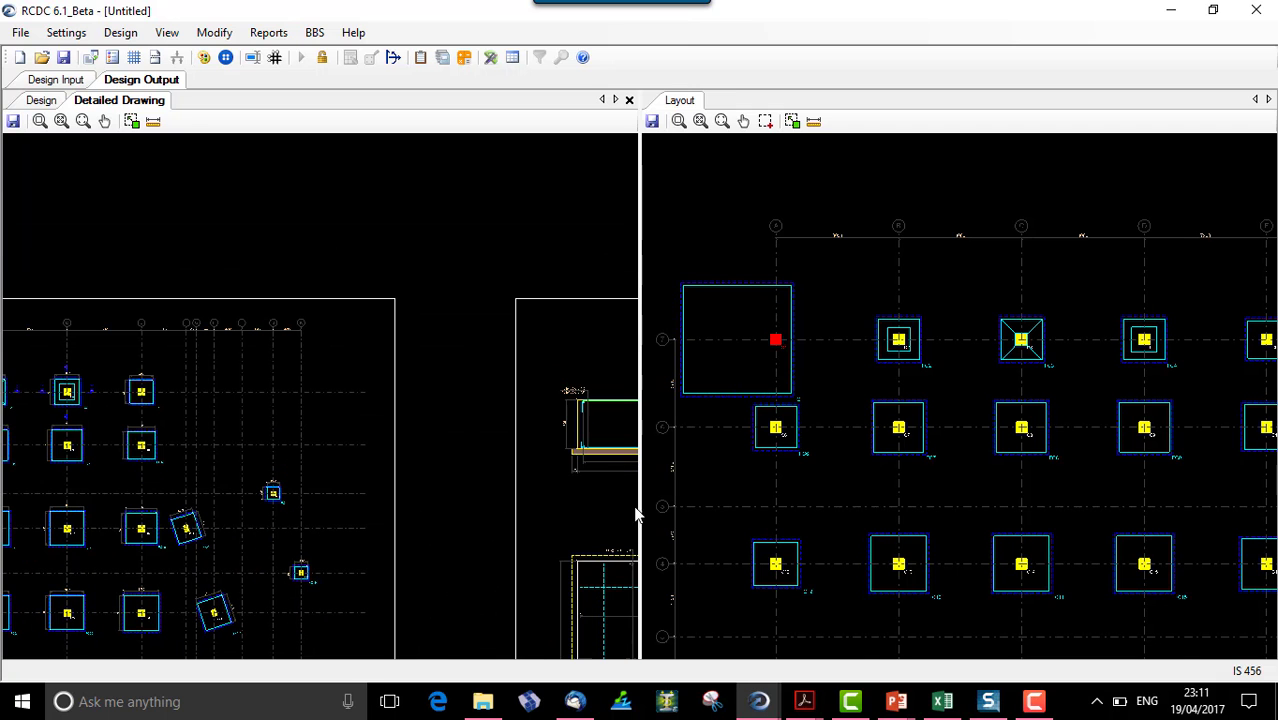
# Examine Section 1-1 of footing FC1, including the reinforcement callouts, column bars and footing edge.
pyautogui.moveTo(641, 504)
pyautogui.mouseDown(button='middle')
pyautogui.moveTo(483, 491)
pyautogui.moveTo(168, 416)
pyautogui.mouseUp(button='middle')
pyautogui.scroll(5, 337, 357)
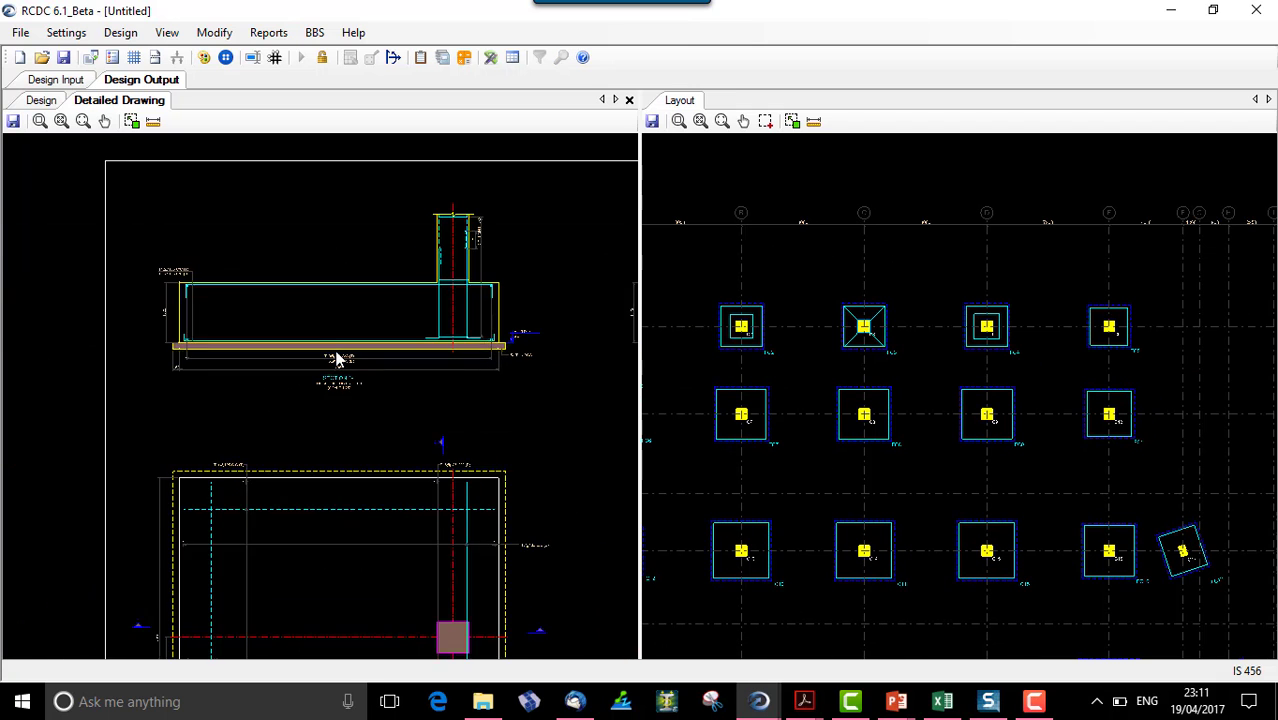
pyautogui.moveTo(376, 363); pyautogui.dragTo(343, 464, button='middle')
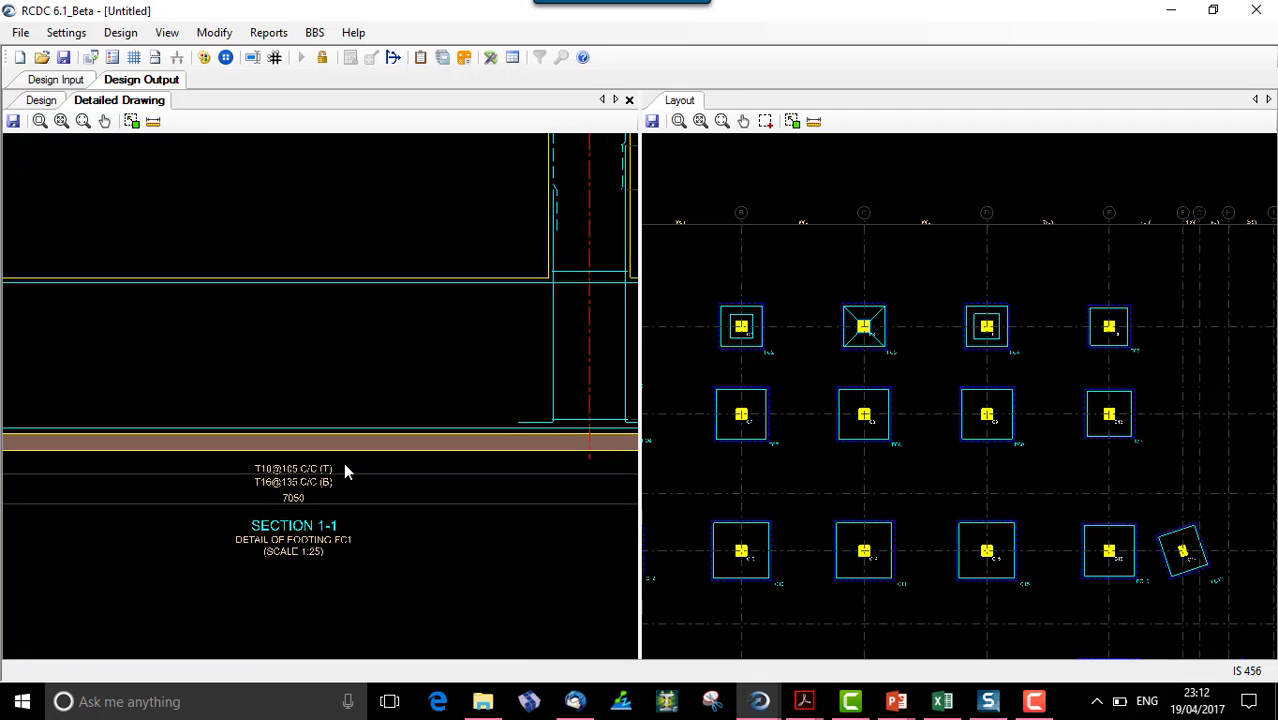
pyautogui.scroll(-3, 342, 460)
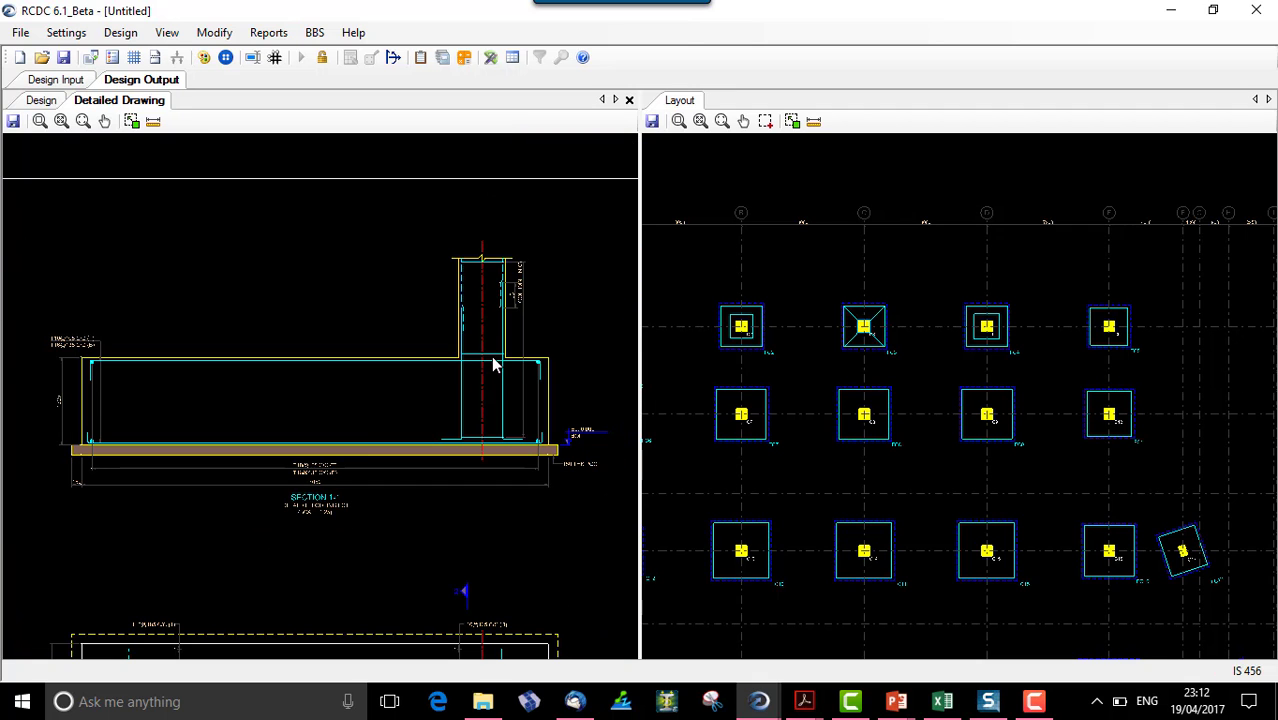
pyautogui.scroll(6, 493, 365)
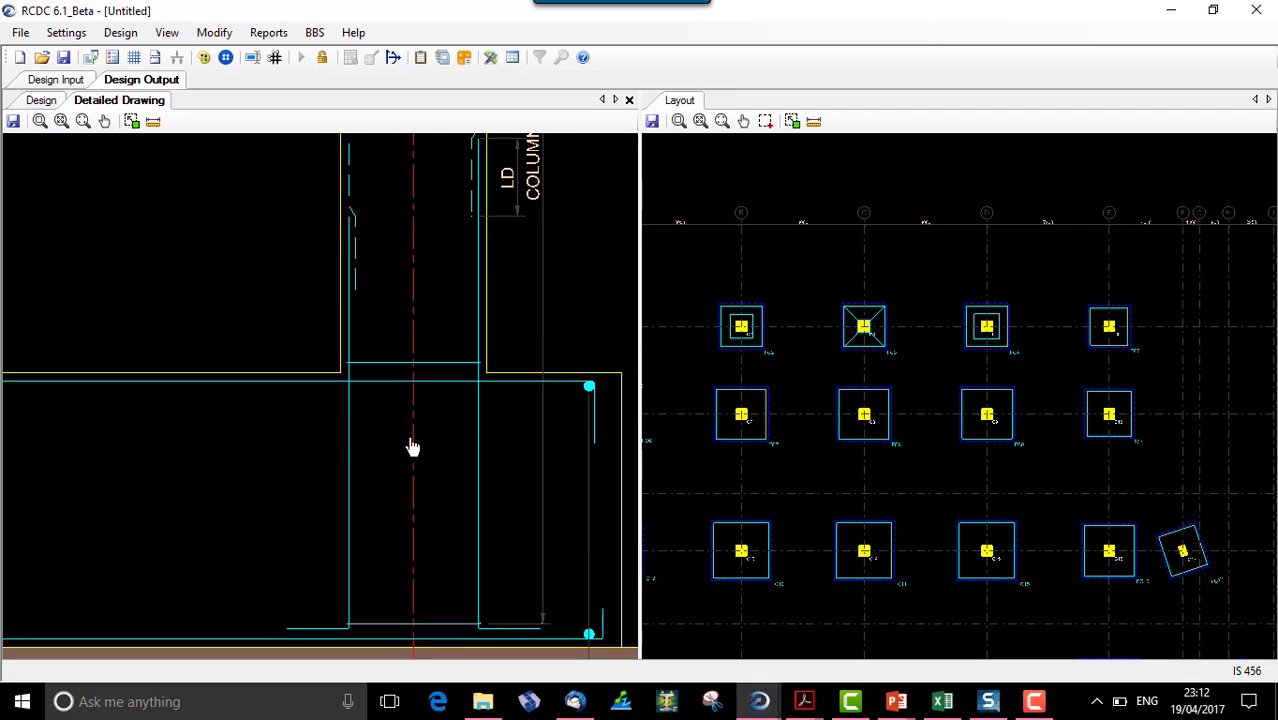
pyautogui.moveTo(411, 441); pyautogui.dragTo(398, 438, button='middle')
pyautogui.scroll(-4, 398, 438)
pyautogui.scroll(3, 395, 397)
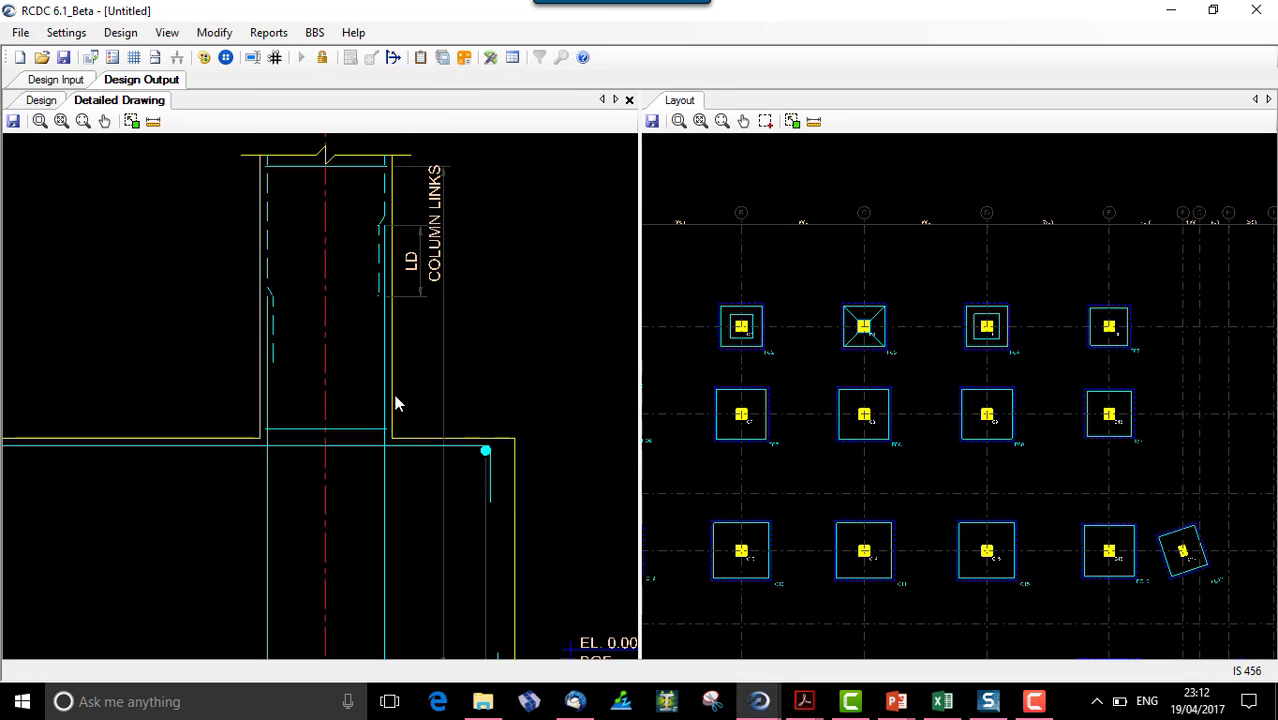
pyautogui.scroll(1, 395, 400)
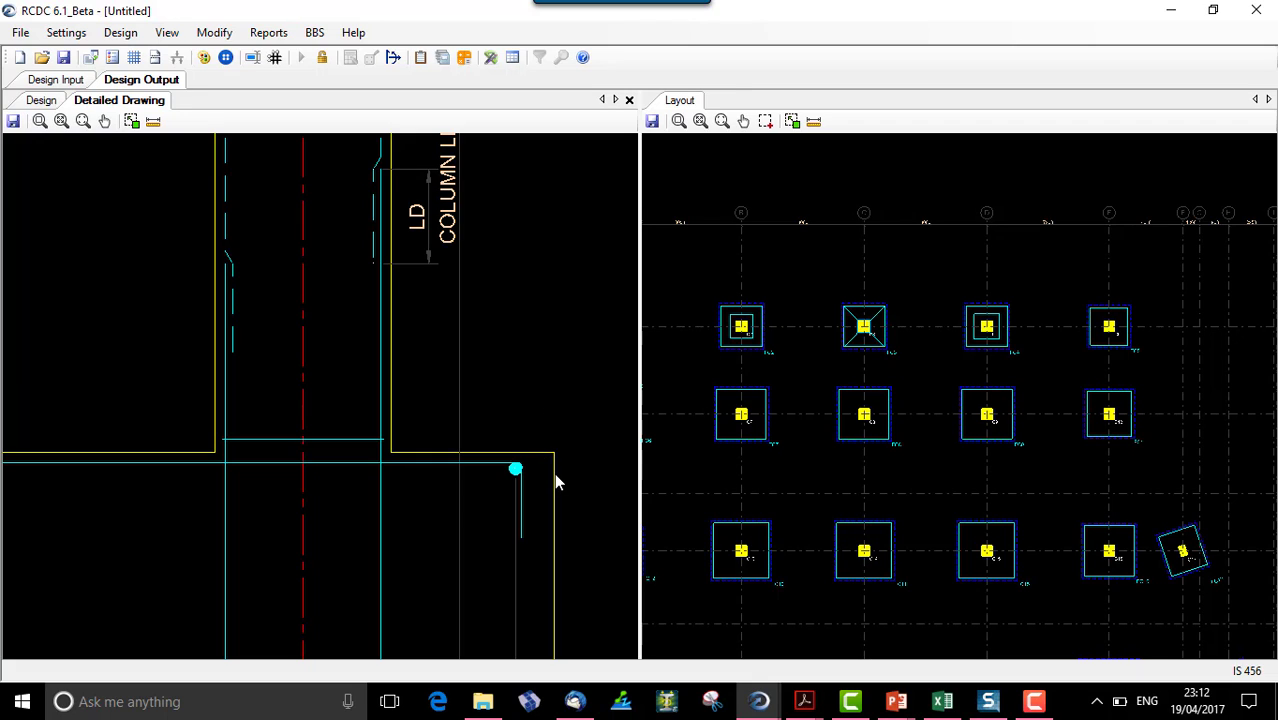
# Check column C1's plan limit along X in the general settings and close the settings without changes.
pyautogui.click(80, 32)
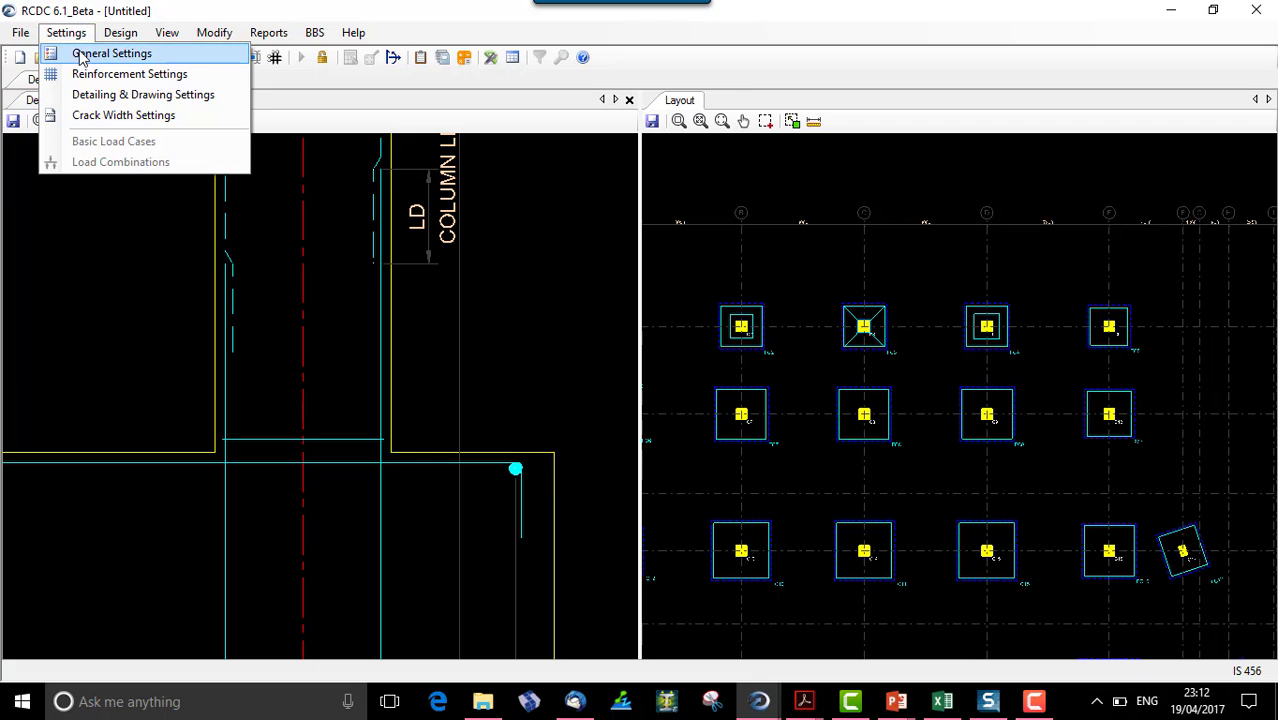
pyautogui.click(85, 52)
pyautogui.click(815, 513)
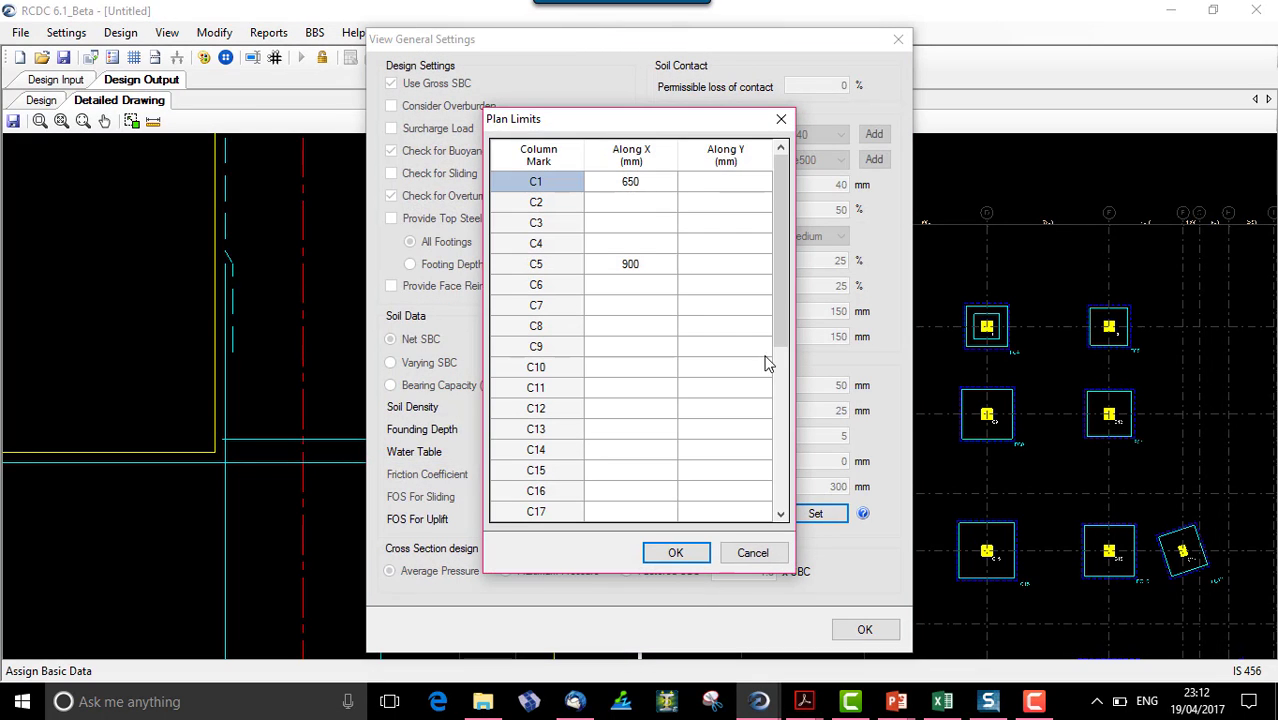
pyautogui.click(645, 186)
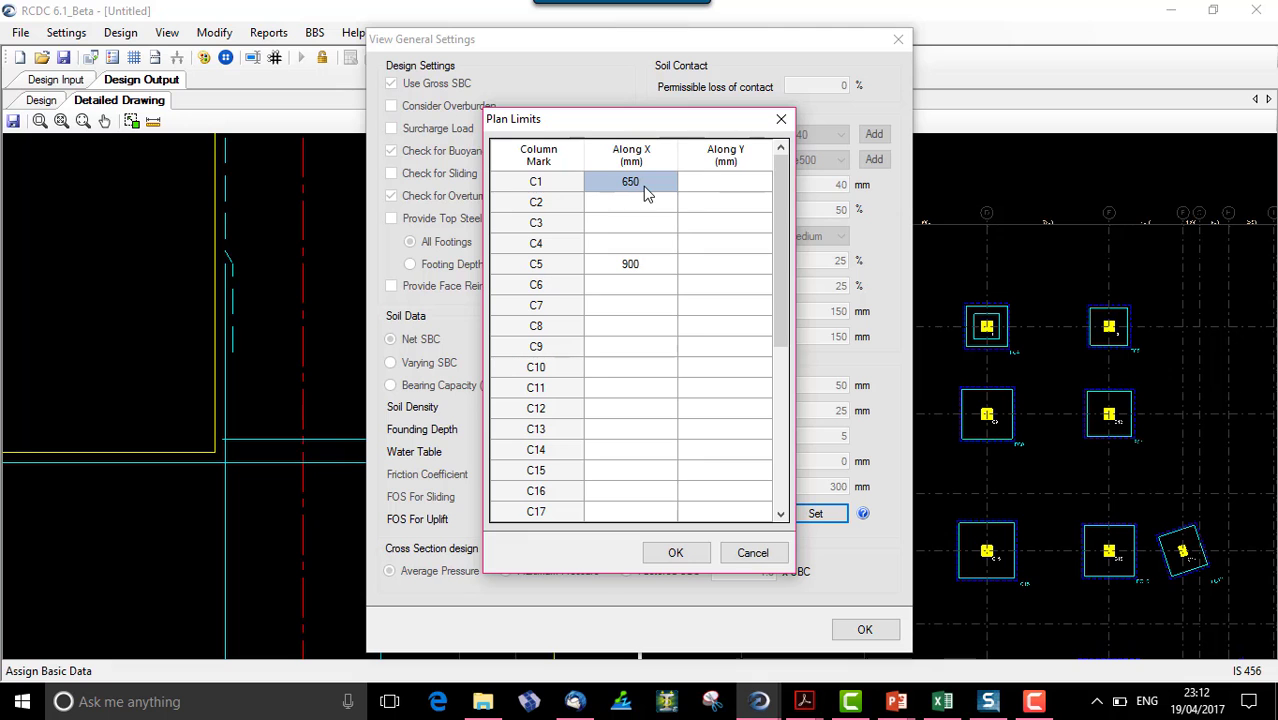
pyautogui.click(762, 555)
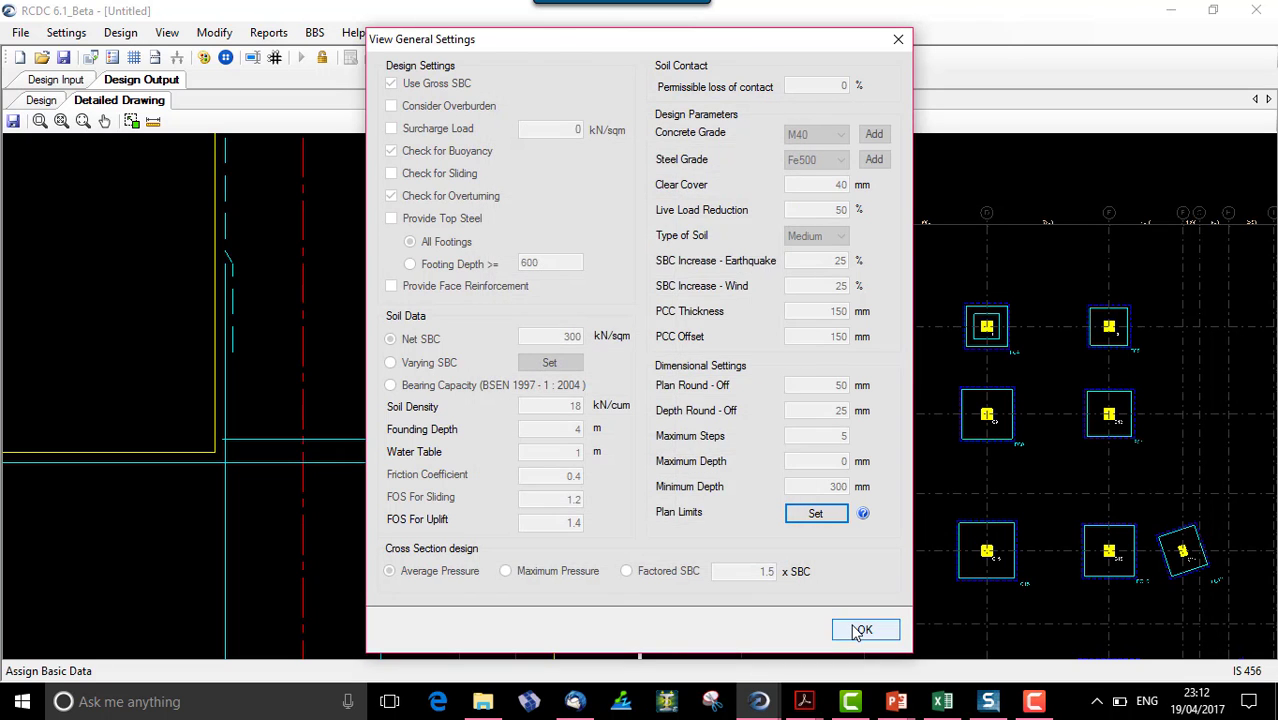
pyautogui.click(852, 629)
# Examine the overall detail sheet of footing FC1, comparing its two sections with the reinforcement plan.
pyautogui.scroll(-4, 385, 371)
pyautogui.moveTo(130, 450)
pyautogui.mouseDown(button='middle')
pyautogui.moveTo(407, 474)
pyautogui.moveTo(386, 421)
pyautogui.mouseUp(button='middle')
pyautogui.scroll(-1, 115, 408)
pyautogui.scroll(-1, 147, 425)
pyautogui.scroll(-1, 240, 470)
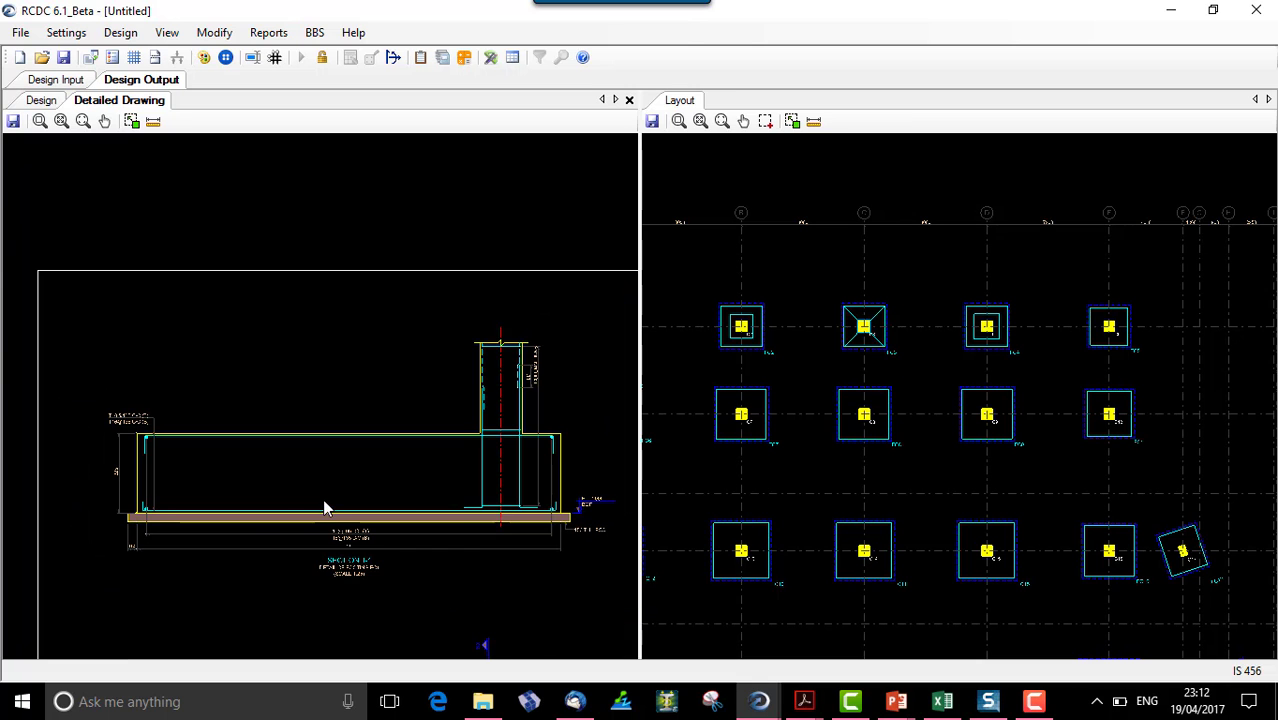
pyautogui.moveTo(322, 508); pyautogui.dragTo(251, 508, button='middle')
pyautogui.scroll(-2, 397, 523)
pyautogui.moveTo(350, 532)
pyautogui.mouseDown(button='middle')
pyautogui.moveTo(228, 320)
pyautogui.moveTo(133, 308)
pyautogui.mouseUp(button='middle')
pyautogui.moveTo(402, 437); pyautogui.dragTo(165, 517, button='middle')
pyautogui.scroll(-1, 321, 422)
pyautogui.moveTo(54, 428)
pyautogui.mouseDown(button='middle')
pyautogui.moveTo(242, 310)
pyautogui.moveTo(261, 284)
pyautogui.mouseUp(button='middle')
pyautogui.moveTo(245, 361); pyautogui.dragTo(196, 427, button='middle')
pyautogui.moveTo(127, 350); pyautogui.dragTo(224, 357, button='middle')
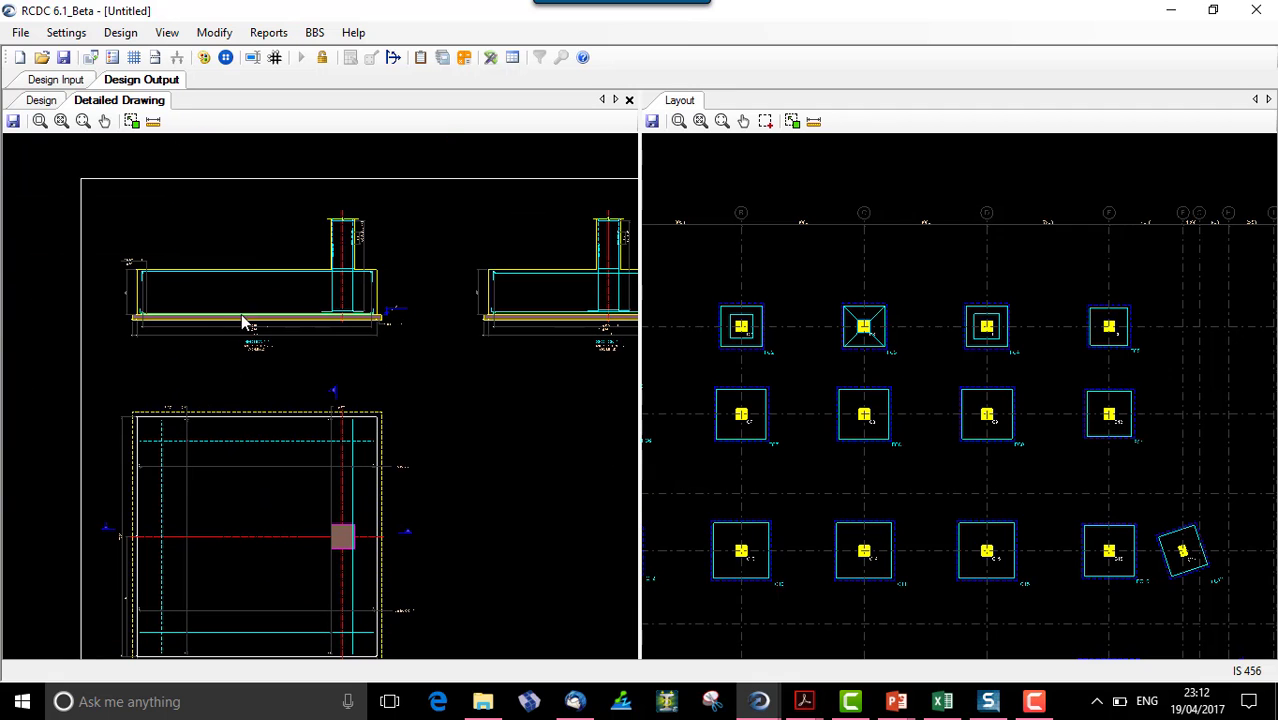
# Examine Section 1-1, Section 2-2 and the reinforcement plan on footing FC1's detail sheet.
pyautogui.scroll(2, 342, 289)
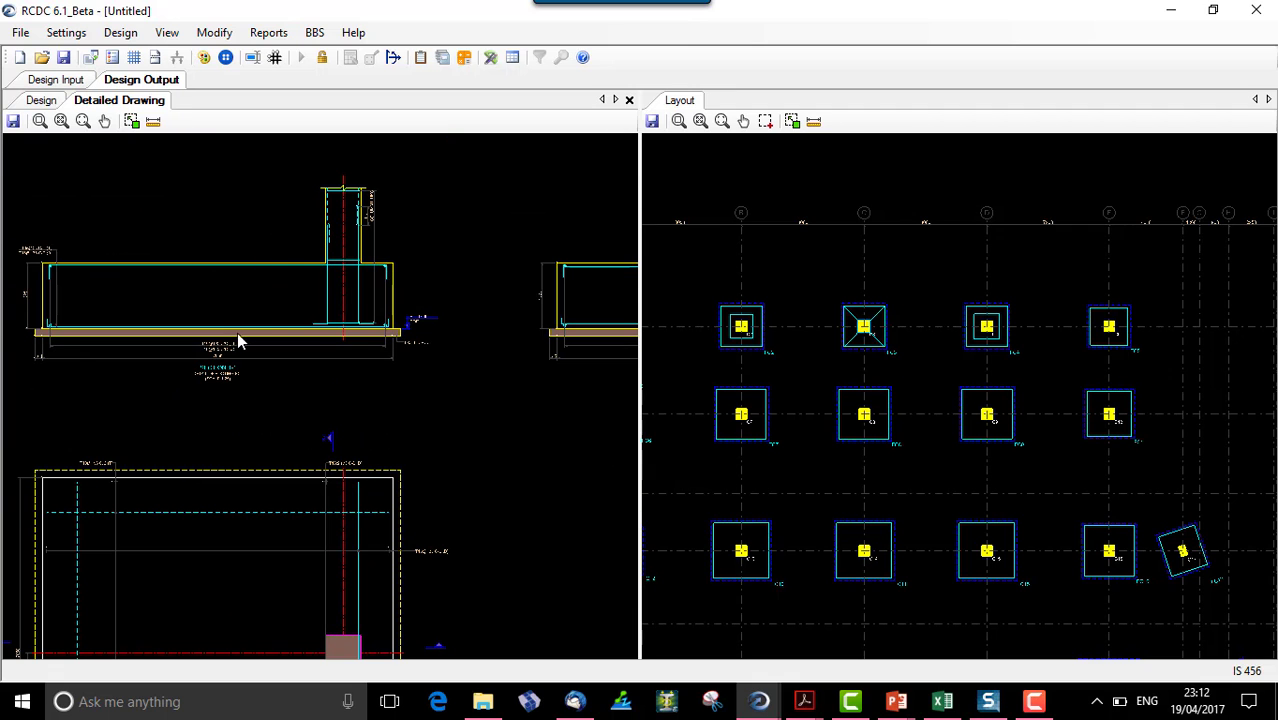
pyautogui.scroll(2, 256, 322)
pyautogui.moveTo(356, 337); pyautogui.dragTo(71, 356, button='middle')
pyautogui.moveTo(347, 420); pyautogui.dragTo(15, 394, button='middle')
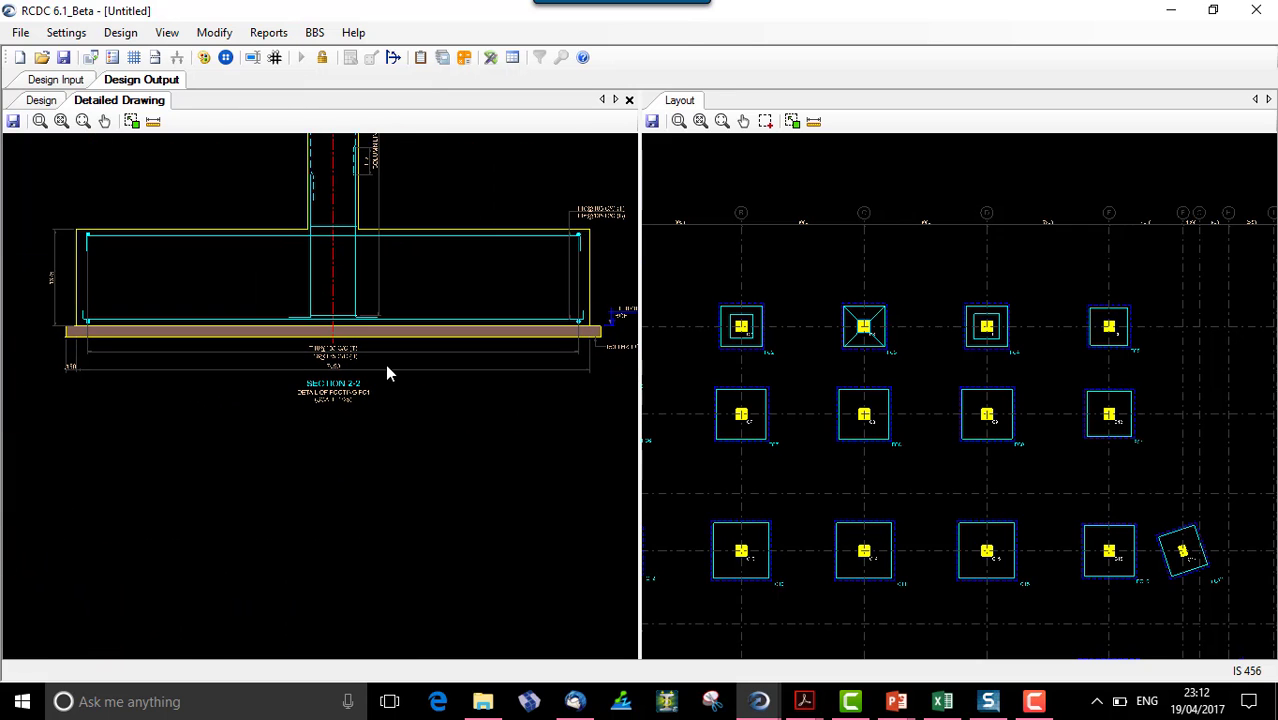
pyautogui.scroll(-3, 385, 372)
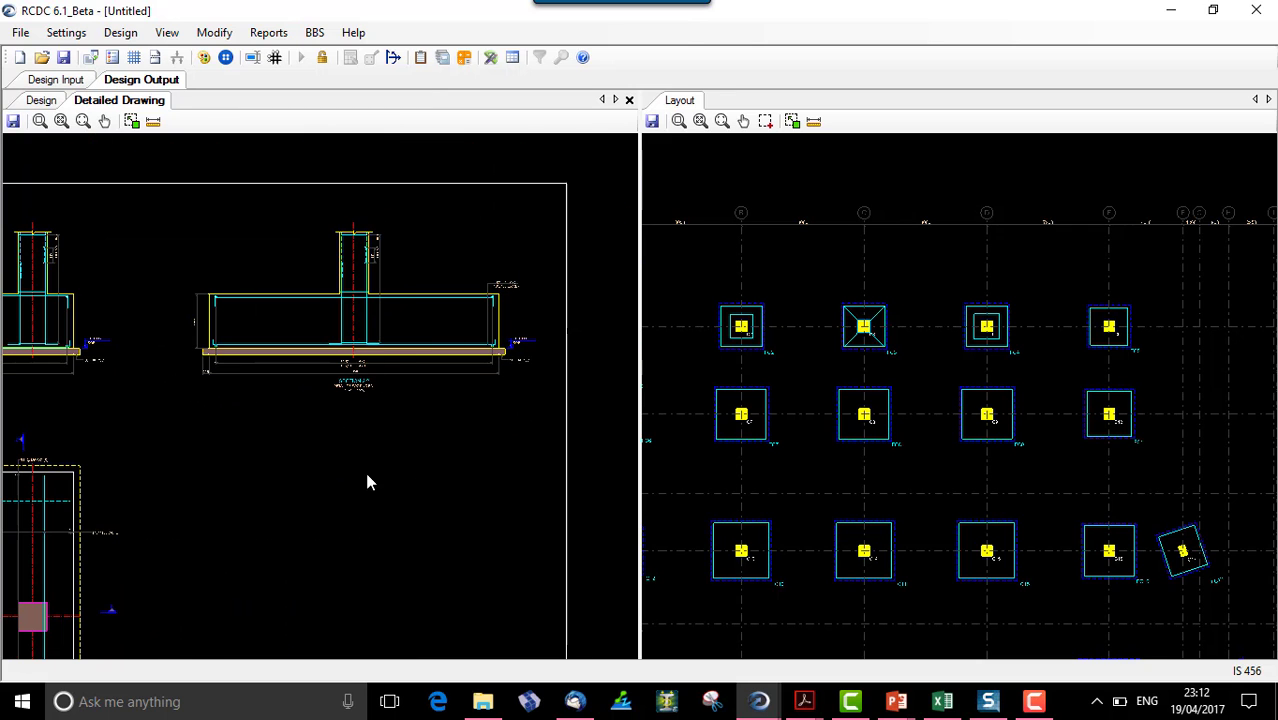
pyautogui.moveTo(367, 483); pyautogui.dragTo(208, 422, button='middle')
pyautogui.scroll(-1, 160, 465)
pyautogui.moveTo(160, 465); pyautogui.dragTo(308, 414, button='middle')
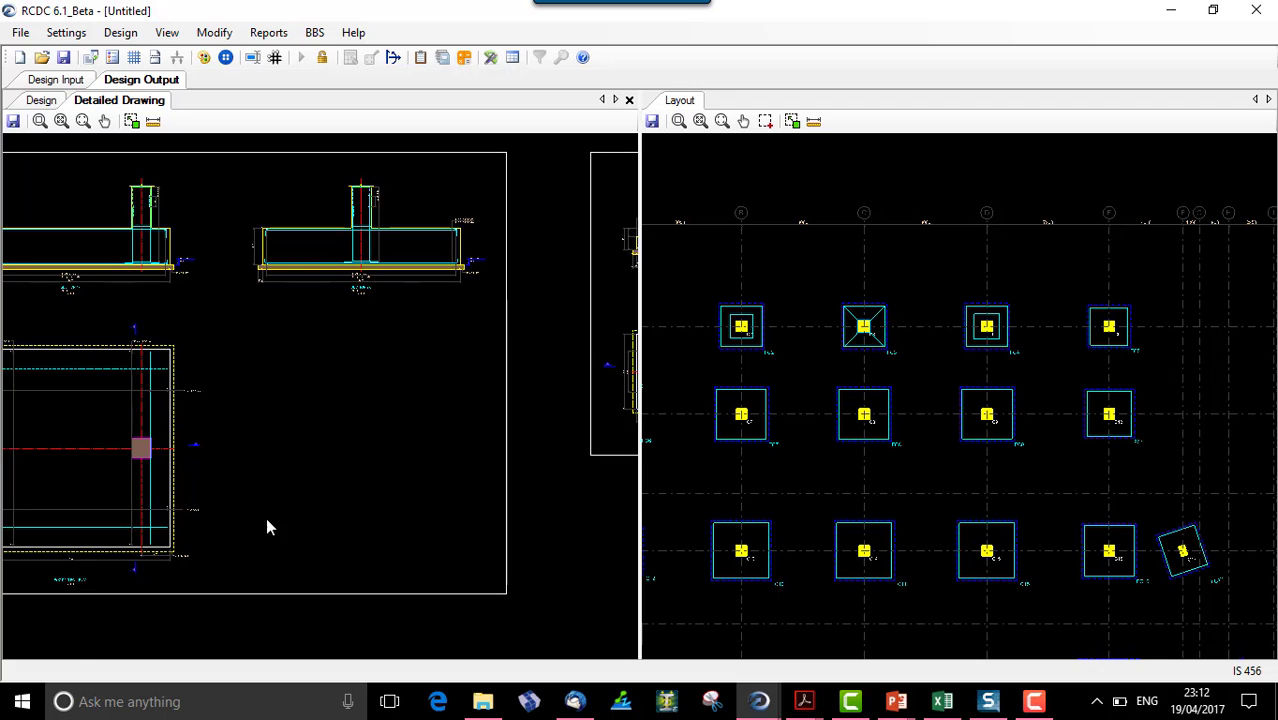
pyautogui.moveTo(266, 527); pyautogui.dragTo(294, 451, button='middle')
# Examine footing FC2's detail sheet, including its stepped plan, Section 3-3 and the reinforcement callouts.
pyautogui.moveTo(399, 463); pyautogui.dragTo(54, 479, button='middle')
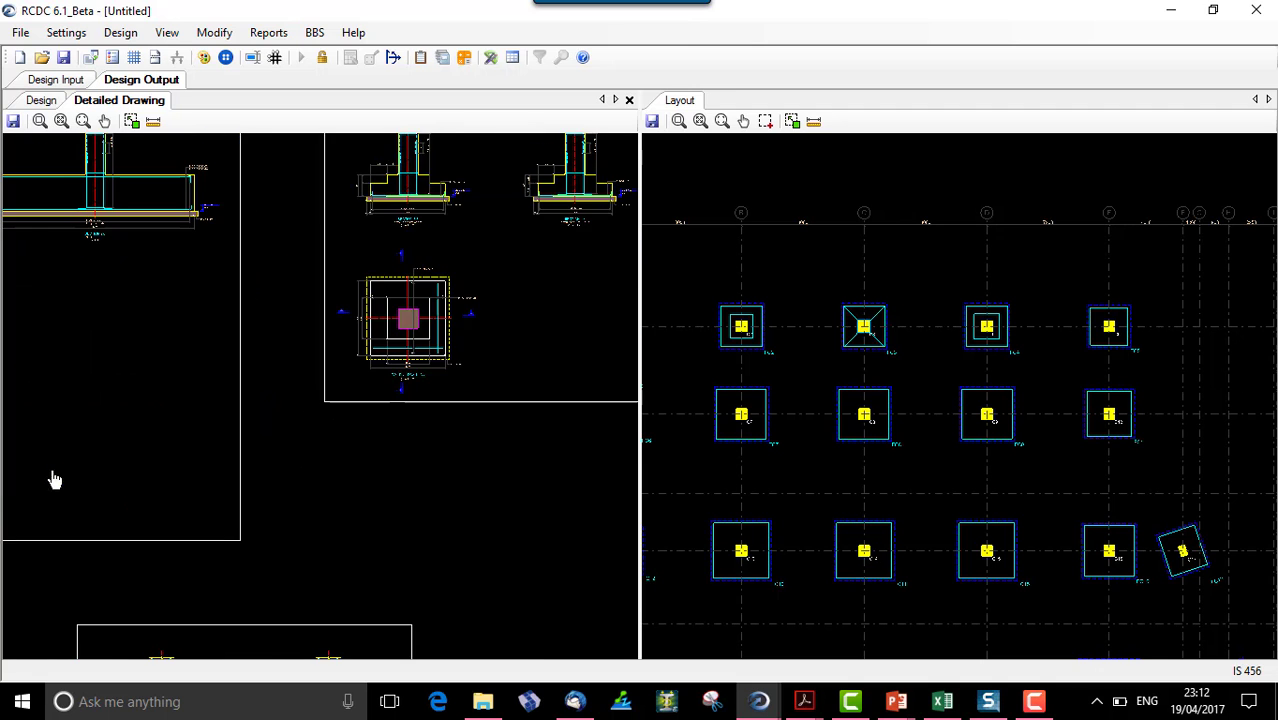
pyautogui.scroll(-1, 252, 404)
pyautogui.moveTo(344, 377); pyautogui.dragTo(205, 451, button='middle')
pyautogui.scroll(1, 248, 376)
pyautogui.scroll(3, 262, 368)
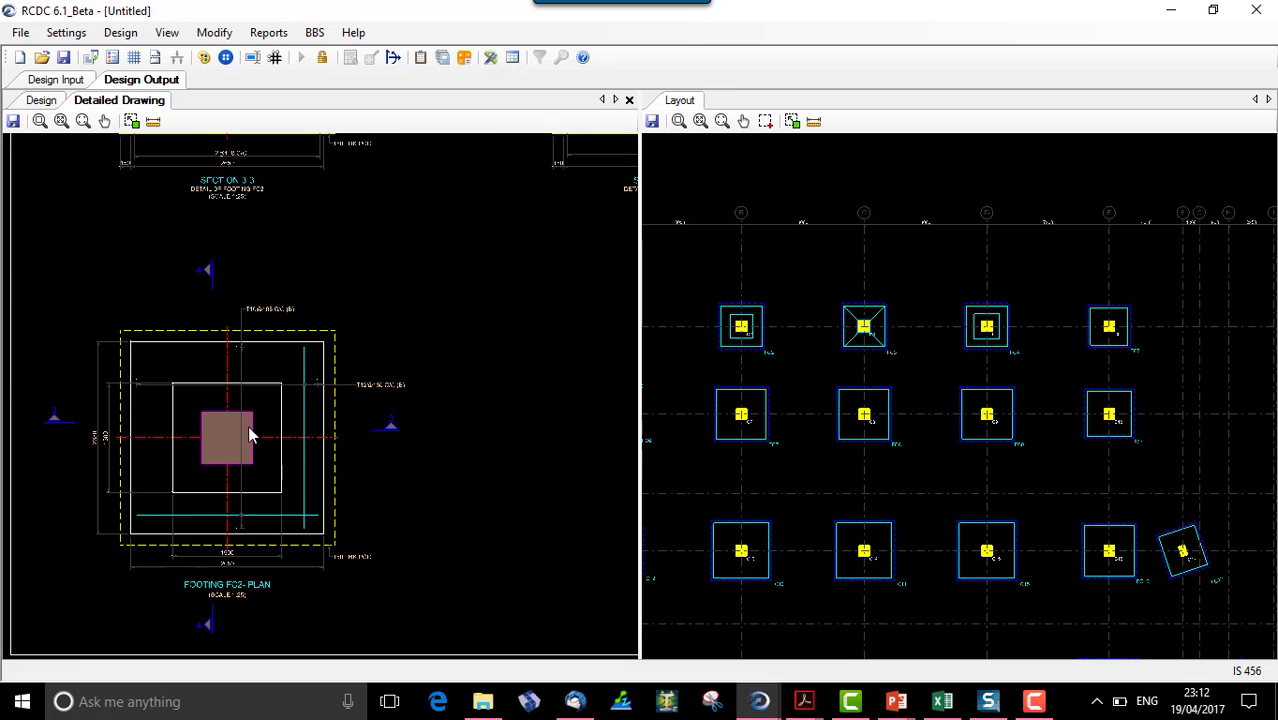
pyautogui.moveTo(286, 398); pyautogui.dragTo(254, 461, button='middle')
pyautogui.scroll(4, 211, 533)
pyautogui.moveTo(239, 535); pyautogui.dragTo(275, 533, button='middle')
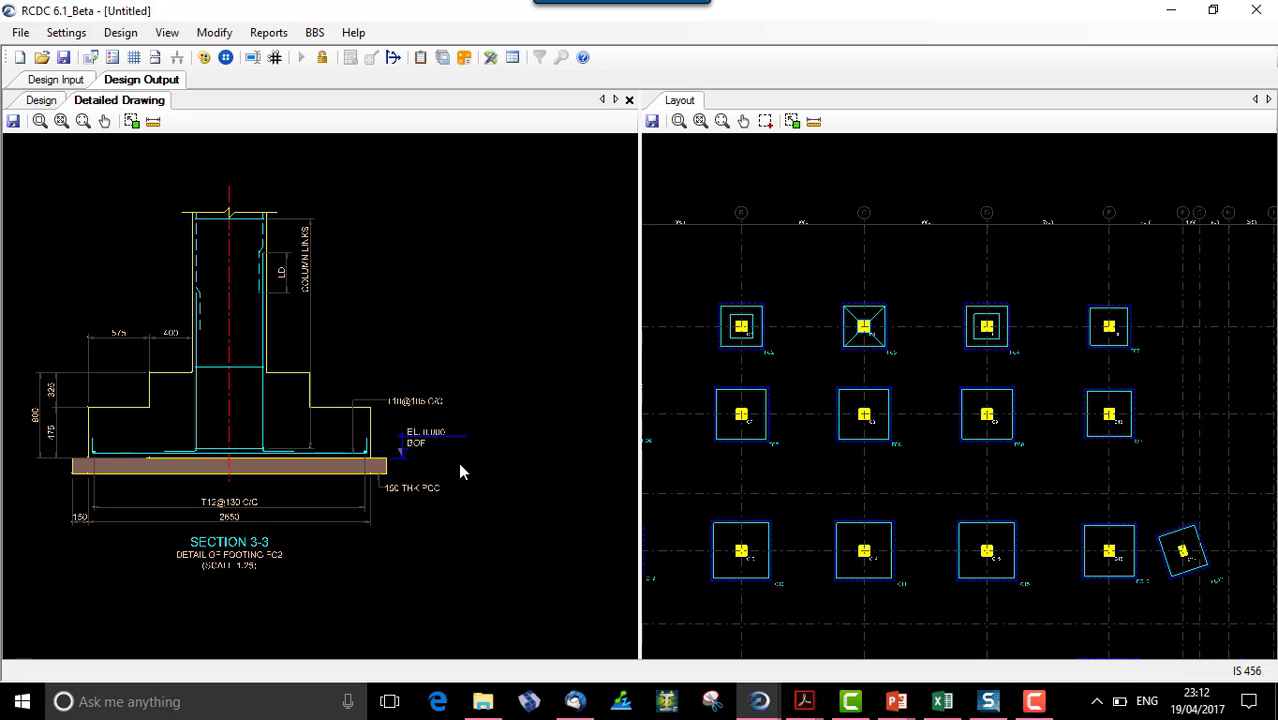
pyautogui.moveTo(460, 466); pyautogui.dragTo(3, 414, button='middle')
pyautogui.moveTo(345, 417); pyautogui.dragTo(299, 434, button='middle')
pyautogui.scroll(-5, 322, 424)
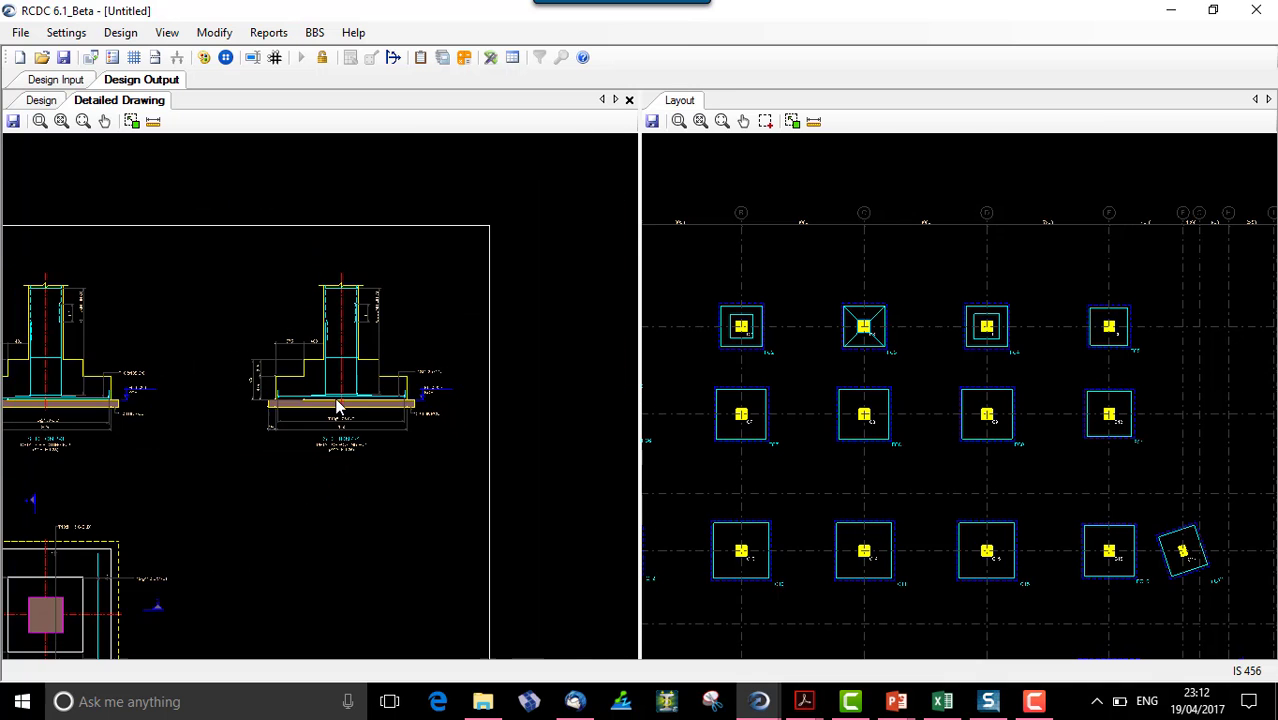
# Look over the detail sheets of the sloped footing and the neighbouring two-tier footing, comparing them with the complete drawing set.
pyautogui.scroll(-2, 319, 570)
pyautogui.moveTo(242, 600); pyautogui.dragTo(448, 300, button='middle')
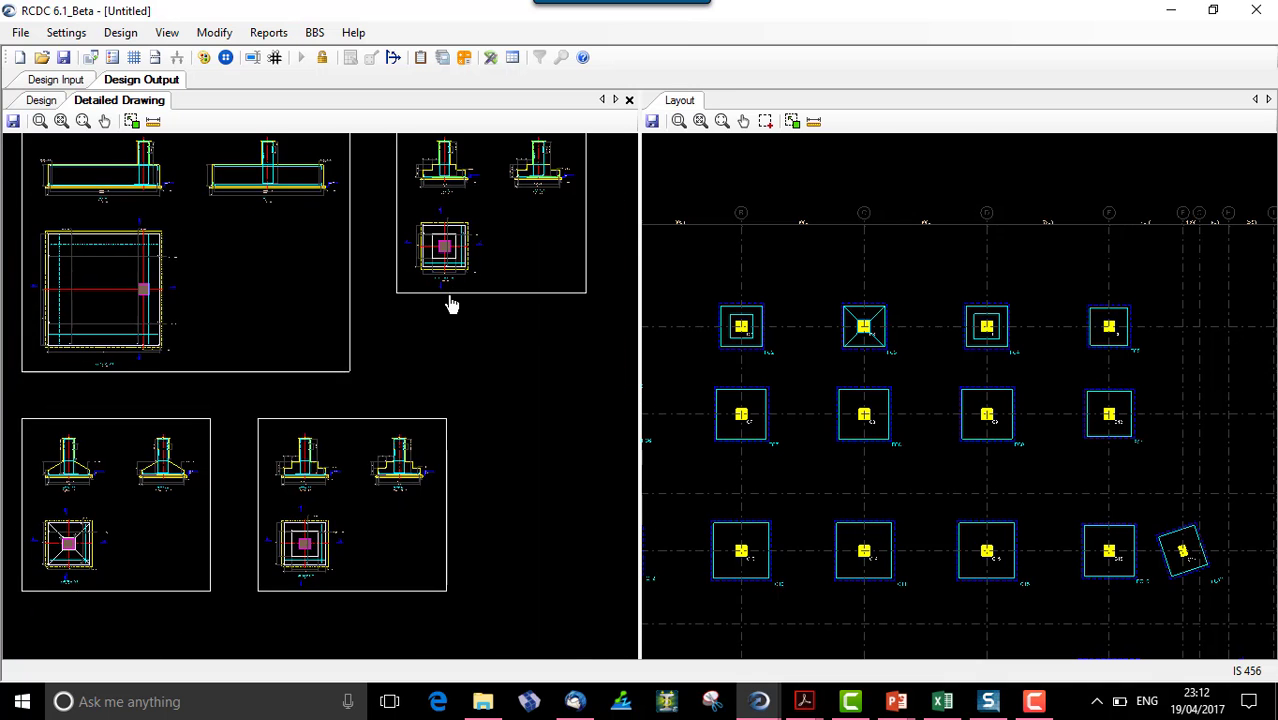
pyautogui.moveTo(211, 522); pyautogui.dragTo(251, 460, button='middle')
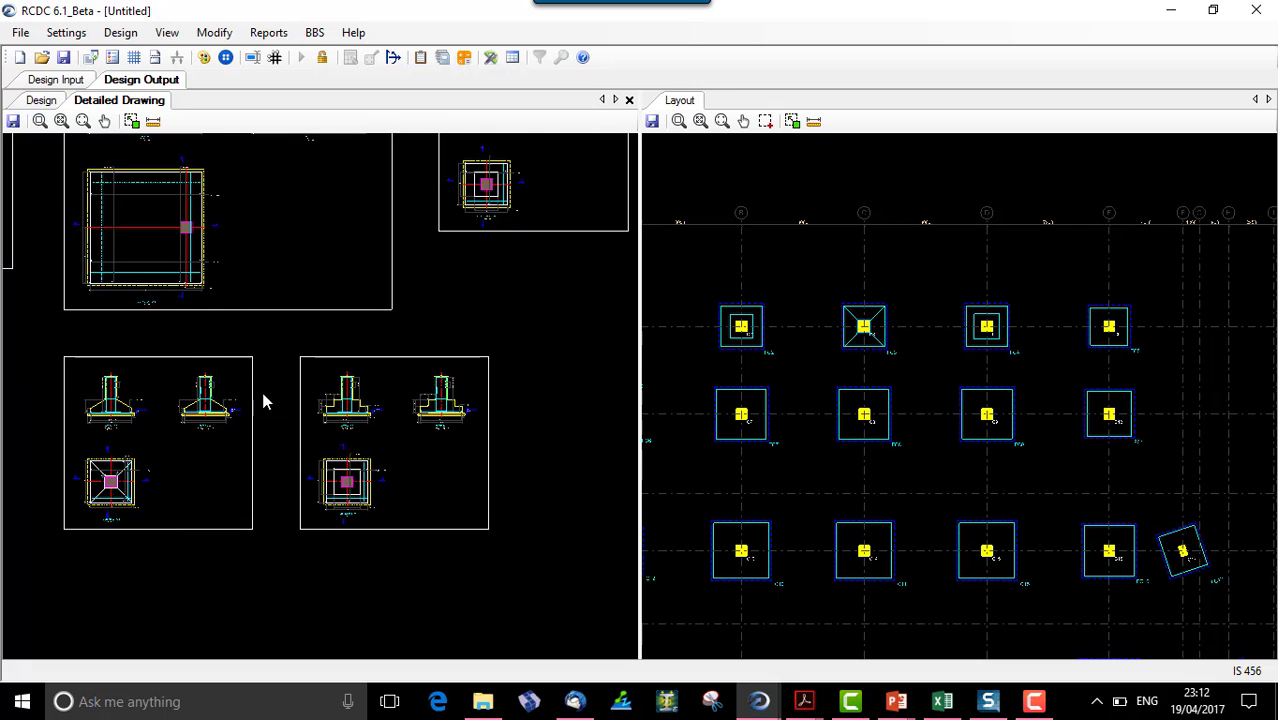
pyautogui.scroll(3, 391, 471)
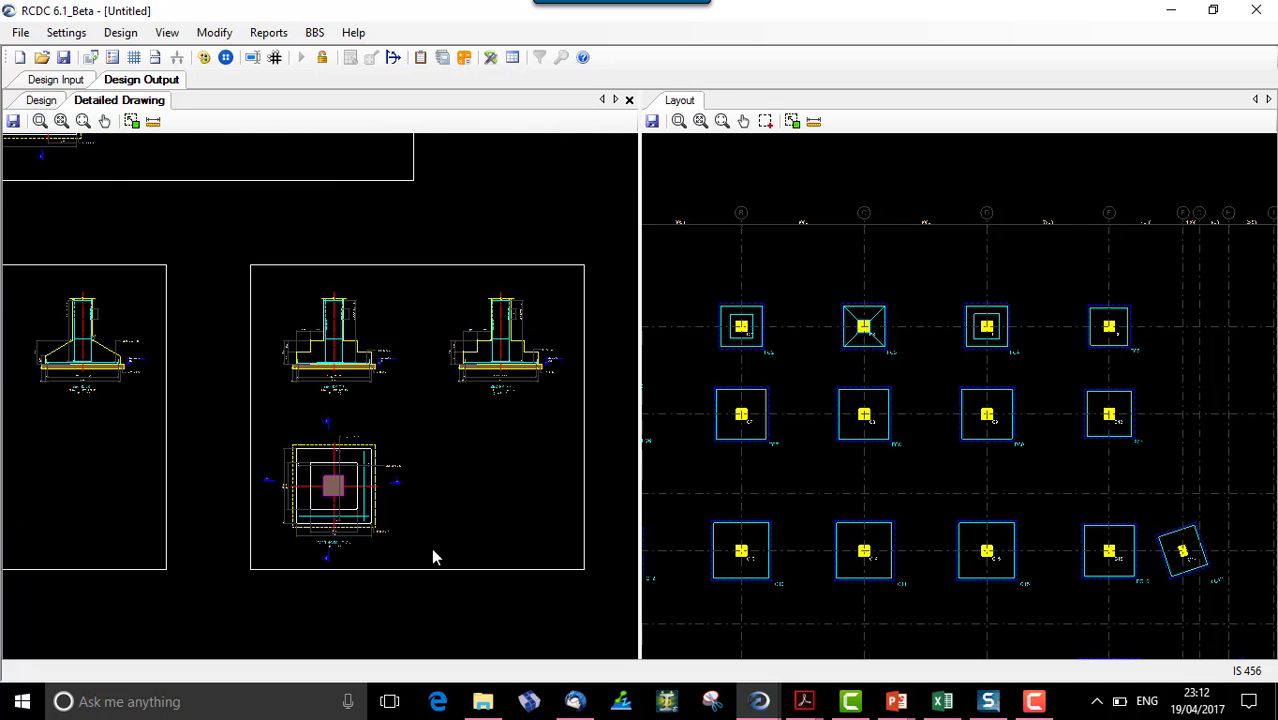
pyautogui.scroll(-5, 407, 572)
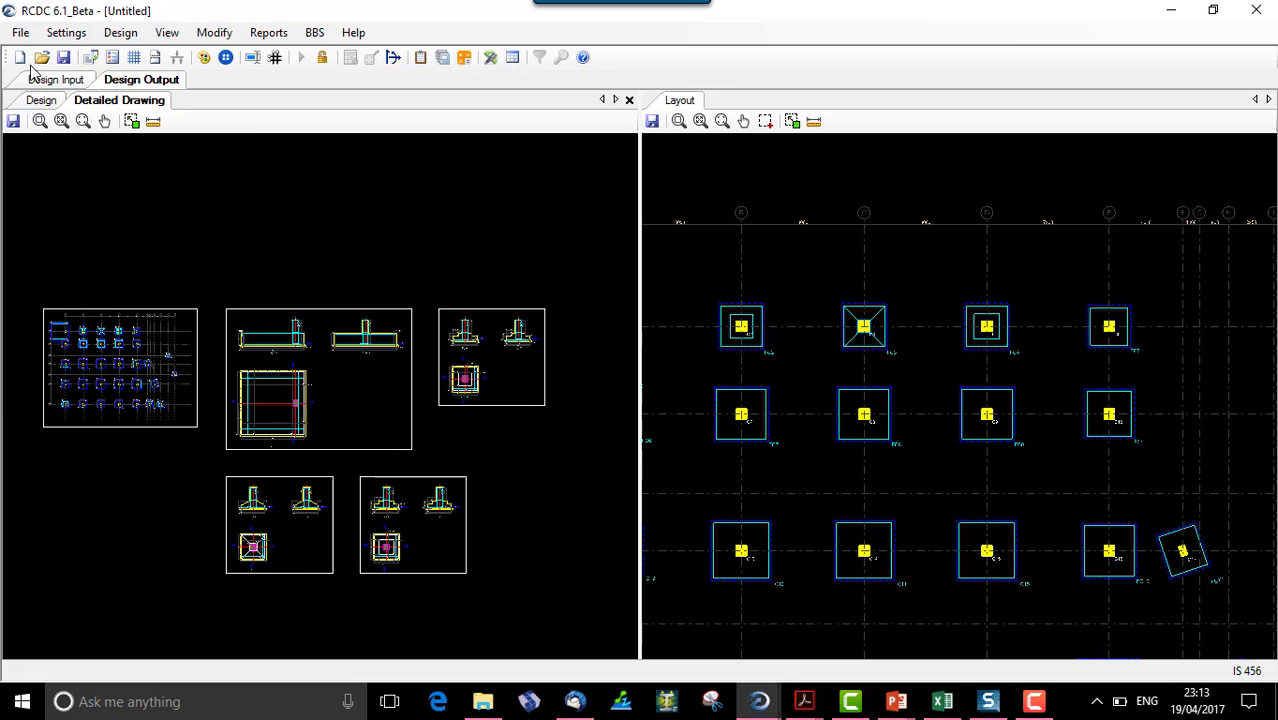
# Return to the footing design results and open footing FC1 for individual redesign, agreeing to close all reports.
pyautogui.click(41, 101)
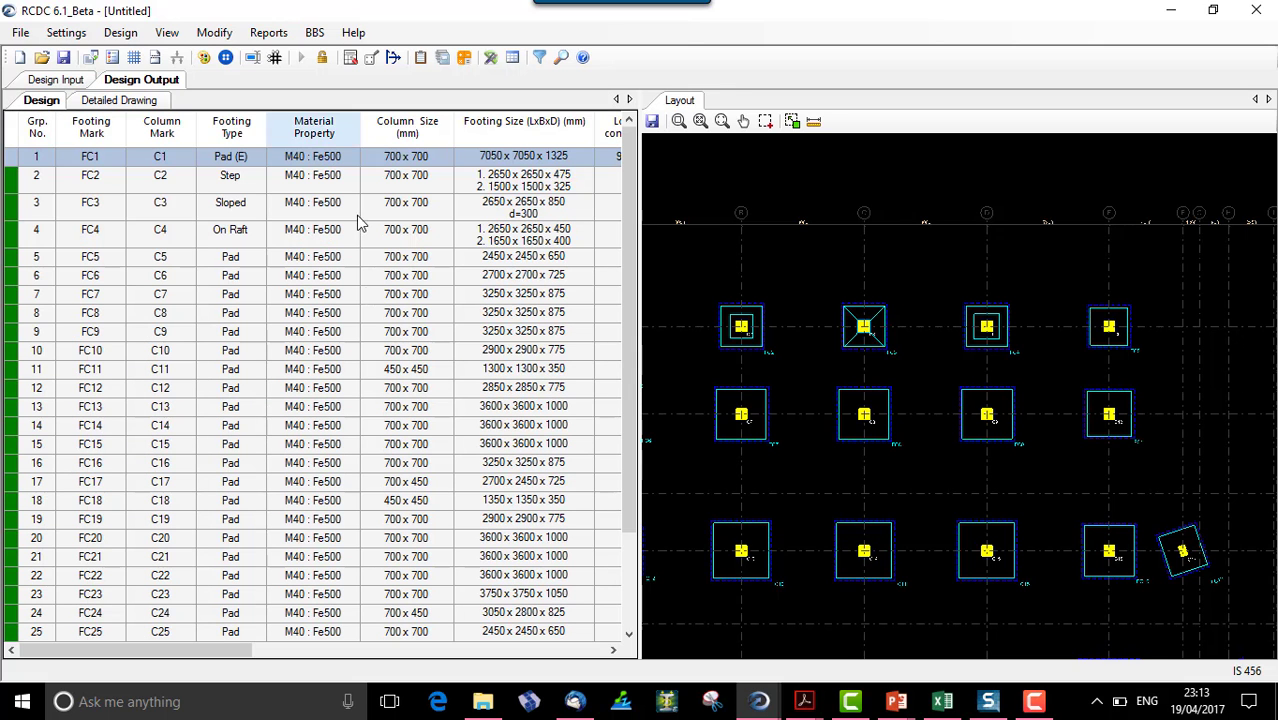
pyautogui.click(116, 165)
pyautogui.rightClick(133, 166)
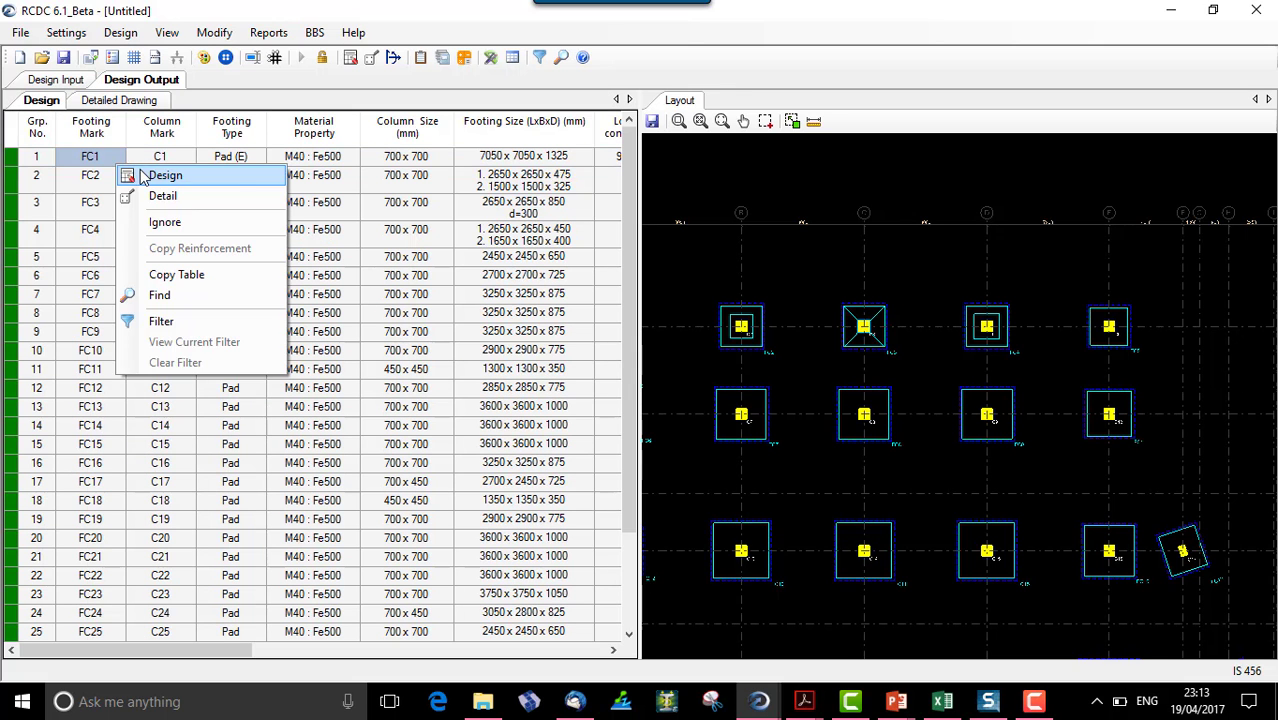
pyautogui.click(145, 176)
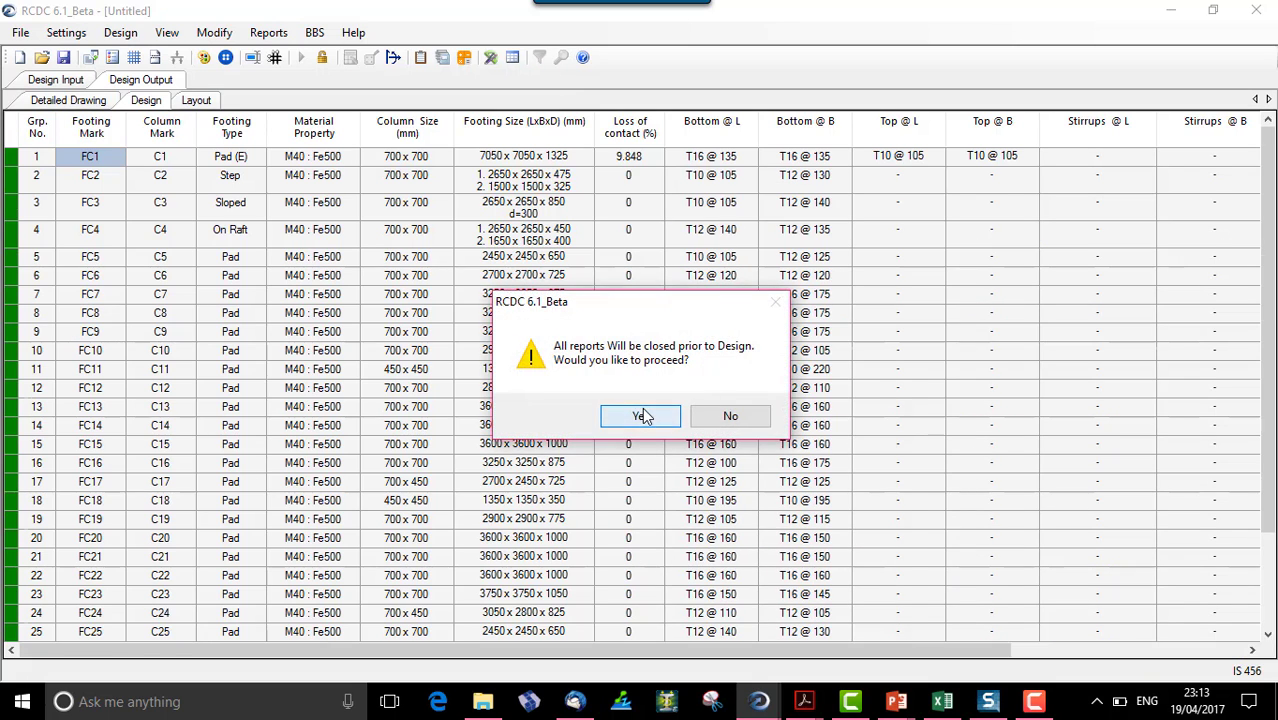
pyautogui.click(641, 416)
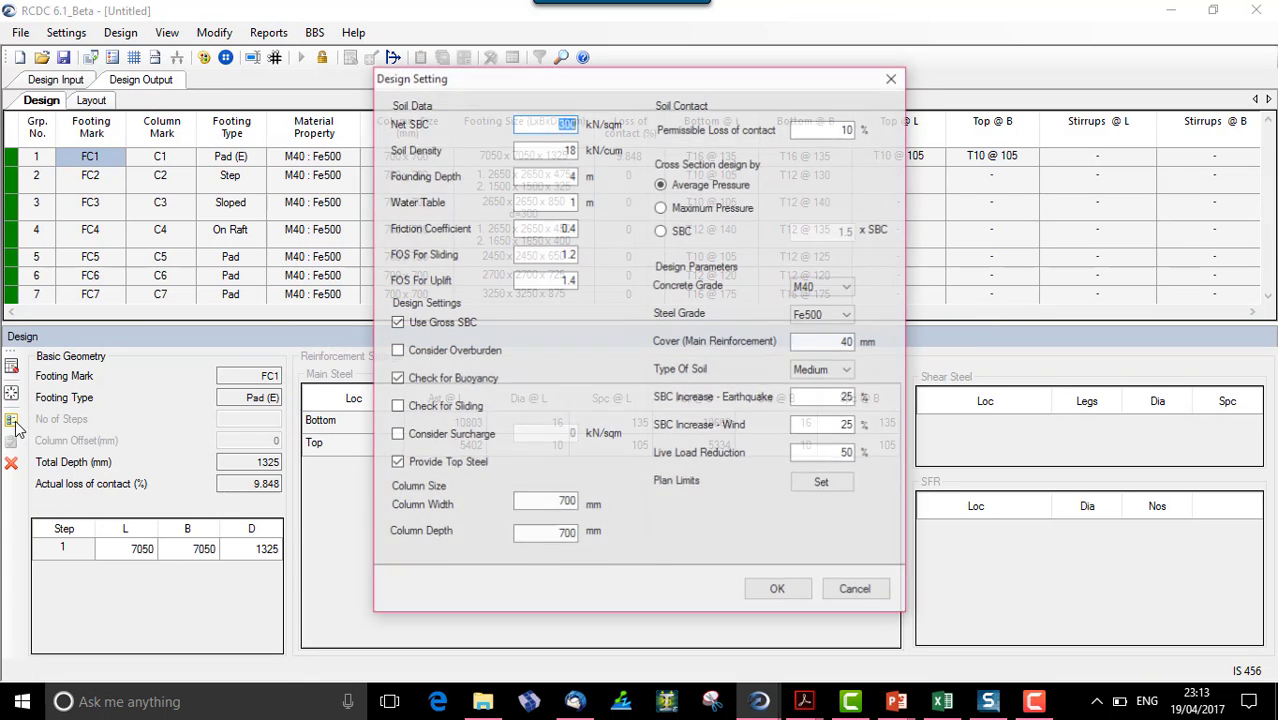
# Set FC1's local plan limit along X to -650 mm, redesign the footing and accept the design.
pyautogui.click(11, 419)
pyautogui.click(823, 484)
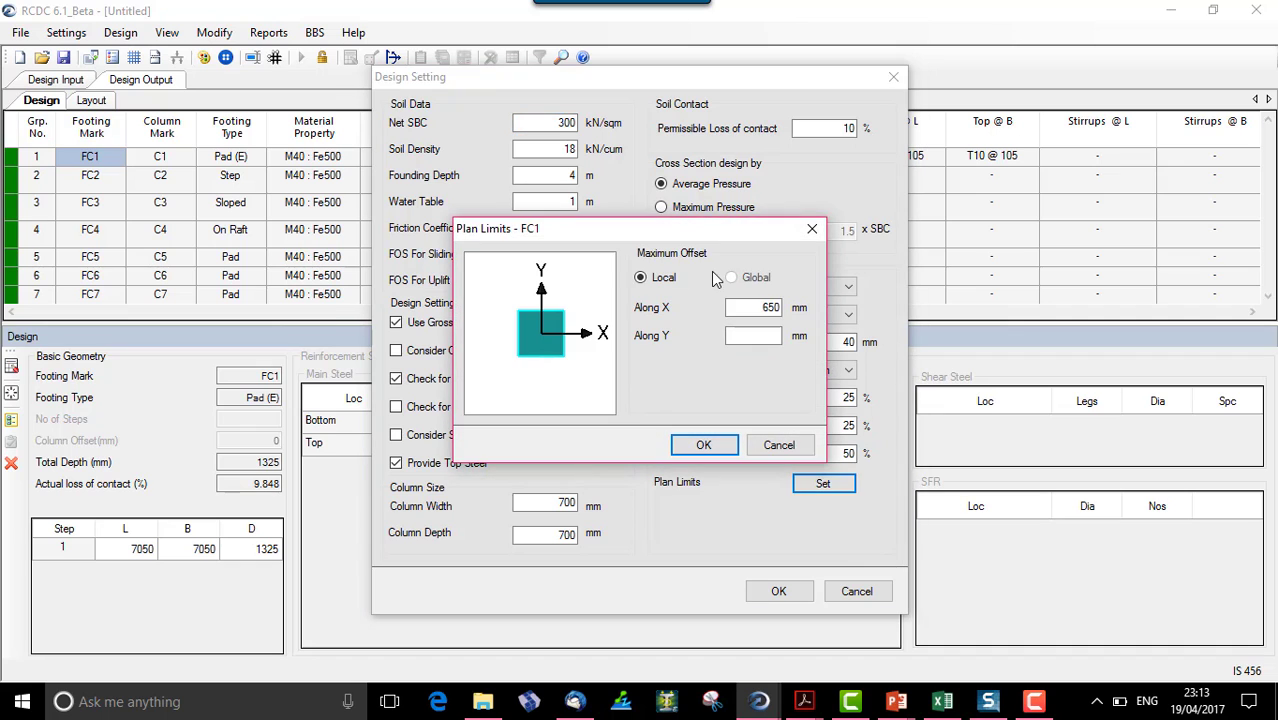
pyautogui.click(746, 307)
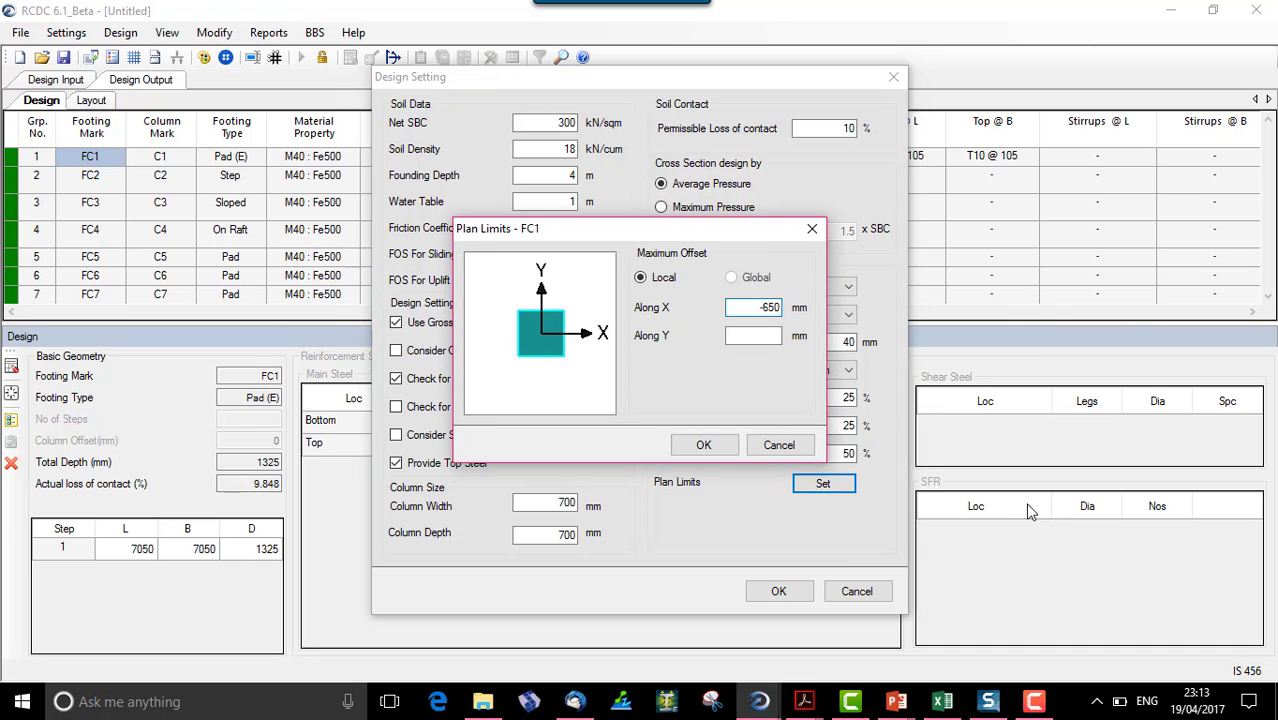
pyautogui.click(714, 451)
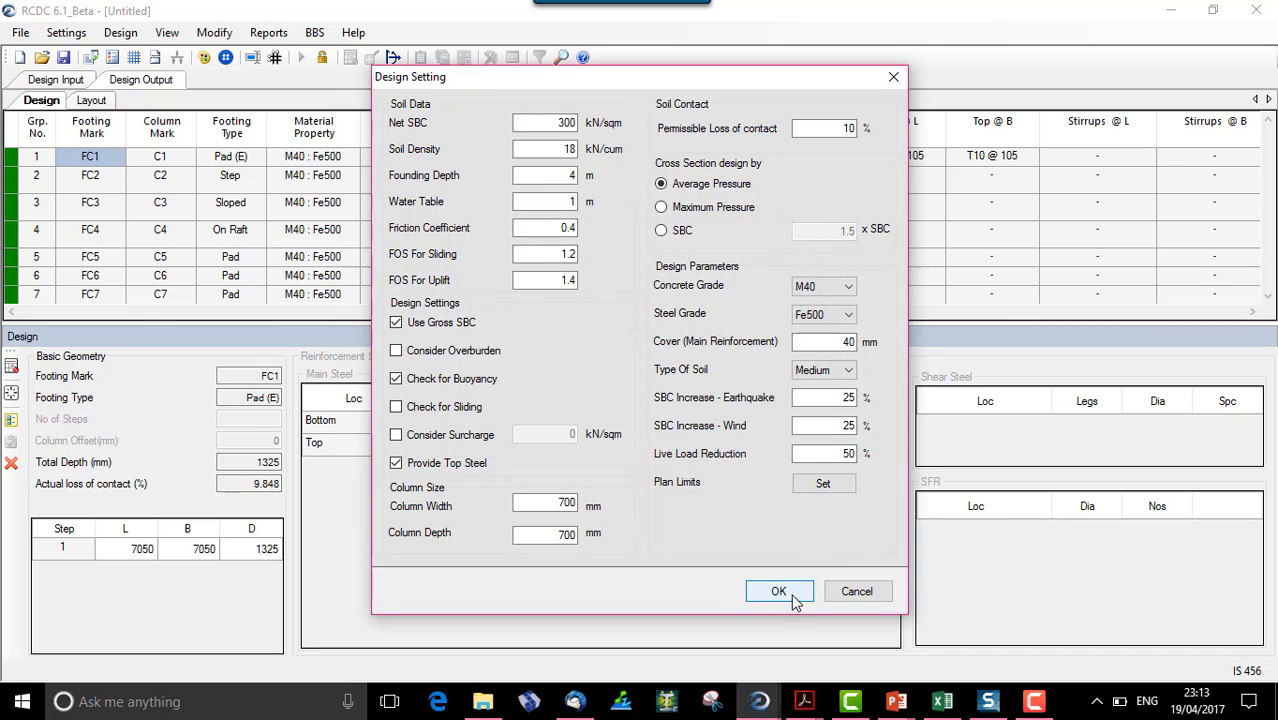
pyautogui.click(779, 591)
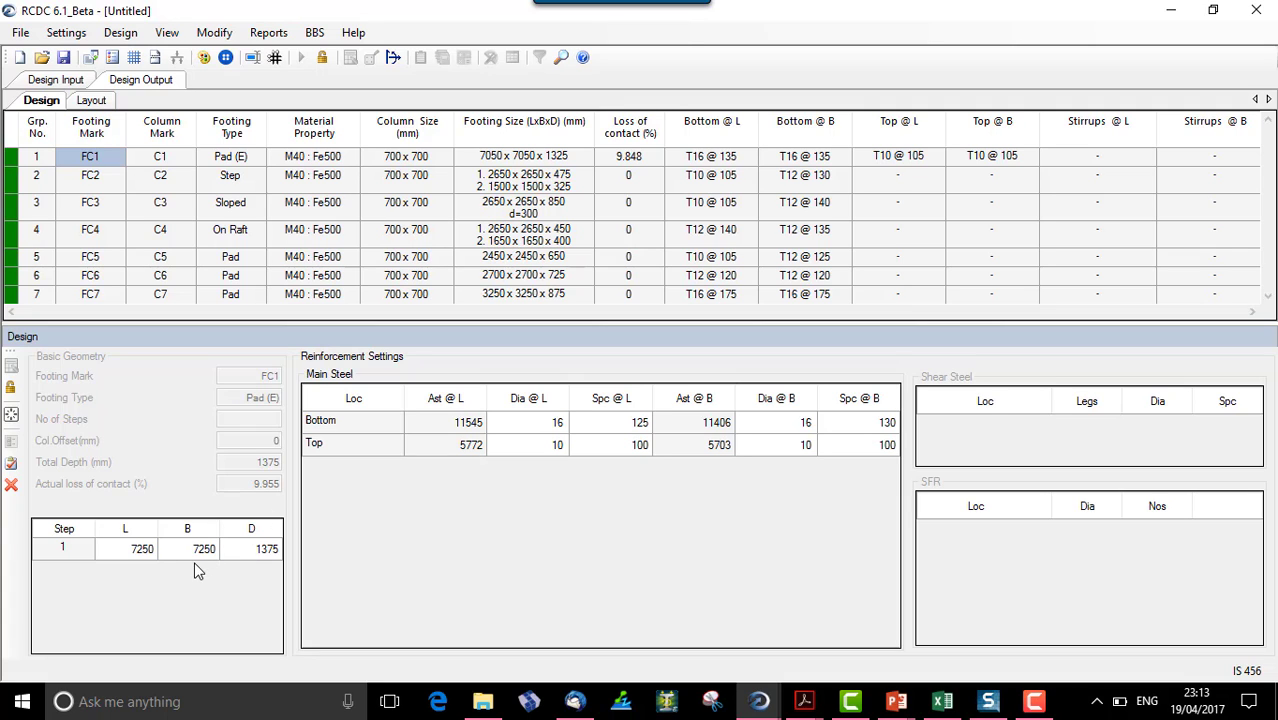
pyautogui.click(11, 463)
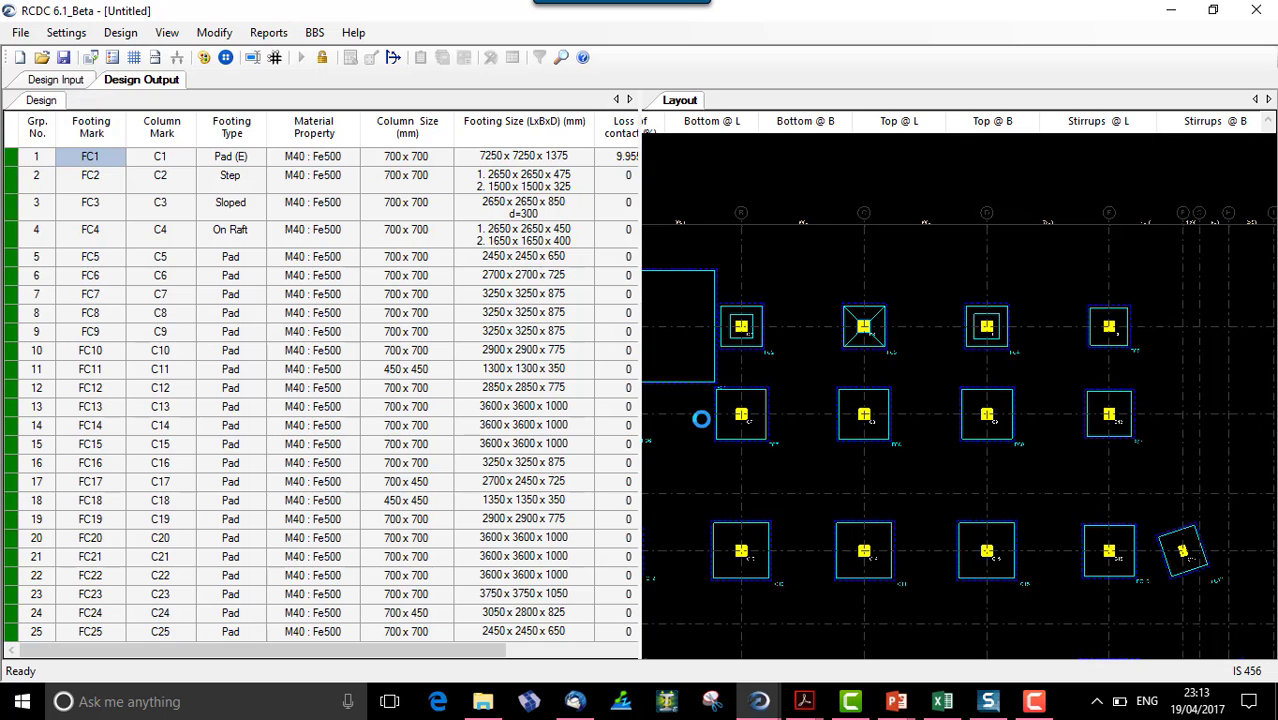
# Inspect redesigned footing FC1 around column C1 in the layout, comparing its extent with the surrounding footings.
pyautogui.scroll(5, 821, 336)
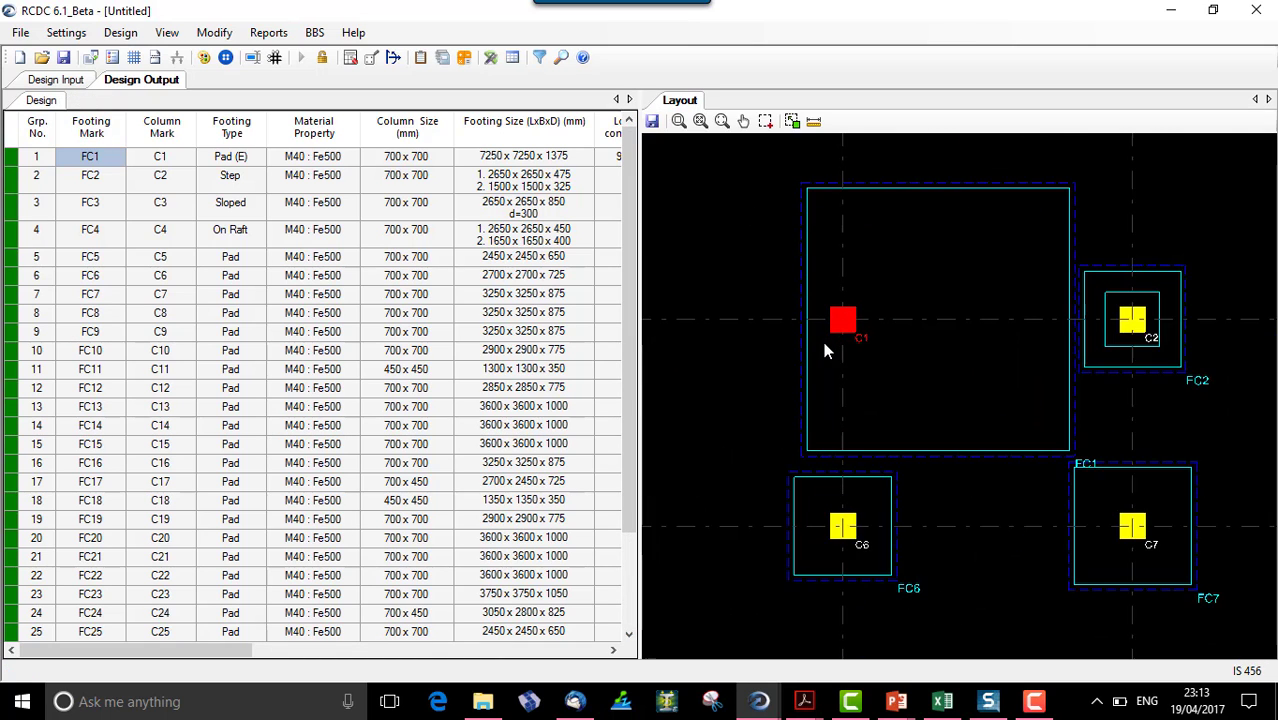
pyautogui.scroll(-3, 823, 334)
pyautogui.scroll(2, 807, 357)
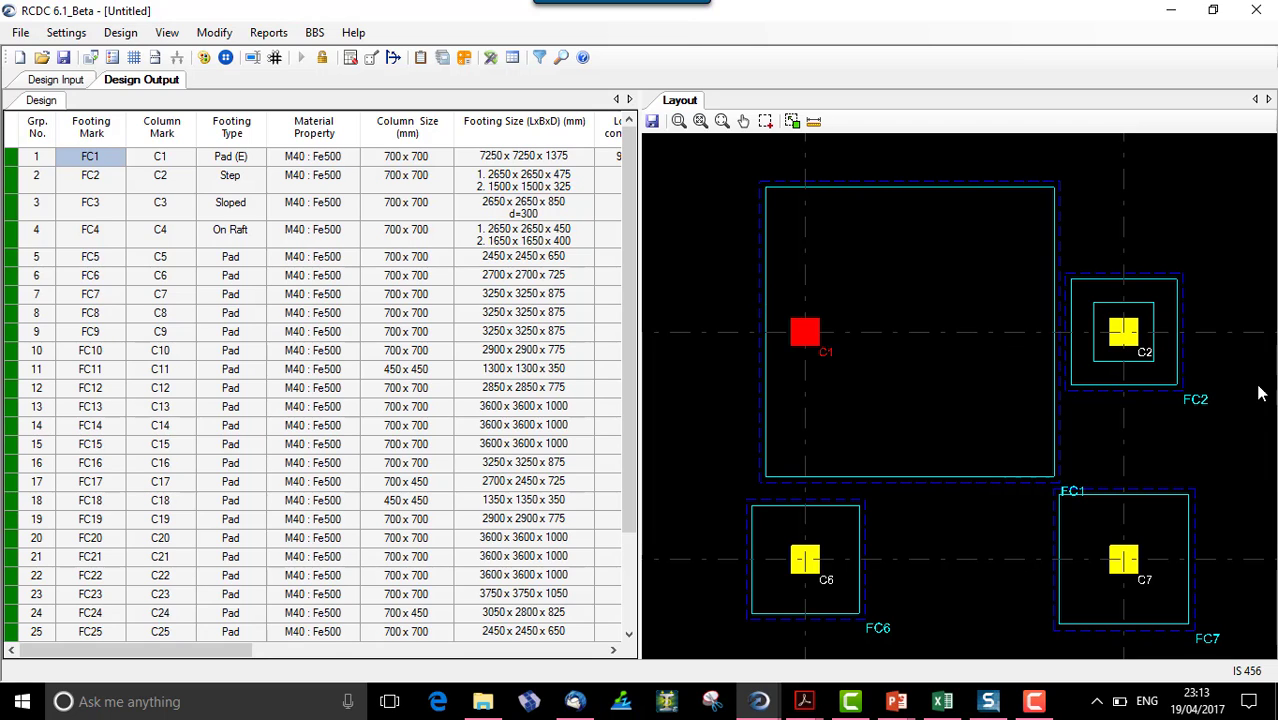
pyautogui.moveTo(1033, 414); pyautogui.dragTo(984, 392, button='middle')
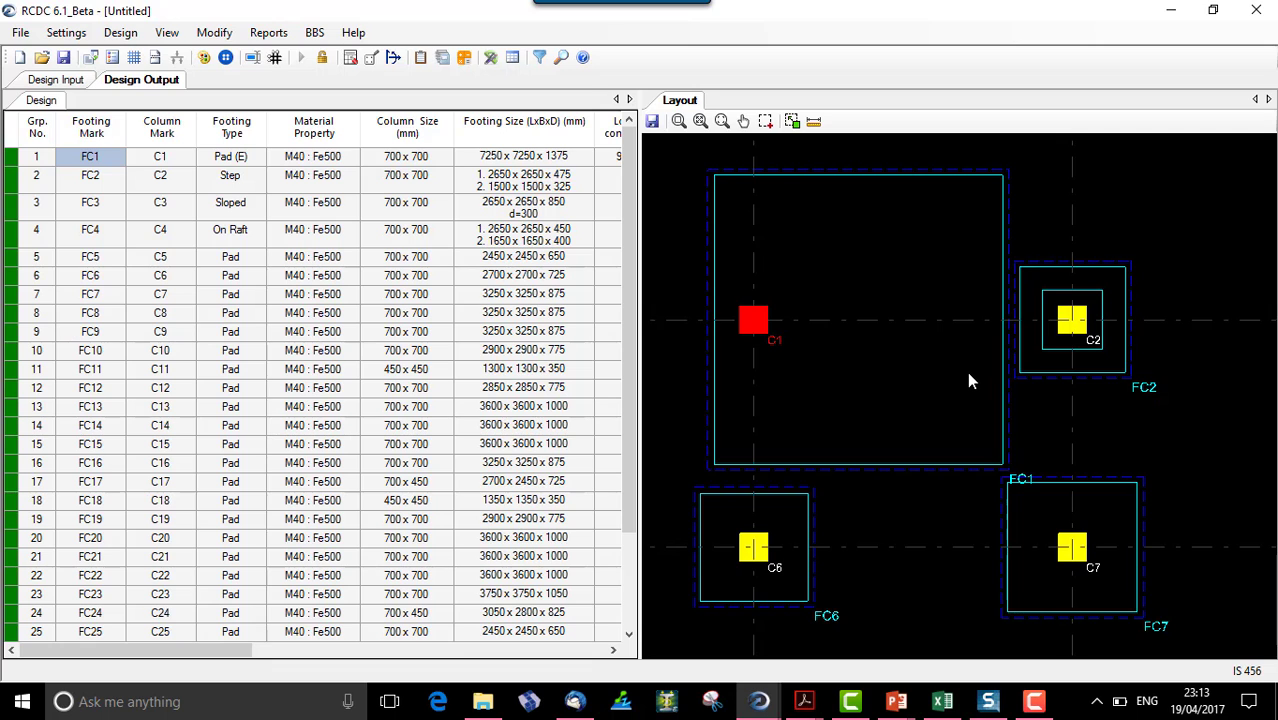
pyautogui.scroll(-5, 966, 380)
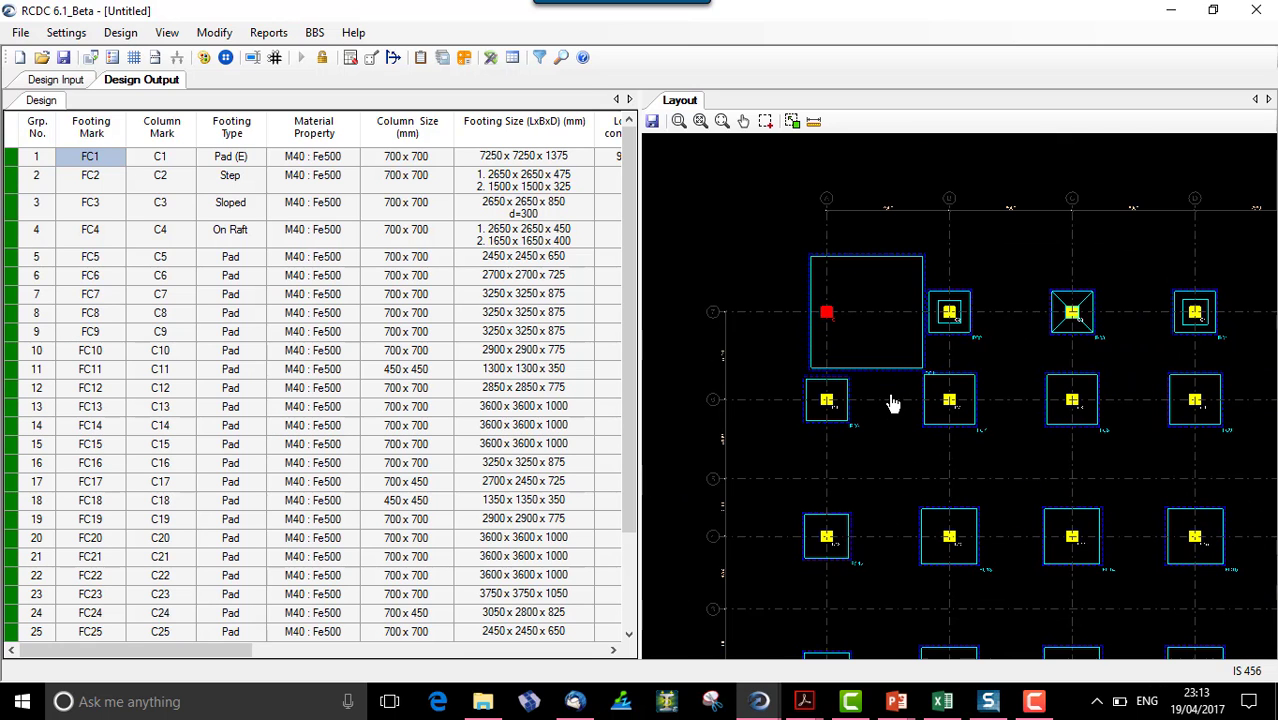
pyautogui.scroll(-4, 893, 403)
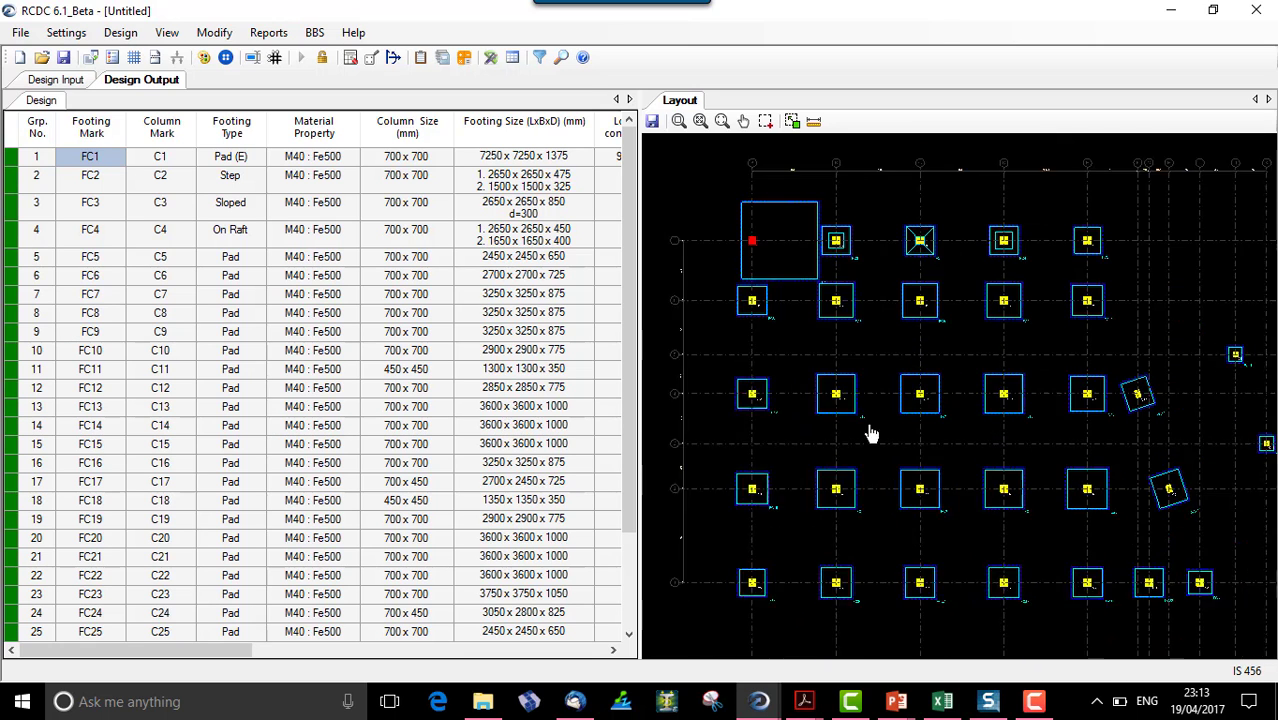
# Generate the Pressure Check report for footings FC1, FC2, FC3 and FC4.
pyautogui.click(272, 33)
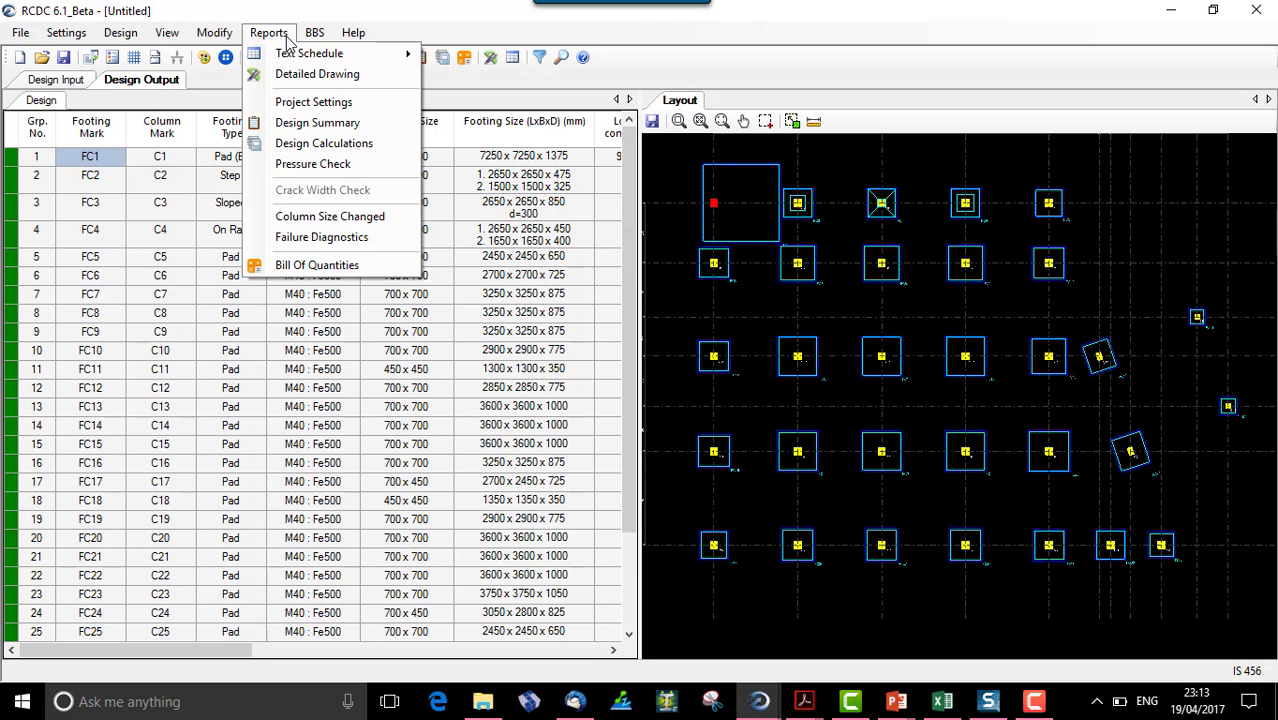
pyautogui.click(320, 165)
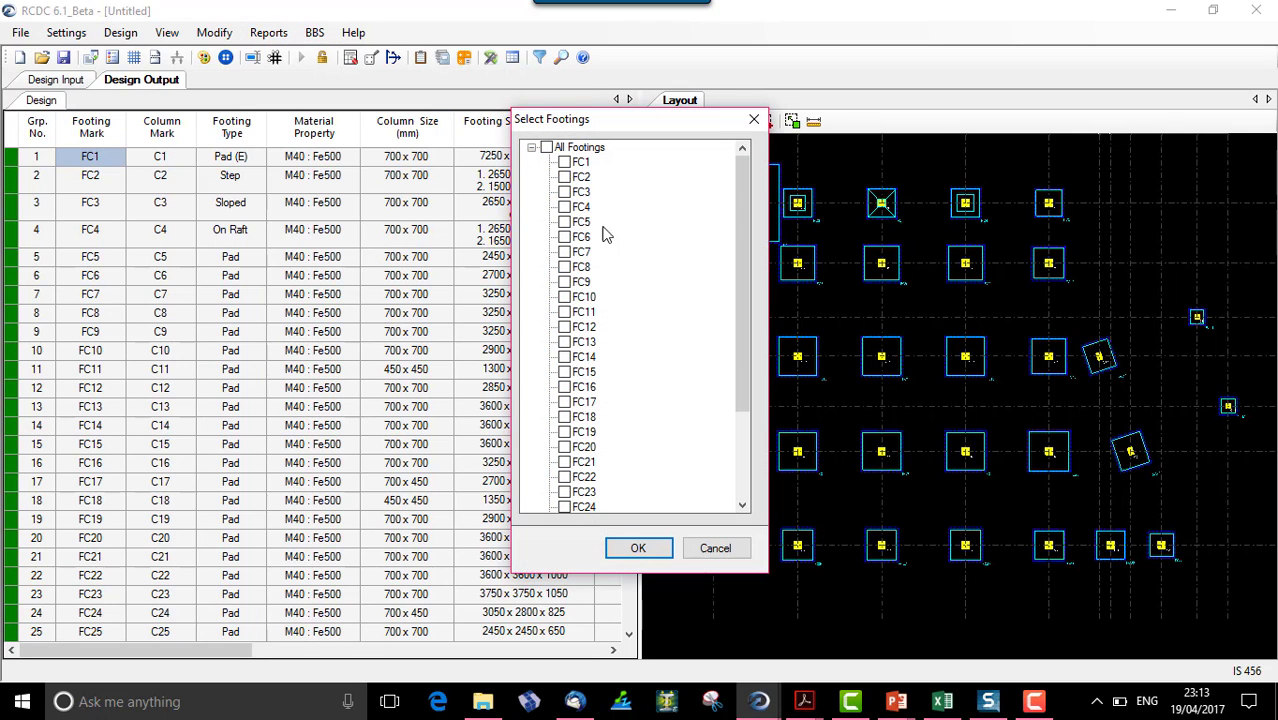
pyautogui.click(564, 162)
pyautogui.click(564, 177)
pyautogui.click(564, 192)
pyautogui.click(564, 207)
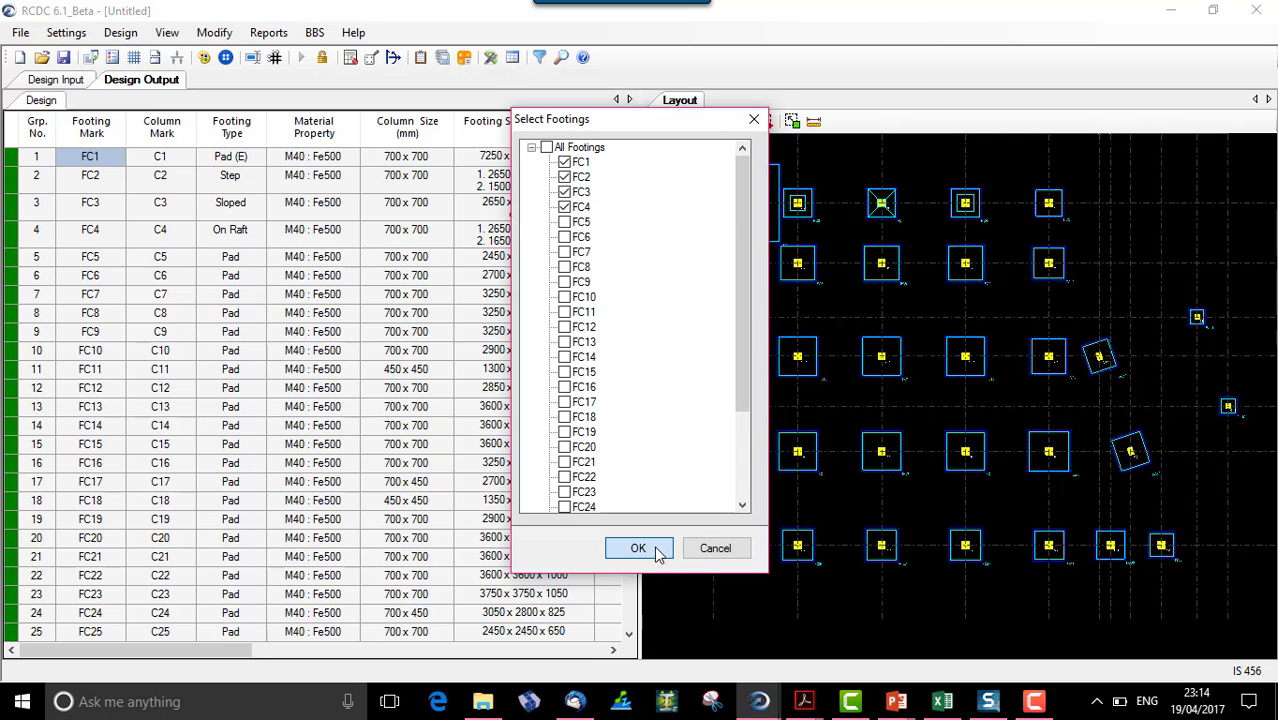
pyautogui.click(652, 550)
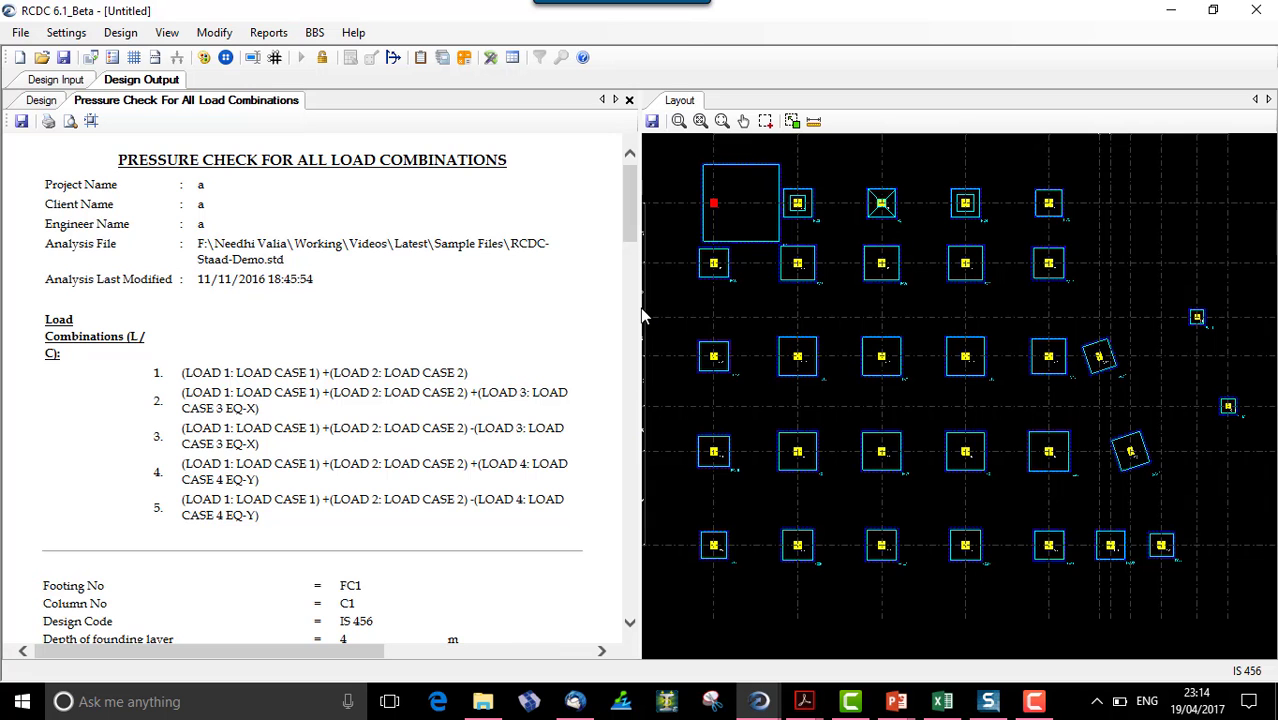
# Widen the pressure check report and examine C1's design table for maximum and minimum soil pressures, SBC increase and loss of contact.
pyautogui.moveTo(643, 316); pyautogui.dragTo(1197, 344)
pyautogui.scroll(-5, 610, 408)
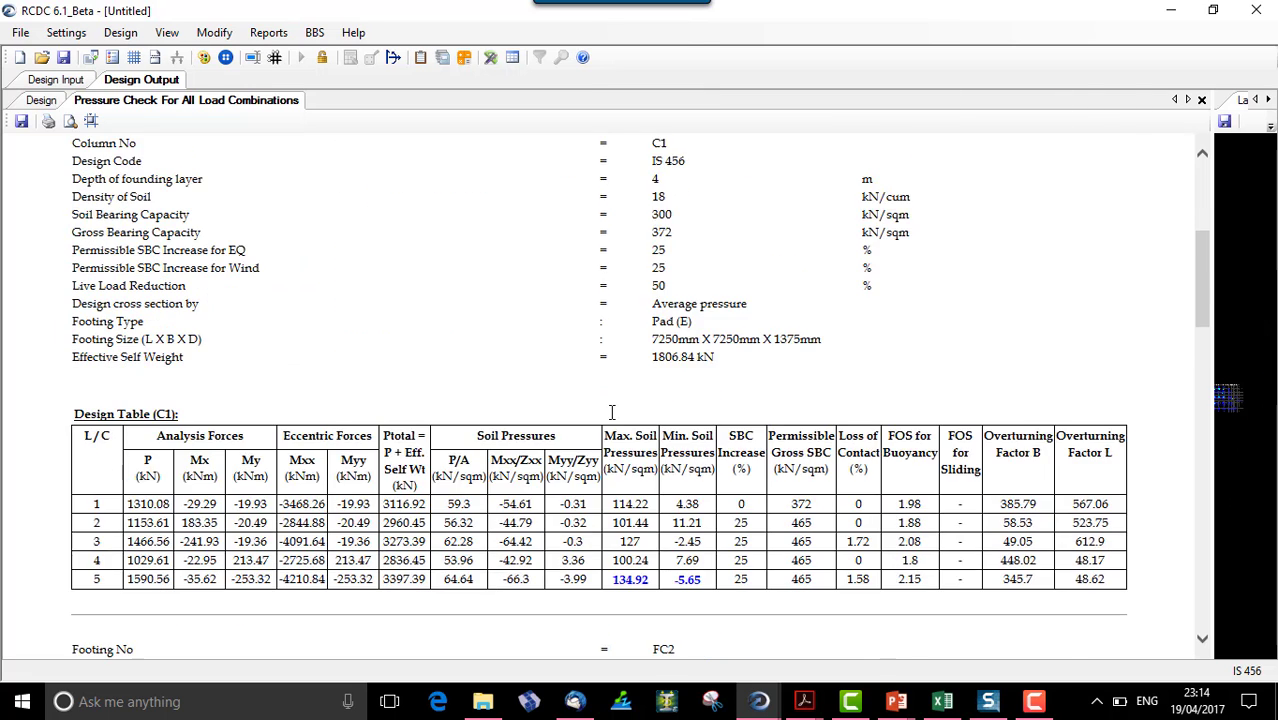
pyautogui.scroll(-3, 612, 412)
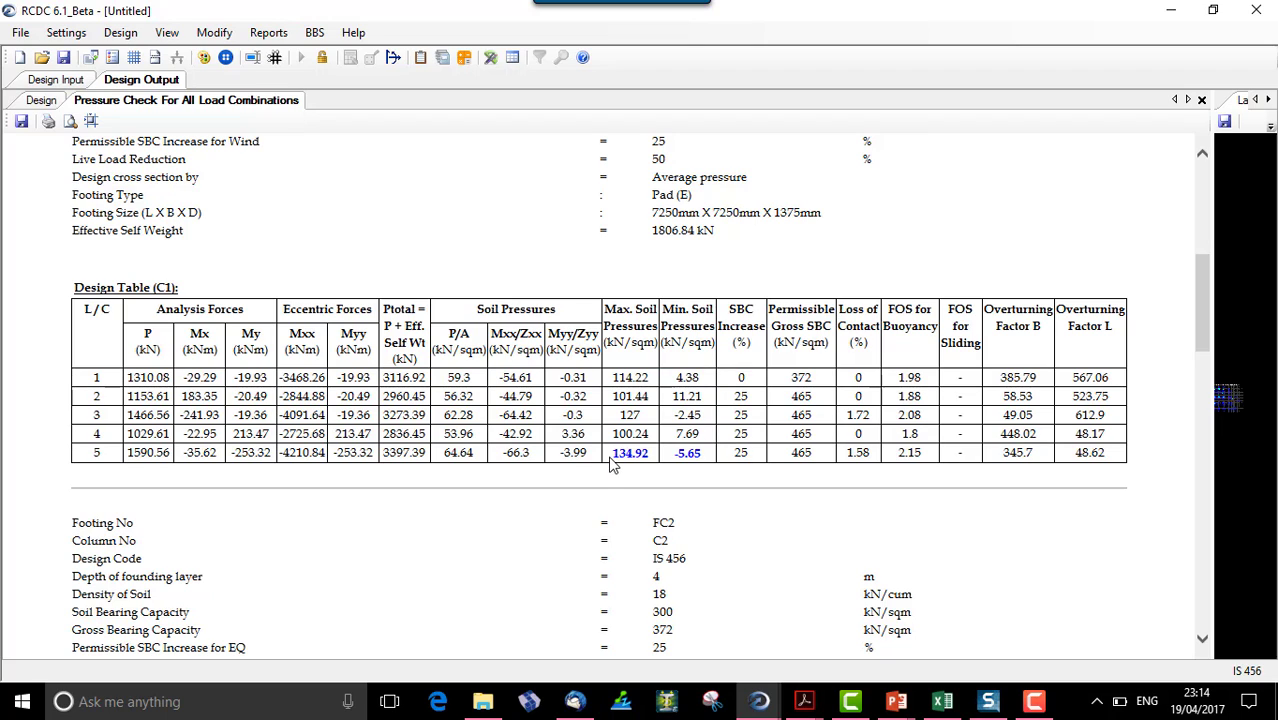
pyautogui.moveTo(612, 458); pyautogui.dragTo(697, 464)
pyautogui.click(737, 454)
pyautogui.doubleClick(858, 453)
pyautogui.doubleClick(860, 415)
pyautogui.click(870, 425)
pyautogui.doubleClick(858, 453)
pyautogui.moveTo(870, 413); pyautogui.dragTo(850, 415)
# Review column C2's design table and footing FC3's data in the pressure check report, and return to its load combinations.
pyautogui.scroll(-10, 1045, 445)
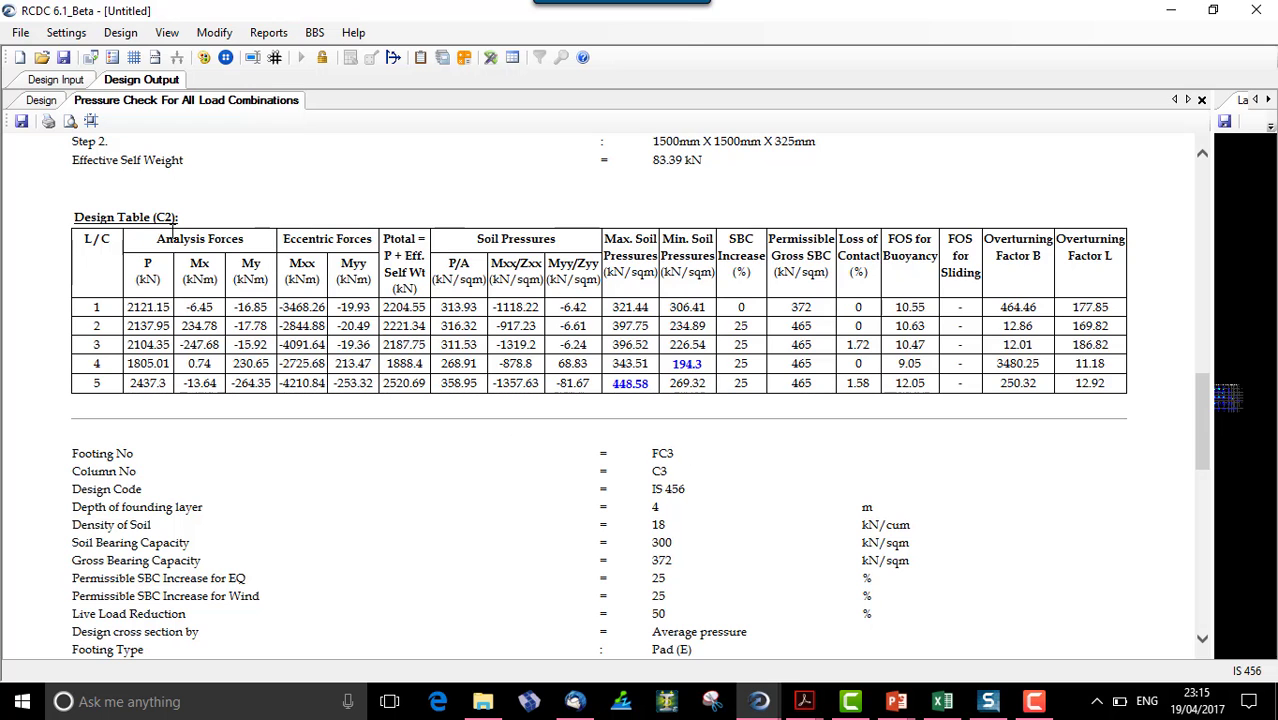
pyautogui.scroll(-10, 714, 424)
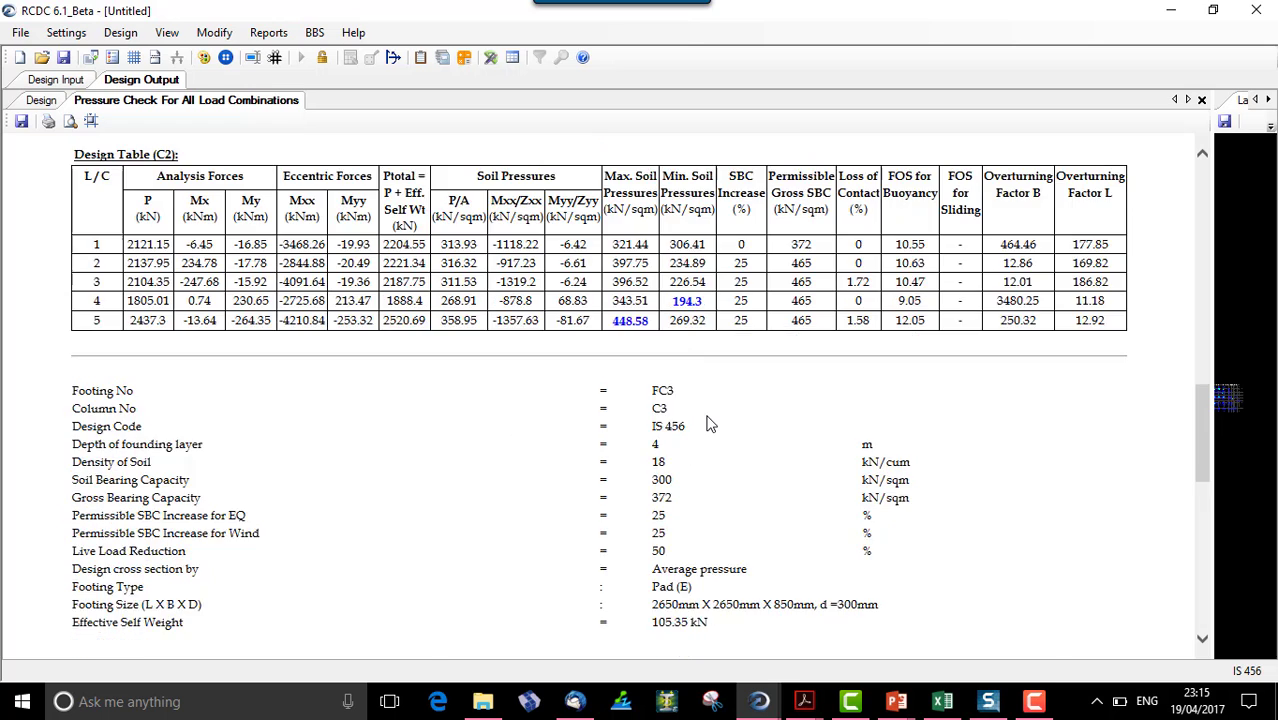
pyautogui.scroll(20, 676, 372)
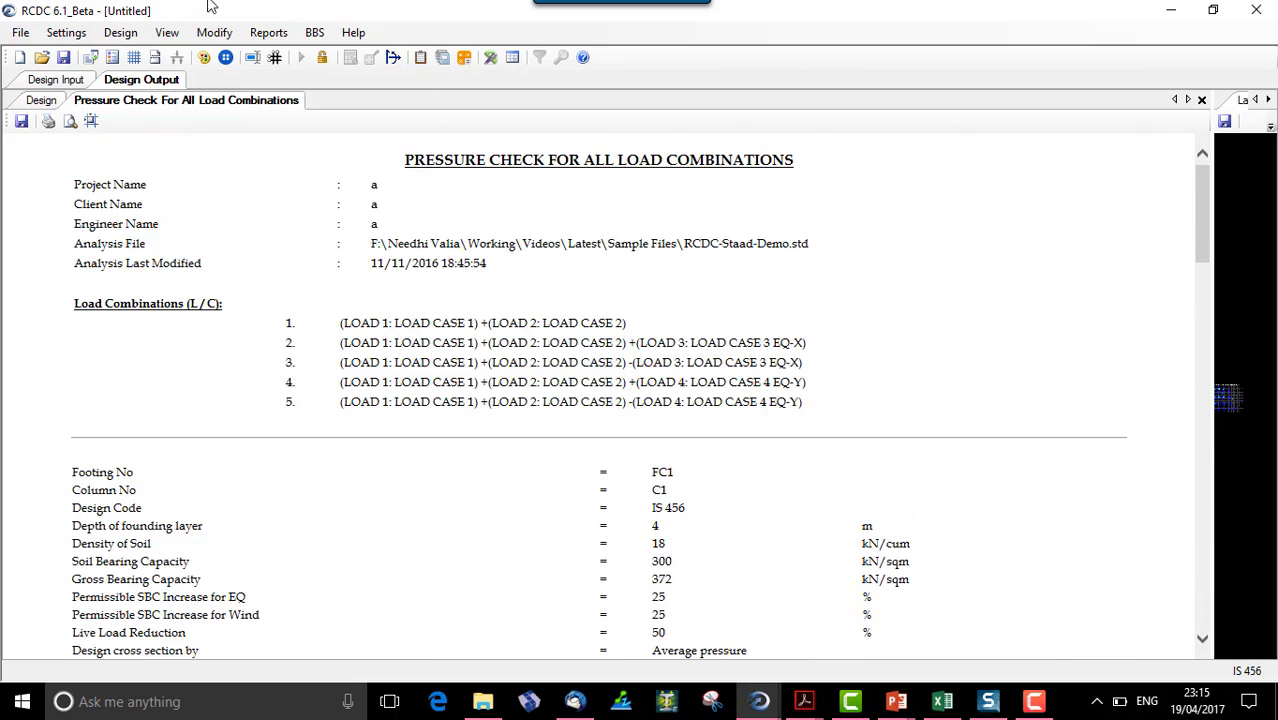
# Generate the footing design calculation report.
pyautogui.click(256, 35)
pyautogui.click(300, 143)
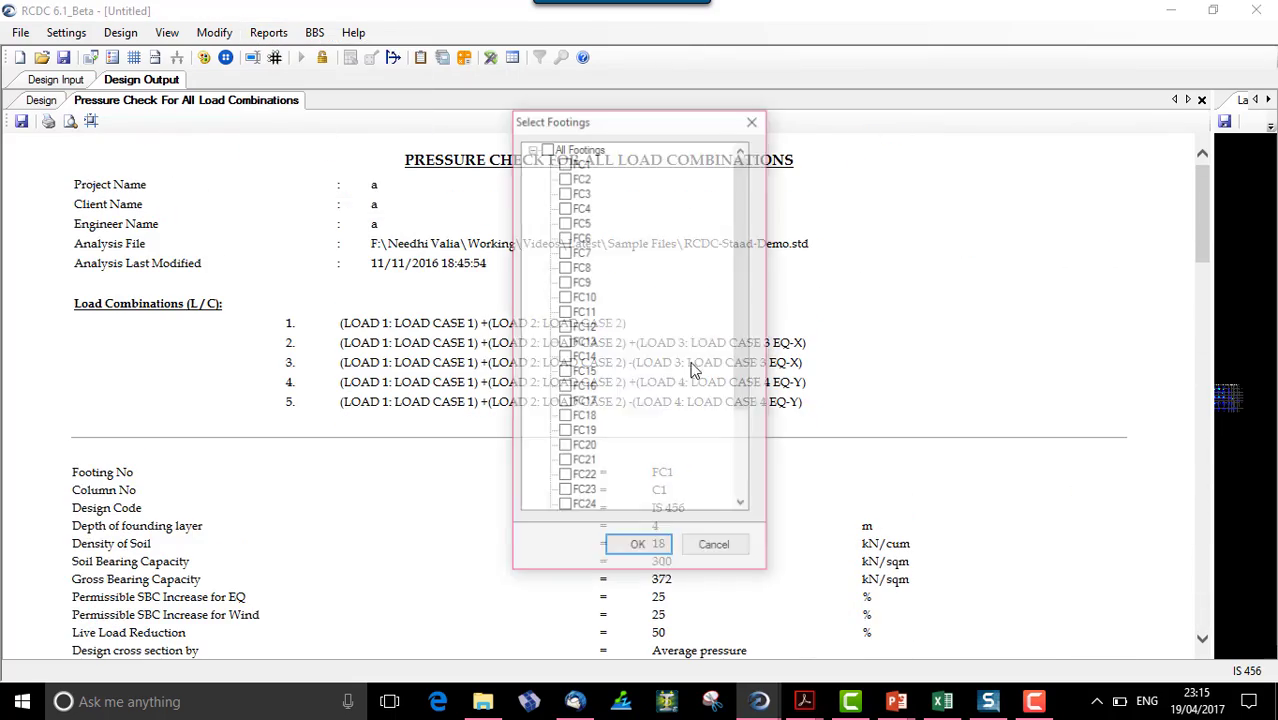
pyautogui.click(638, 548)
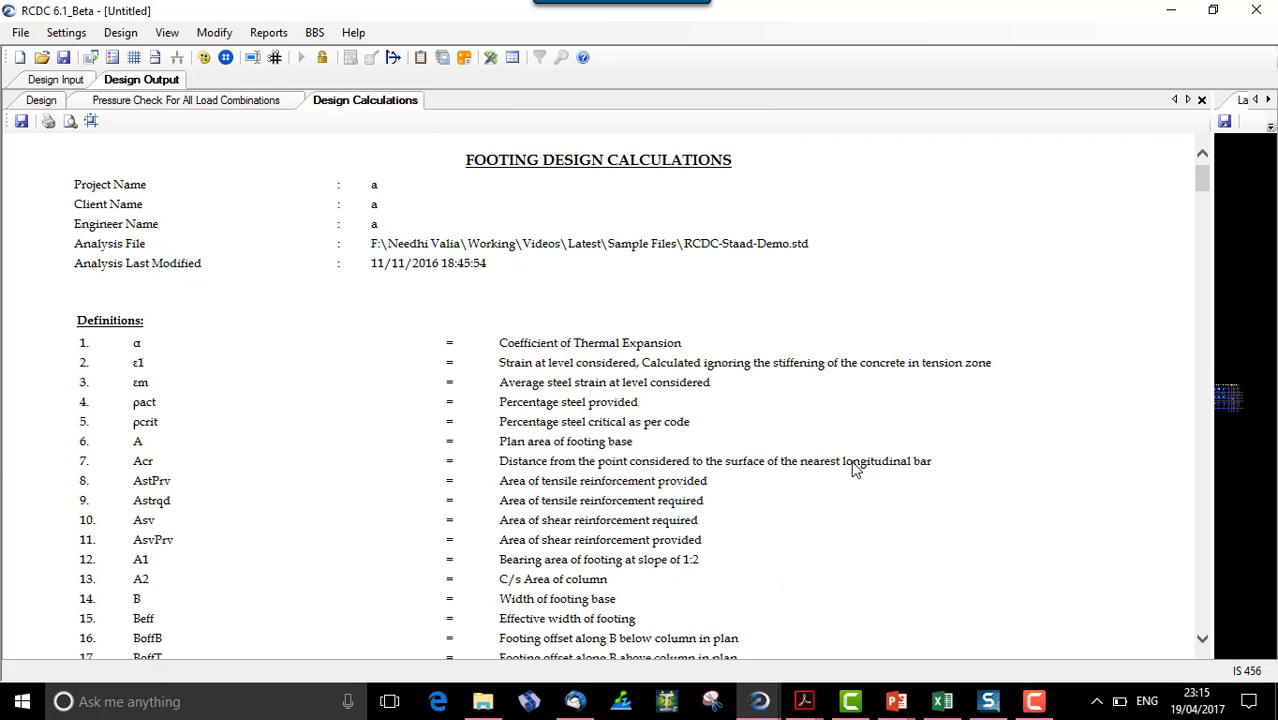
# Examine footing FC1's design data in the calculation report, including material grades, offsets, soil data, cross-section basis, footing type and size.
pyautogui.scroll(-20, 615, 413)
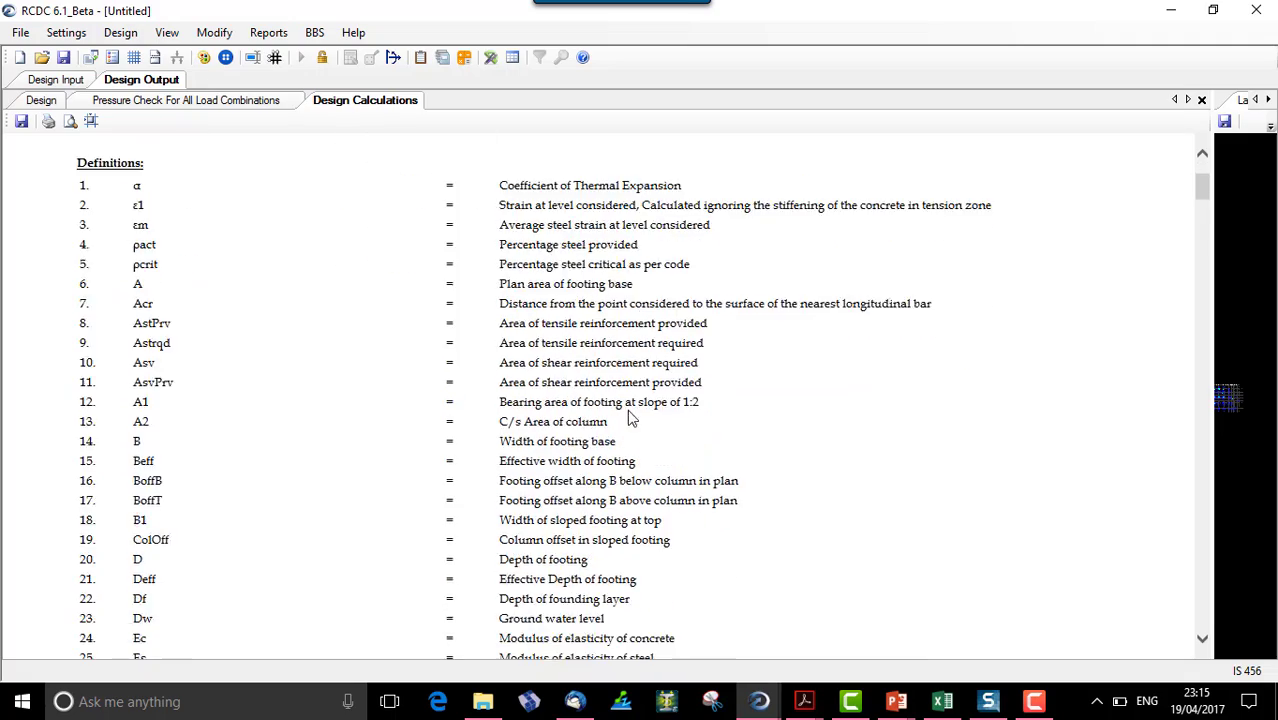
pyautogui.scroll(-18, 611, 404)
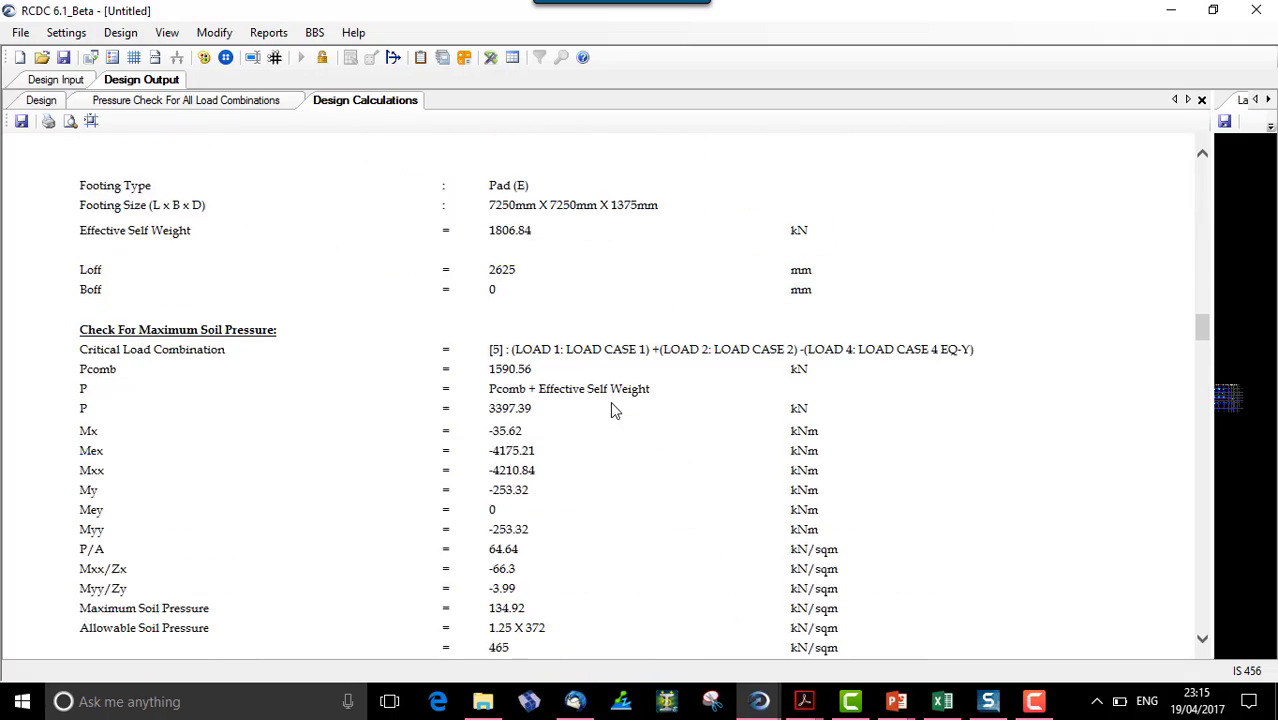
pyautogui.scroll(15, 611, 400)
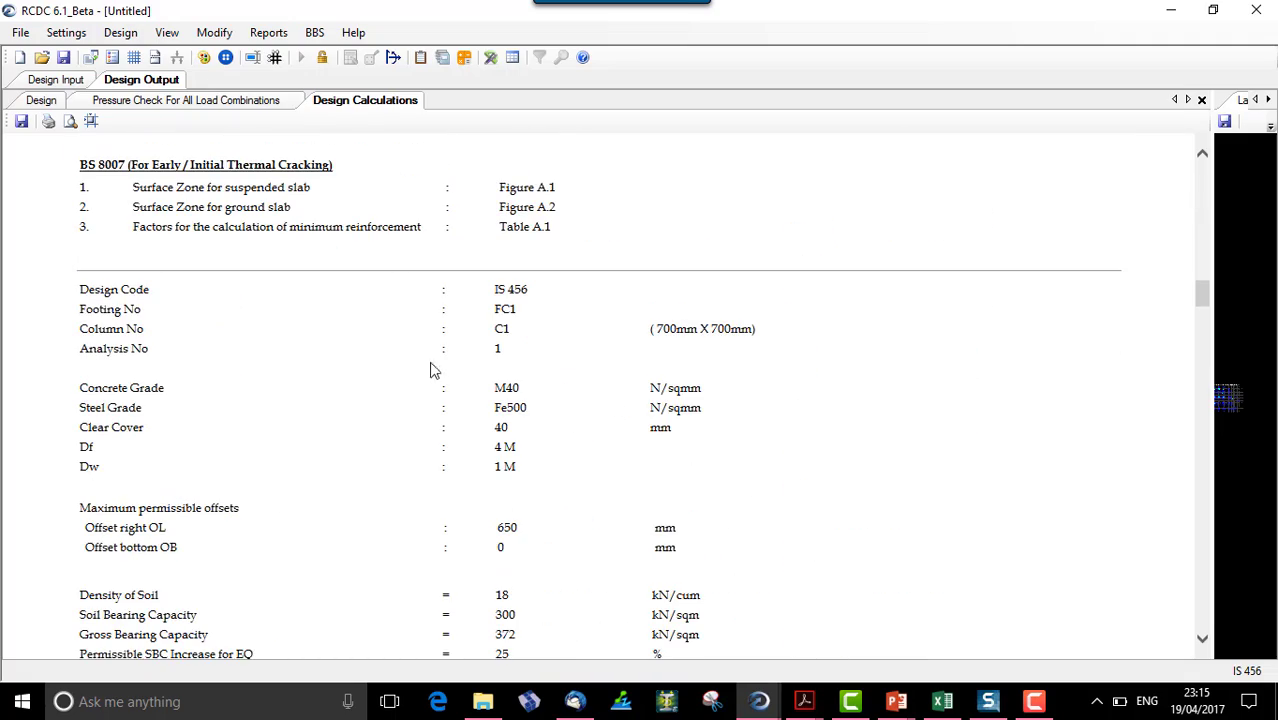
pyautogui.scroll(-5, 556, 450)
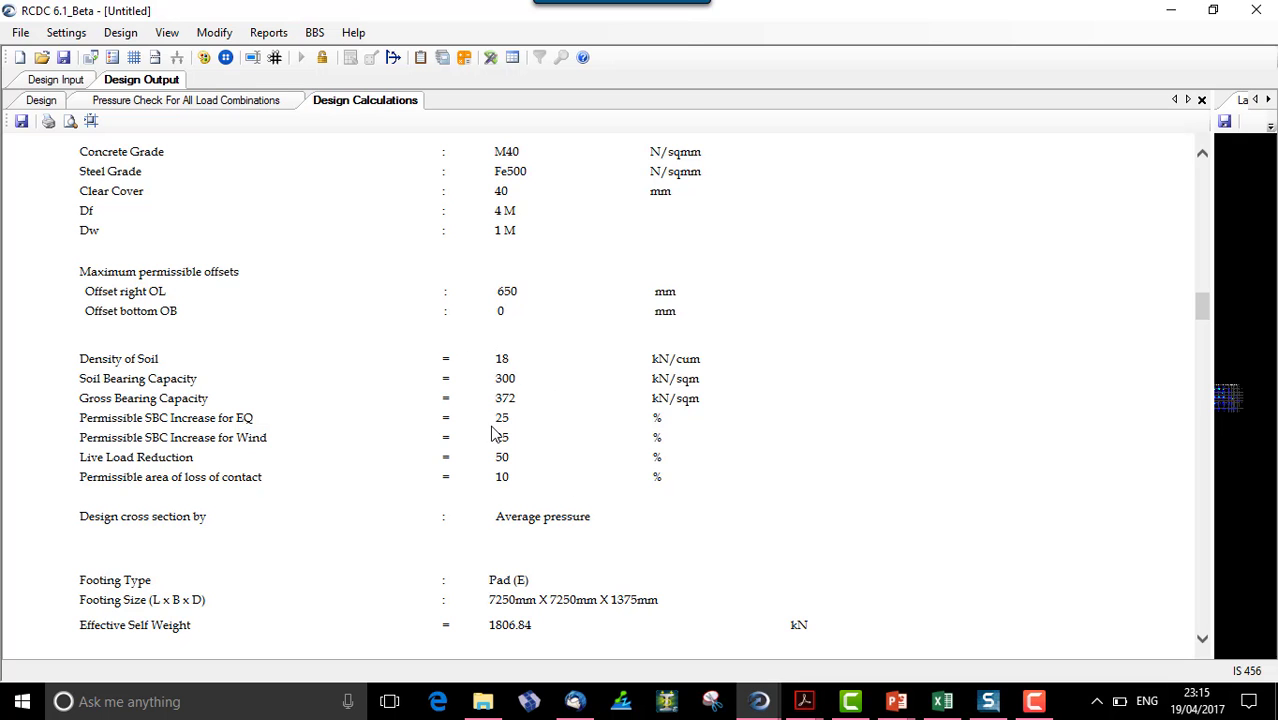
pyautogui.scroll(-2, 530, 485)
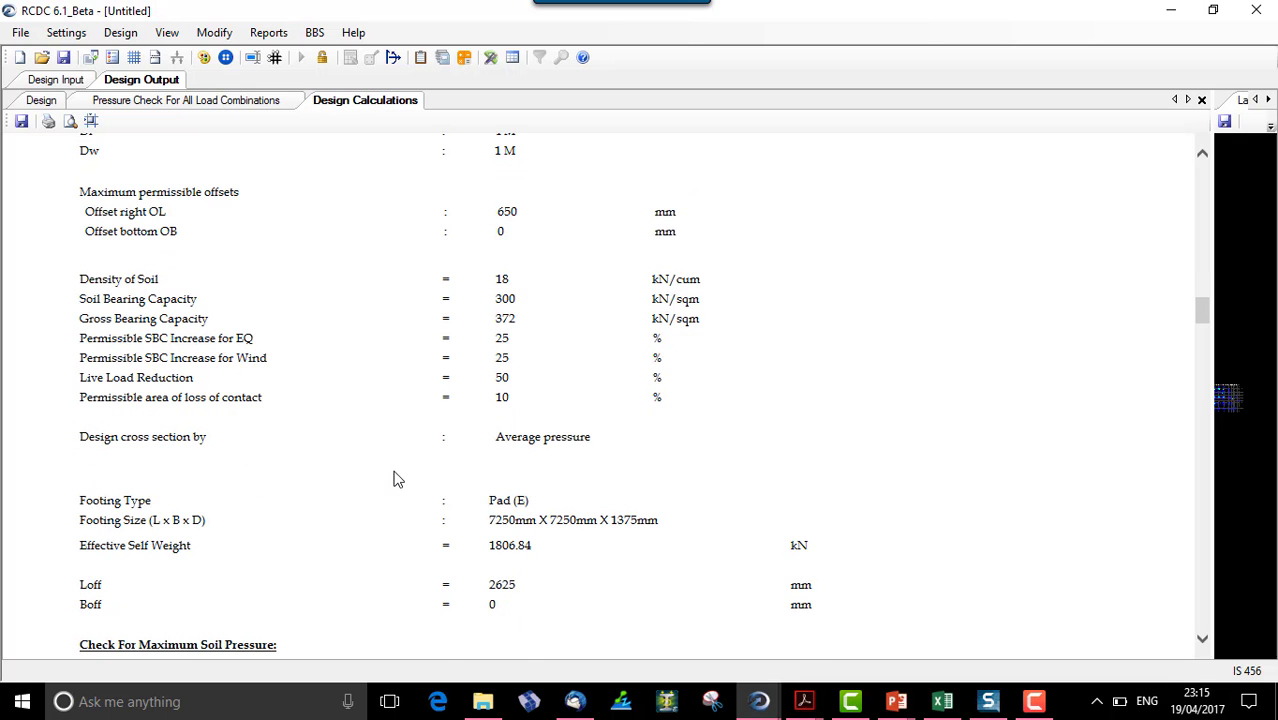
pyautogui.scroll(-3, 400, 480)
pyautogui.moveTo(73, 283); pyautogui.dragTo(489, 302)
pyautogui.click(585, 296)
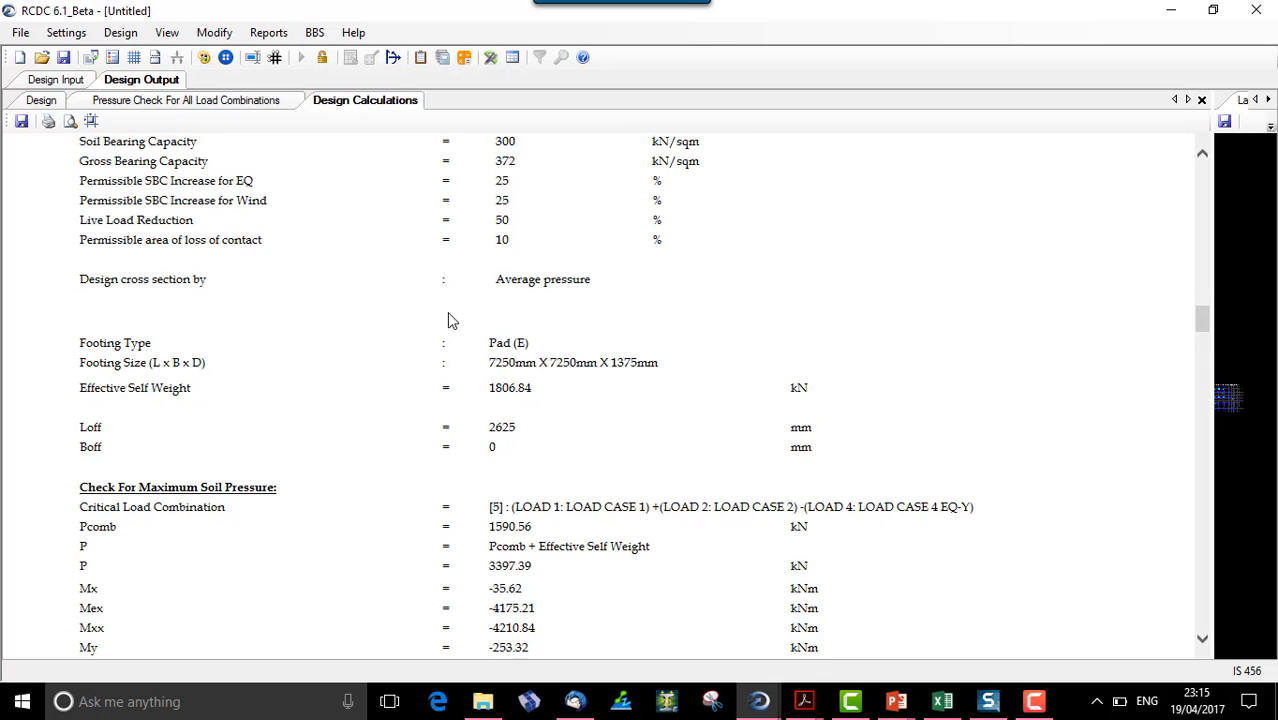
pyautogui.scroll(-3, 399, 433)
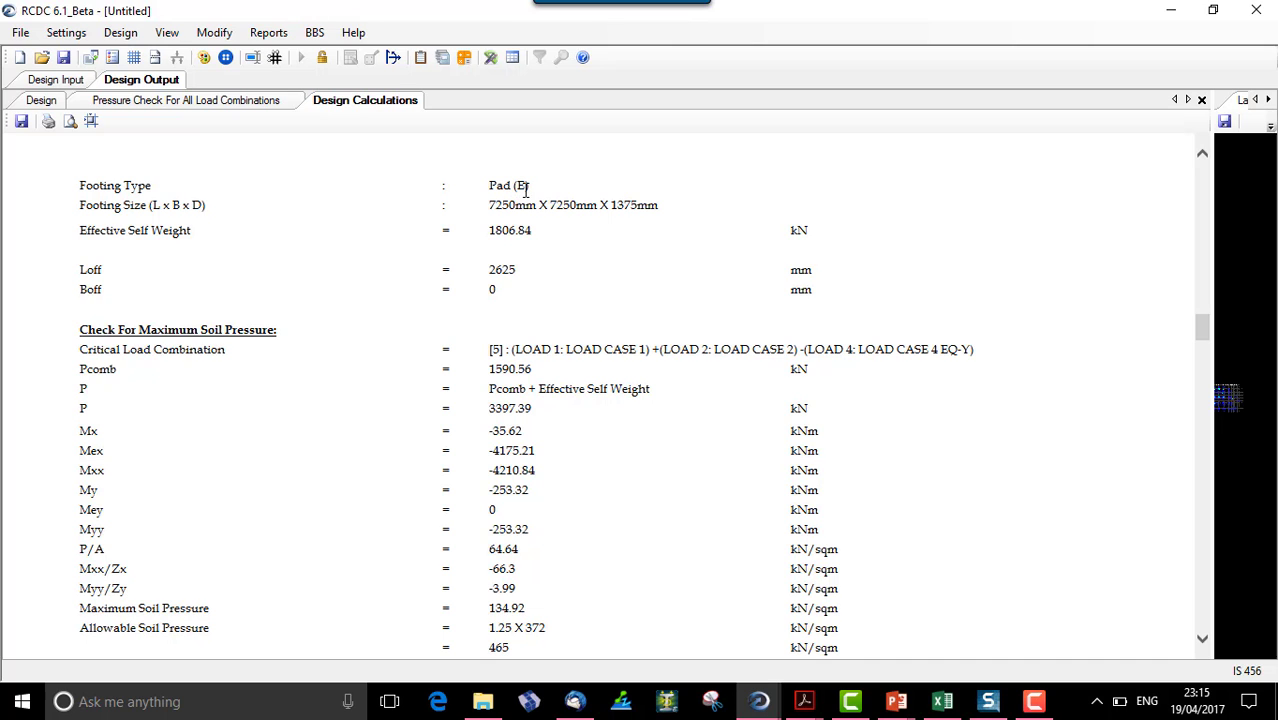
# Review FC1's maximum and minimum soil pressure checks, including the uplift condition, loss of contact and corner pressures.
pyautogui.scroll(-2, 342, 415)
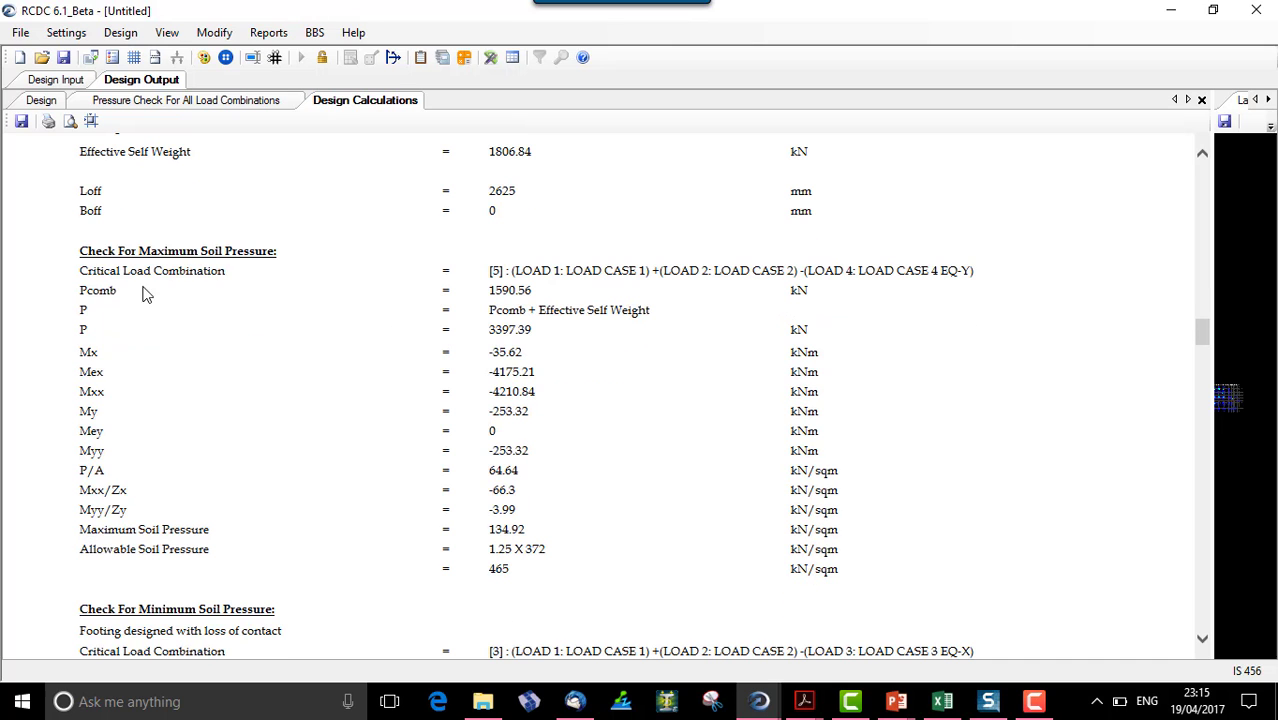
pyautogui.moveTo(145, 250); pyautogui.dragTo(359, 251)
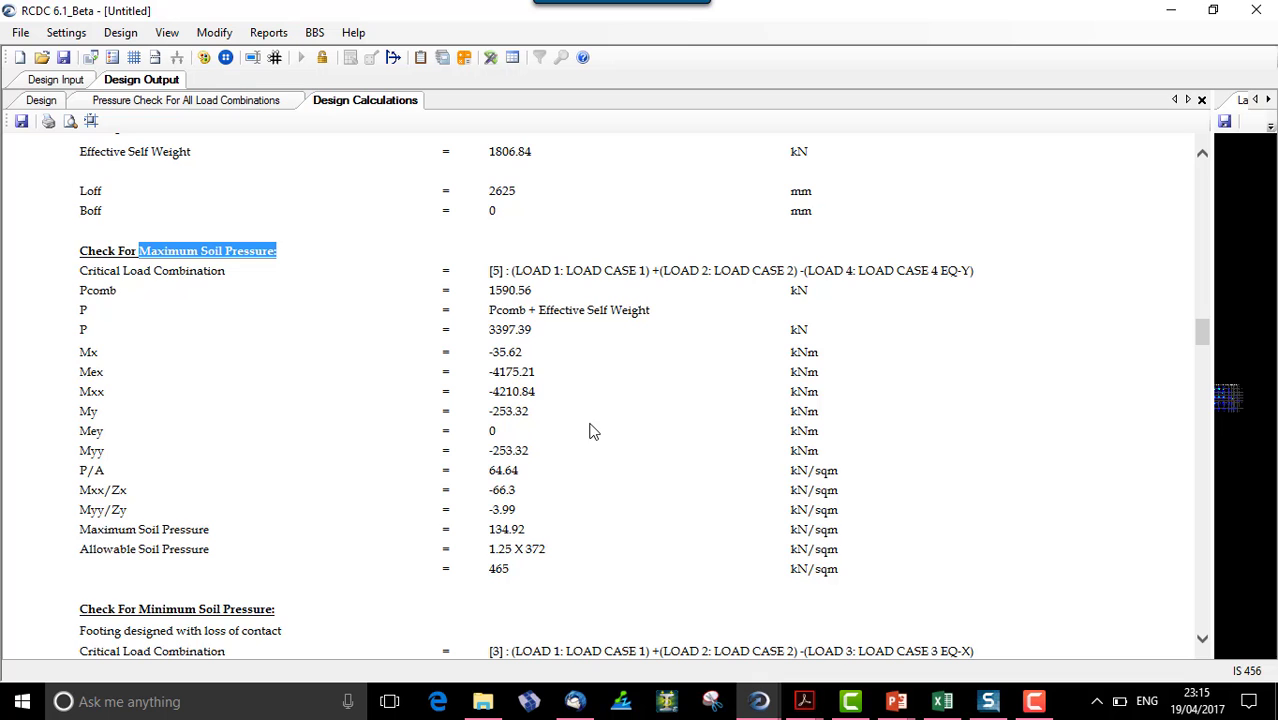
pyautogui.click(591, 474)
pyautogui.scroll(-2, 577, 498)
pyautogui.scroll(-6, 575, 498)
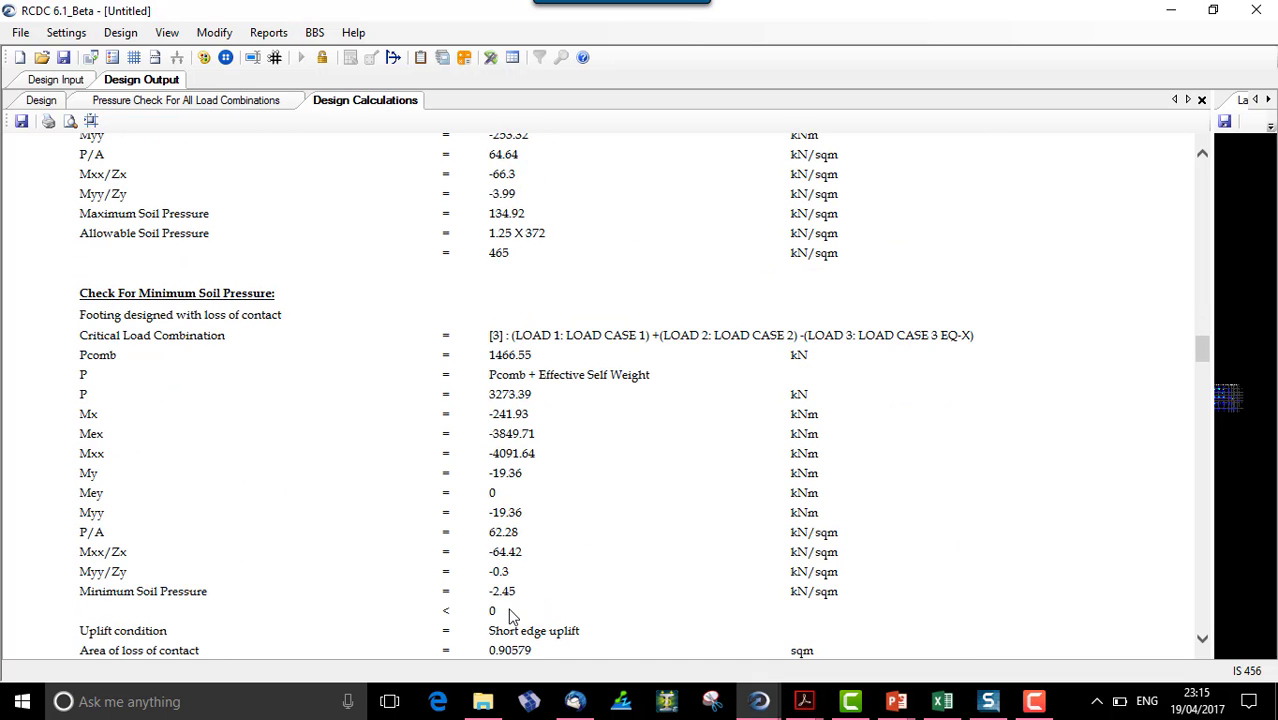
pyautogui.scroll(-17, 510, 615)
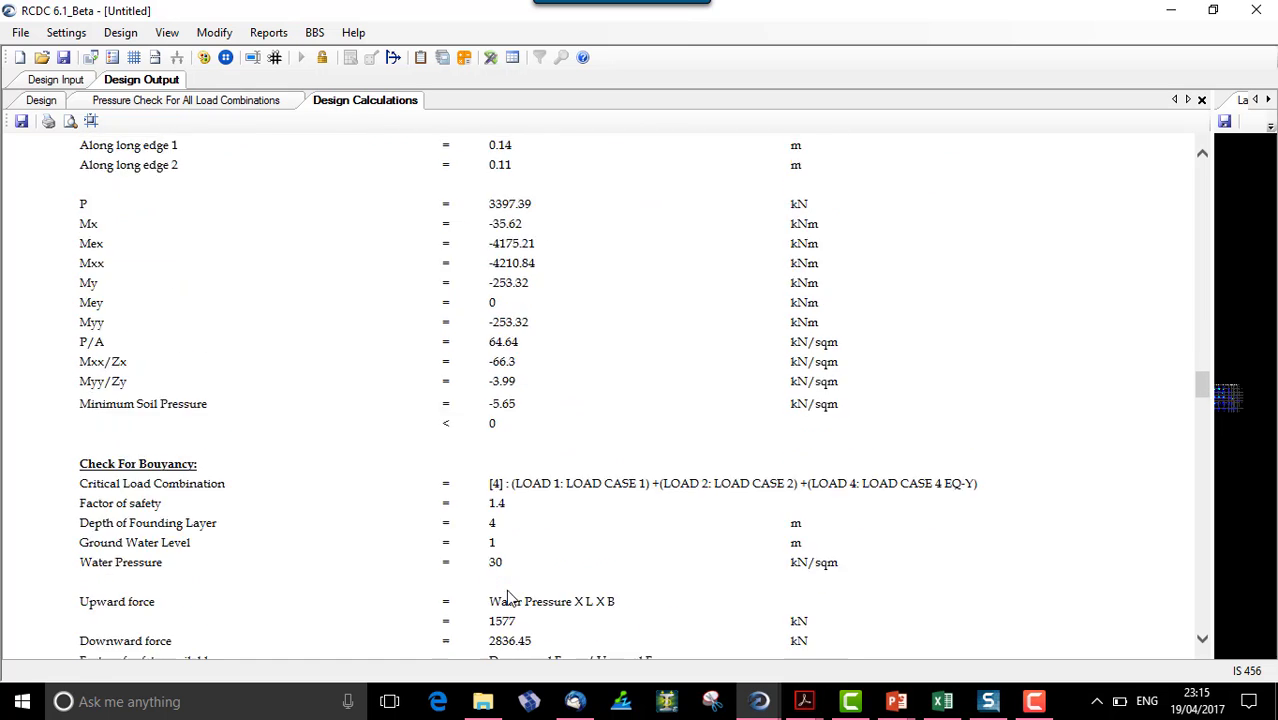
pyautogui.scroll(5, 495, 588)
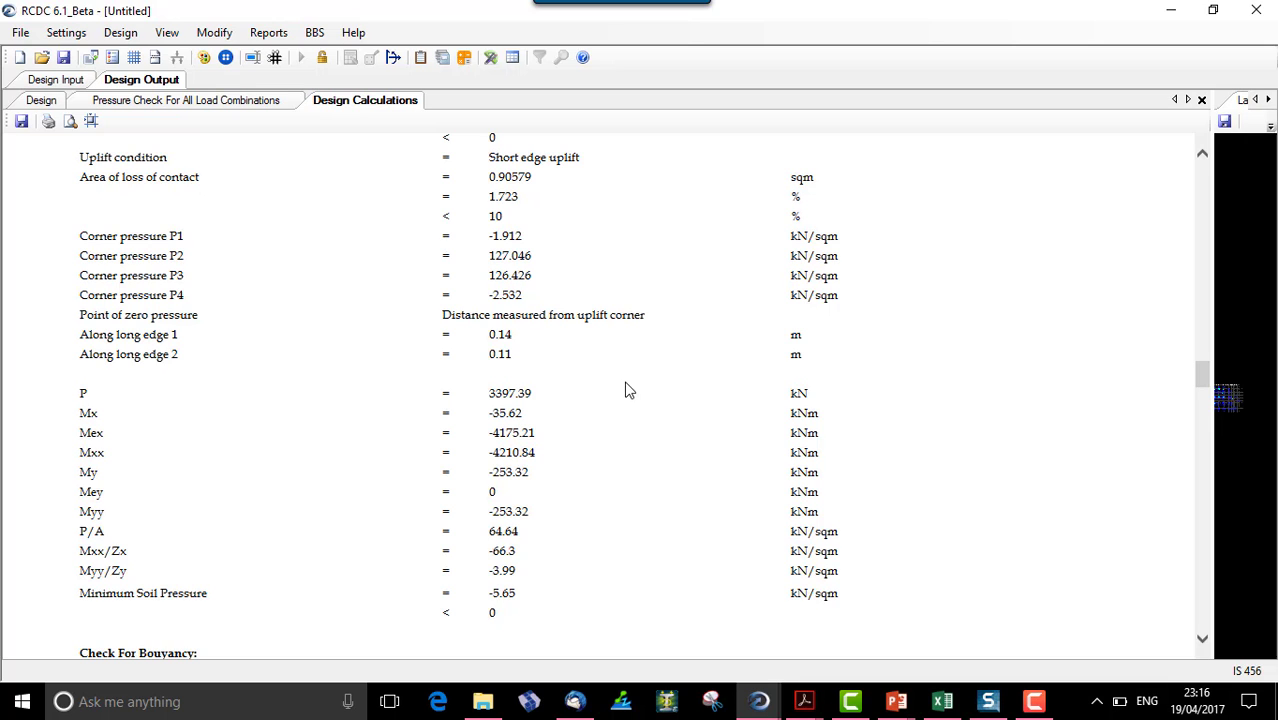
# Review FC1's buoyancy check and its overturning checks along width and length.
pyautogui.scroll(-6, 580, 452)
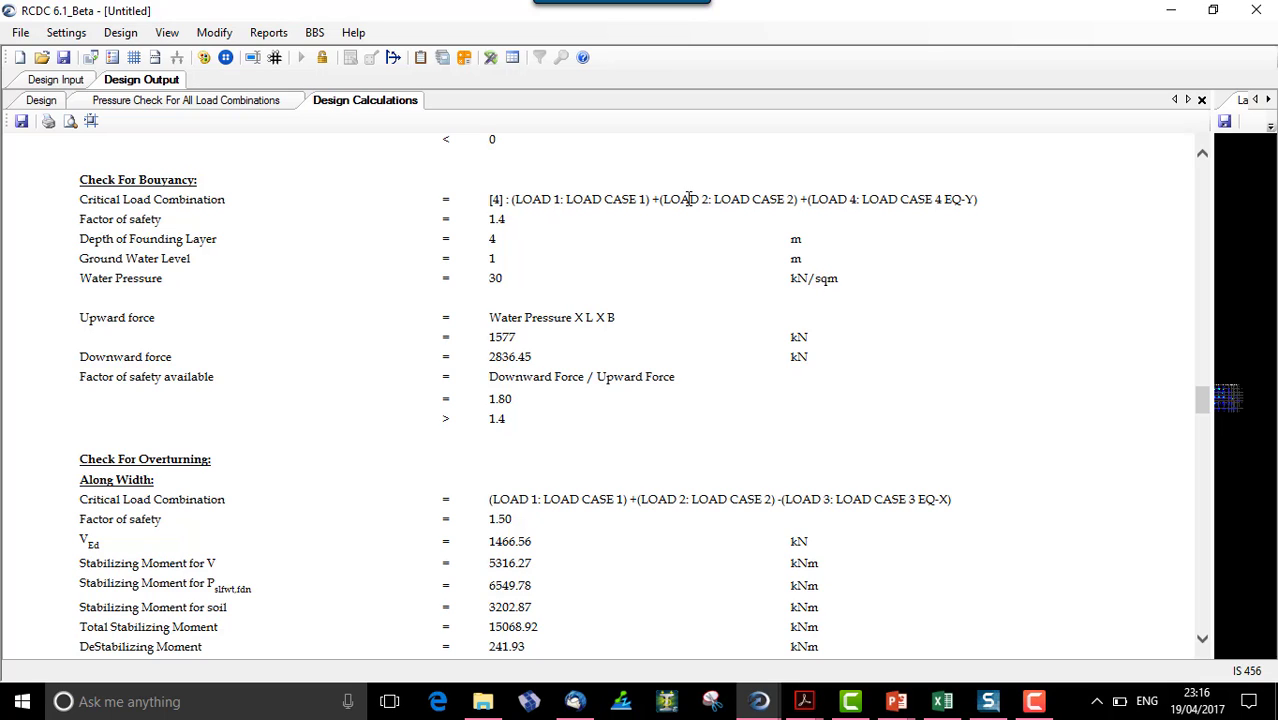
pyautogui.moveTo(518, 220); pyautogui.dragTo(484, 232)
pyautogui.scroll(-3, 555, 480)
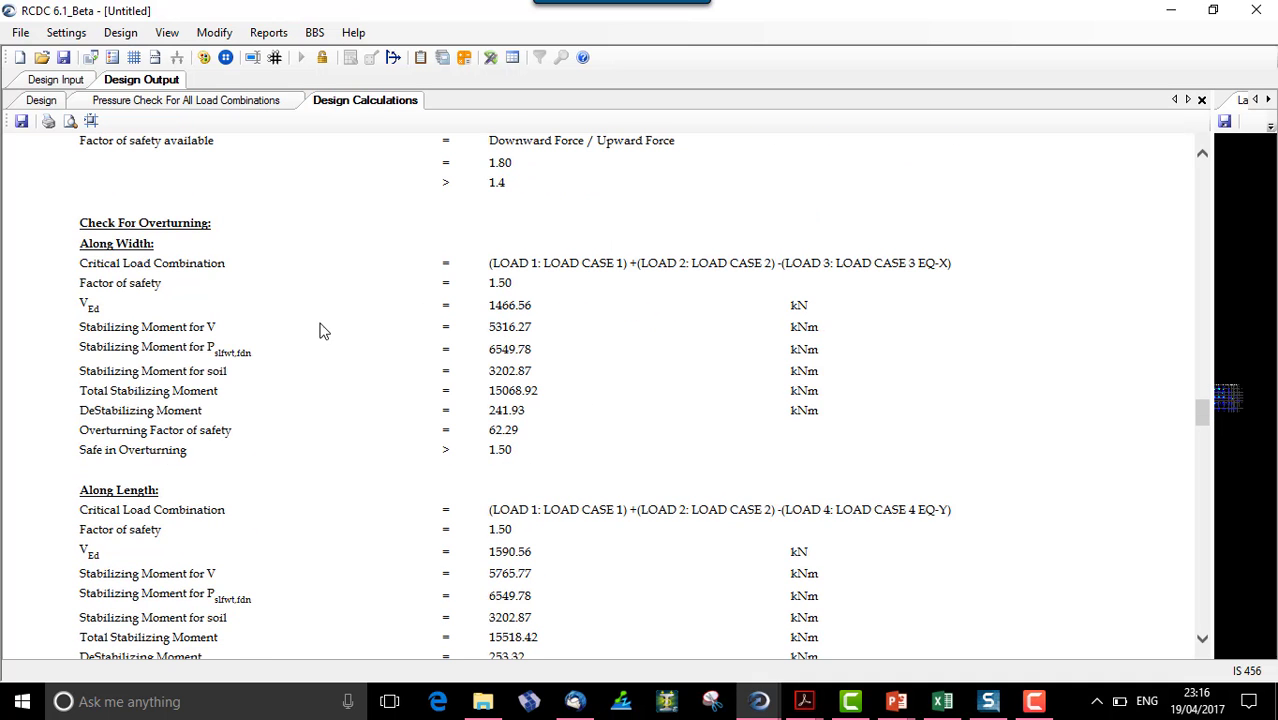
pyautogui.moveTo(140, 222); pyautogui.dragTo(236, 232)
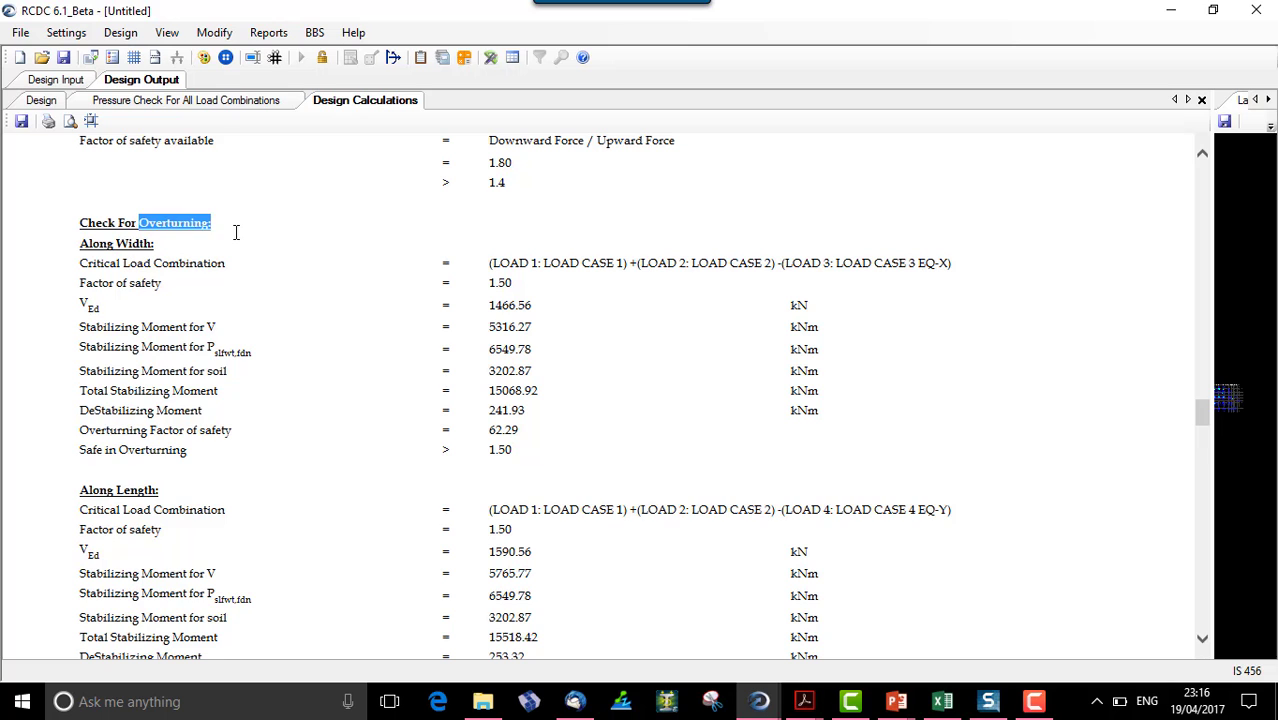
pyautogui.doubleClick(151, 243)
pyautogui.moveTo(120, 485); pyautogui.dragTo(165, 487)
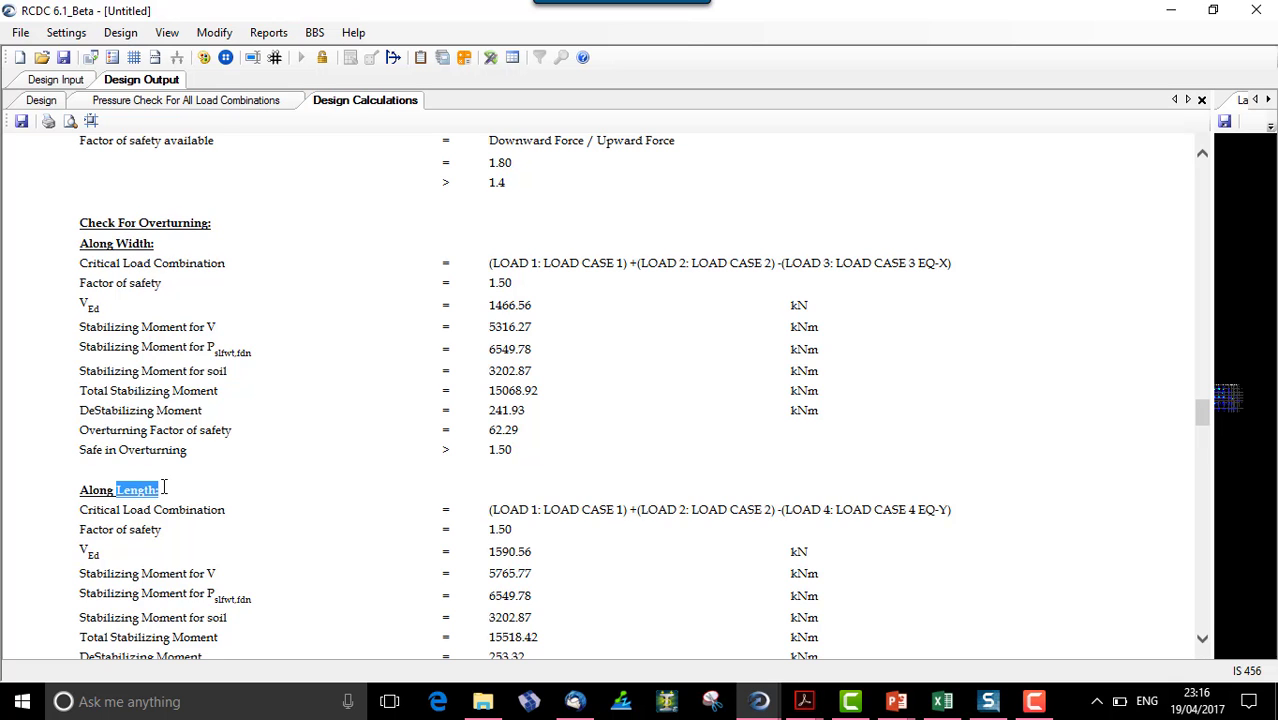
pyautogui.click(541, 558)
# Look through FC1's bending, one-way shear and punching shear design, and return to the definitions at the report's start.
pyautogui.scroll(-6, 495, 548)
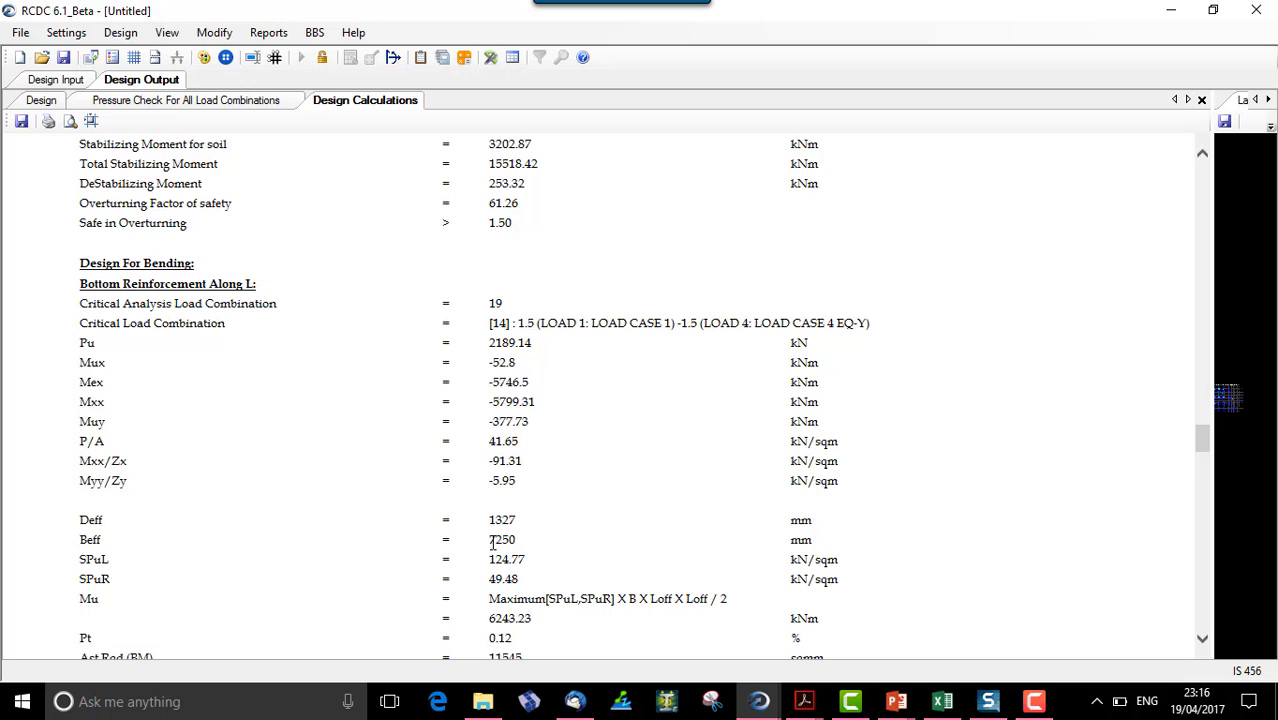
pyautogui.scroll(-13, 491, 524)
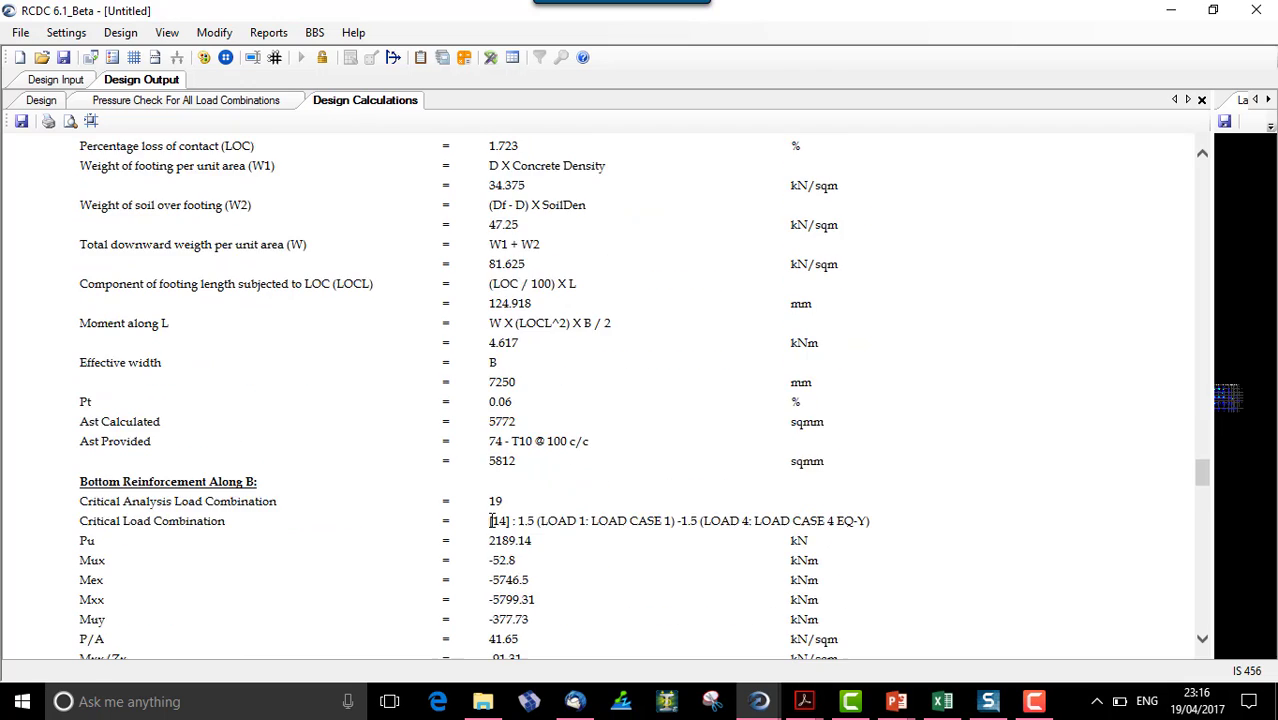
pyautogui.scroll(-9, 491, 520)
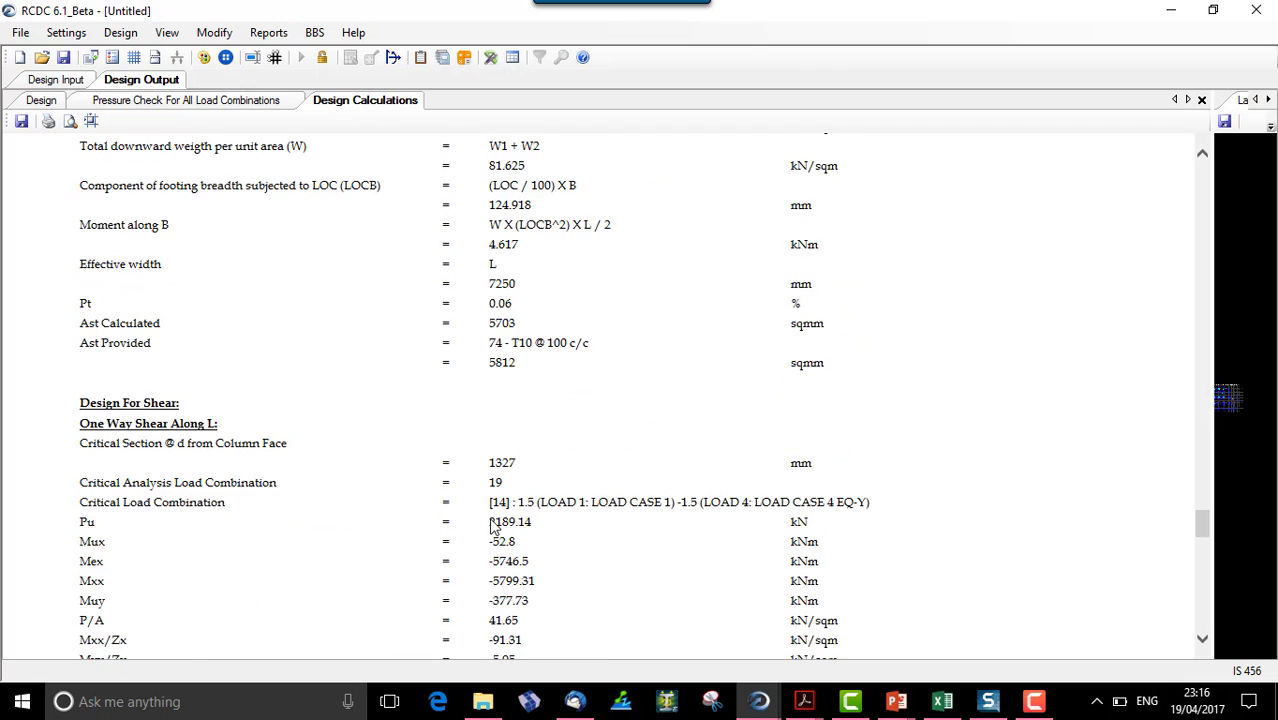
pyautogui.scroll(-9, 491, 520)
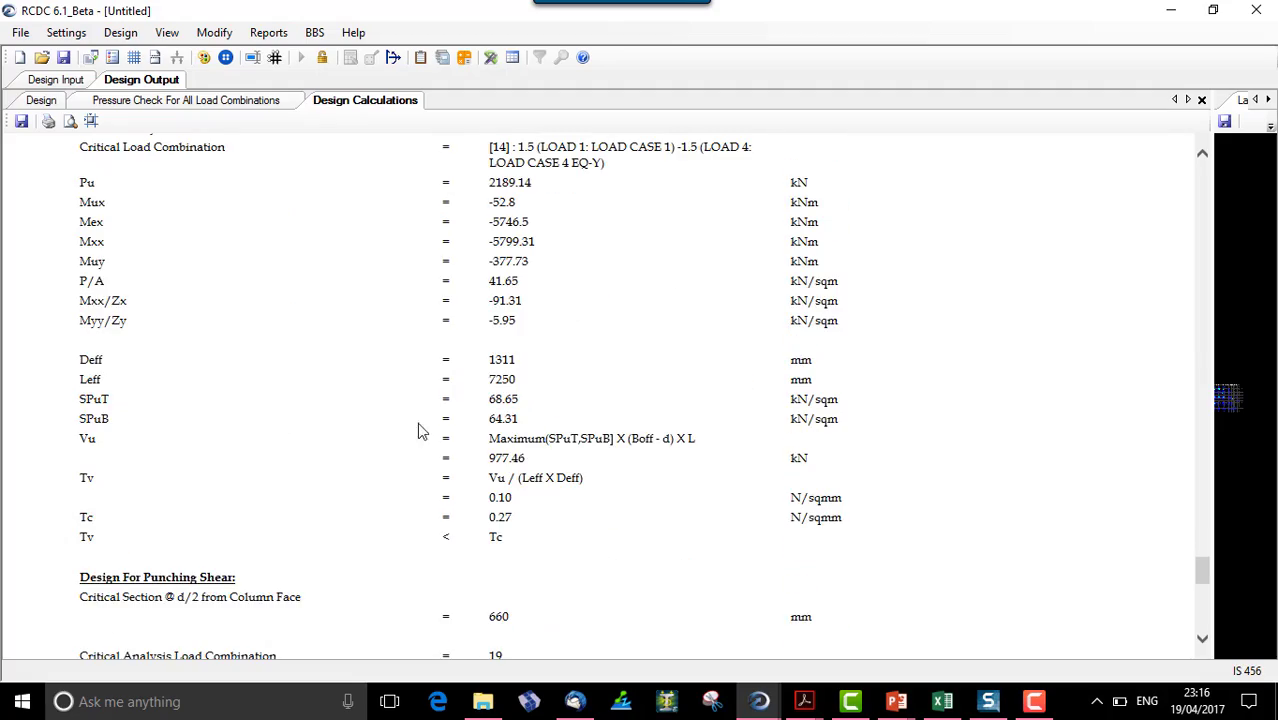
pyautogui.scroll(20, 520, 432)
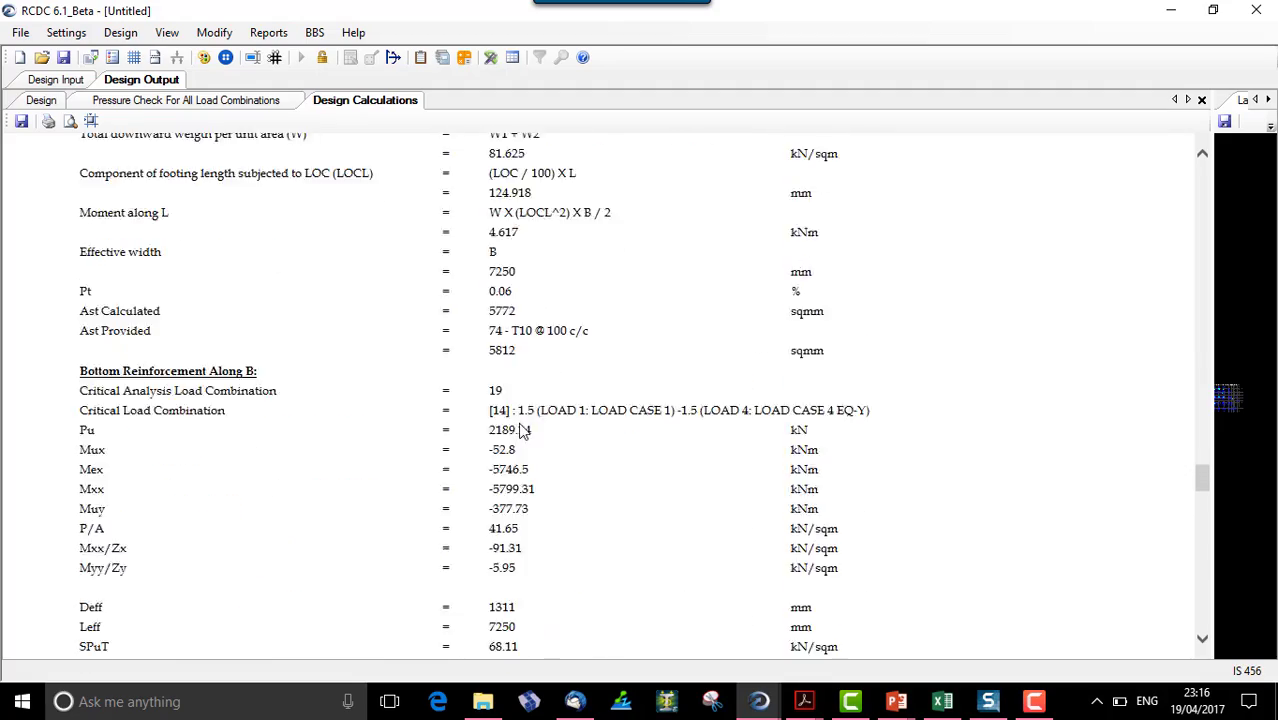
pyautogui.scroll(-3, 520, 432)
pyautogui.scroll(20, 500, 420)
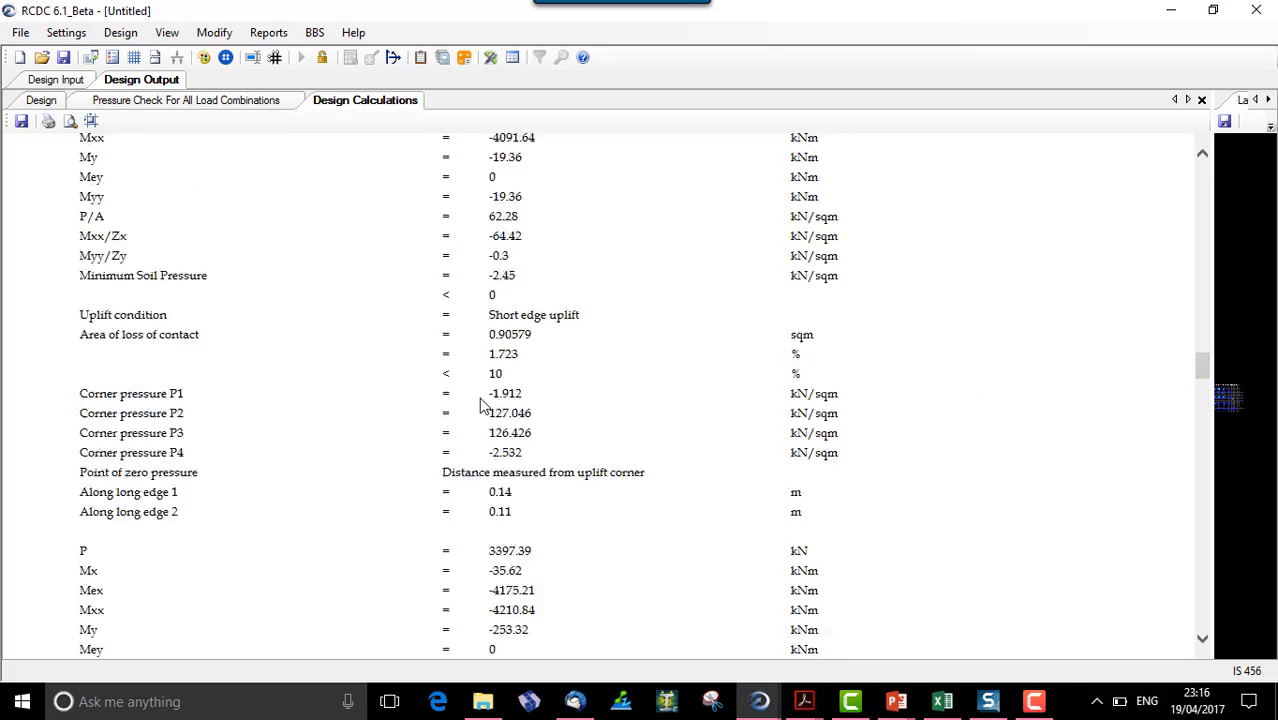
pyautogui.scroll(20, 480, 404)
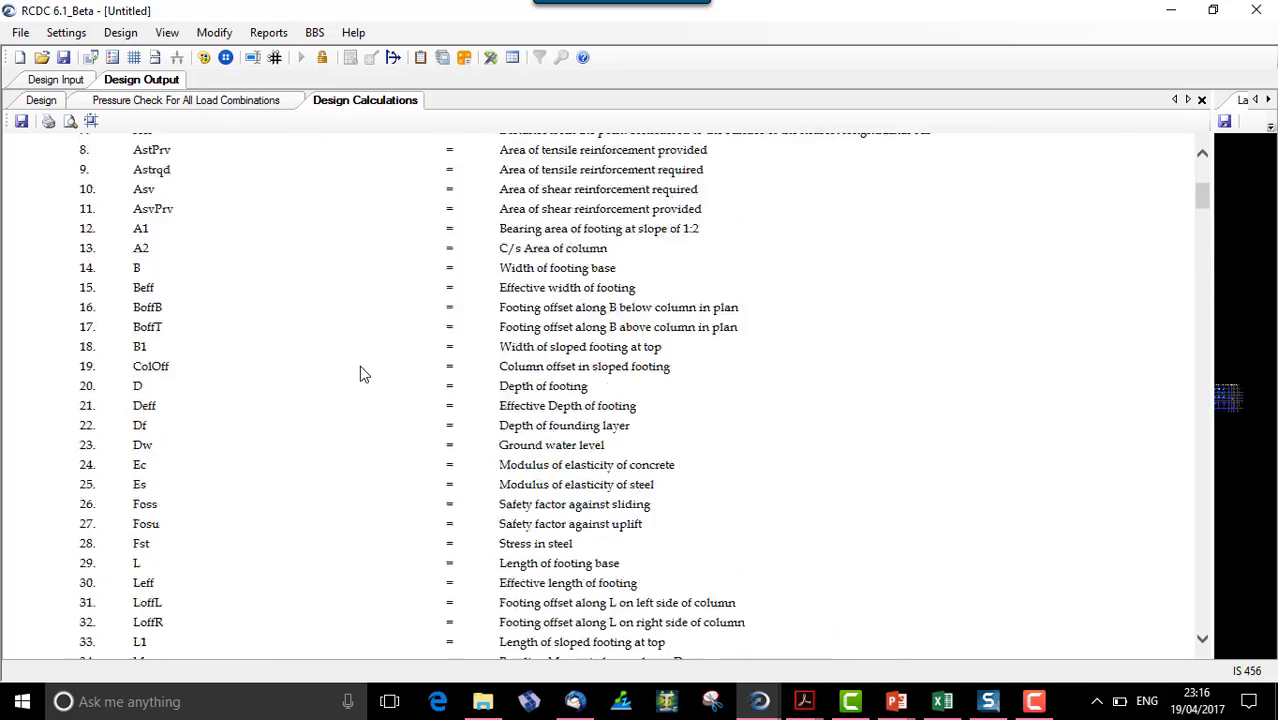
pyautogui.scroll(5, 363, 374)
# Return to the design input and open the general settings for the pile cap design.
pyautogui.click(58, 79)
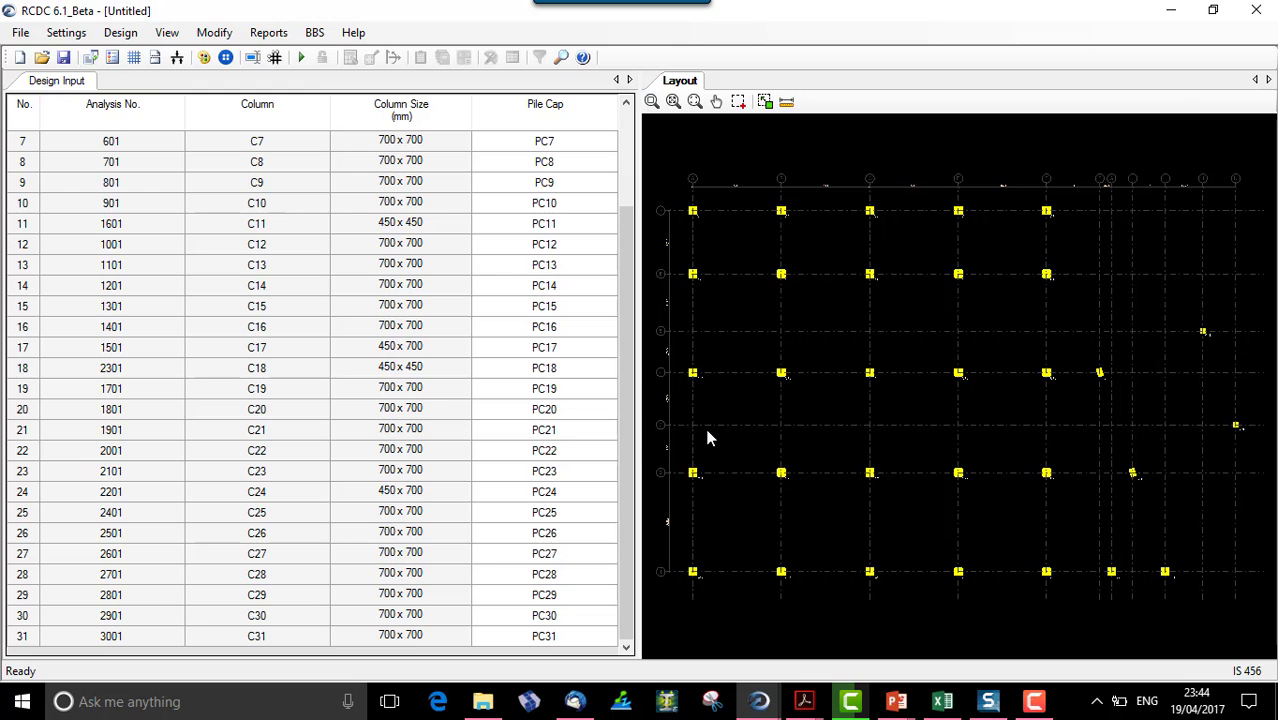
pyautogui.click(55, 31)
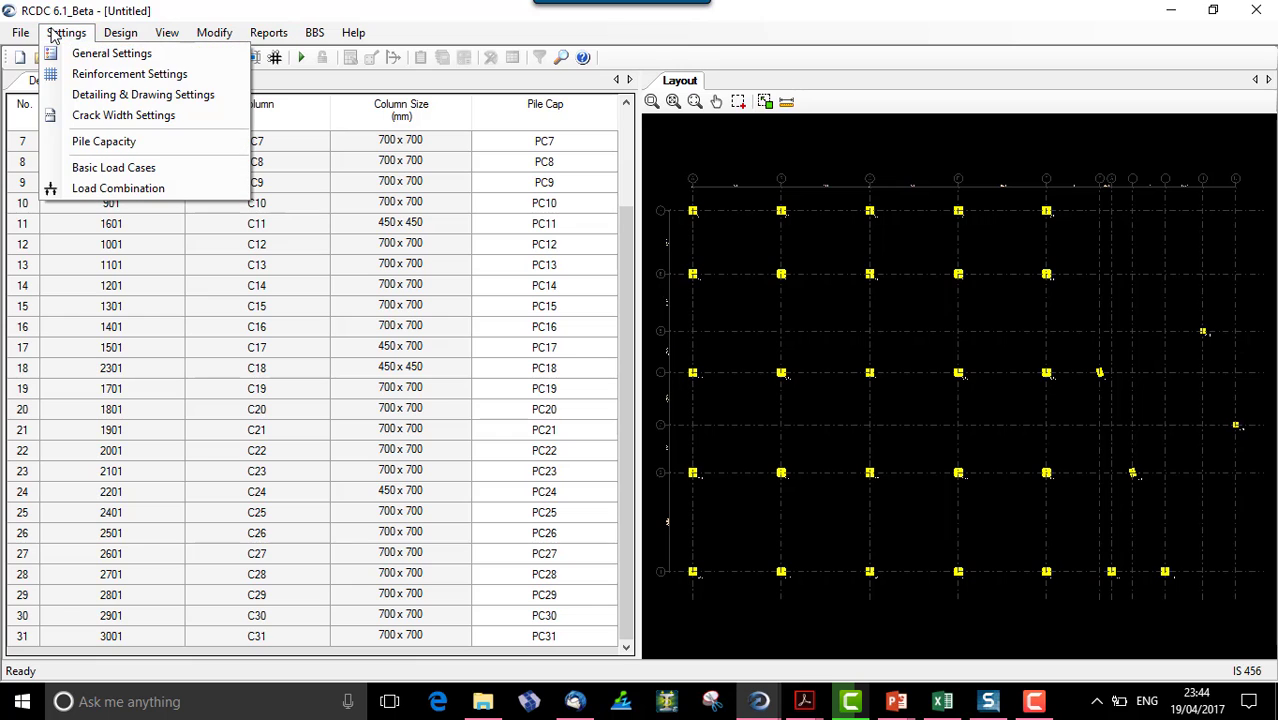
pyautogui.click(60, 54)
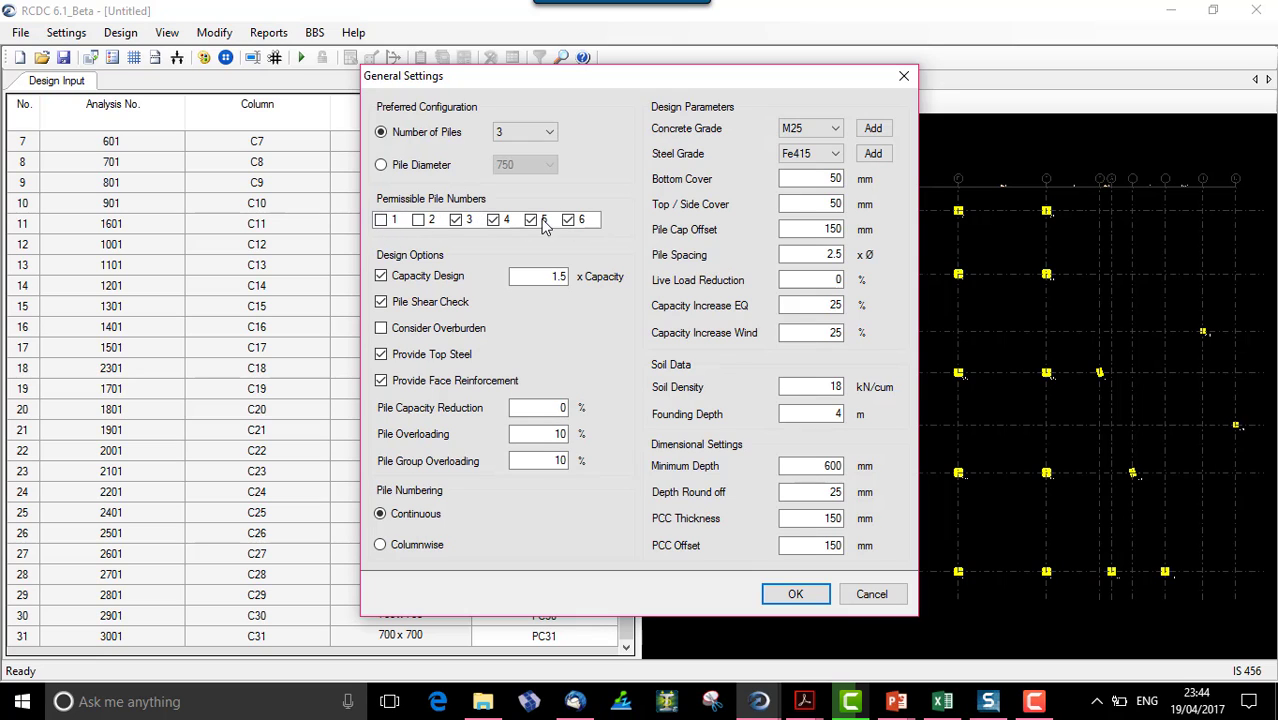
# Add 1 and 2 to the permissible pile numbers and choose 1 as the preferred number of piles.
pyautogui.click(384, 222)
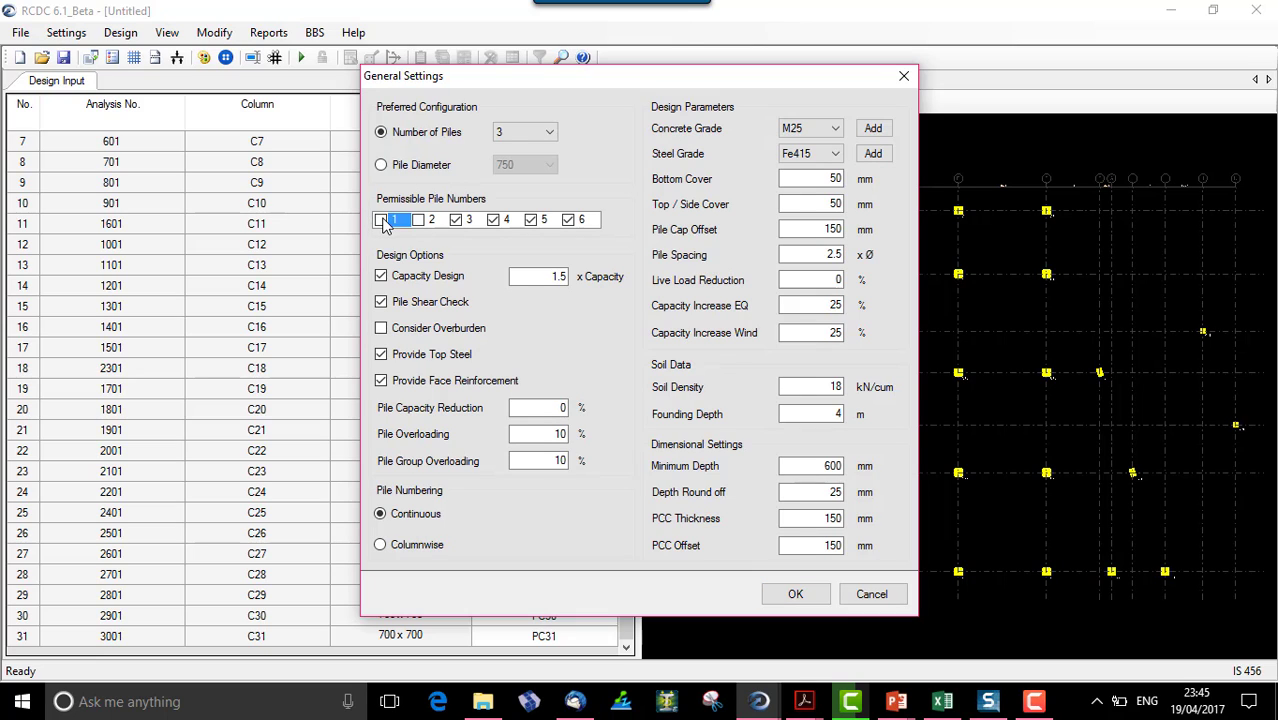
pyautogui.click(381, 220)
pyautogui.click(418, 220)
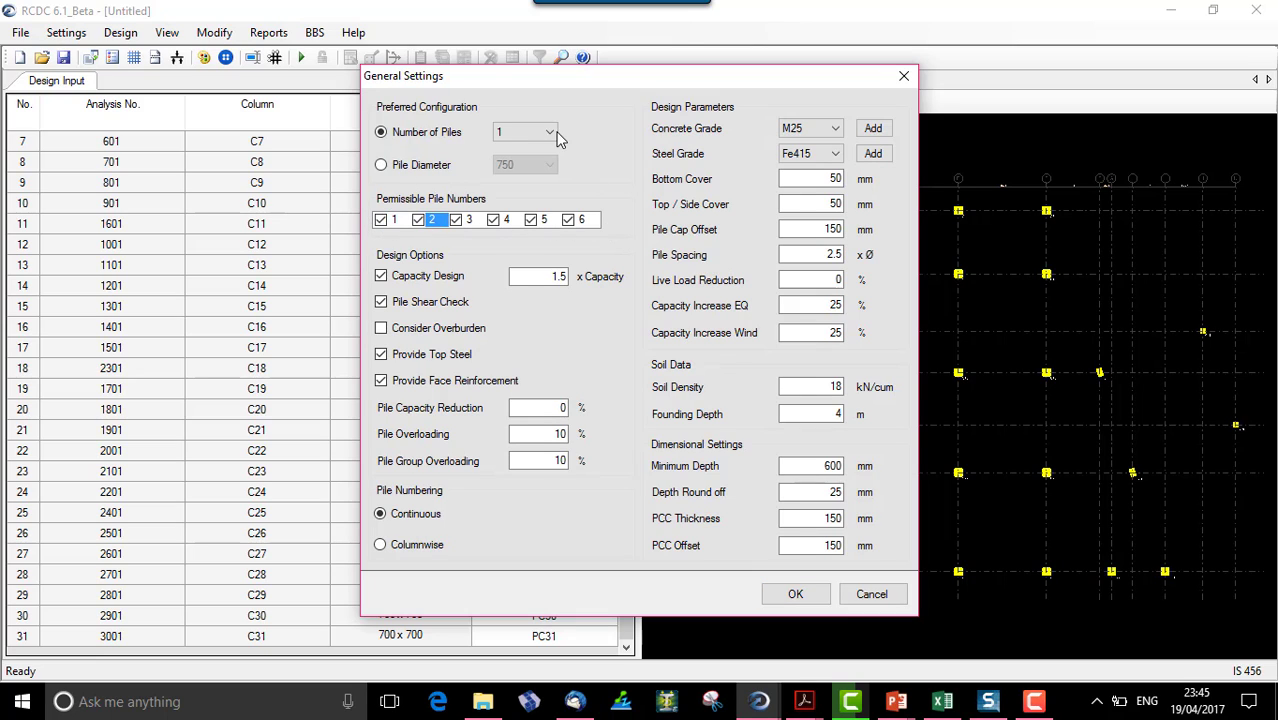
pyautogui.click(556, 136)
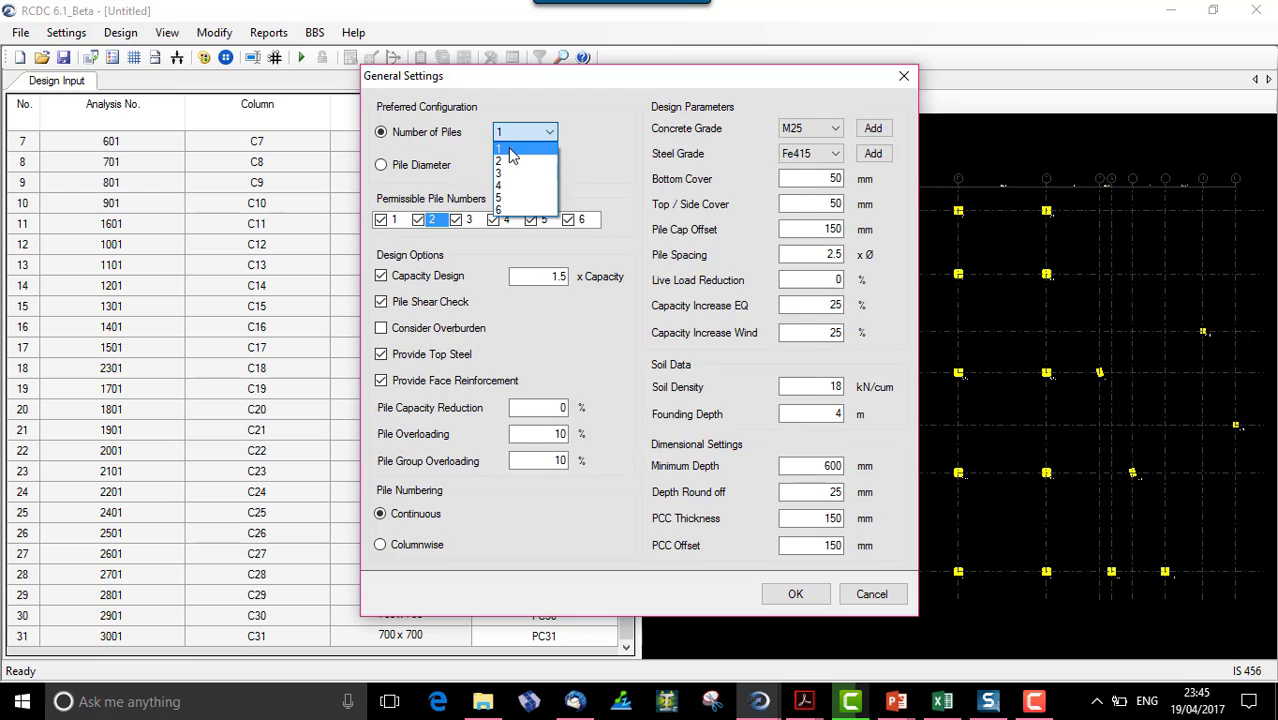
pyautogui.click(512, 149)
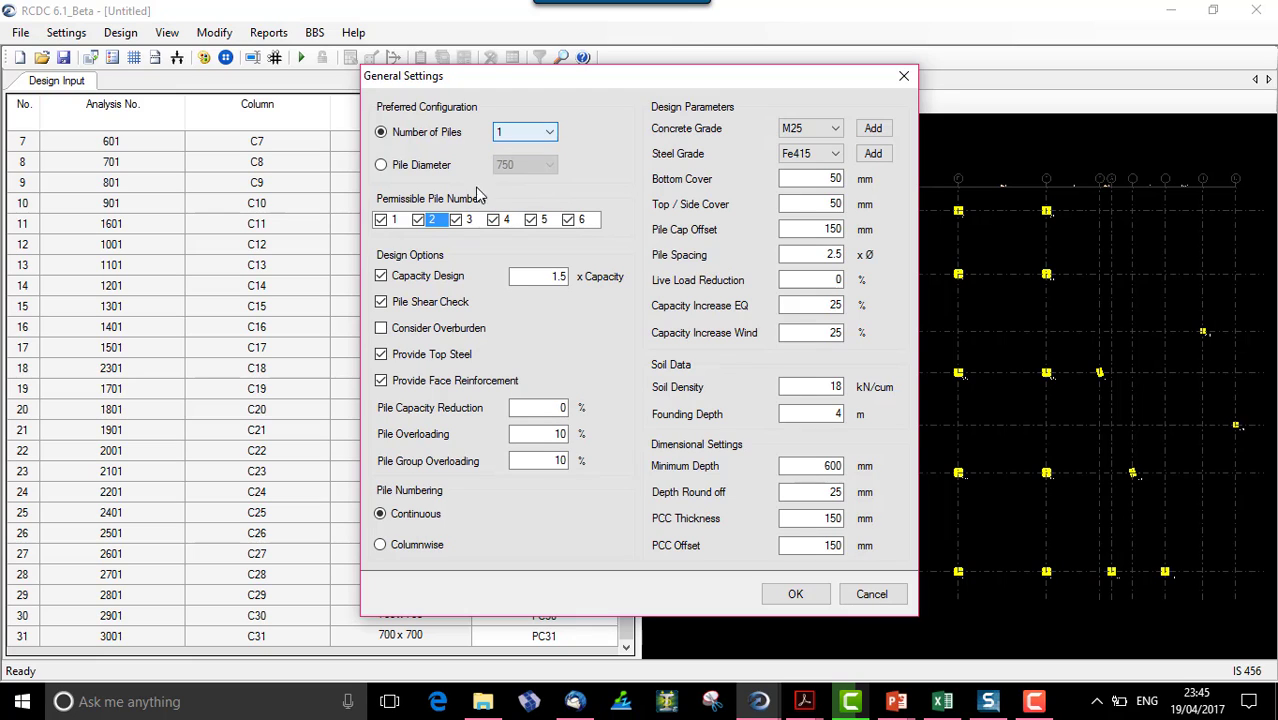
# Exclude 1 and 2 from the permissible pile numbers and choose 3 as the preferred number of piles.
pyautogui.click(418, 220)
pyautogui.click(381, 220)
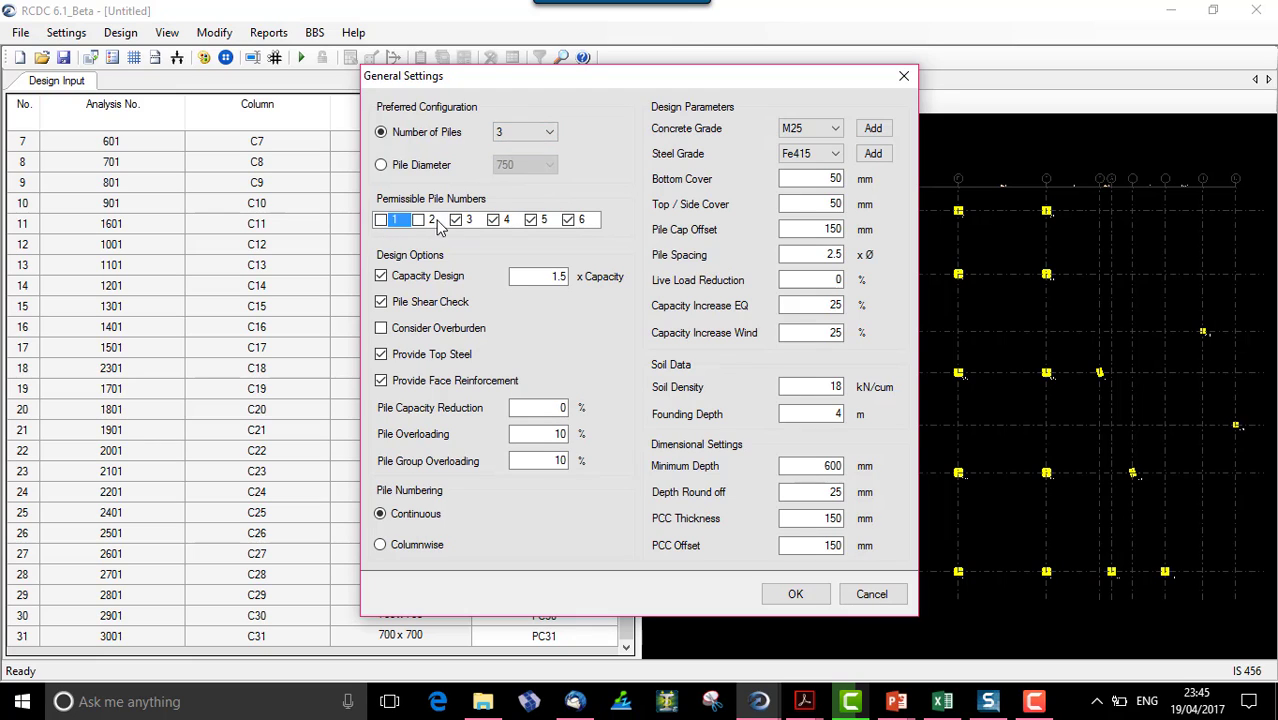
pyautogui.click(549, 133)
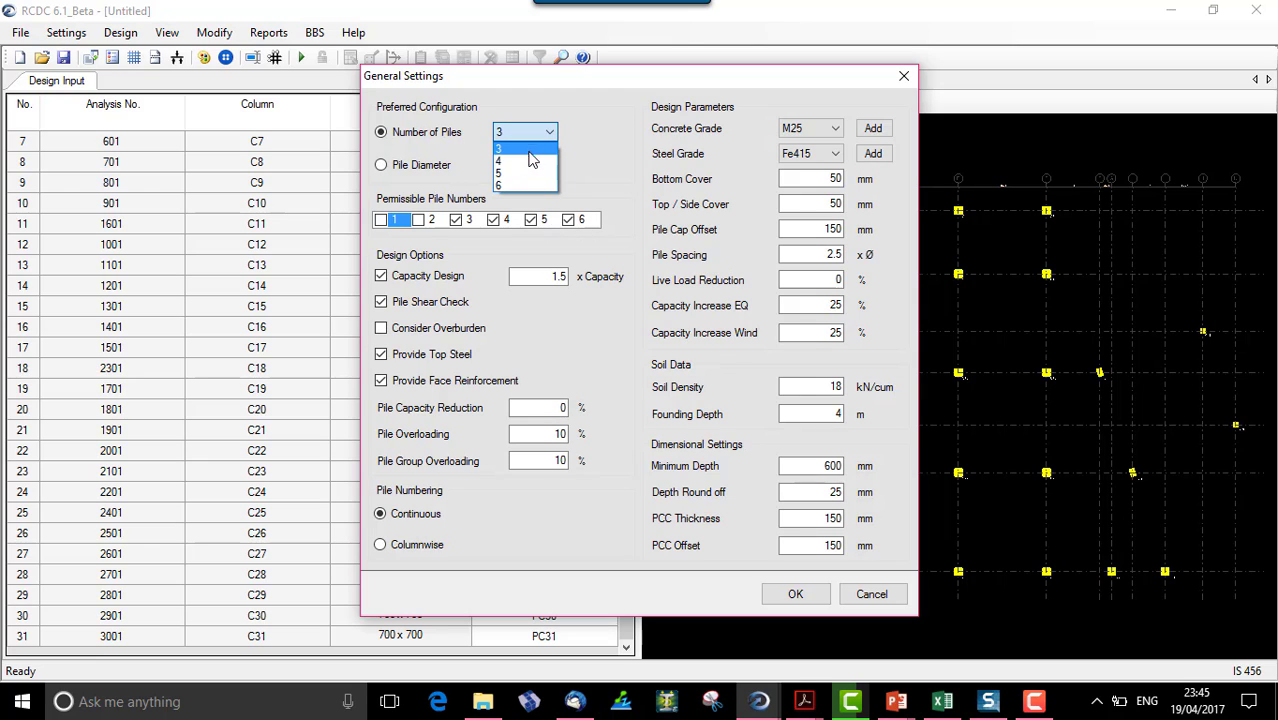
pyautogui.click(527, 147)
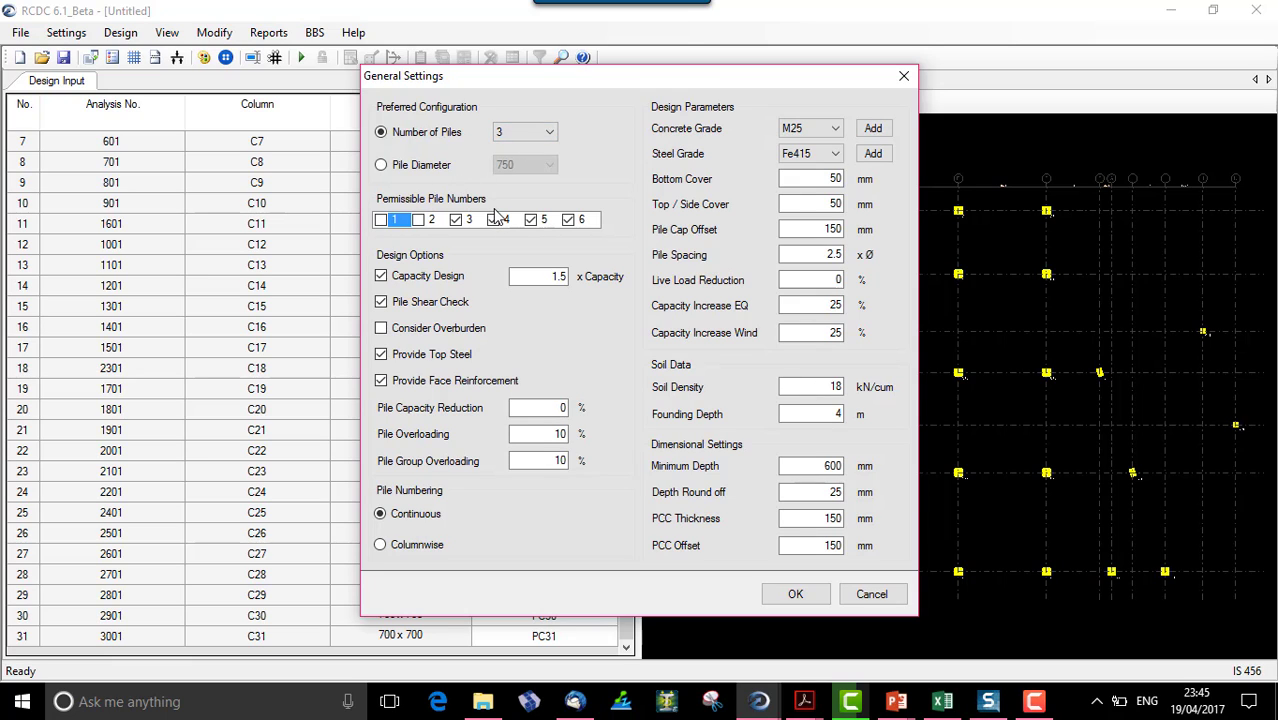
# Switch the preferred configuration from number of piles to pile diameter, with 750 as the diameter.
pyautogui.click(552, 134)
pyautogui.click(552, 134)
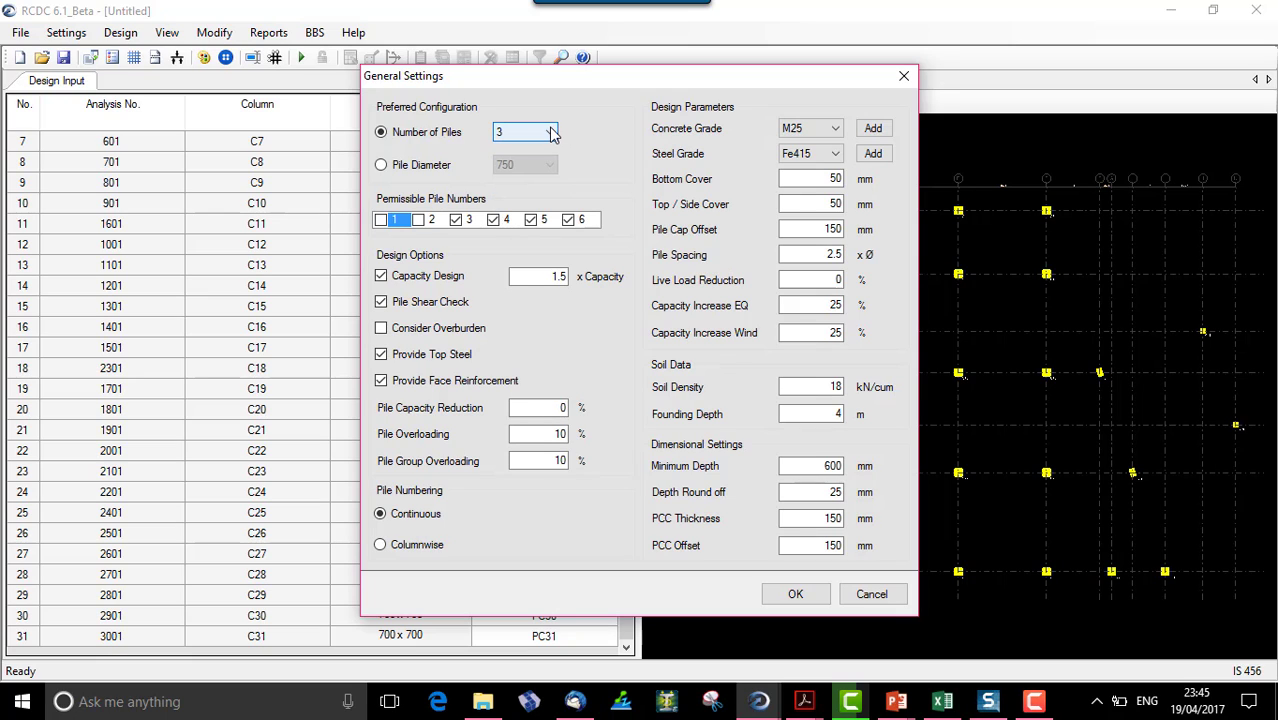
pyautogui.click(446, 168)
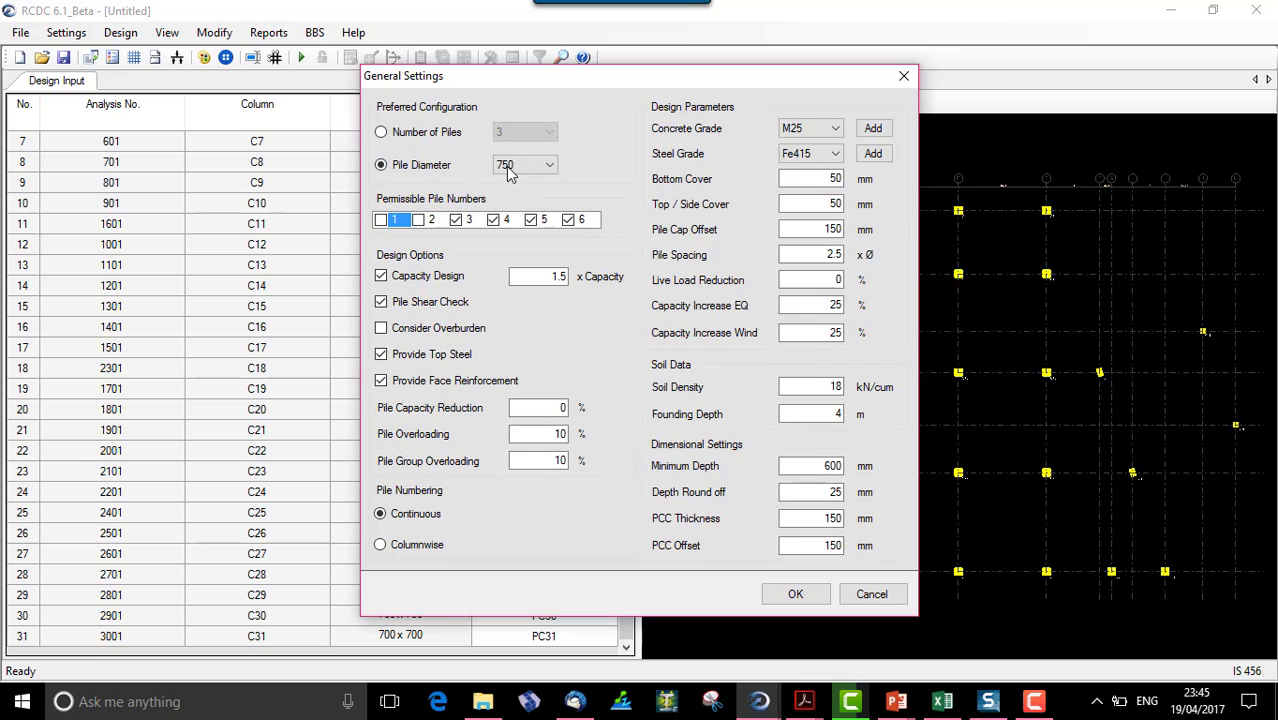
pyautogui.click(510, 166)
pyautogui.click(512, 184)
# Examine the capacity design factor, the overburden option, the pile capacity reduction and the pile overloading settings.
pyautogui.click(555, 276)
pyautogui.click(381, 331)
pyautogui.click(381, 331)
pyautogui.doubleClick(546, 411)
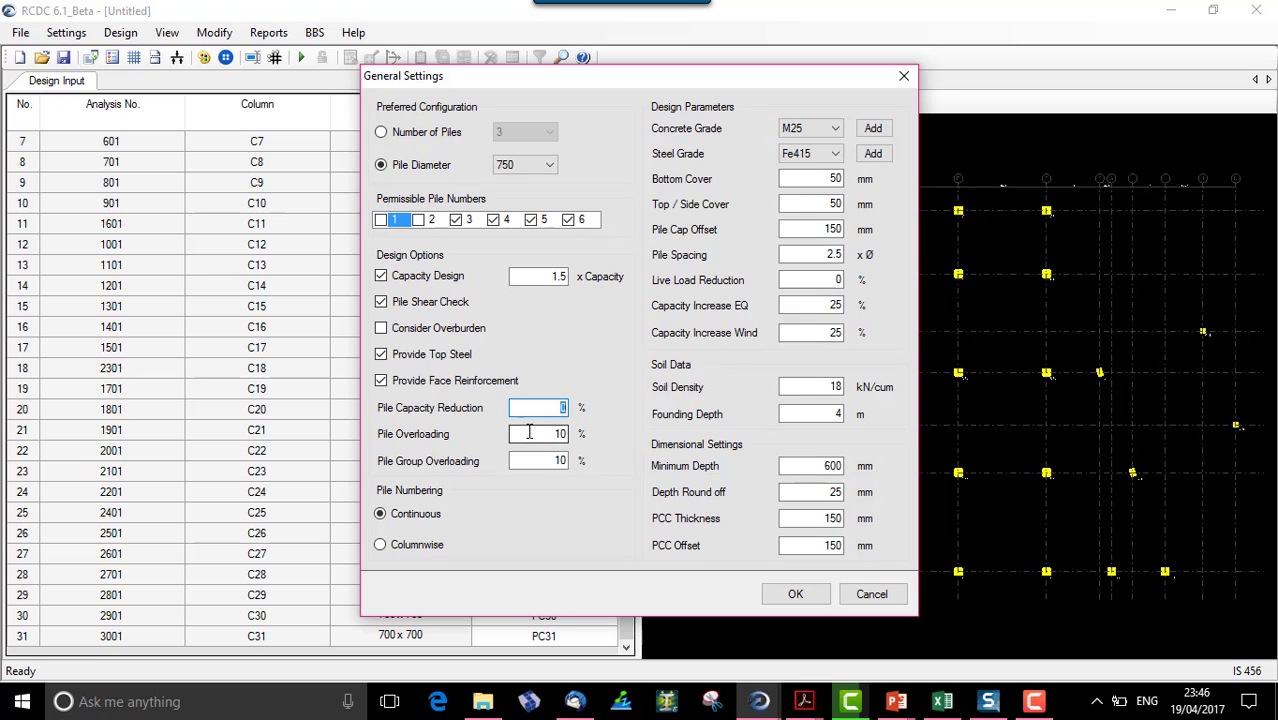
pyautogui.doubleClick(529, 432)
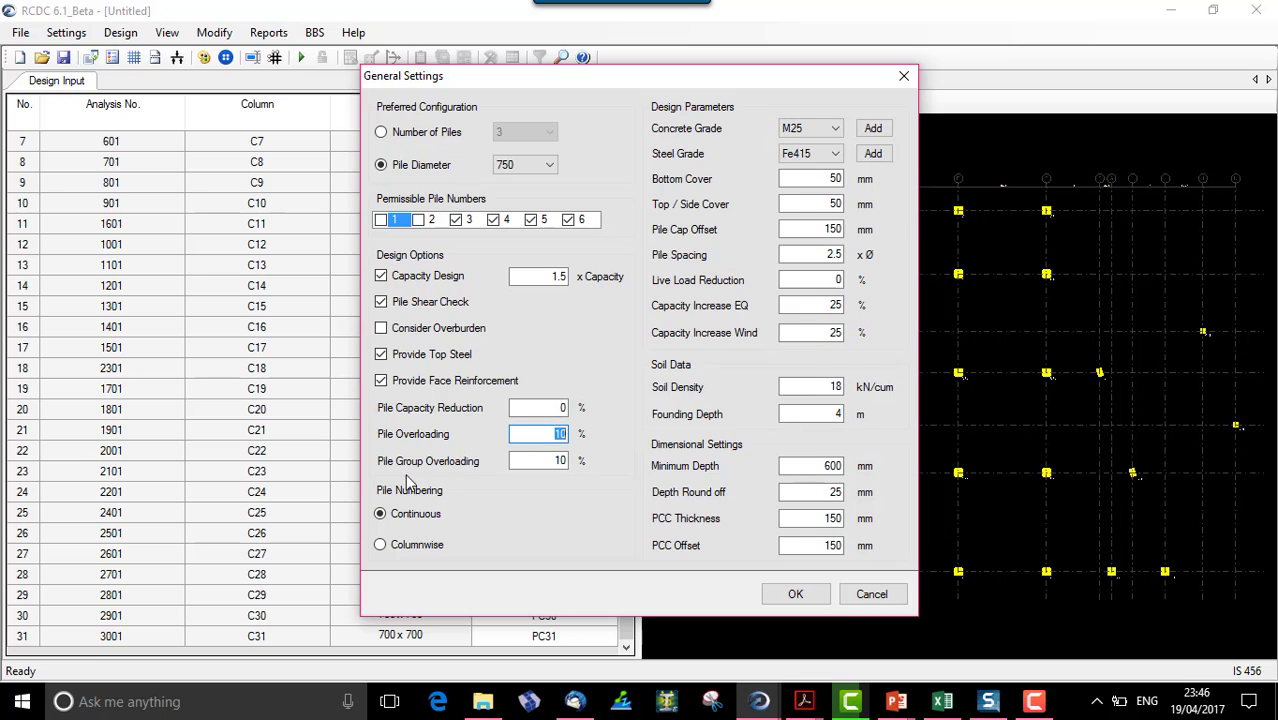
# Set the pile group overloading to 15% and the pile overloading to 20%.
pyautogui.doubleClick(553, 460)
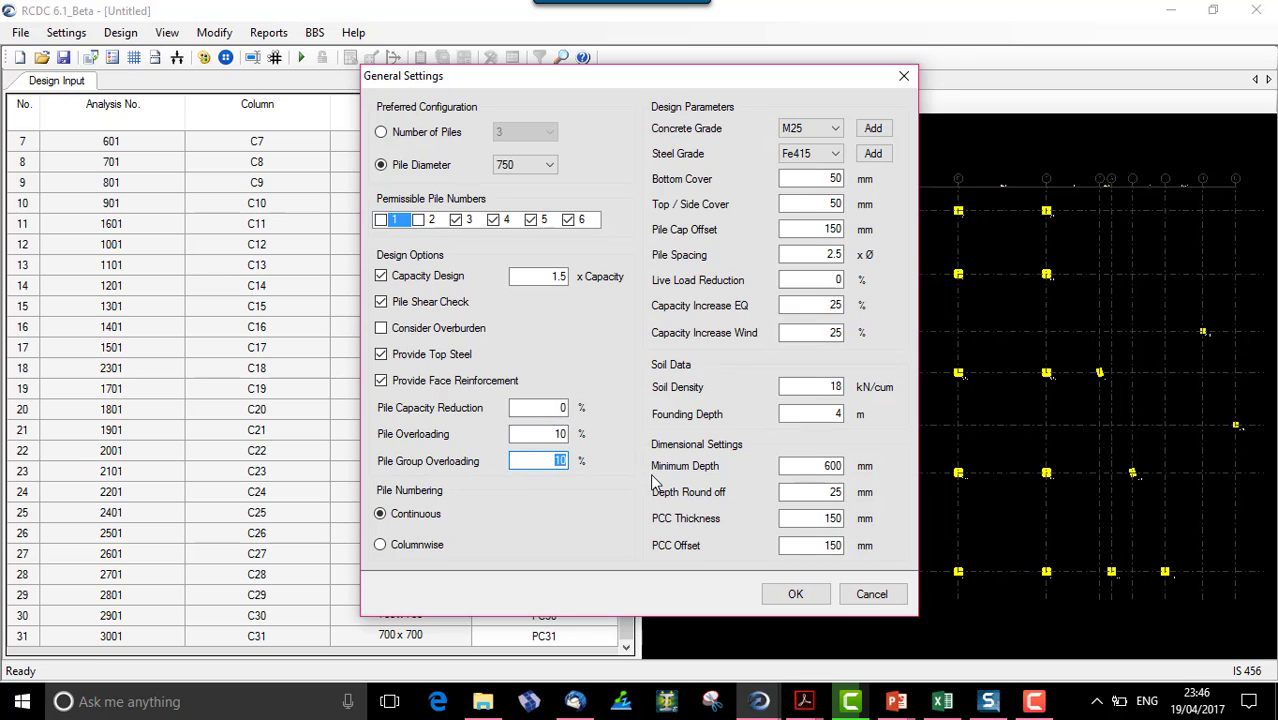
pyautogui.write('15')
pyautogui.doubleClick(555, 434)
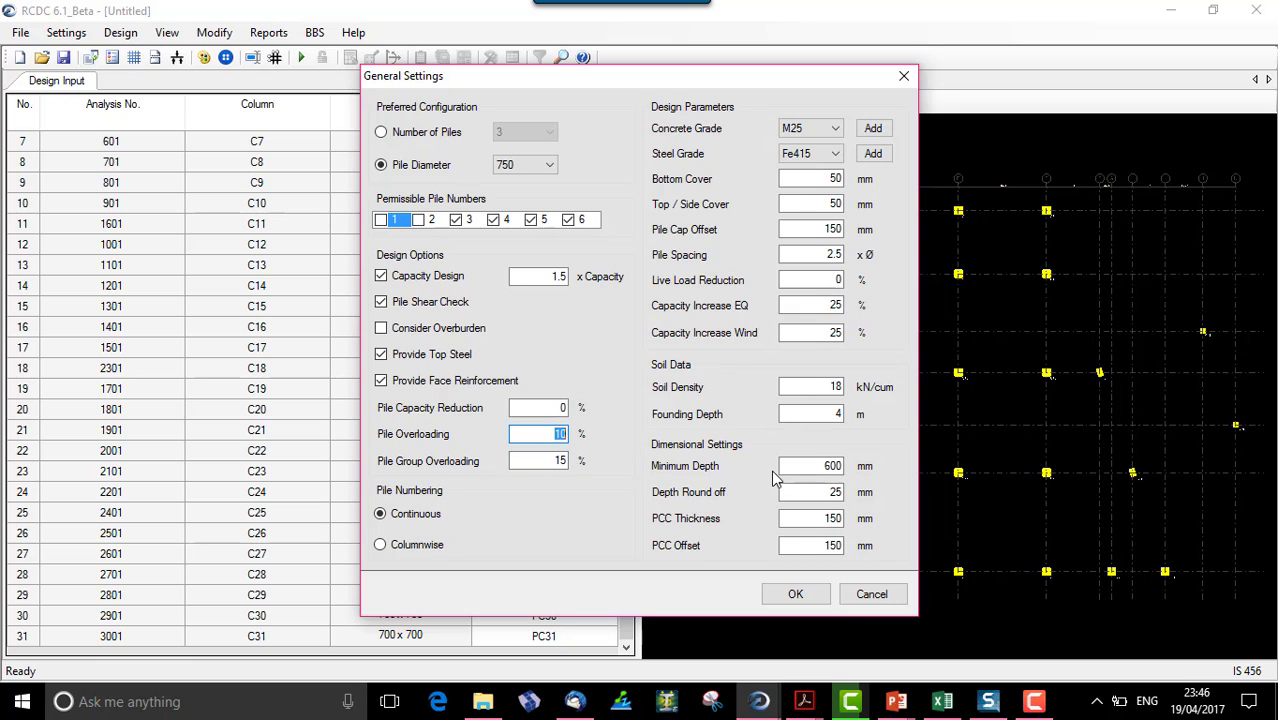
pyautogui.write('20')
pyautogui.click(533, 460)
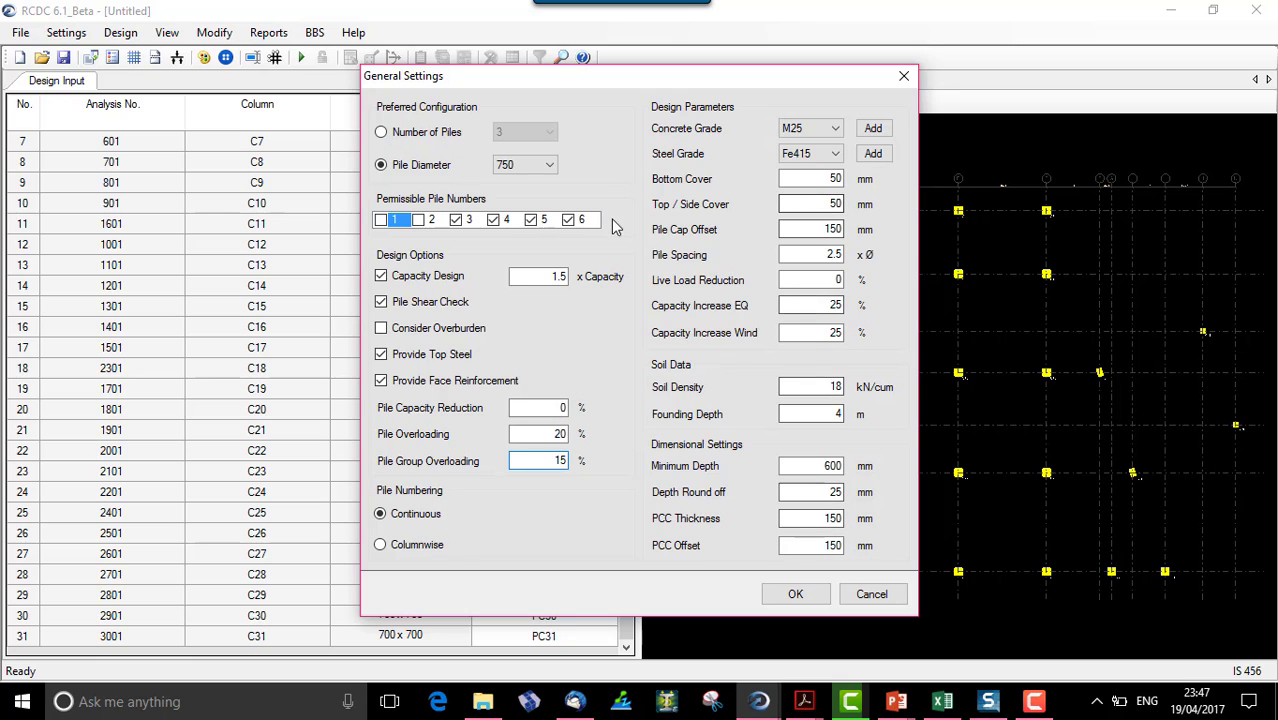
# Check the pile cap offset and pile spacing, and accept the general settings.
pyautogui.click(791, 230)
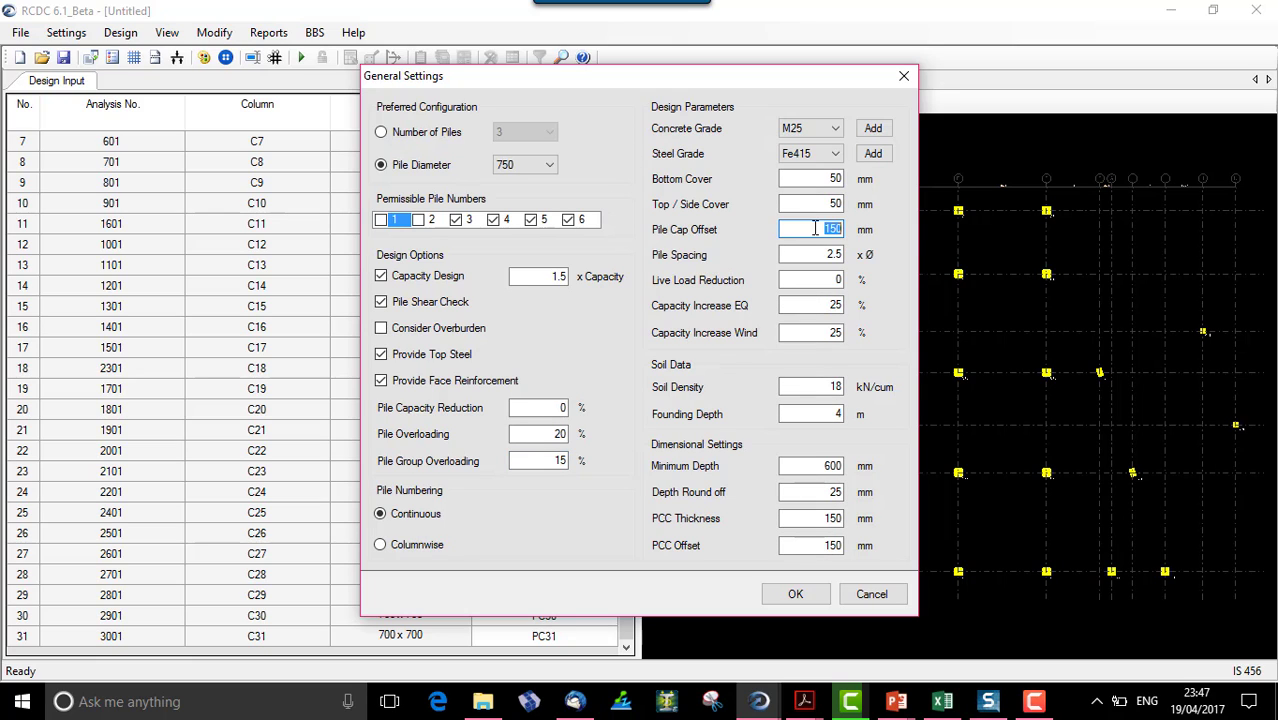
pyautogui.doubleClick(813, 253)
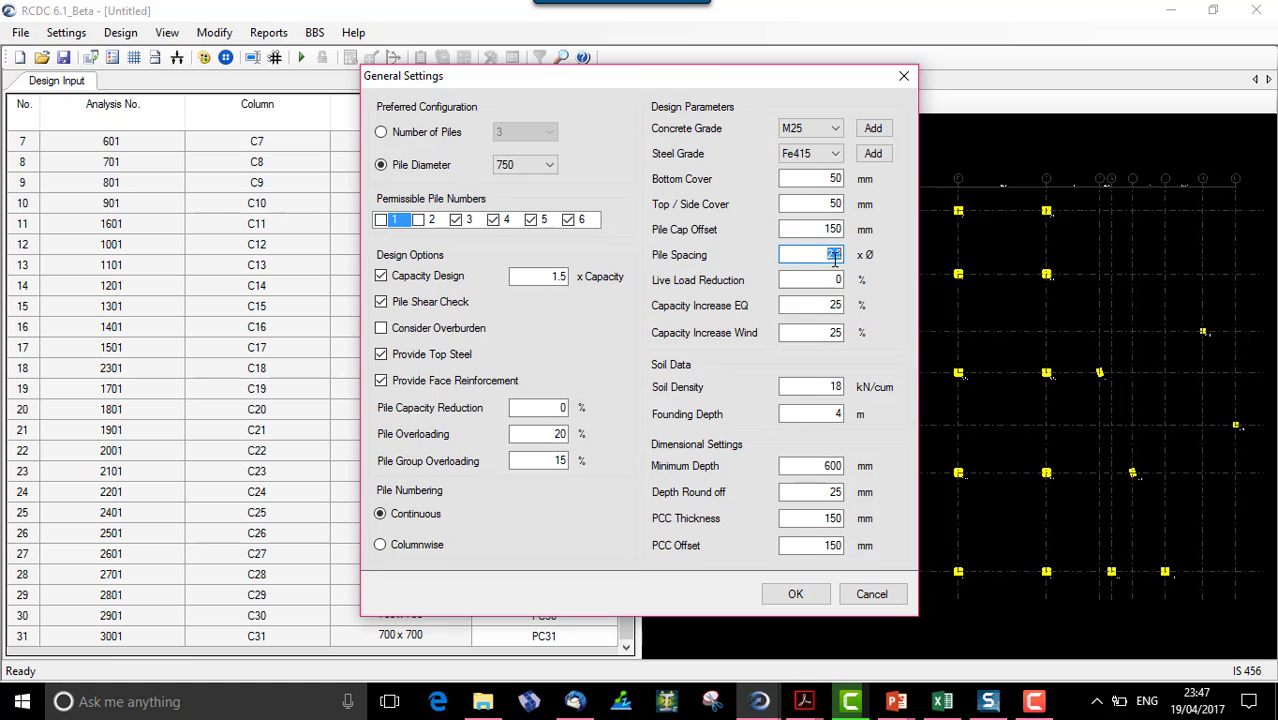
pyautogui.click(793, 596)
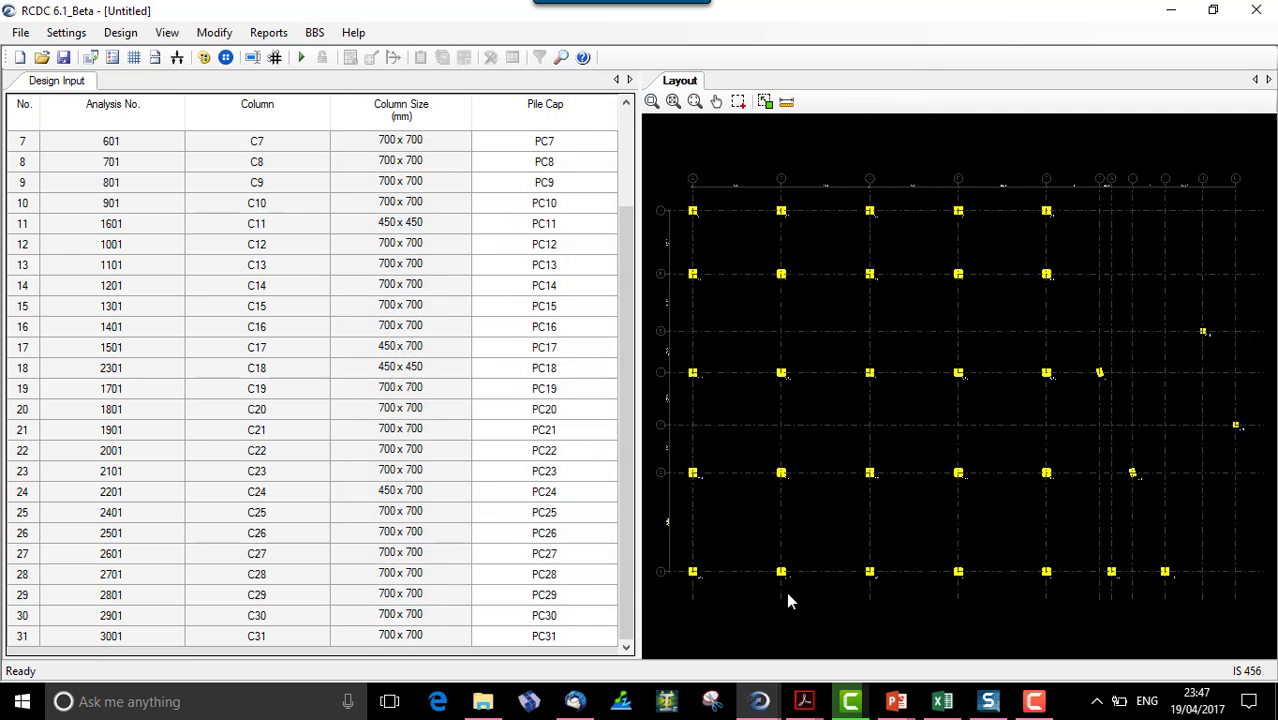
# Review the compression, tension and shear capacities defined for the 750 diameter pile and accept the pile capacity table.
pyautogui.click(63, 34)
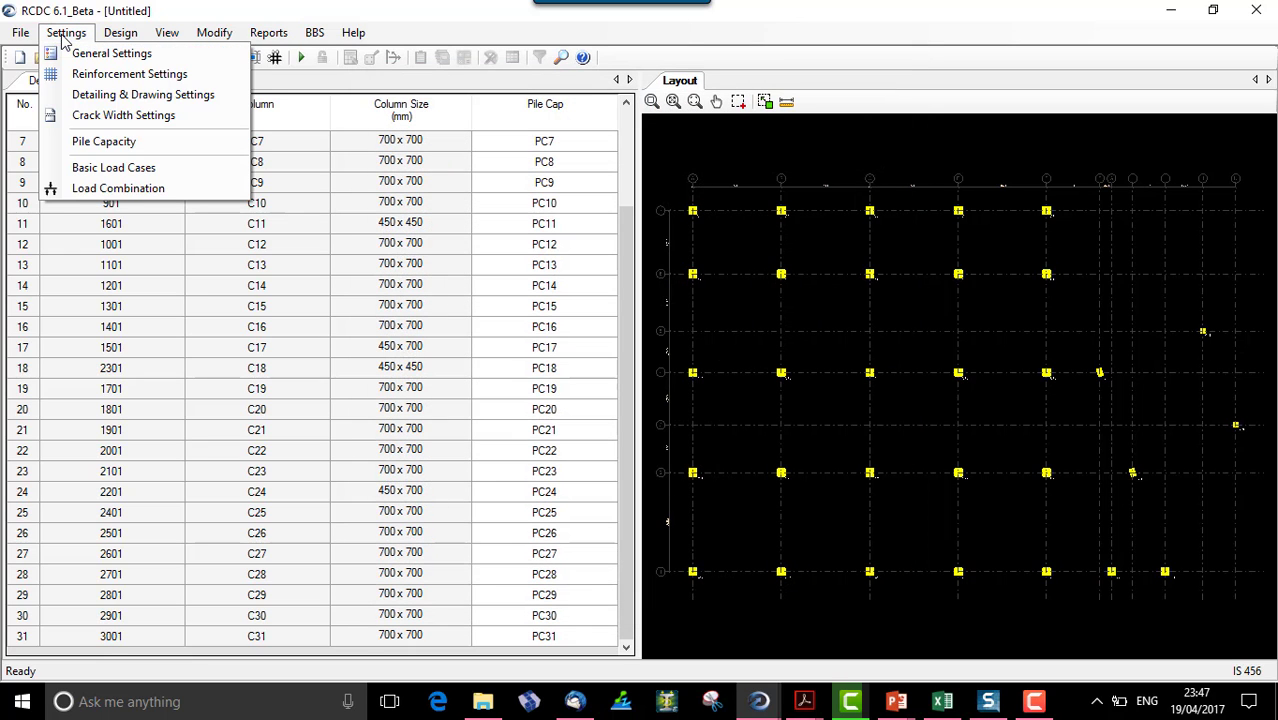
pyautogui.click(112, 141)
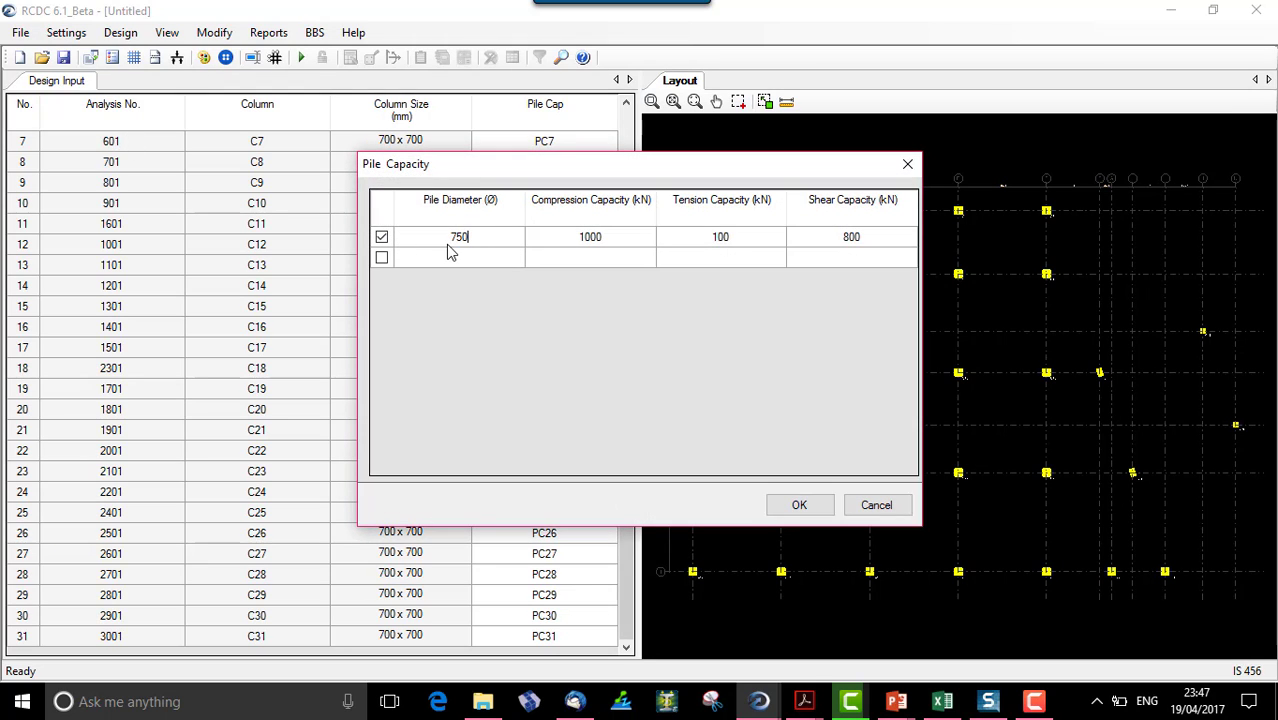
pyautogui.click(700, 250)
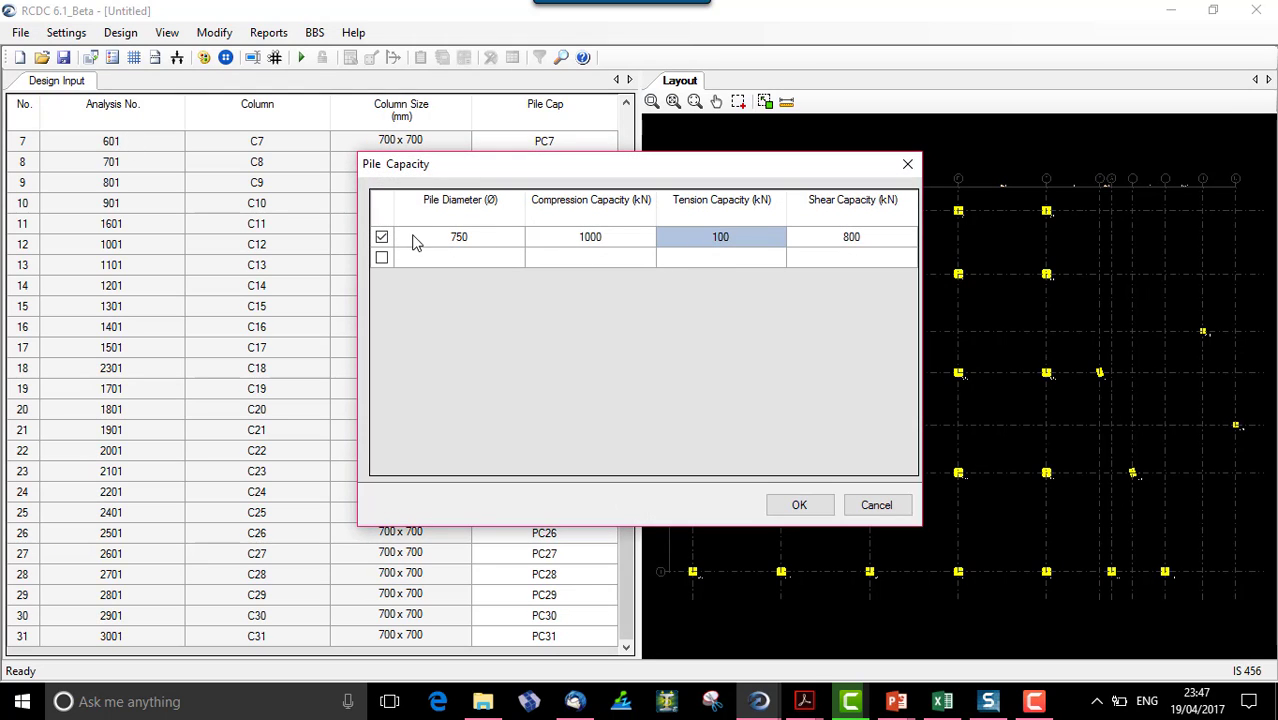
pyautogui.click(508, 246)
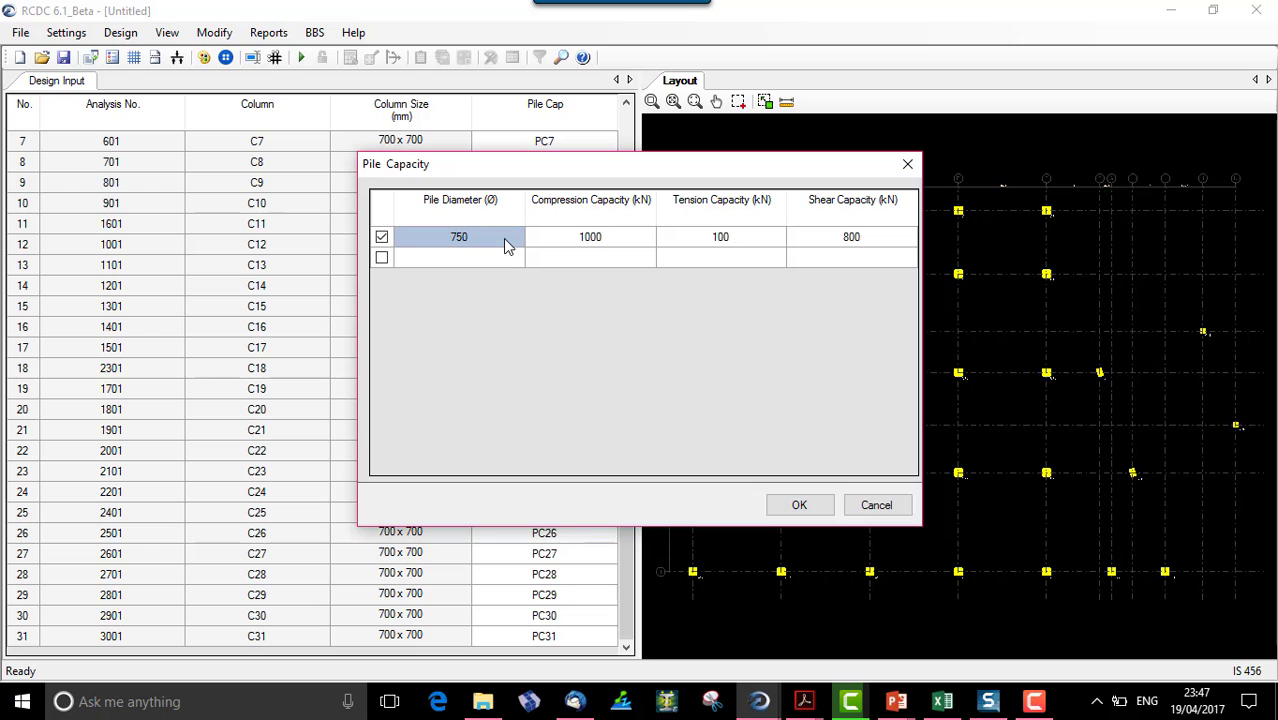
pyautogui.click(563, 247)
pyautogui.click(690, 248)
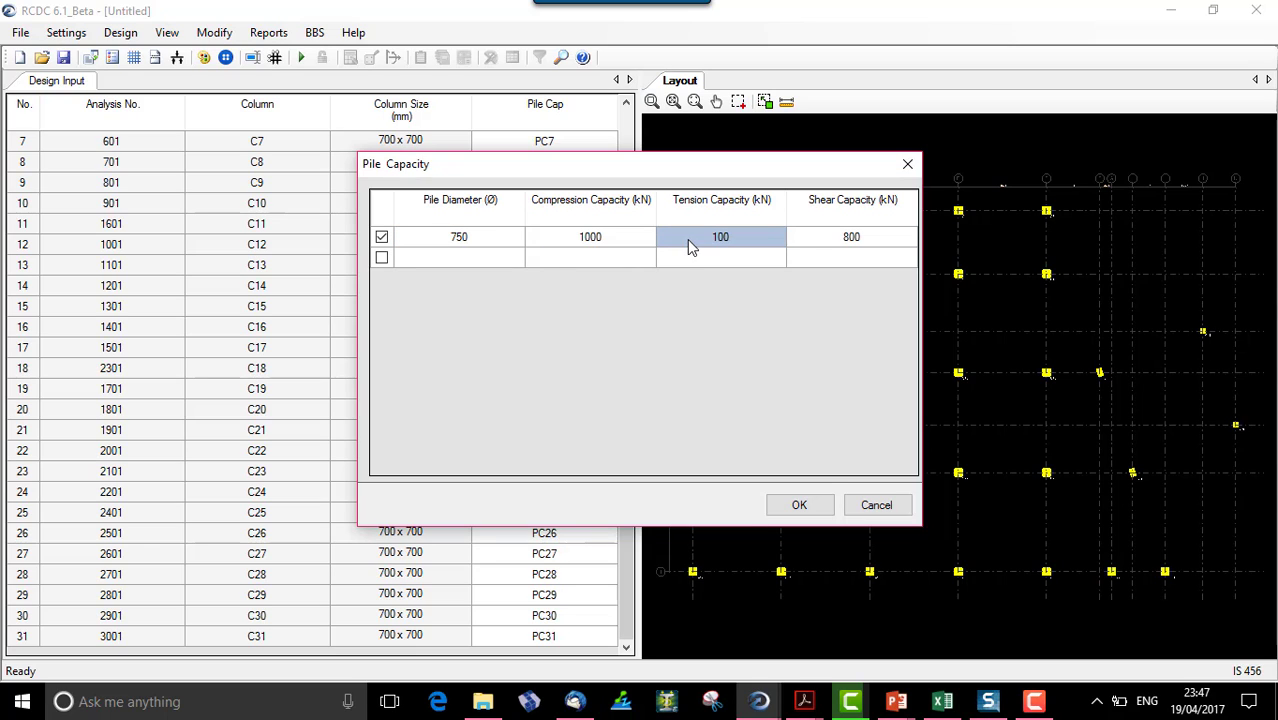
pyautogui.click(830, 237)
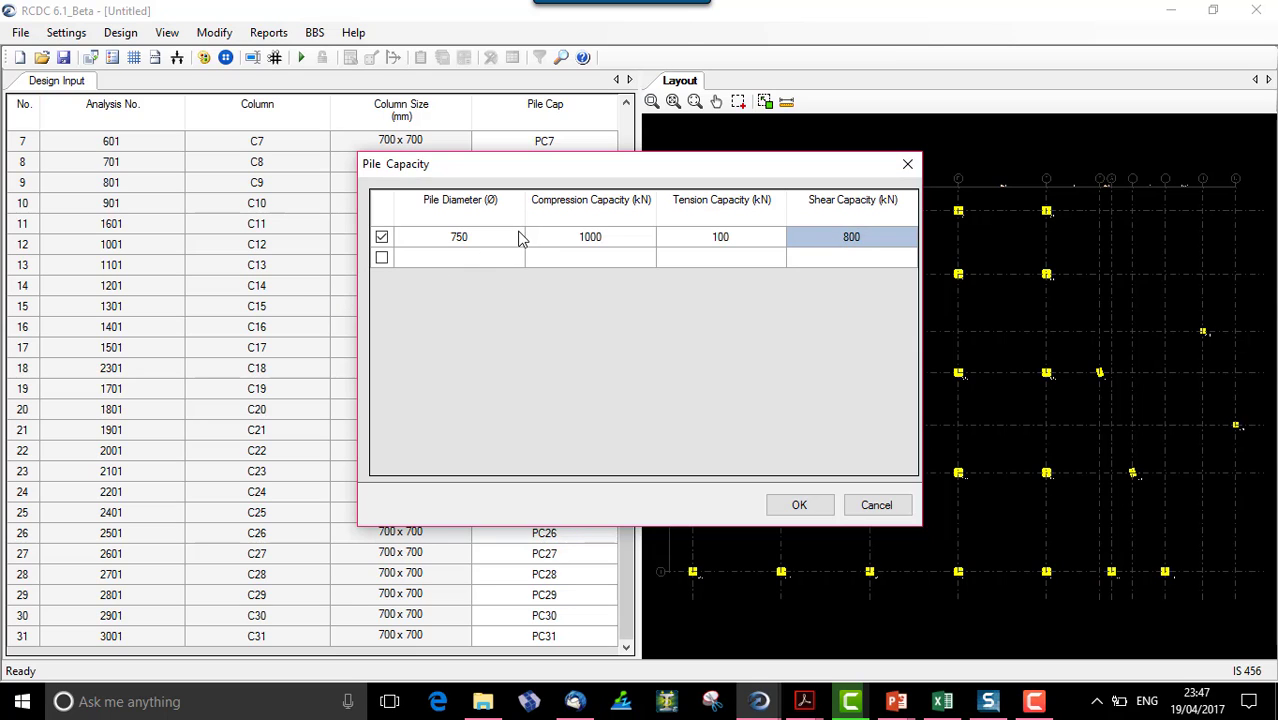
pyautogui.click(795, 505)
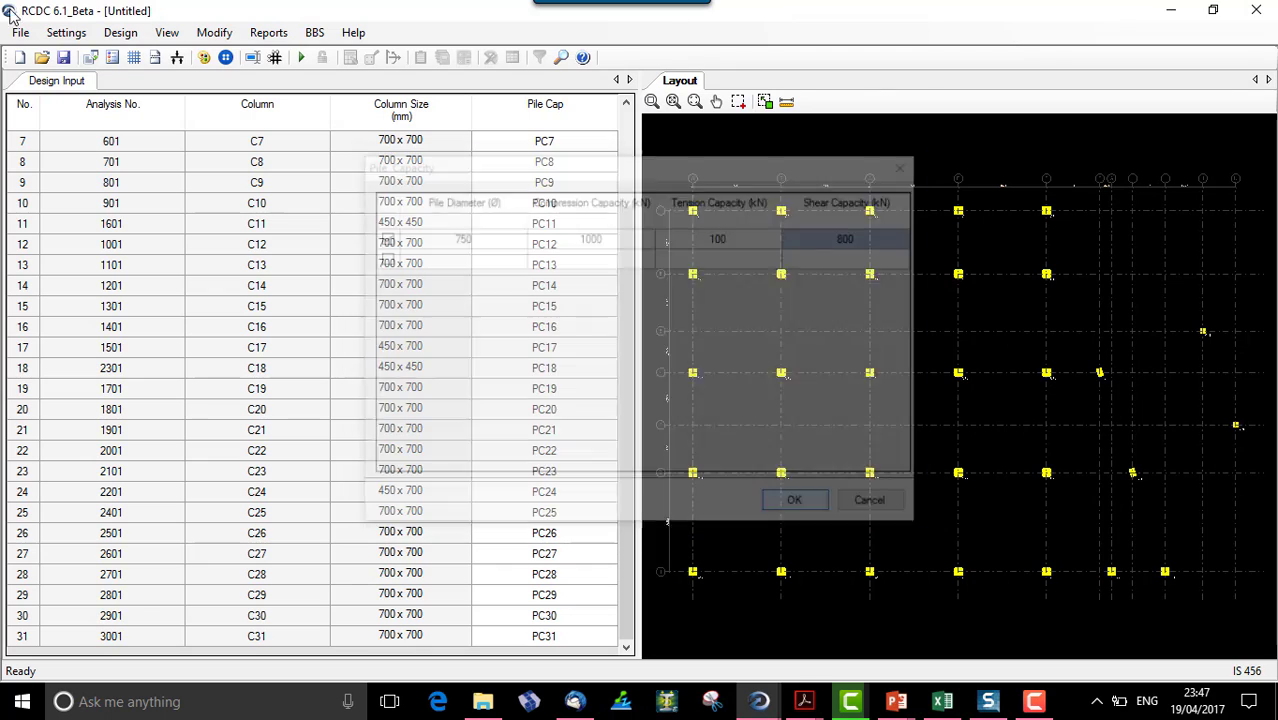
# Review the basic load cases and the design and sizing load combinations, accepting both sets as defined.
pyautogui.click(70, 35)
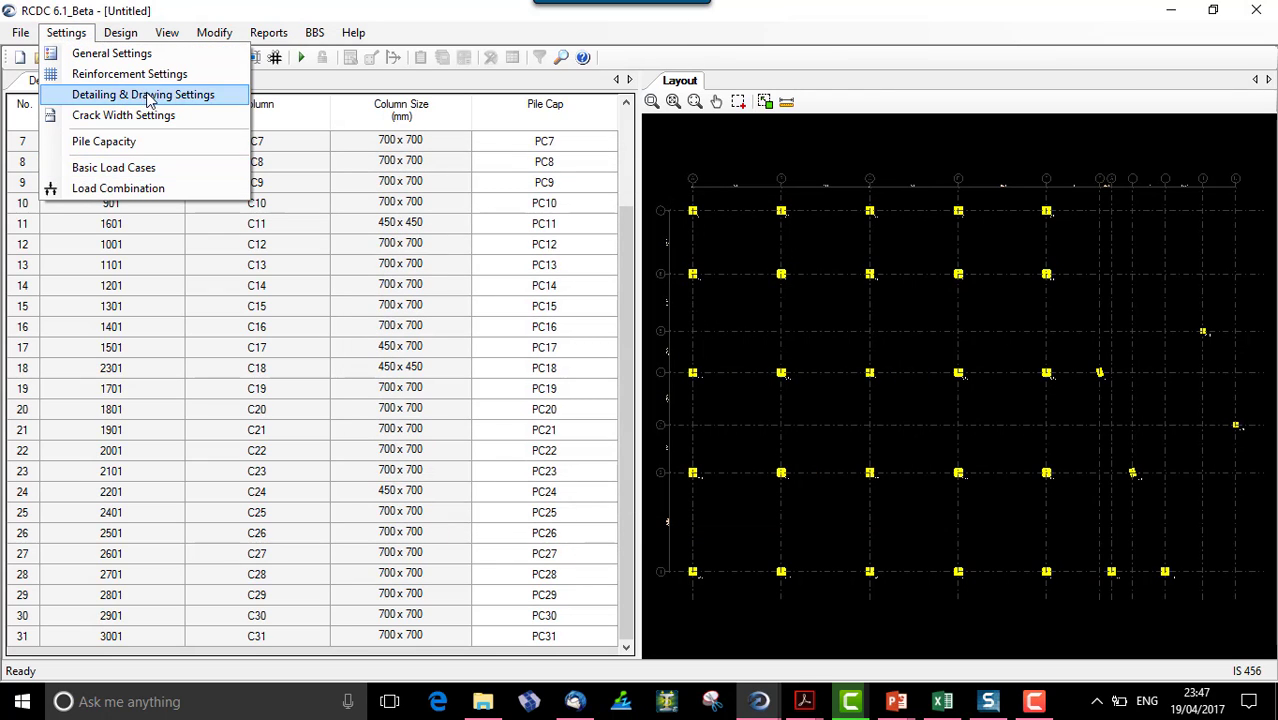
pyautogui.click(130, 167)
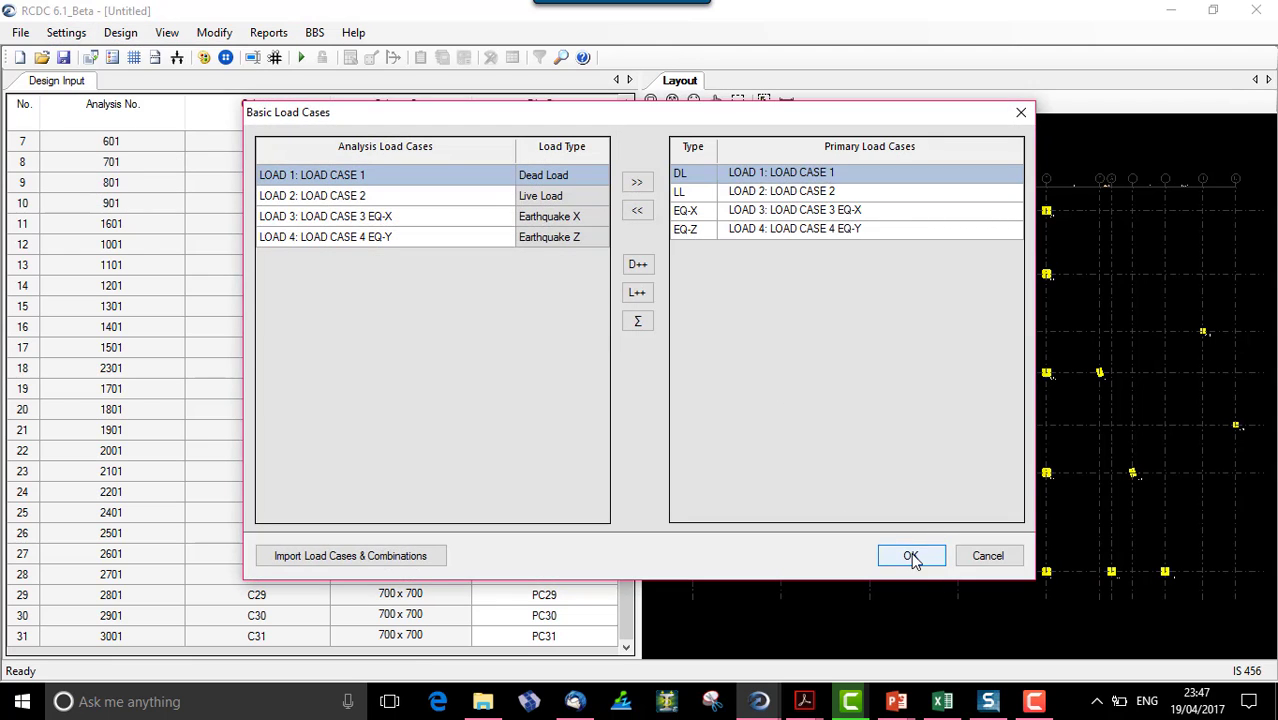
pyautogui.click(911, 556)
pyautogui.click(66, 32)
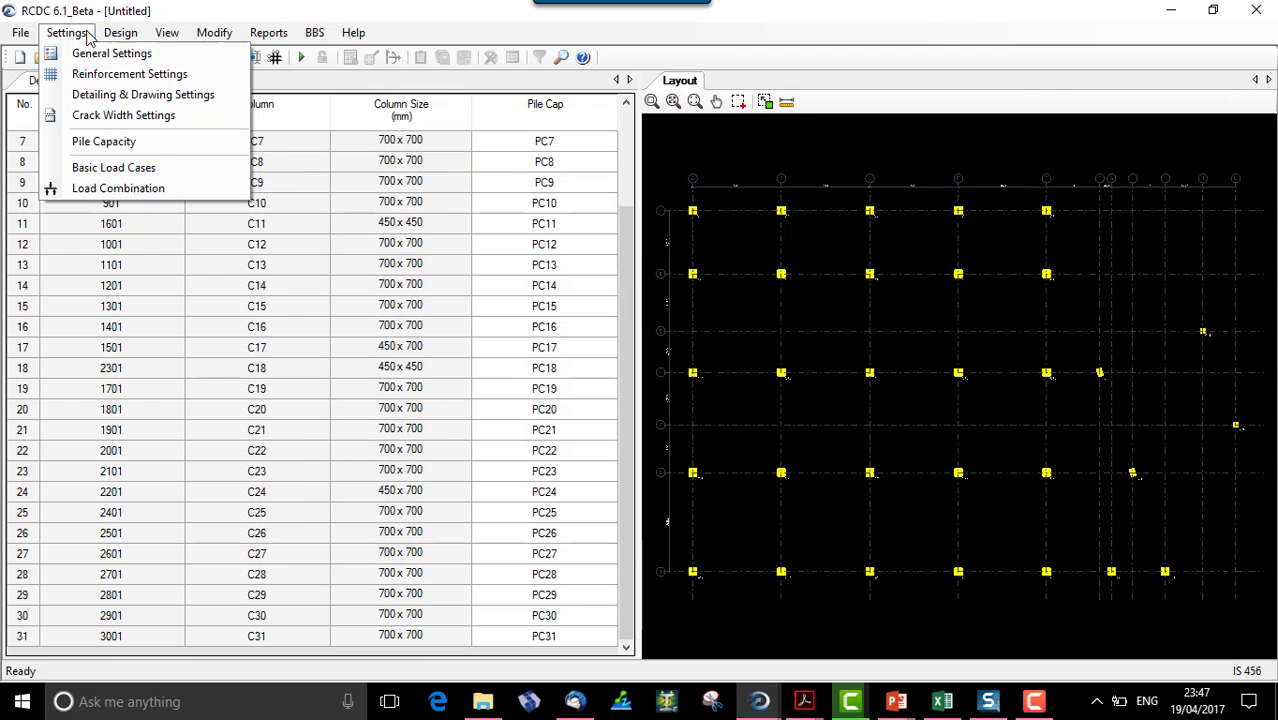
pyautogui.click(100, 188)
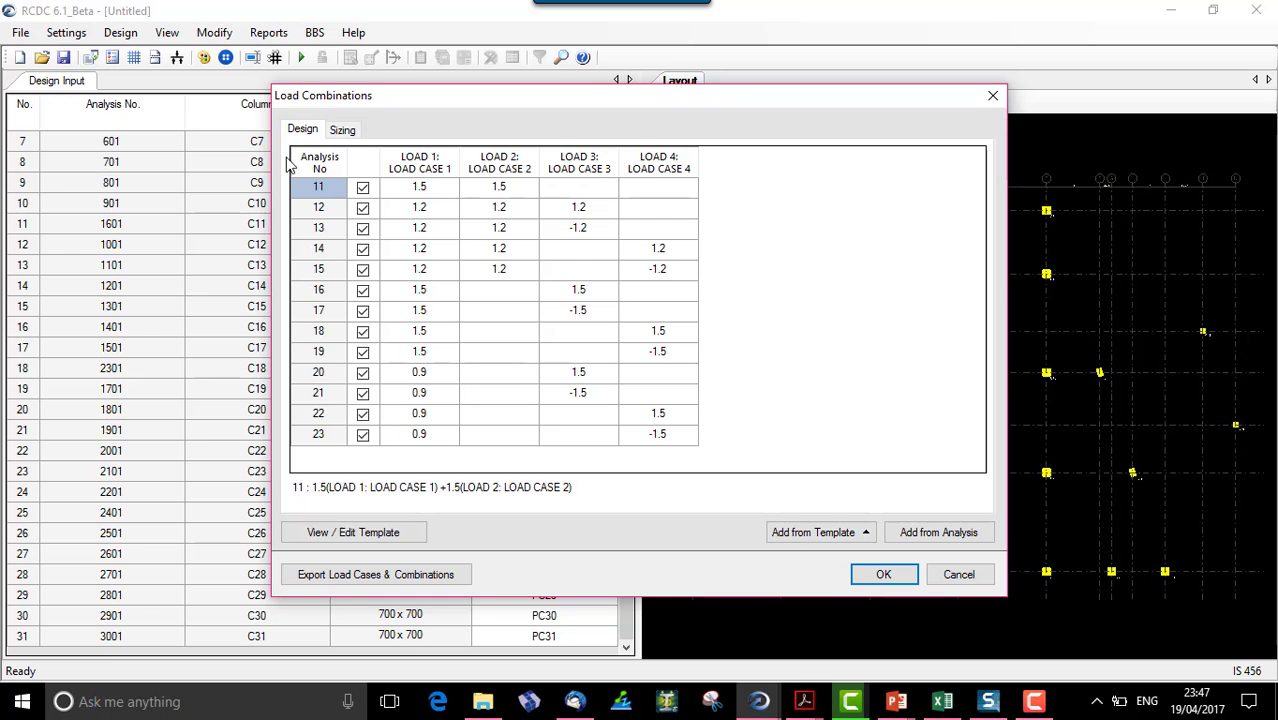
pyautogui.click(342, 129)
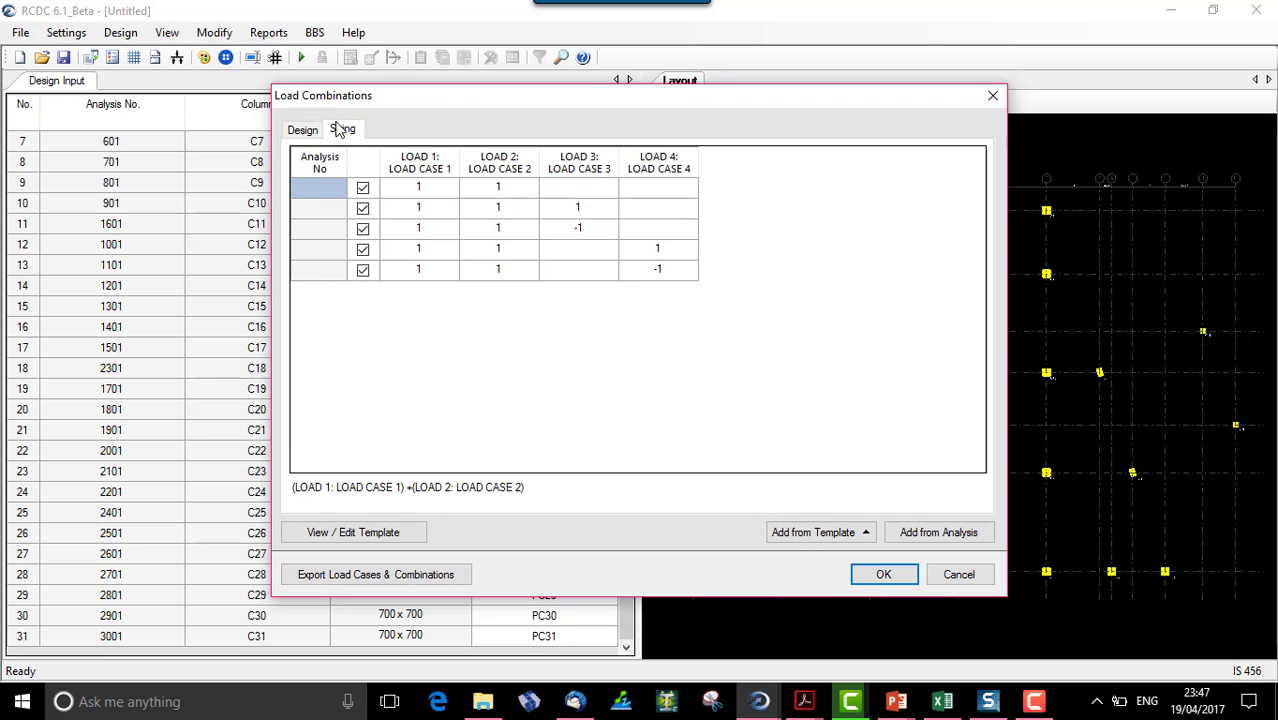
pyautogui.click(866, 577)
# Run the pile configuration and inspect the pile arrangement of pile cap PC1 in the layout.
pyautogui.click(301, 57)
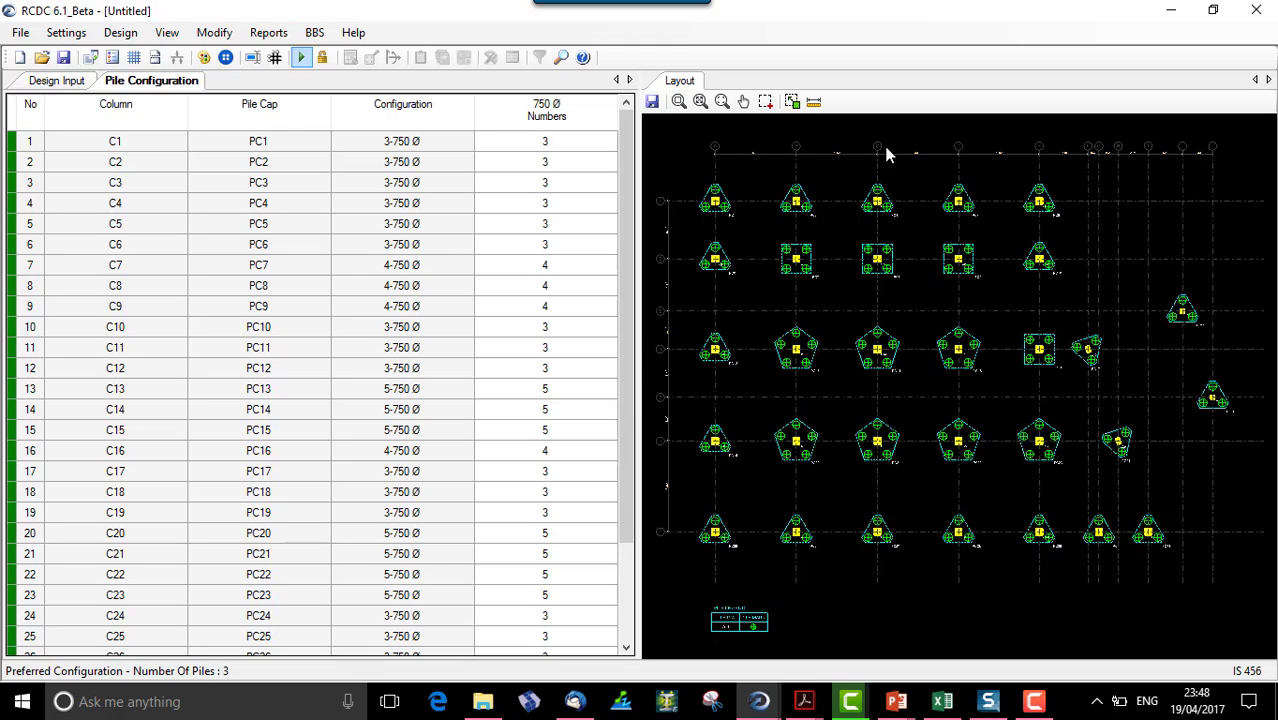
pyautogui.click(165, 148)
pyautogui.click(272, 150)
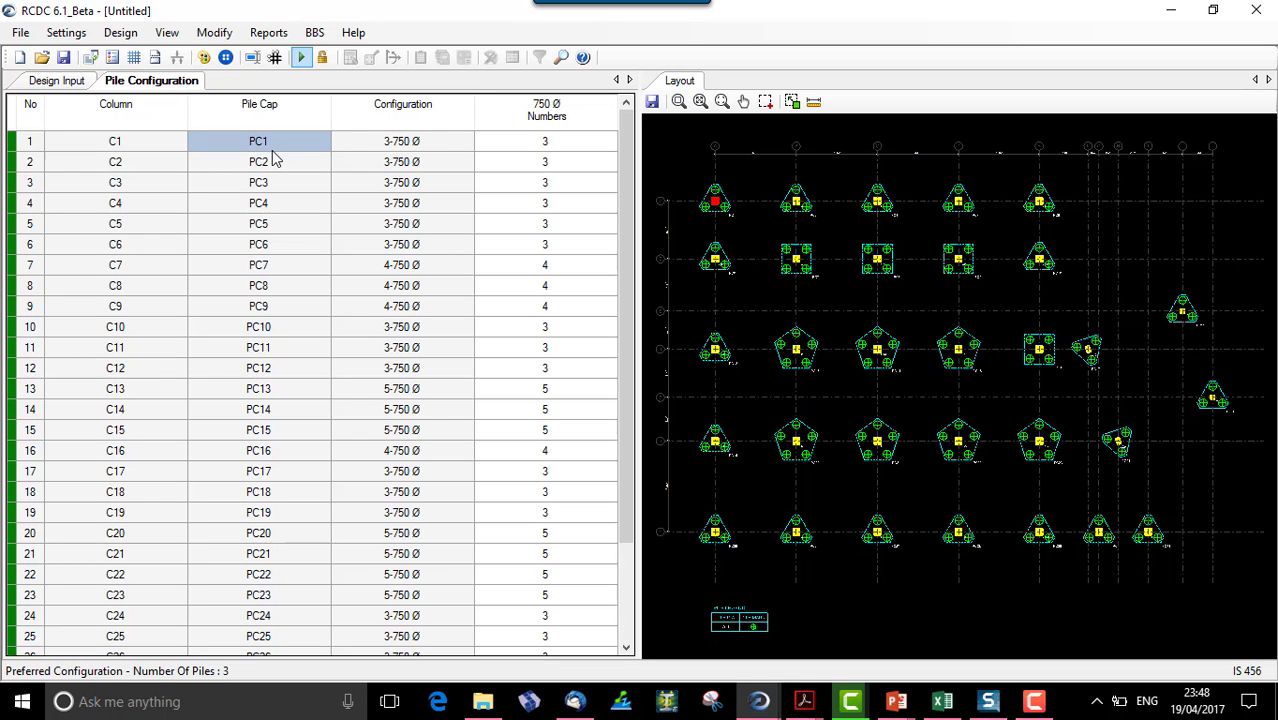
pyautogui.click(434, 143)
pyautogui.scroll(1, 730, 222)
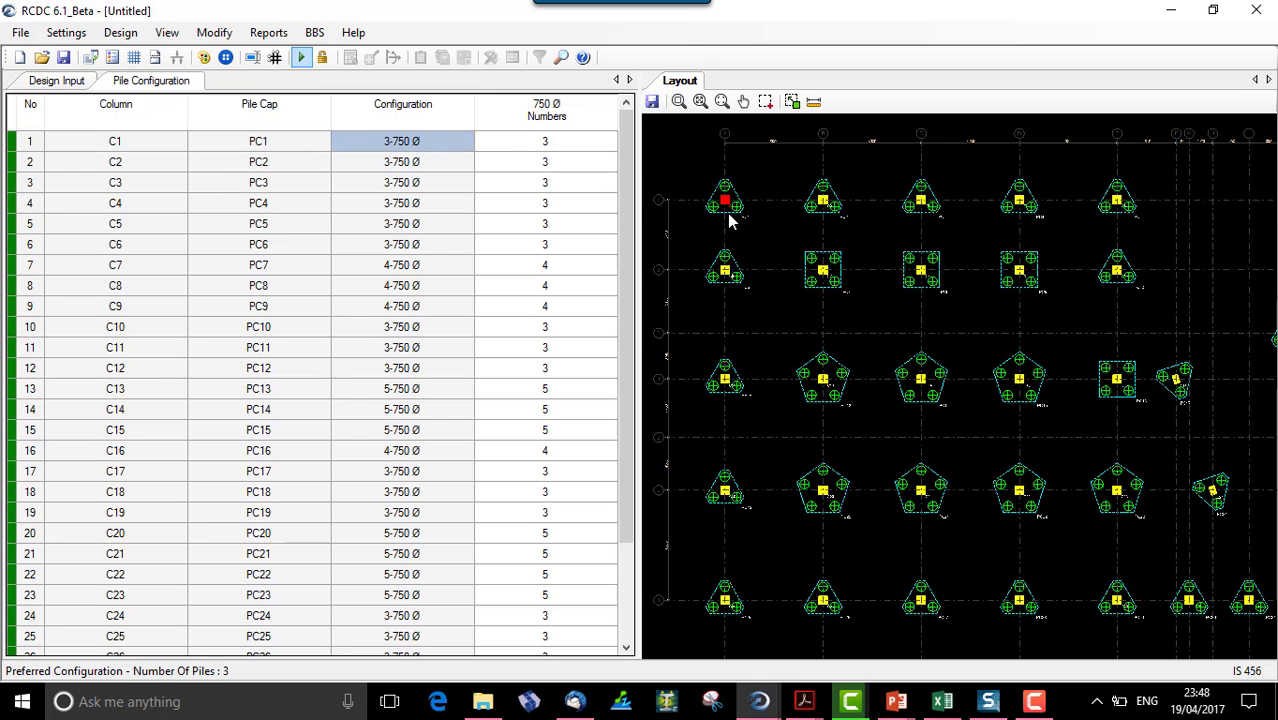
pyautogui.scroll(3, 730, 222)
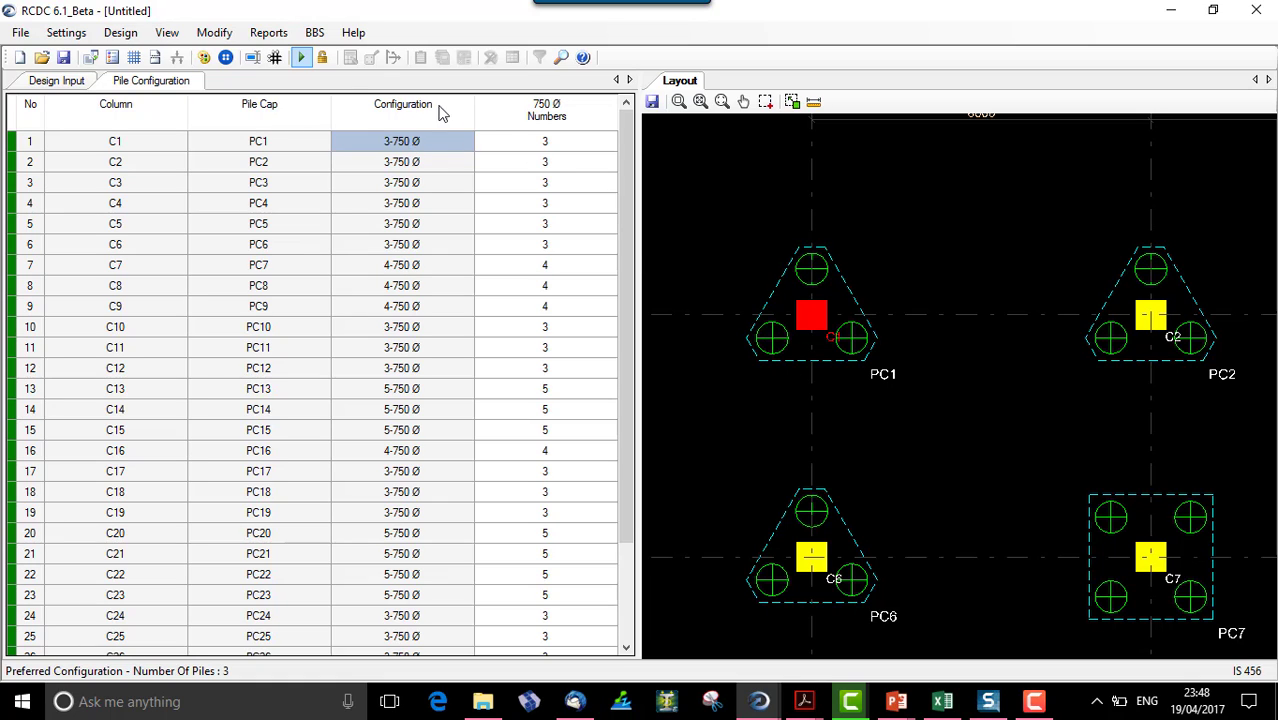
# Unlock the design and add enabled pile diameters of 500 and 600 to the pile capacity table.
pyautogui.click(322, 57)
pyautogui.click(439, 104)
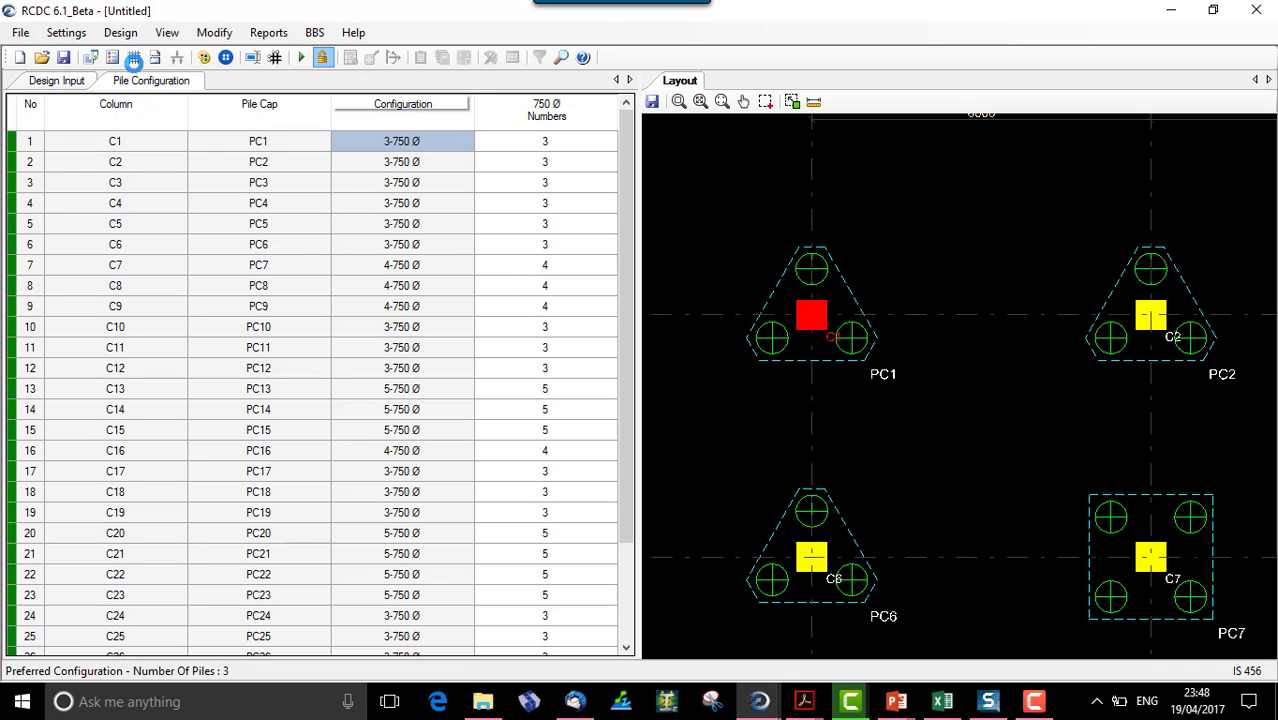
pyautogui.click(66, 32)
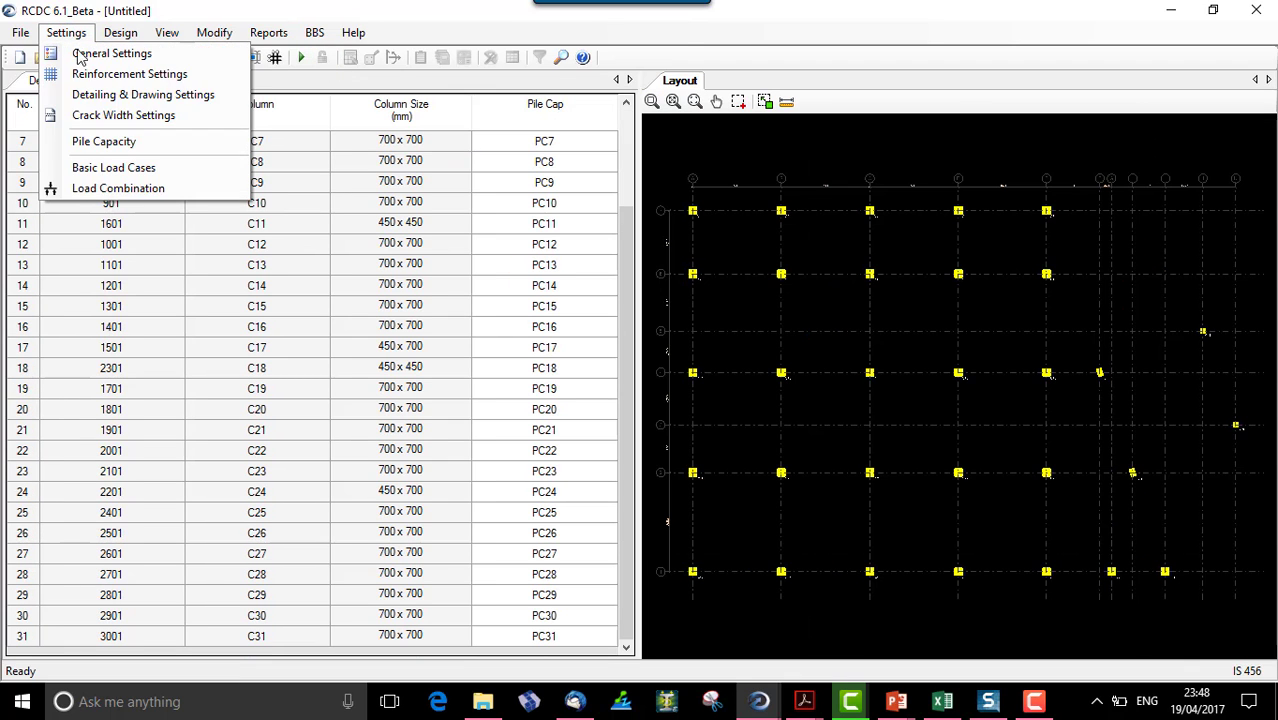
pyautogui.click(106, 148)
pyautogui.click(474, 257)
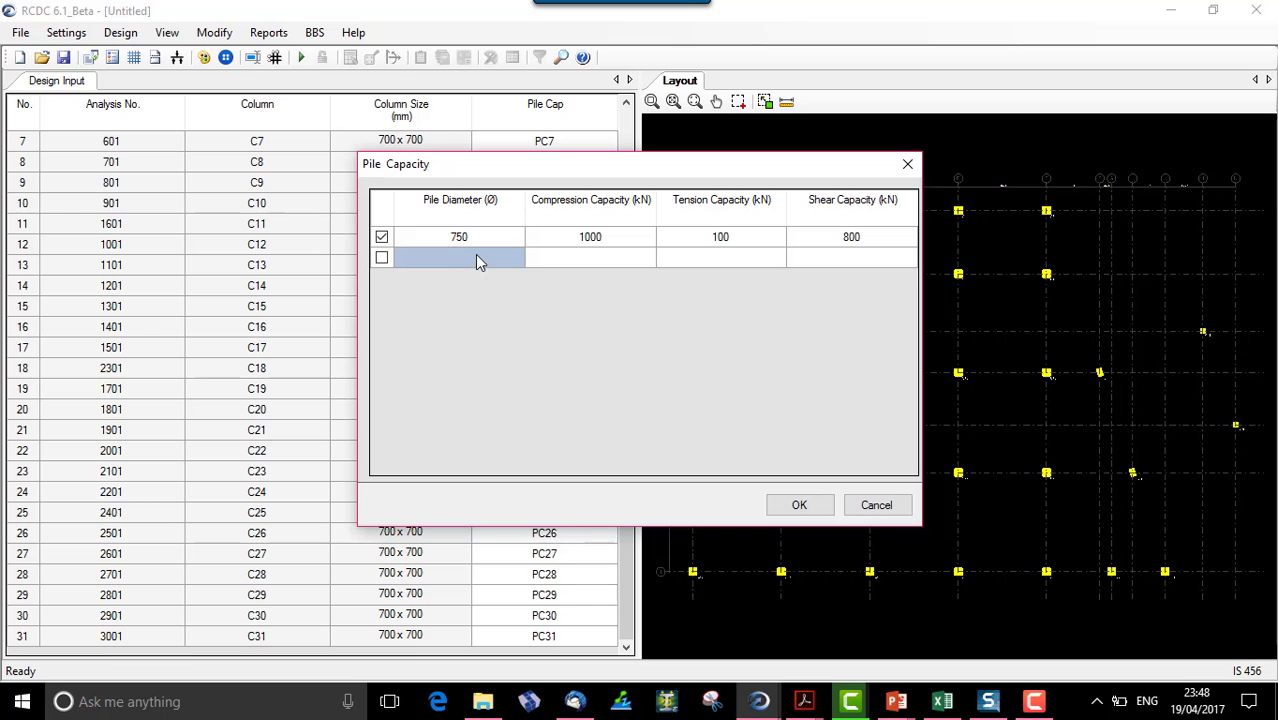
pyautogui.write('500')
pyautogui.click(487, 289)
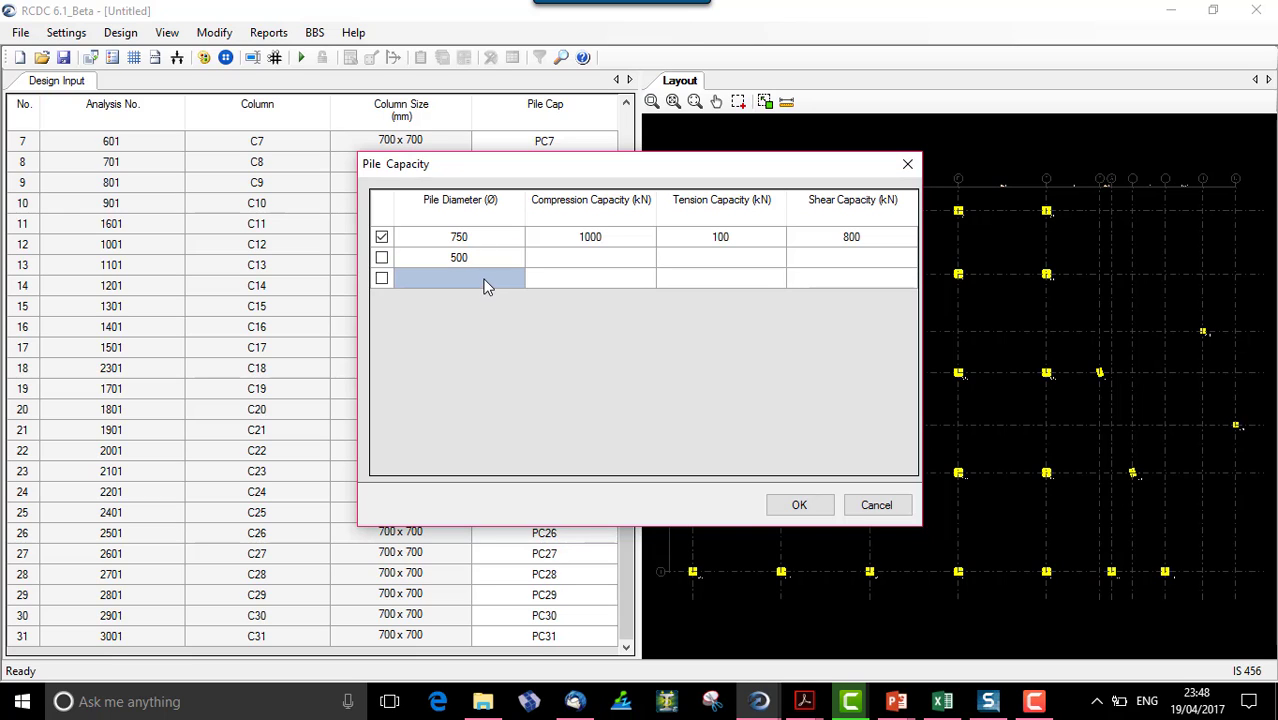
pyautogui.write('600')
pyautogui.click(381, 258)
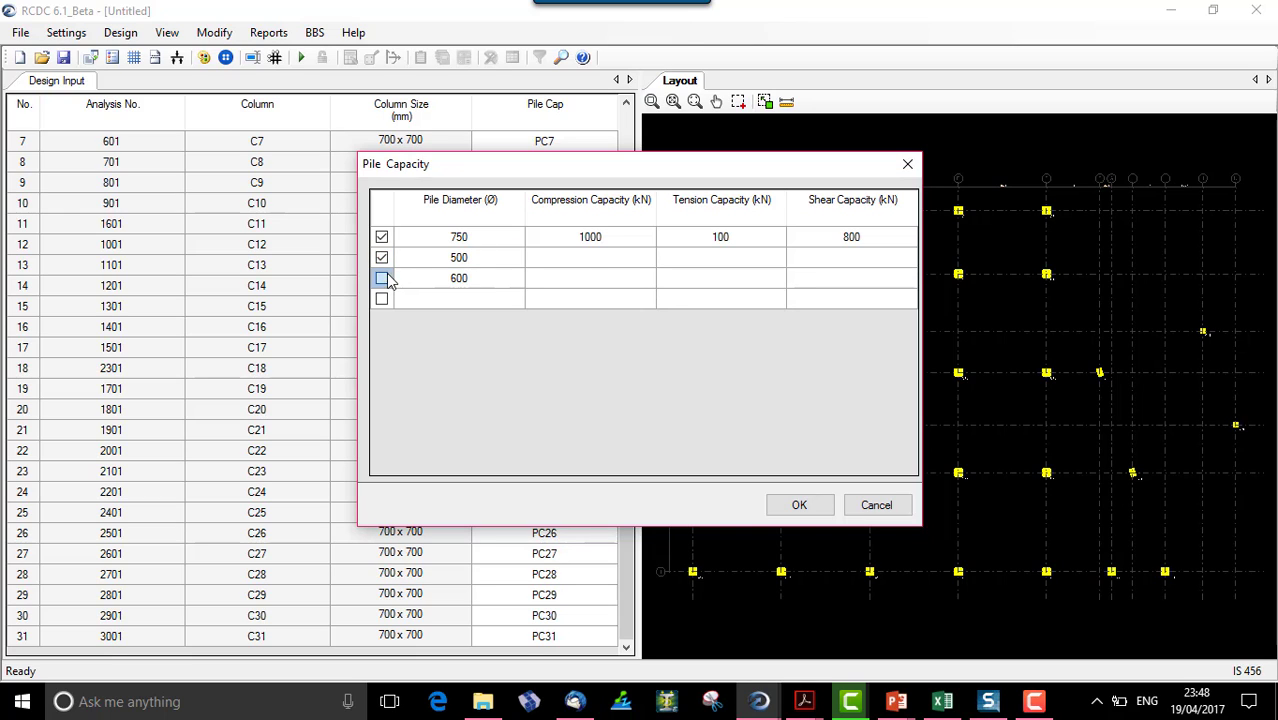
pyautogui.click(383, 279)
# Set the 500 diameter pile's capacities to 750 kN compression, 75 kN tension and 500 kN shear.
pyautogui.click(590, 259)
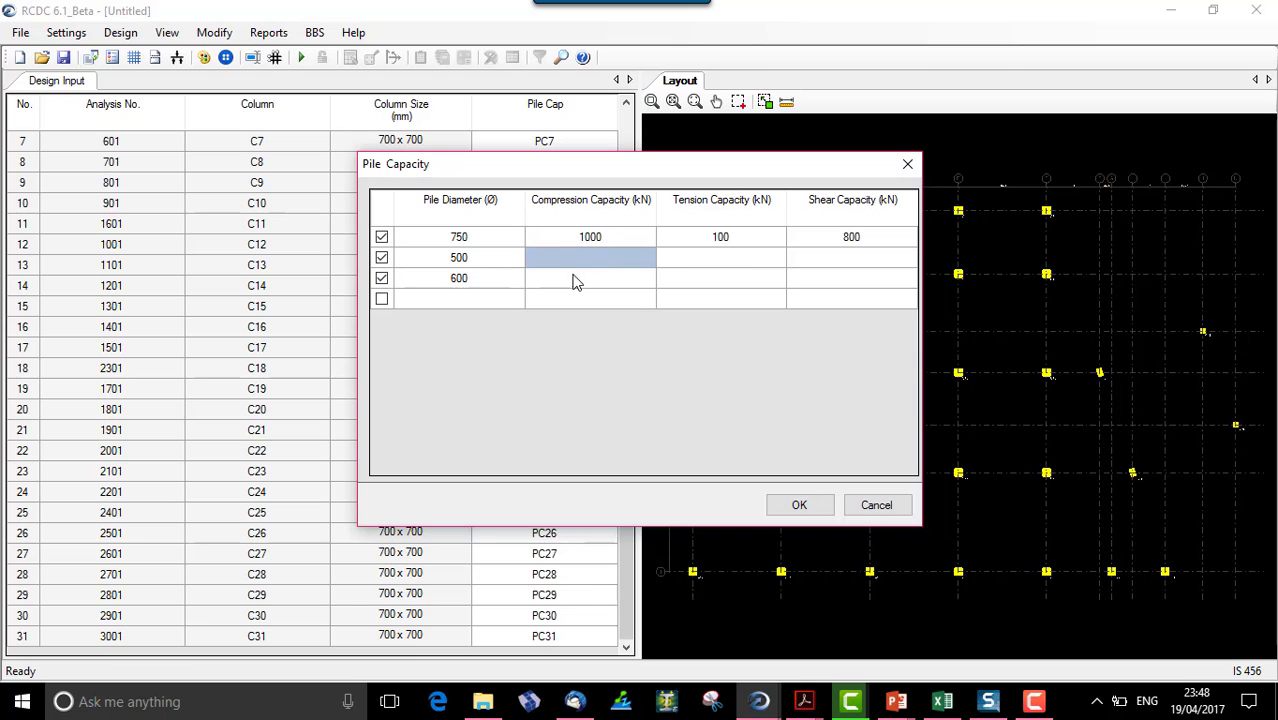
pyautogui.write('7')
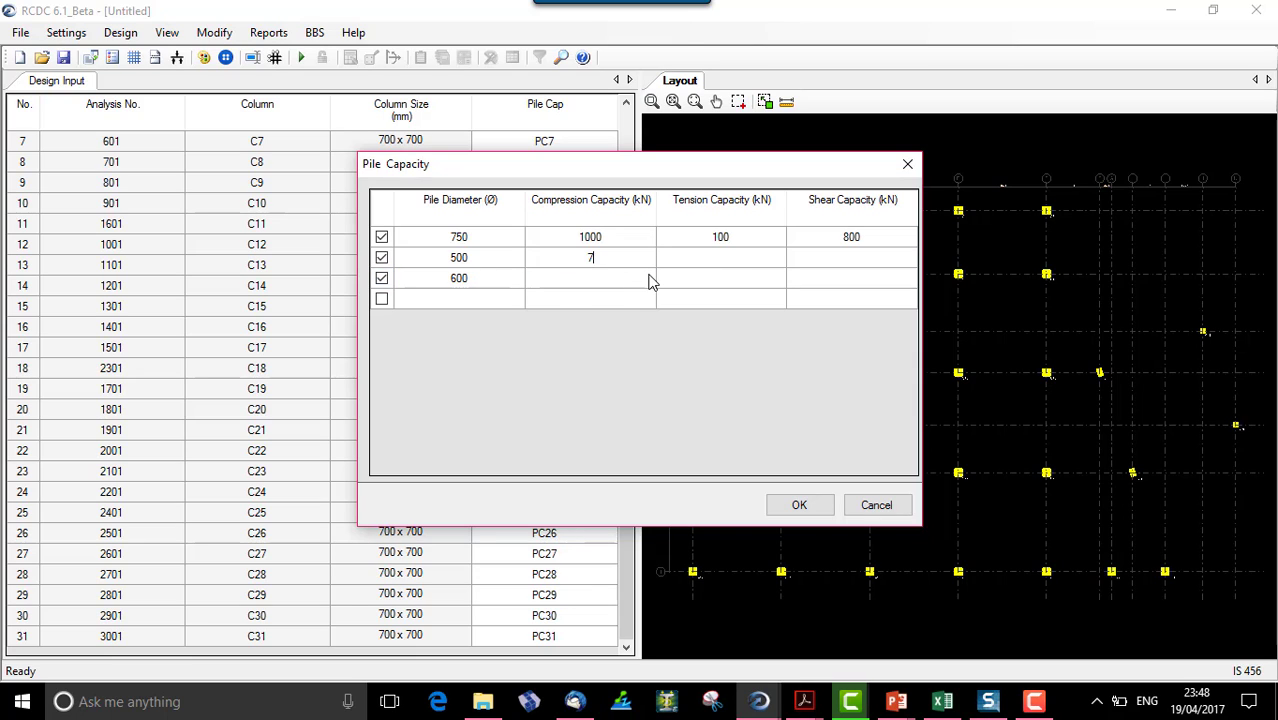
pyautogui.write('50')
pyautogui.click(700, 262)
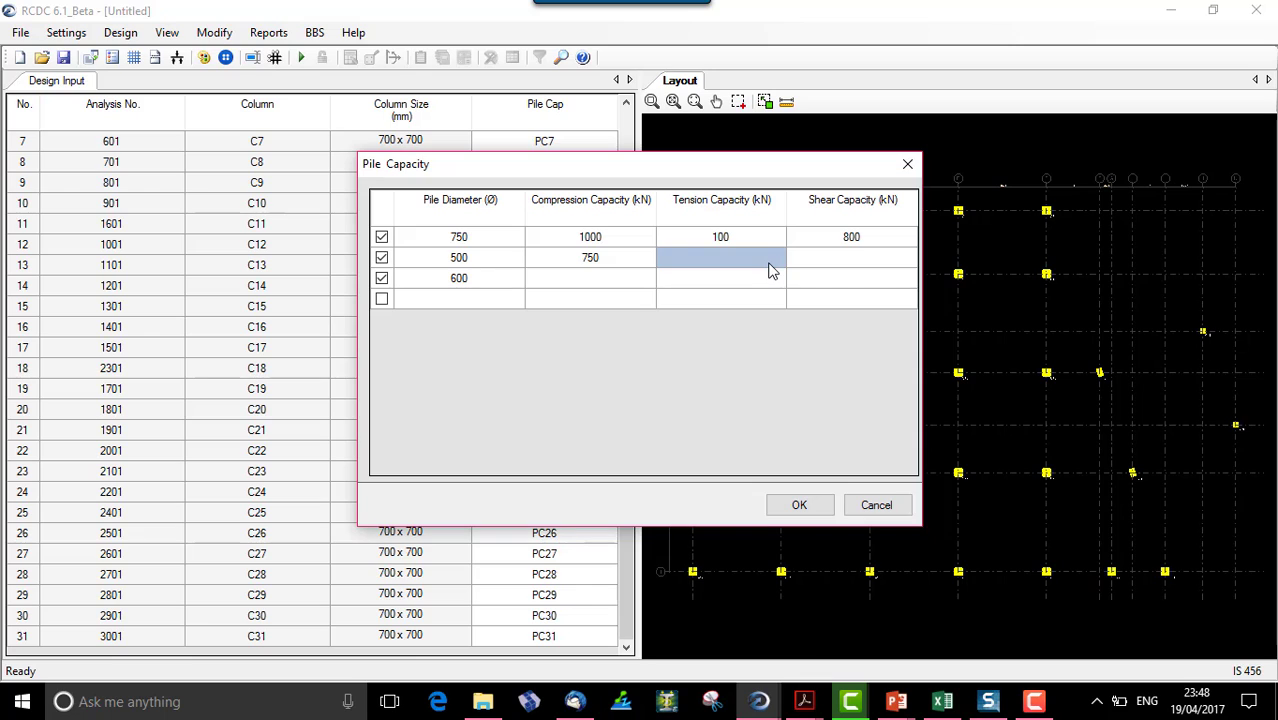
pyautogui.write('75')
pyautogui.click(842, 262)
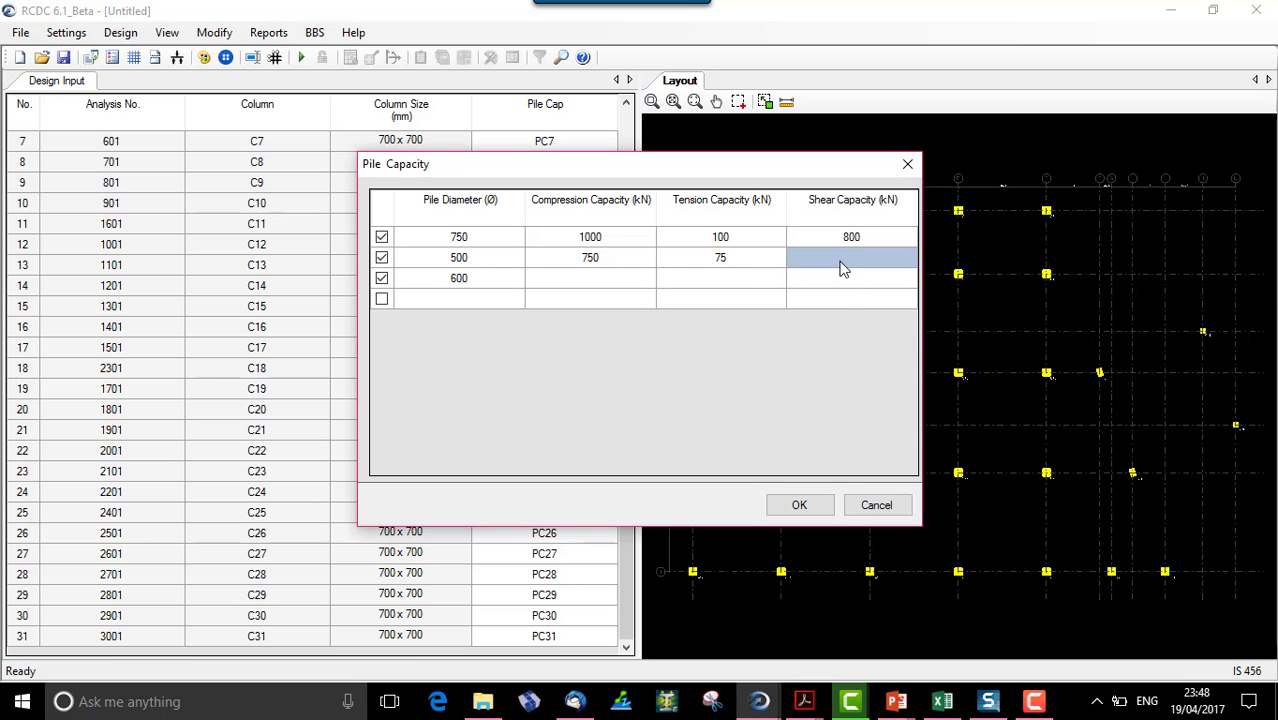
pyautogui.write('500')
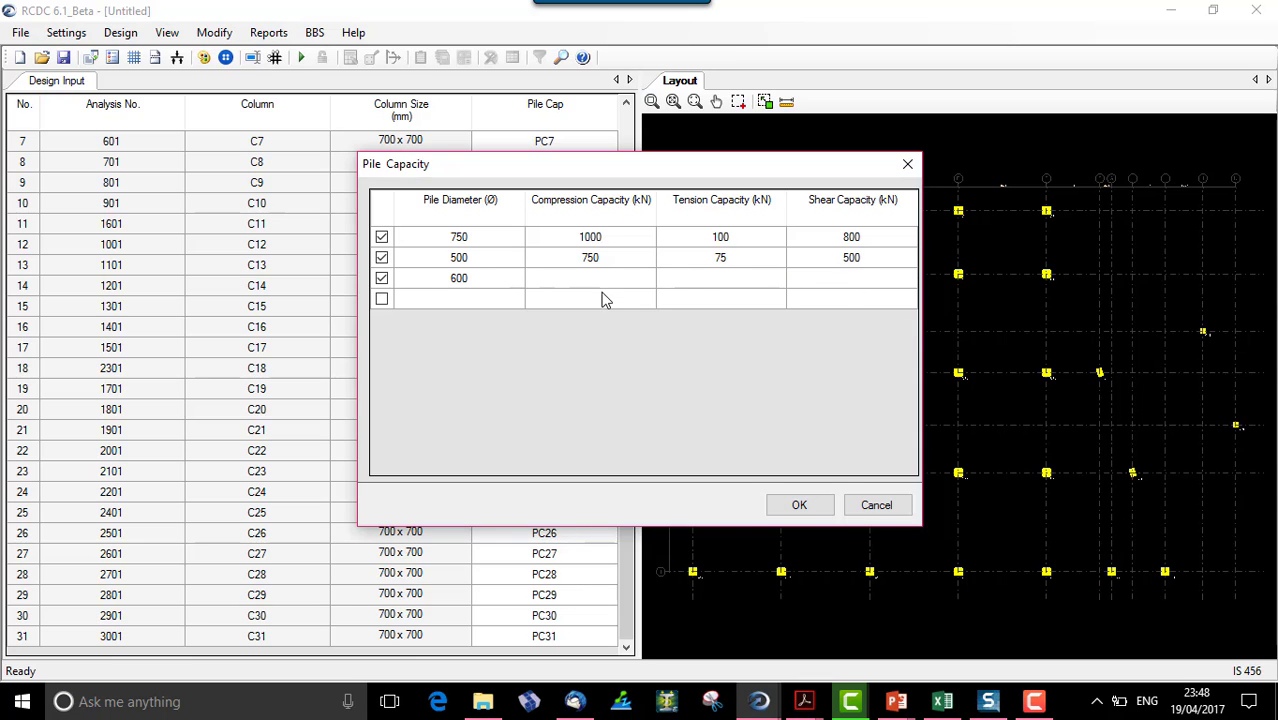
# Set the 600 diameter pile's capacities to 825 kN compression, 80 kN tension and 600 kN shear, and accept the pile capacity table.
pyautogui.click(606, 288)
pyautogui.write('825')
pyautogui.click(709, 284)
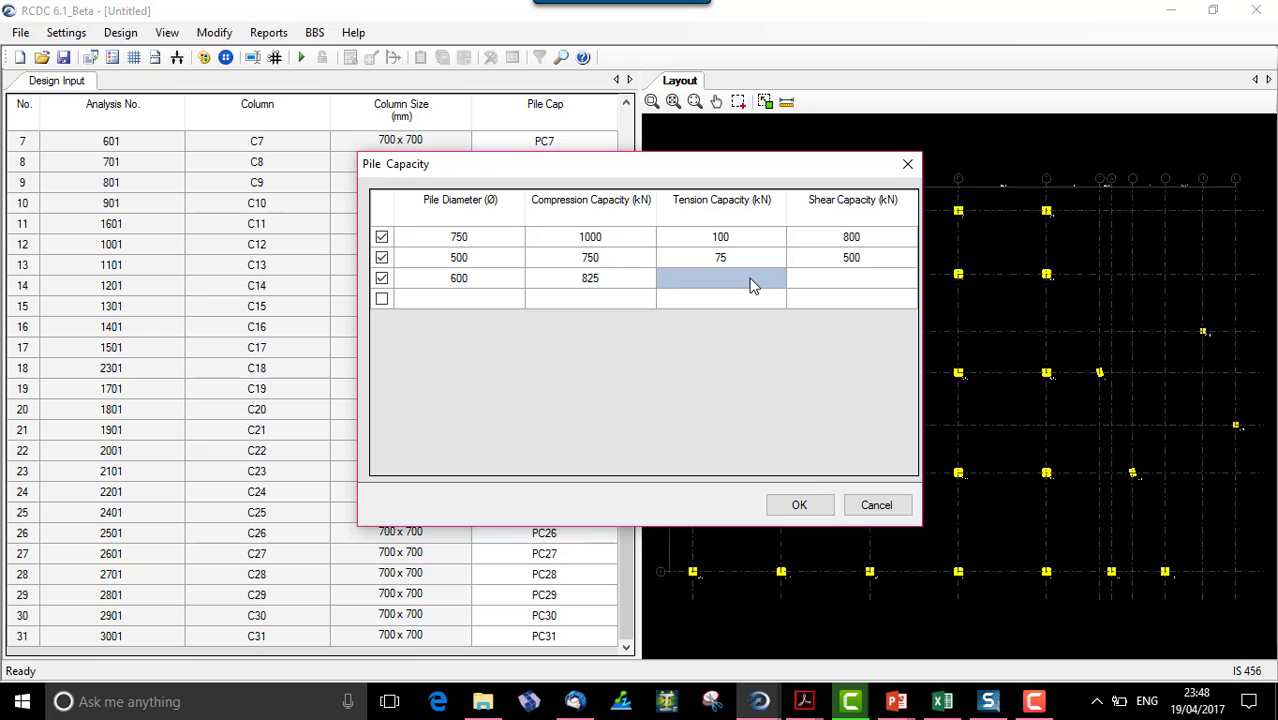
pyautogui.write('80')
pyautogui.click(833, 288)
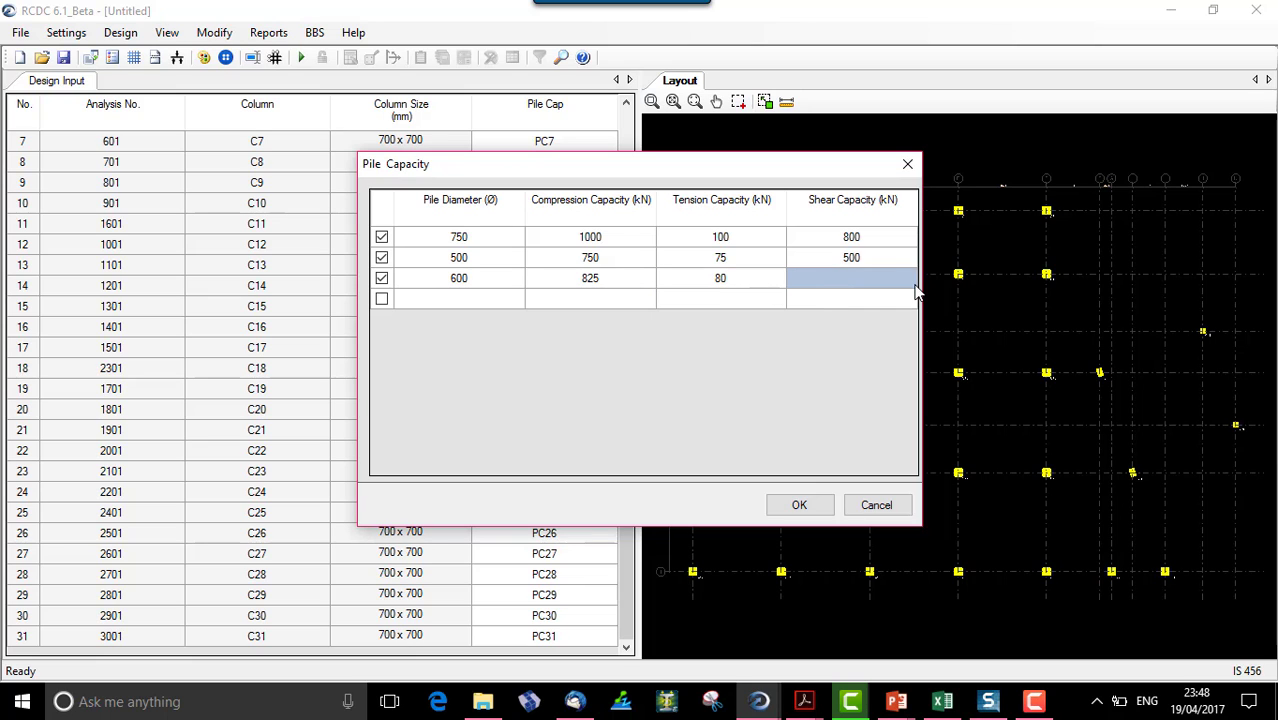
pyautogui.write('600')
pyautogui.click(736, 279)
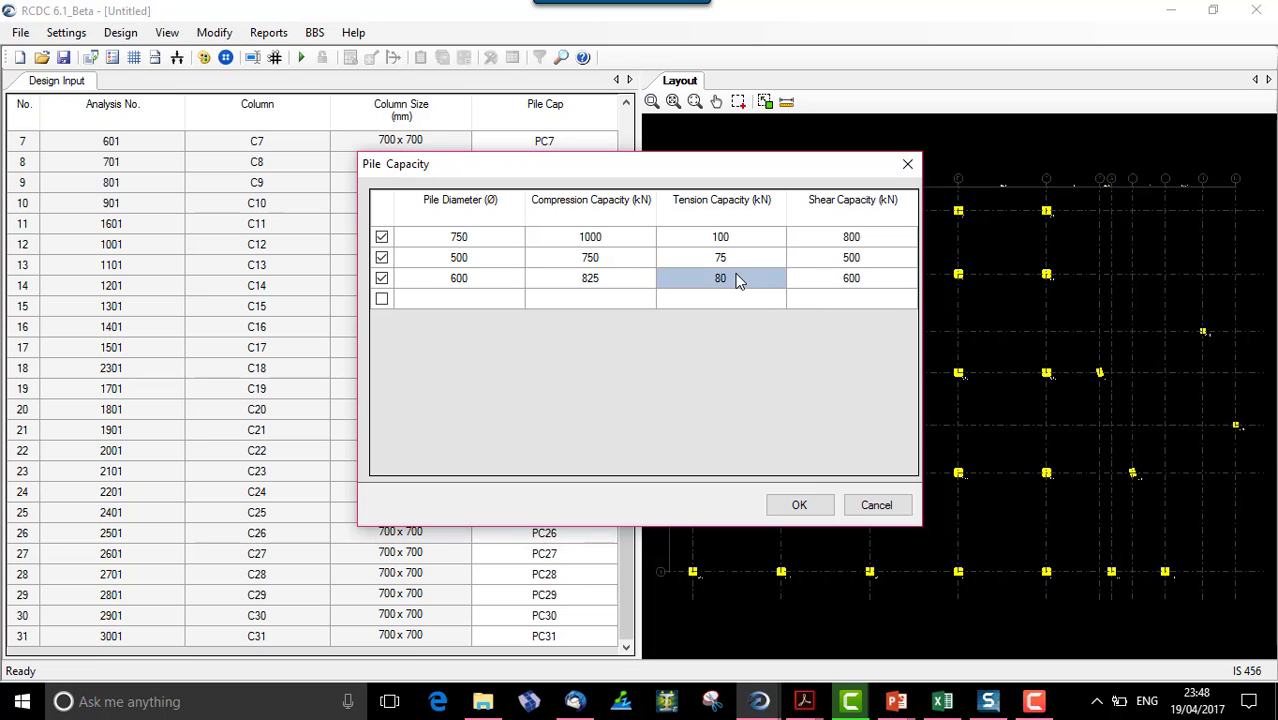
pyautogui.click(800, 505)
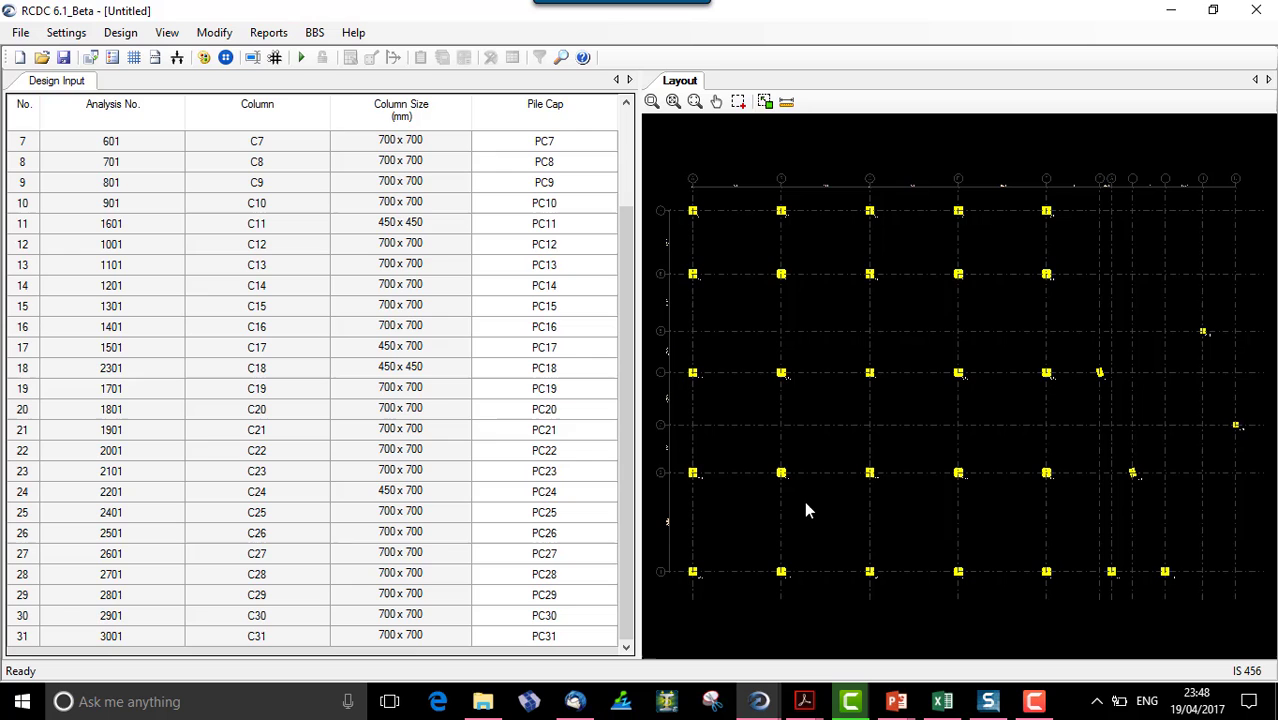
# Run the pile configuration with all three pile diameters and review the configurations listed for every pile cap.
pyautogui.click(303, 58)
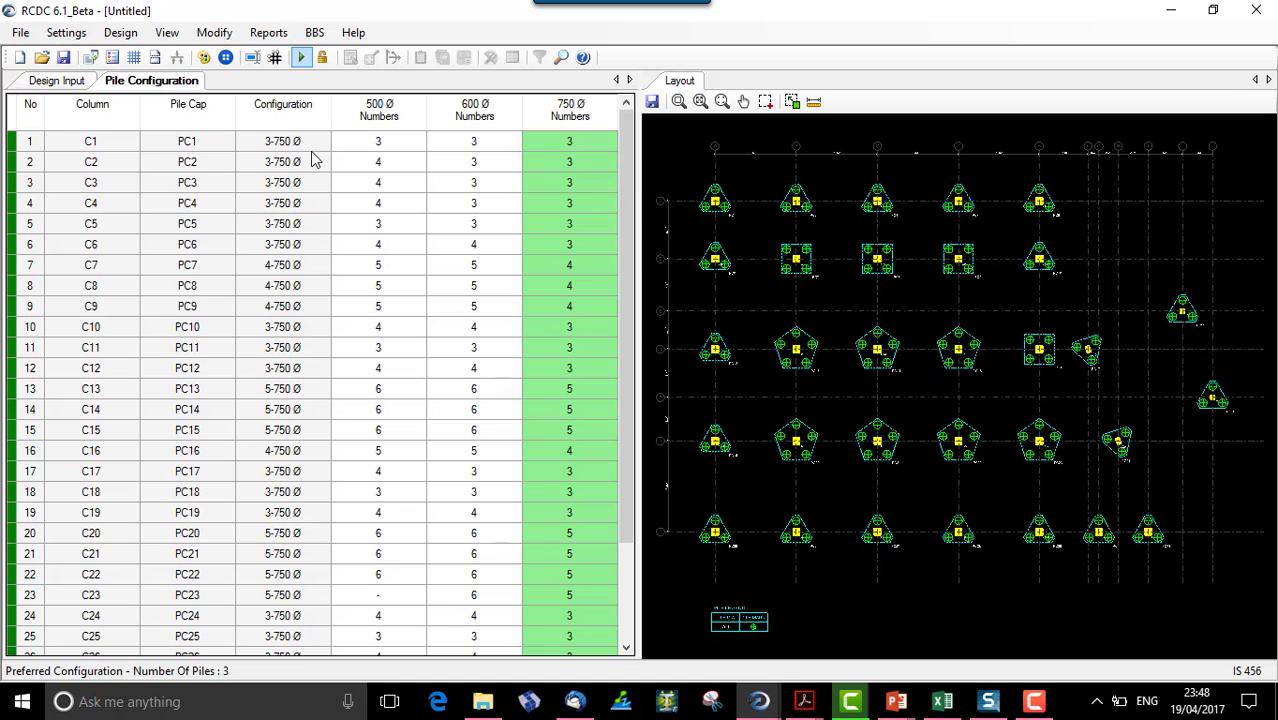
pyautogui.scroll(-2, 311, 645)
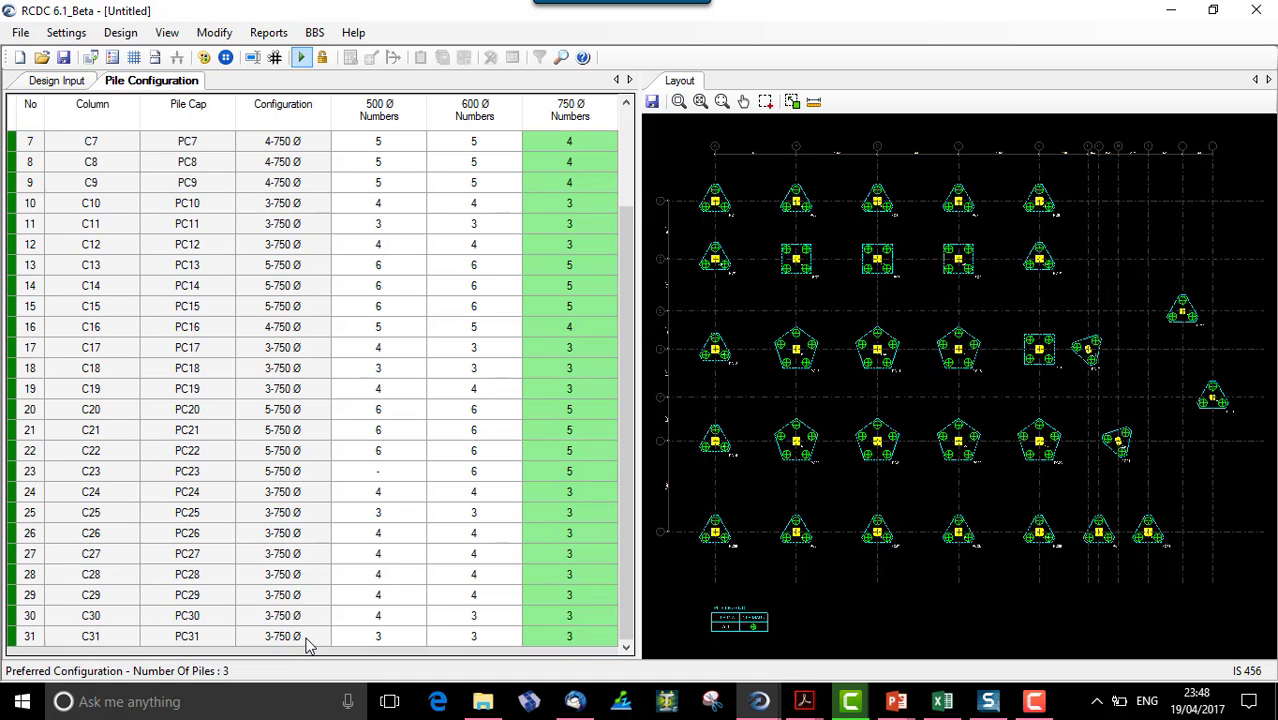
pyautogui.scroll(2, 308, 628)
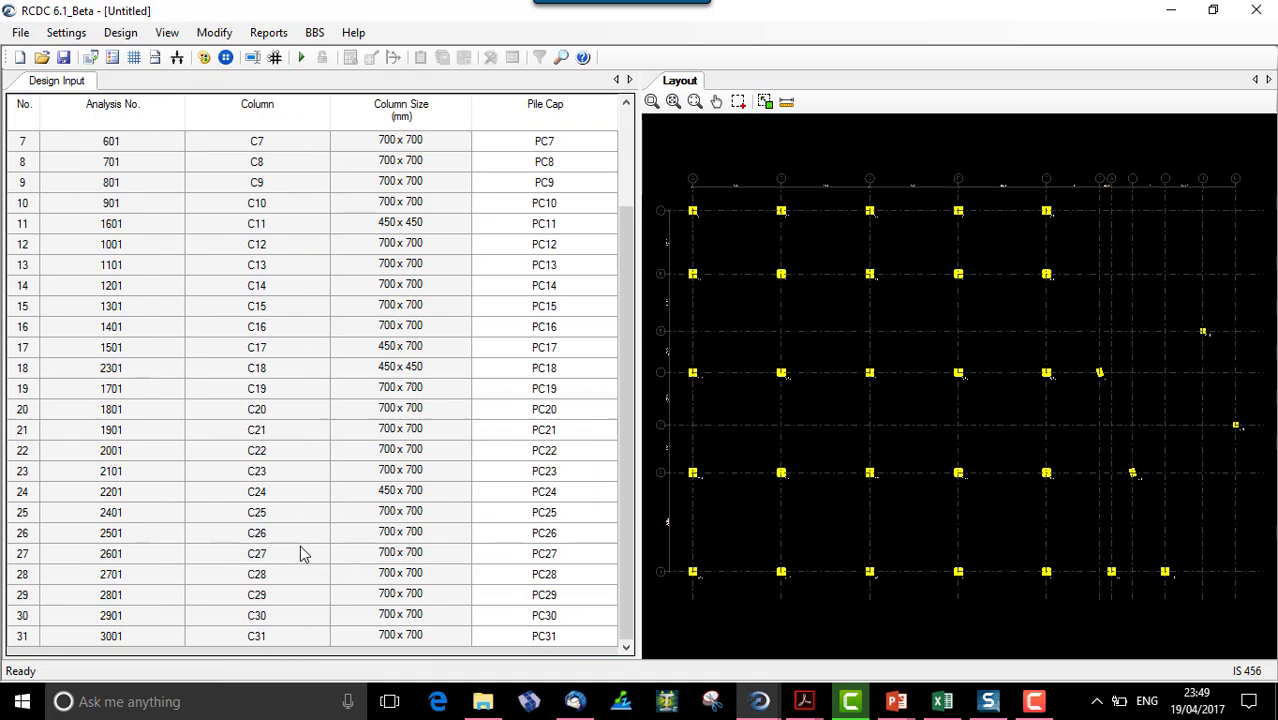
# Set the preferred configuration to a pile diameter of 500 in the general settings and accept them.
pyautogui.click(66, 33)
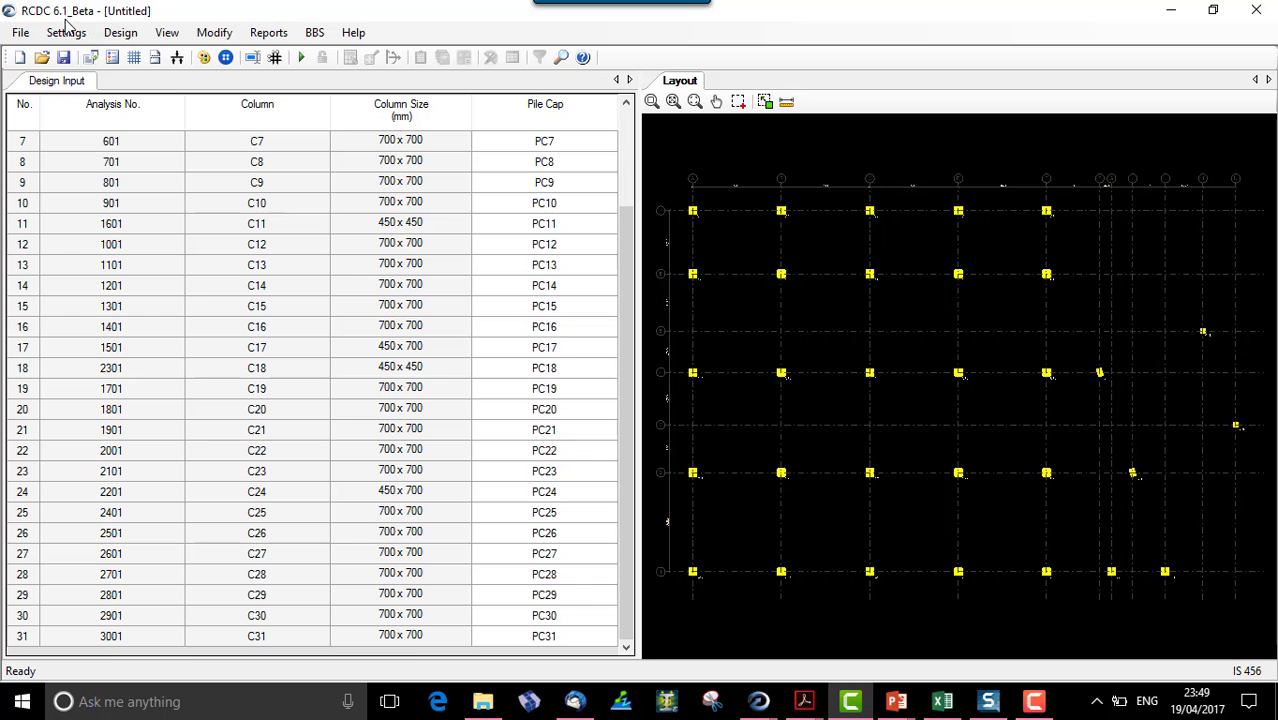
pyautogui.click(78, 32)
pyautogui.click(80, 50)
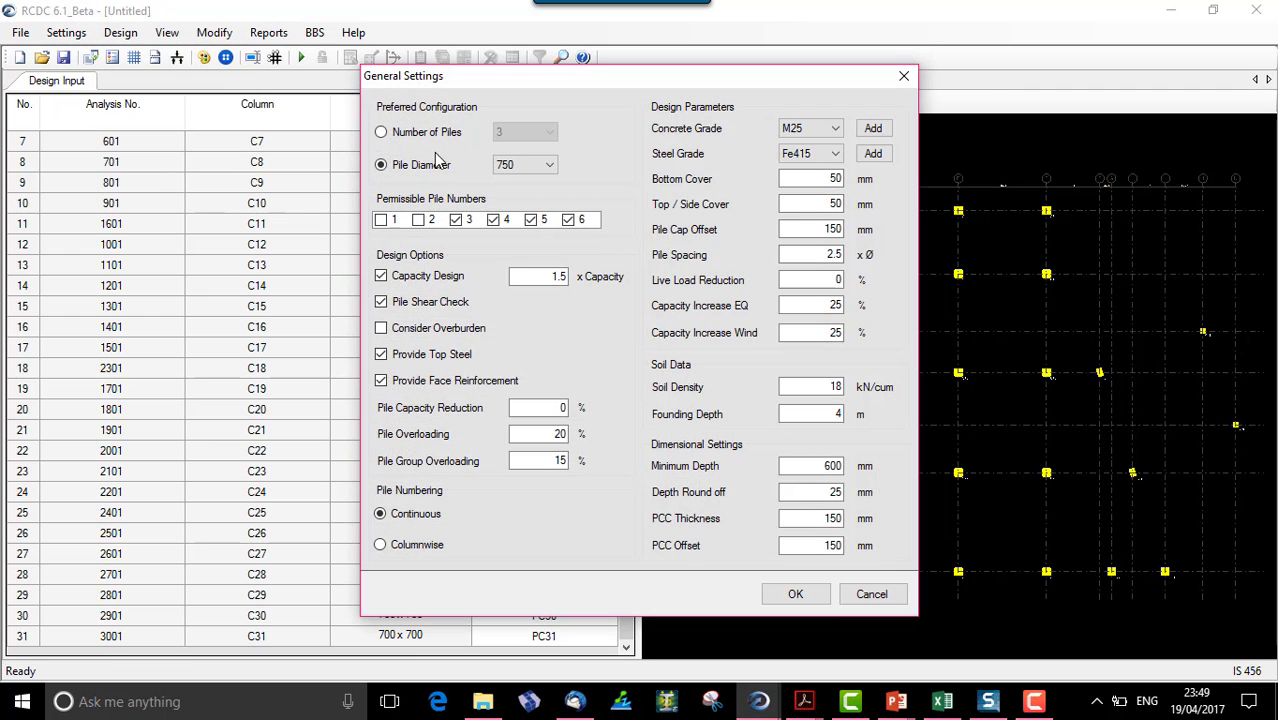
pyautogui.click(550, 165)
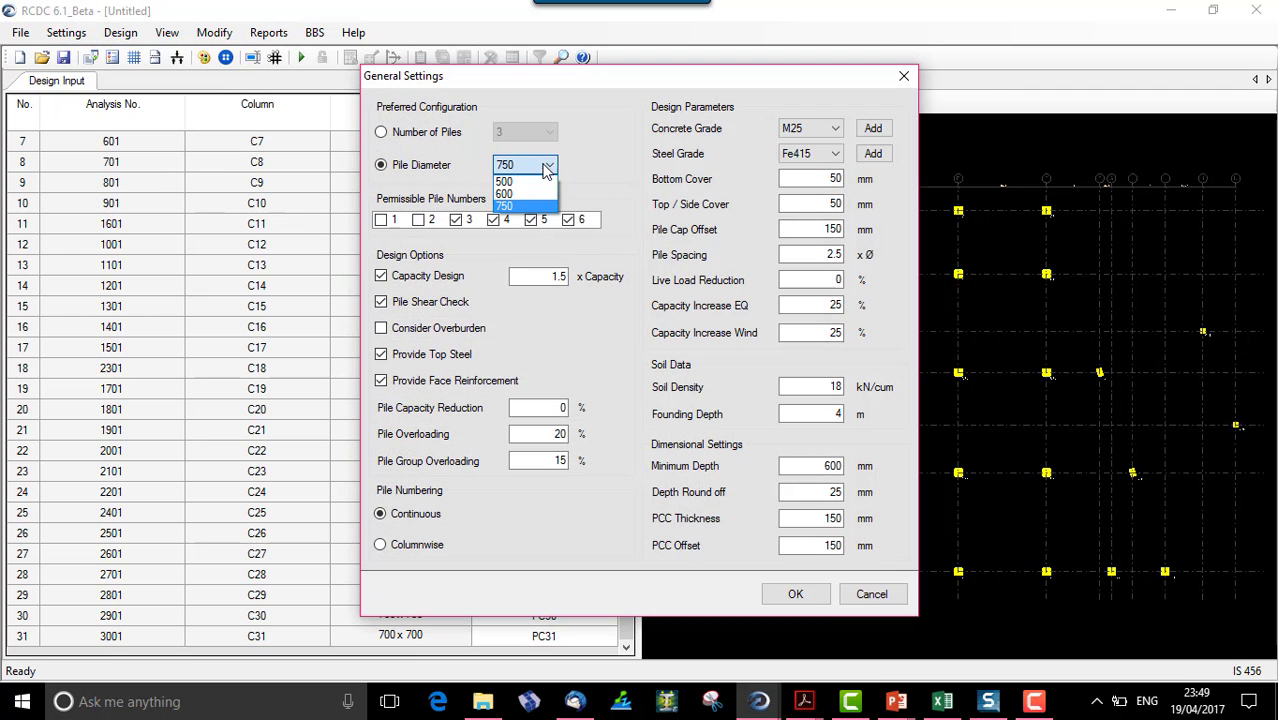
pyautogui.click(546, 191)
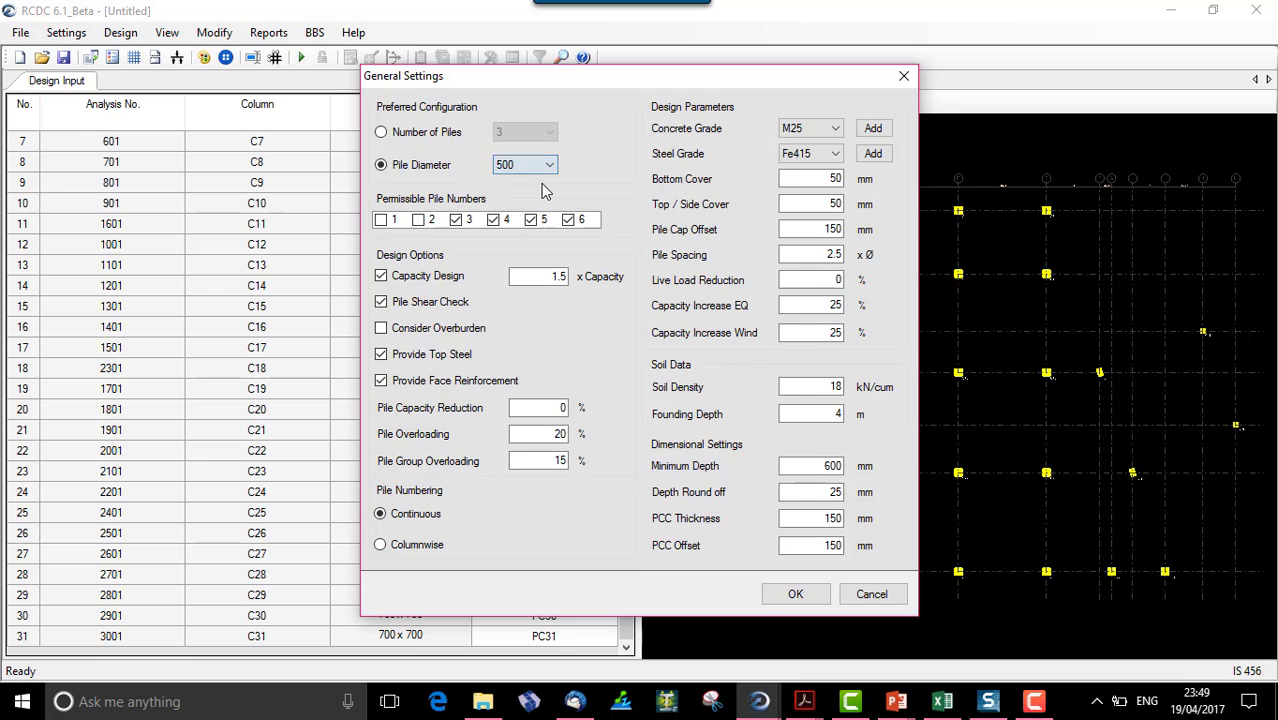
pyautogui.click(807, 595)
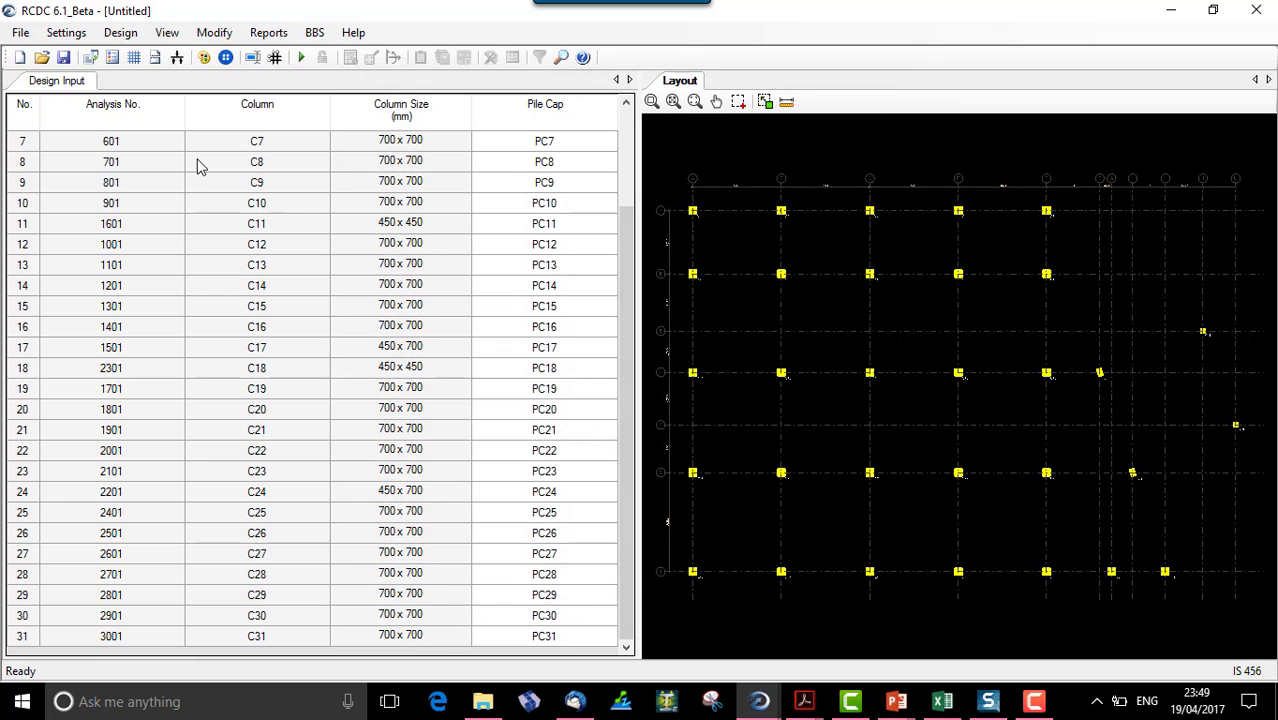
# Run the pile configuration again and check pile cap PC1's numbers for the 500, 600 and 750 diameters against its layout.
pyautogui.click(301, 57)
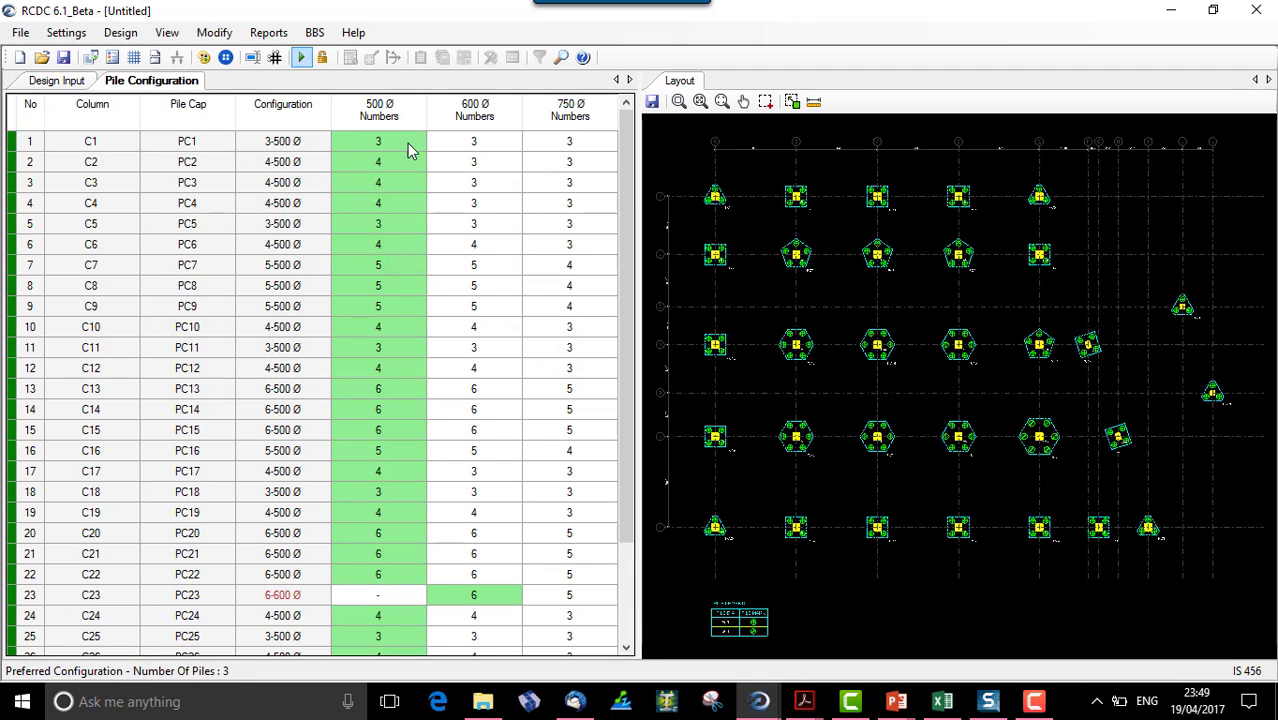
pyautogui.click(403, 145)
pyautogui.click(471, 155)
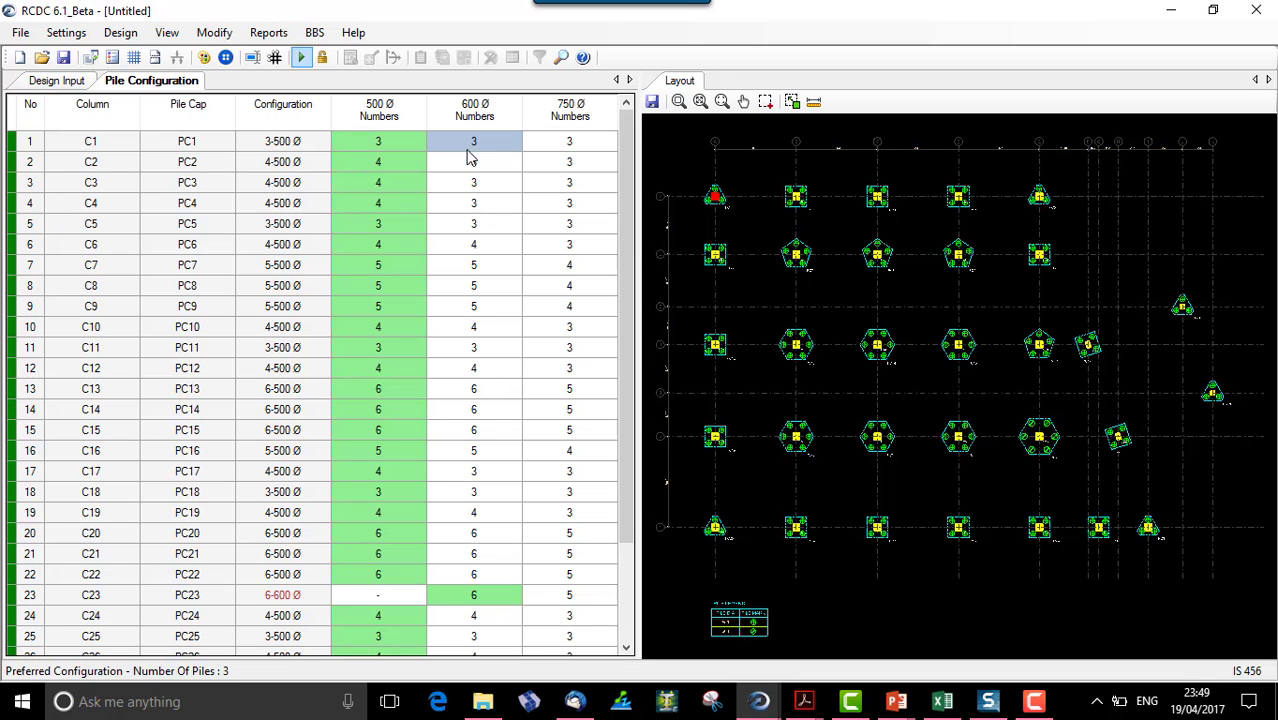
pyautogui.click(563, 155)
pyautogui.scroll(15, 664, 192)
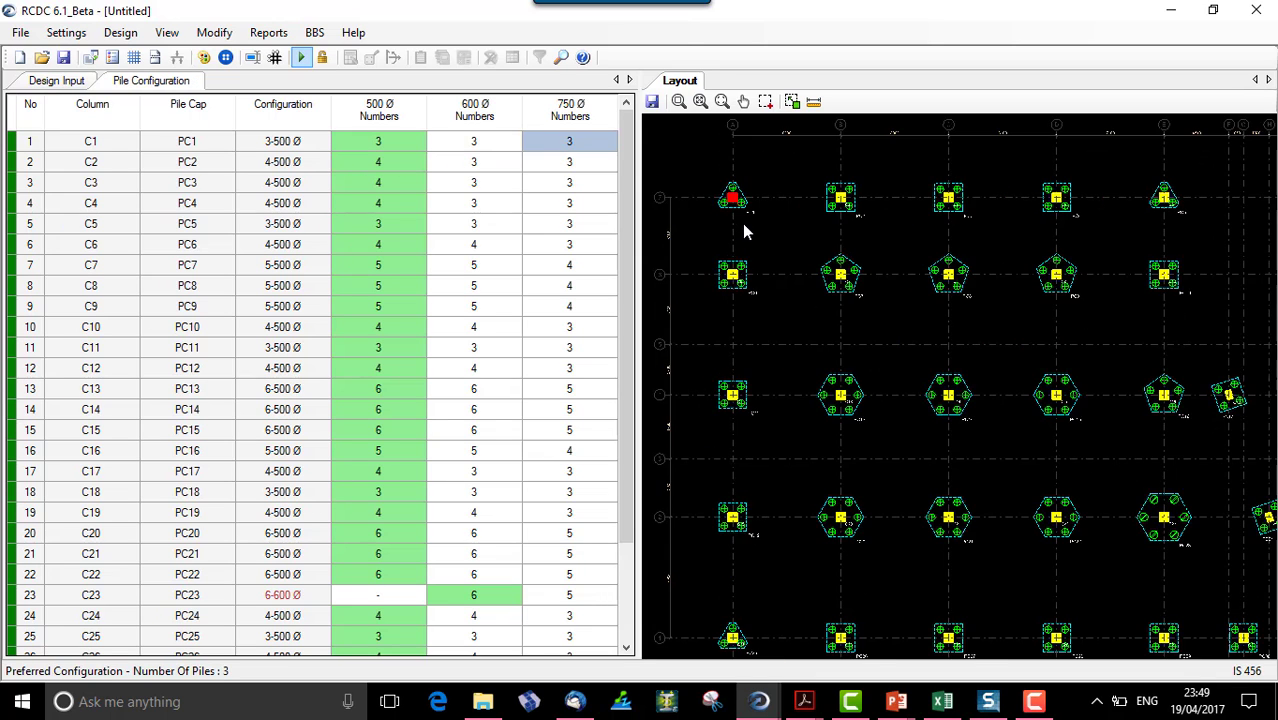
pyautogui.moveTo(724, 273); pyautogui.dragTo(776, 365, button='middle')
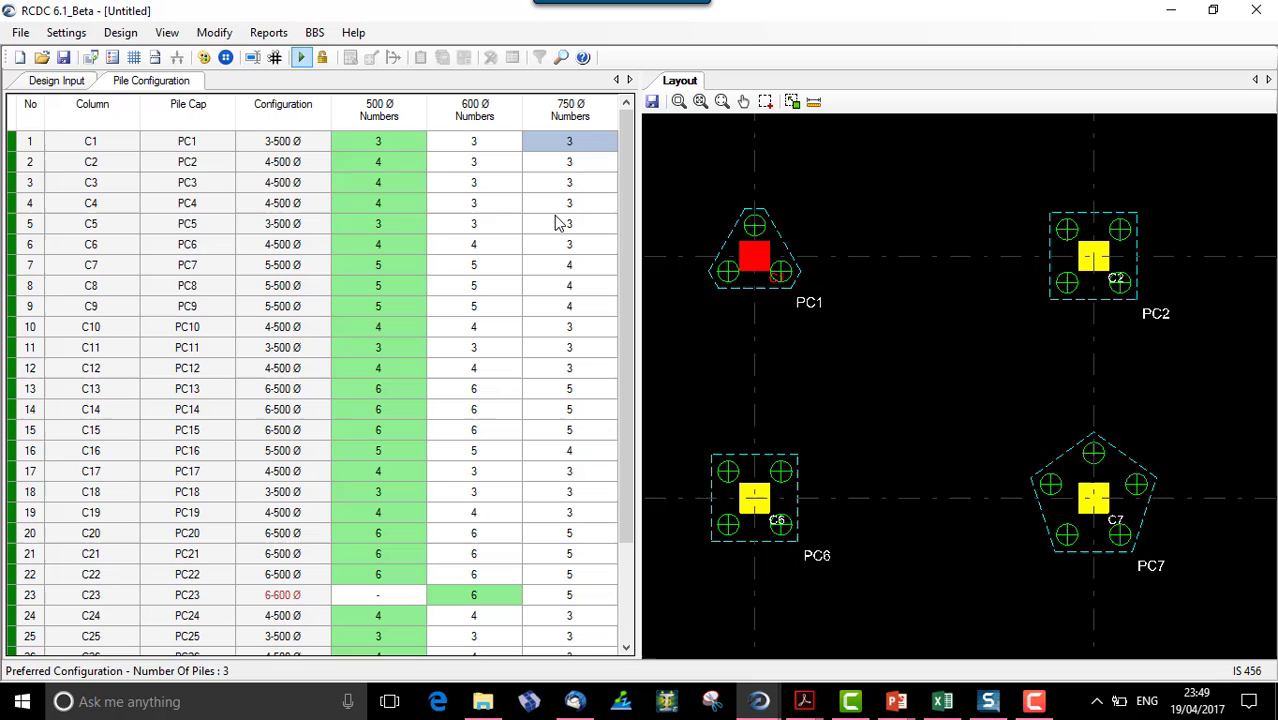
# Inspect the selected configurations of pile caps PC1, PC2 and PC3 in the list and the layout.
pyautogui.click(285, 142)
pyautogui.scroll(-8, 822, 342)
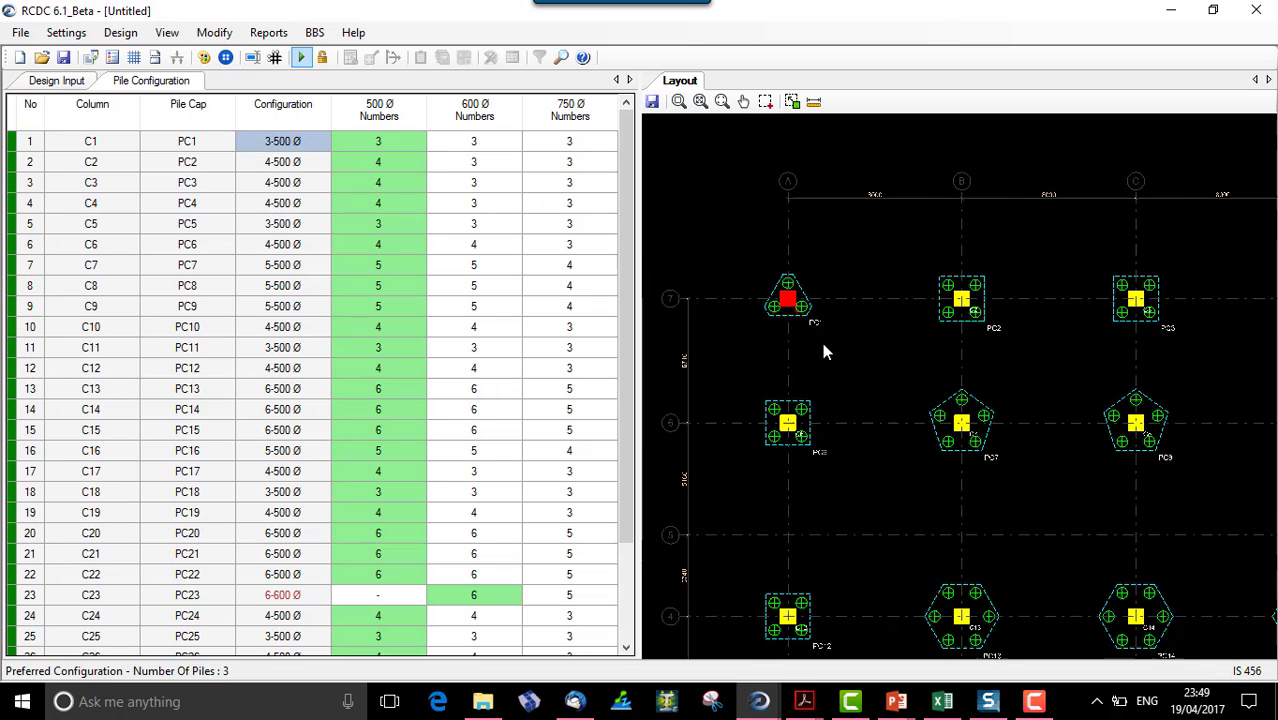
pyautogui.click(291, 164)
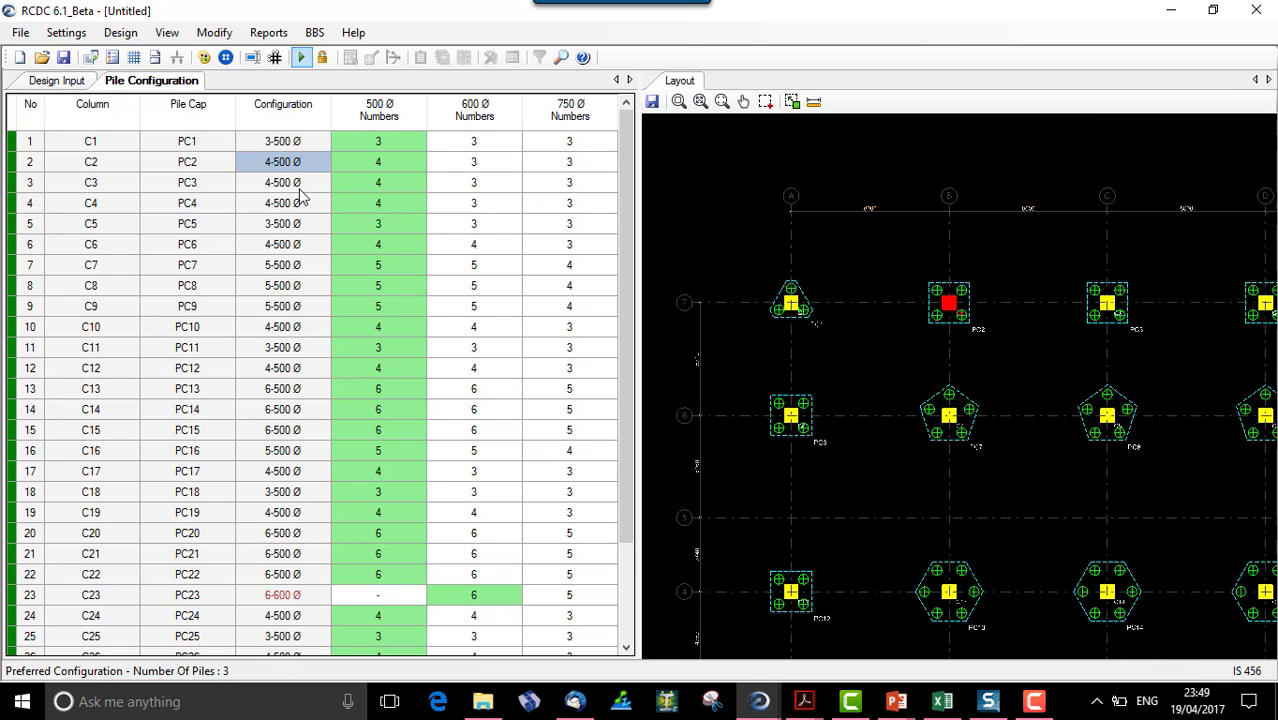
pyautogui.click(304, 188)
pyautogui.scroll(-4, 1000, 435)
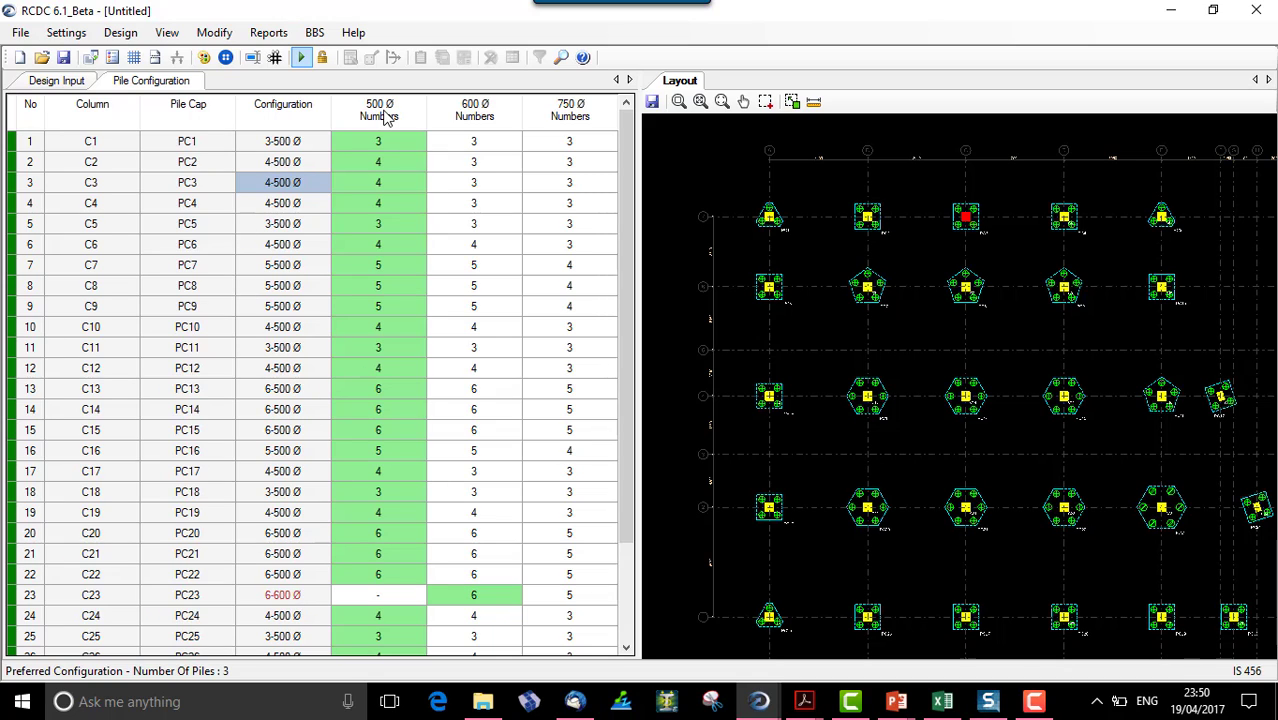
# Compare the pile numbers offered by each diameter with the selected configuration for pile caps PC1 and PC4.
pyautogui.click(385, 143)
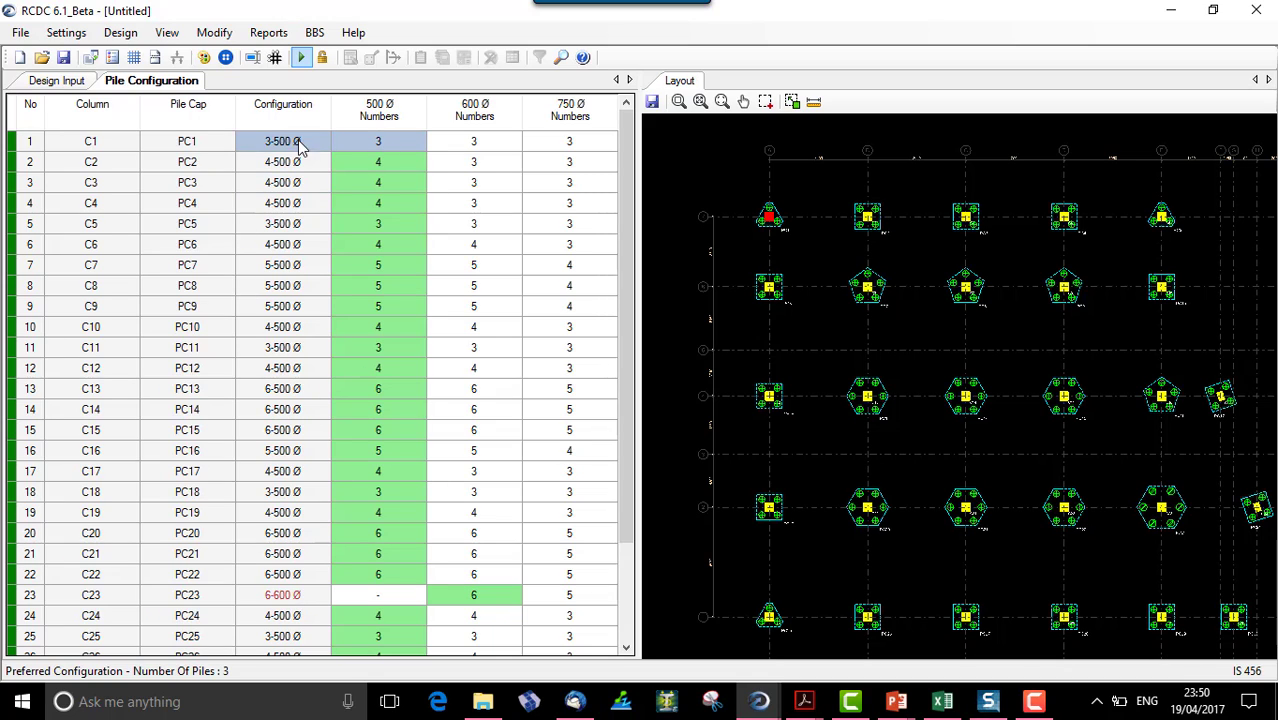
pyautogui.click(470, 148)
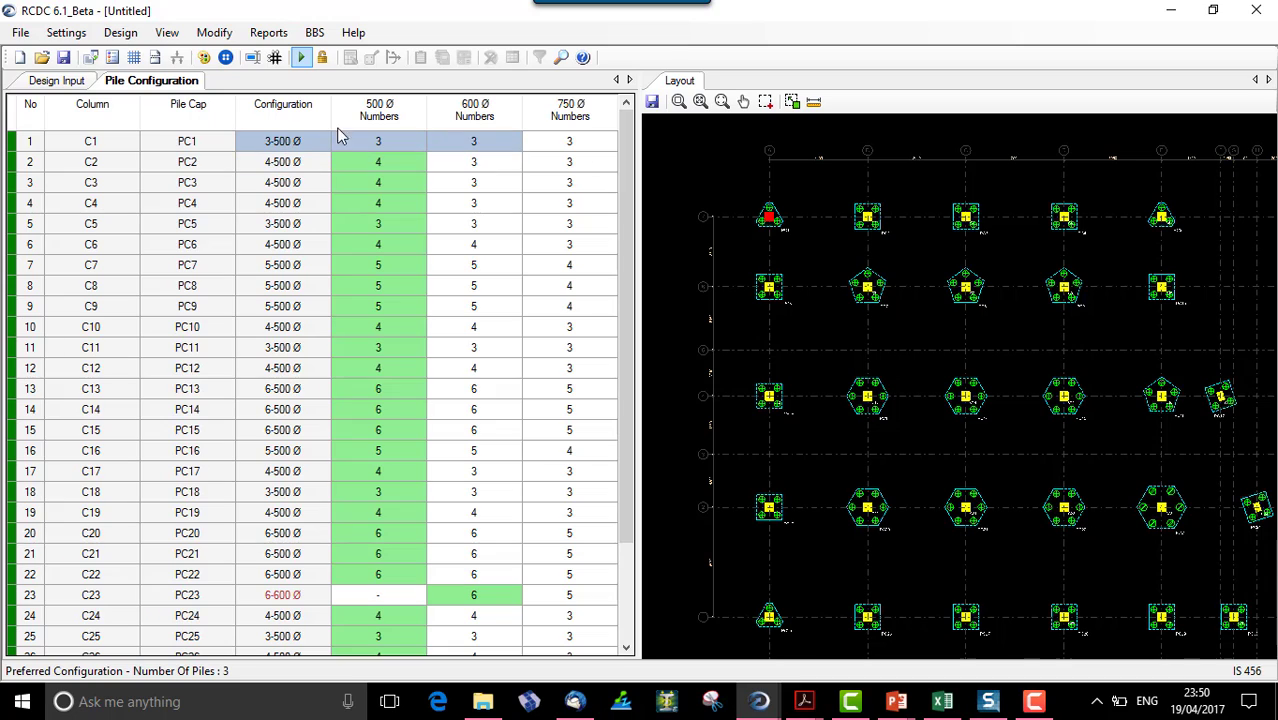
pyautogui.click(571, 148)
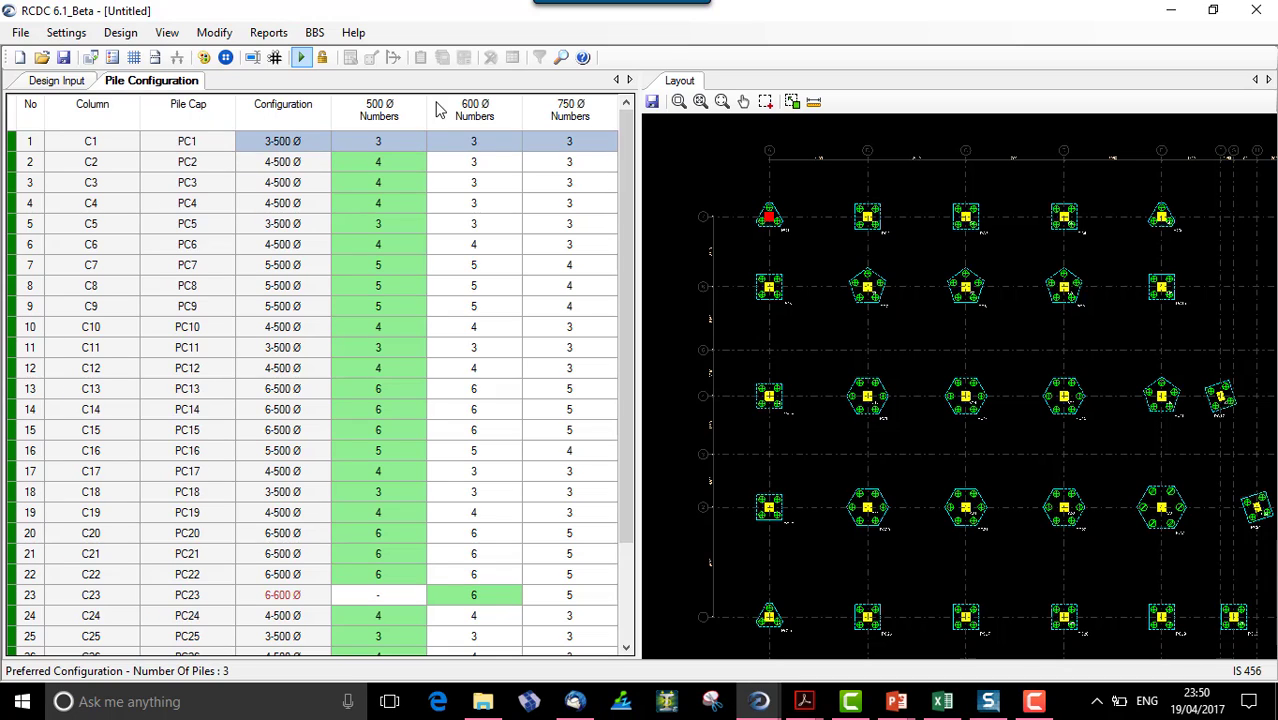
pyautogui.click(372, 206)
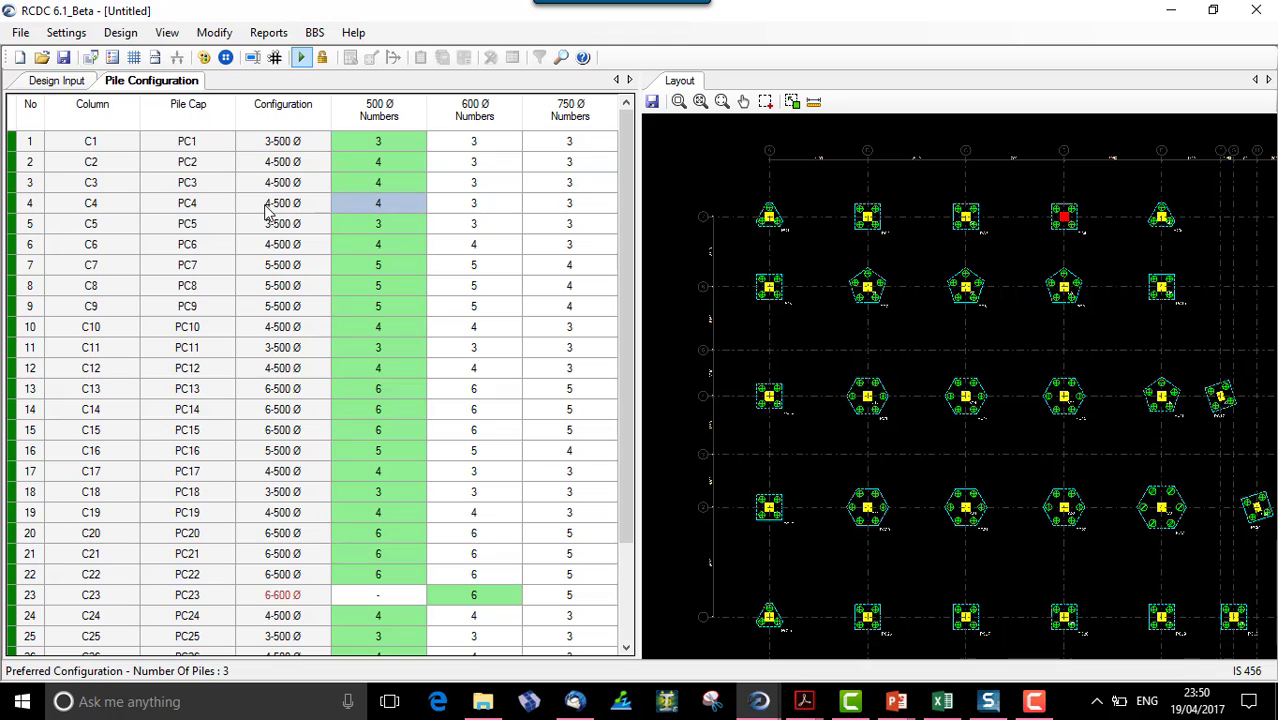
pyautogui.click(479, 208)
pyautogui.click(300, 208)
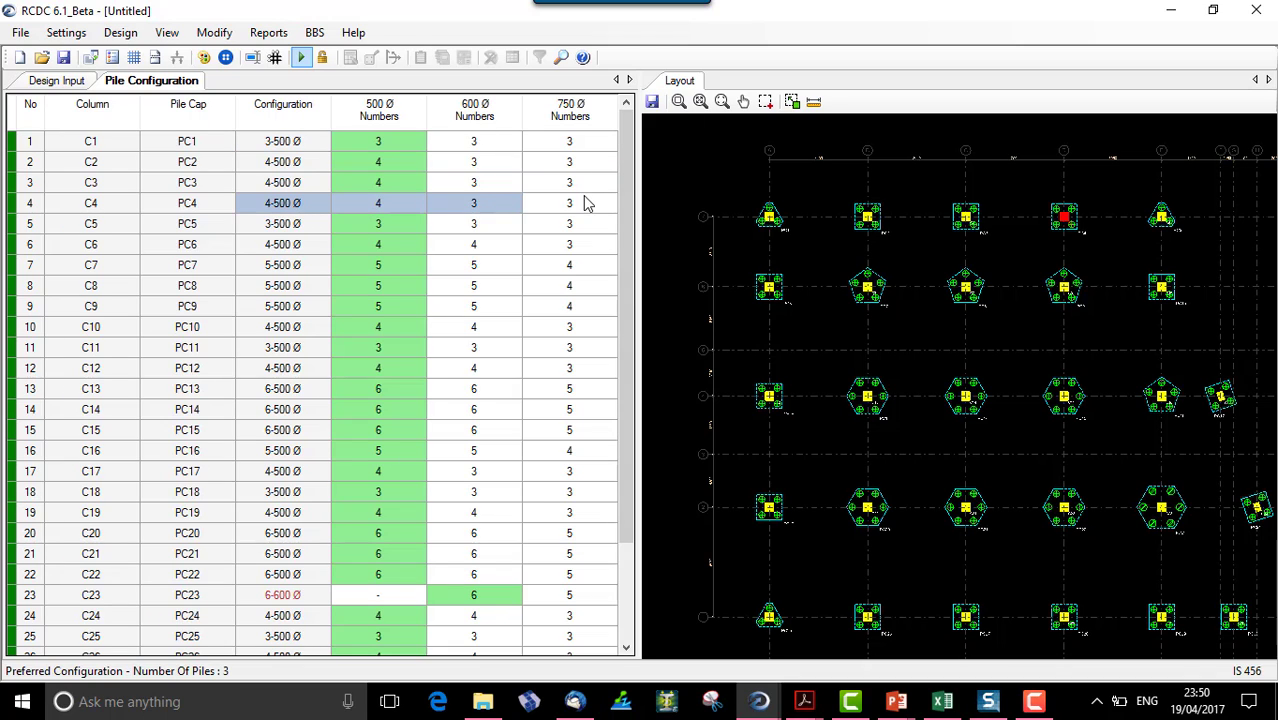
pyautogui.moveTo(585, 203); pyautogui.dragTo(310, 204)
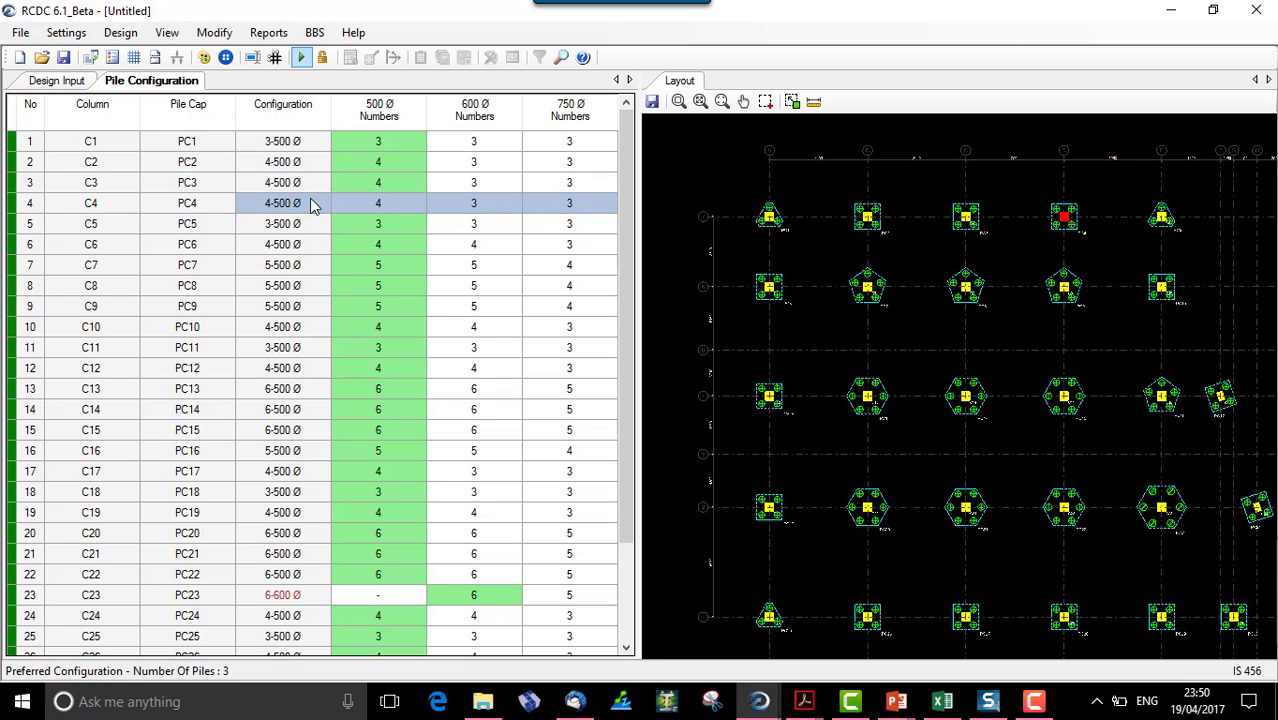
pyautogui.click(490, 206)
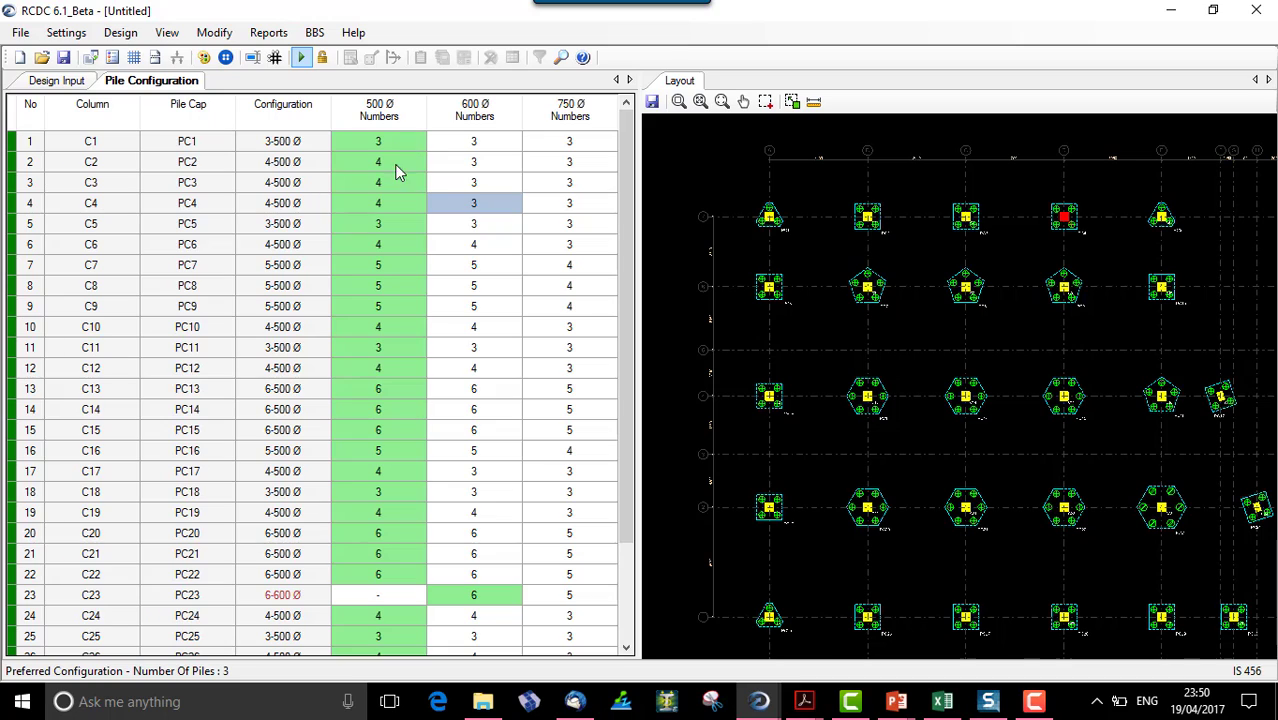
# Review the 500 diameter pile numbers of PC1 to PC22, and inspect pile cap PC23's configuration in the layout.
pyautogui.moveTo(394, 143); pyautogui.dragTo(405, 580)
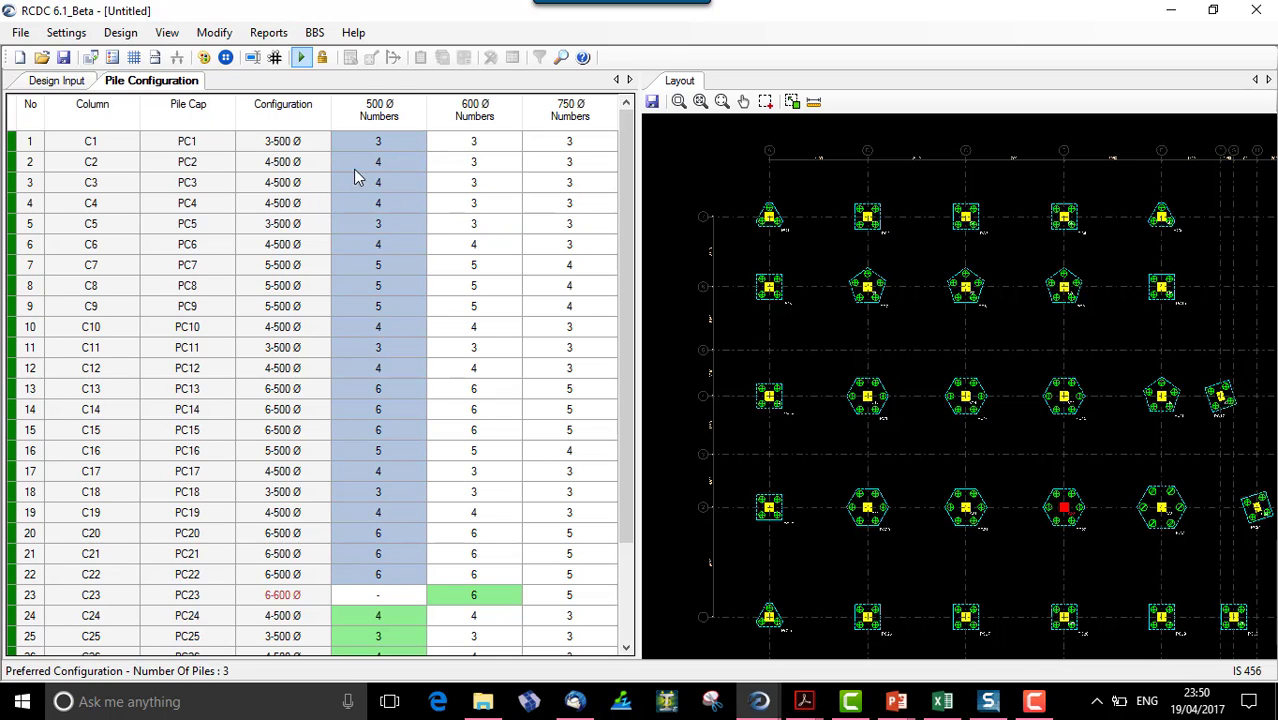
pyautogui.click(397, 309)
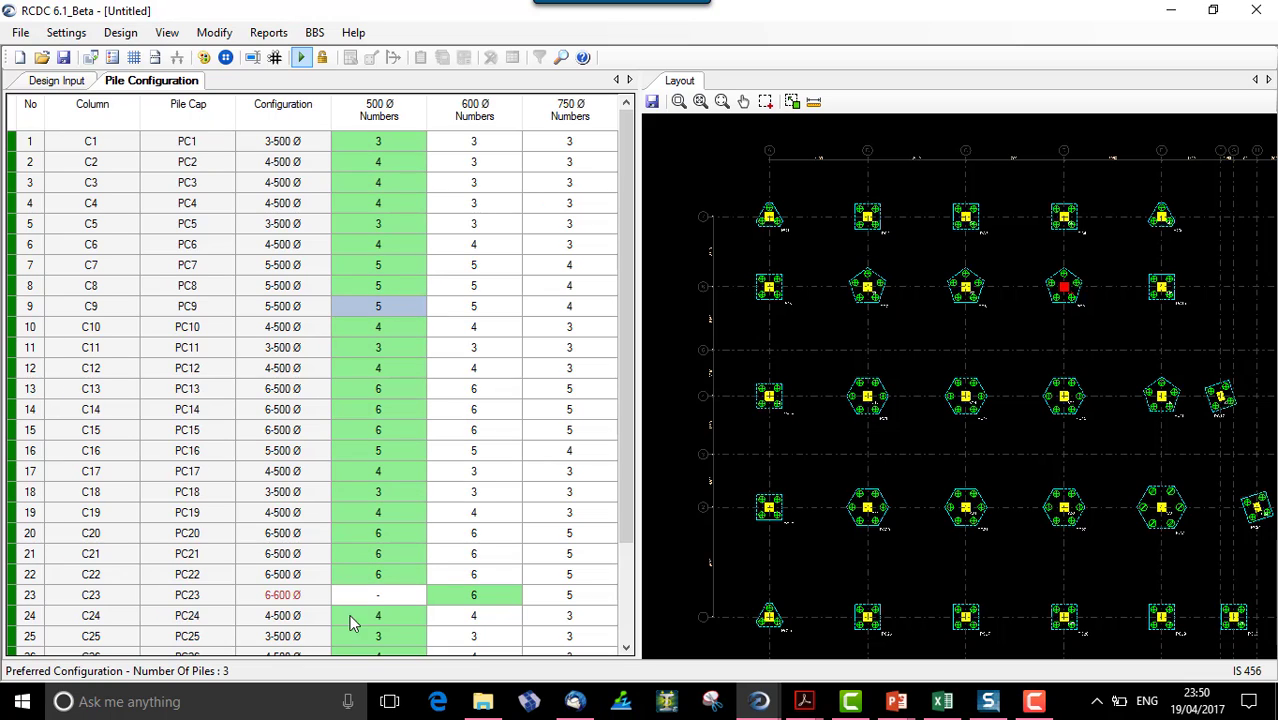
pyautogui.click(284, 600)
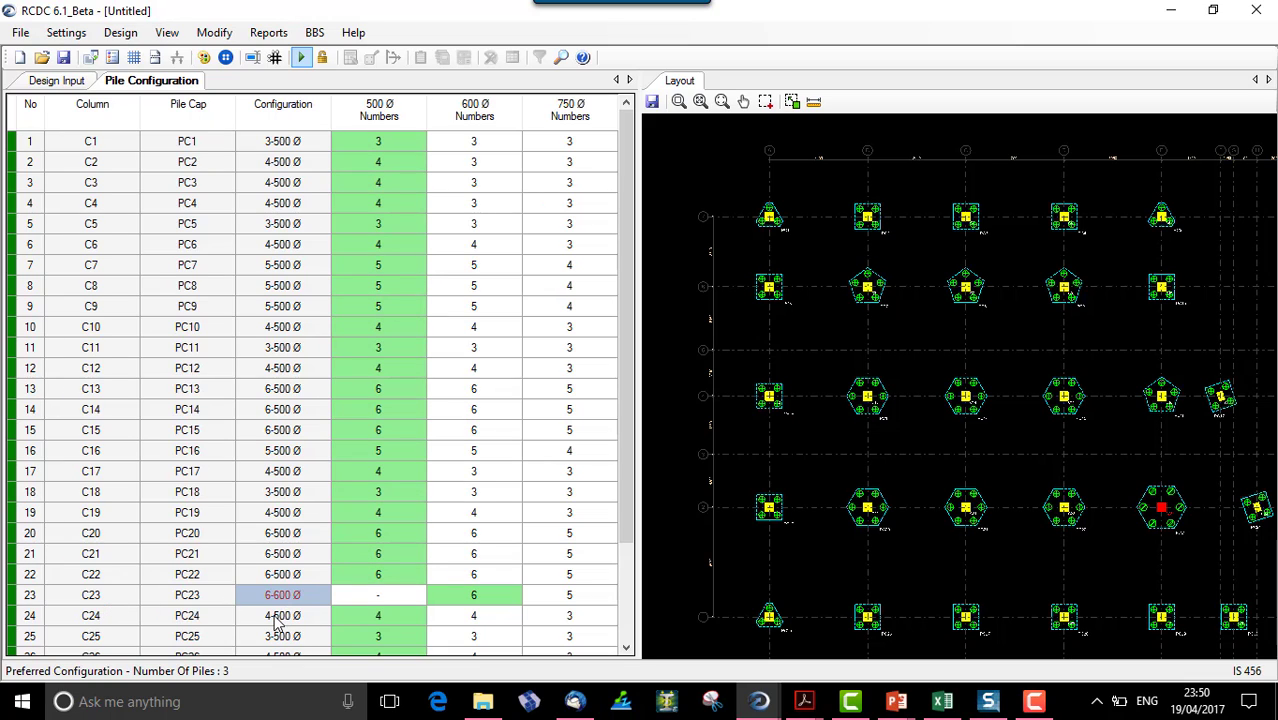
pyautogui.click(122, 599)
pyautogui.scroll(5, 1160, 505)
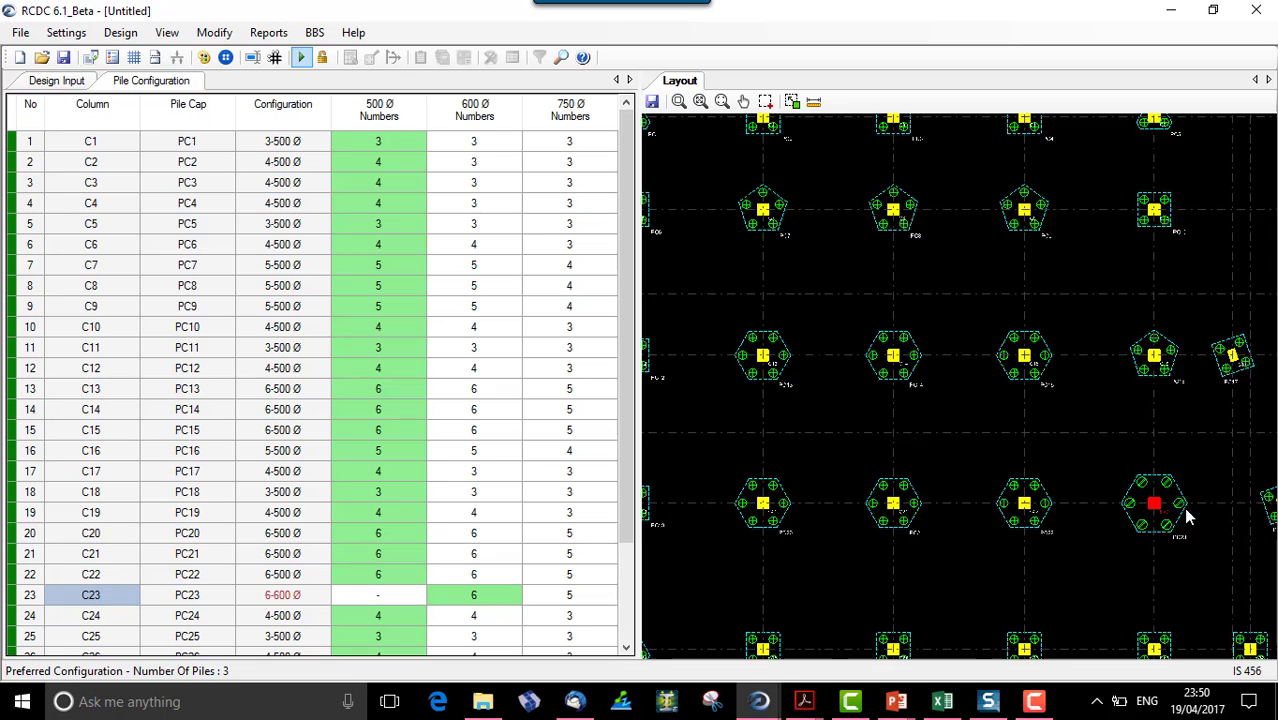
# Check pile cap PC23's selected configuration against the pile numbers offered for the 500 and 600 diameters.
pyautogui.click(295, 595)
pyautogui.click(379, 598)
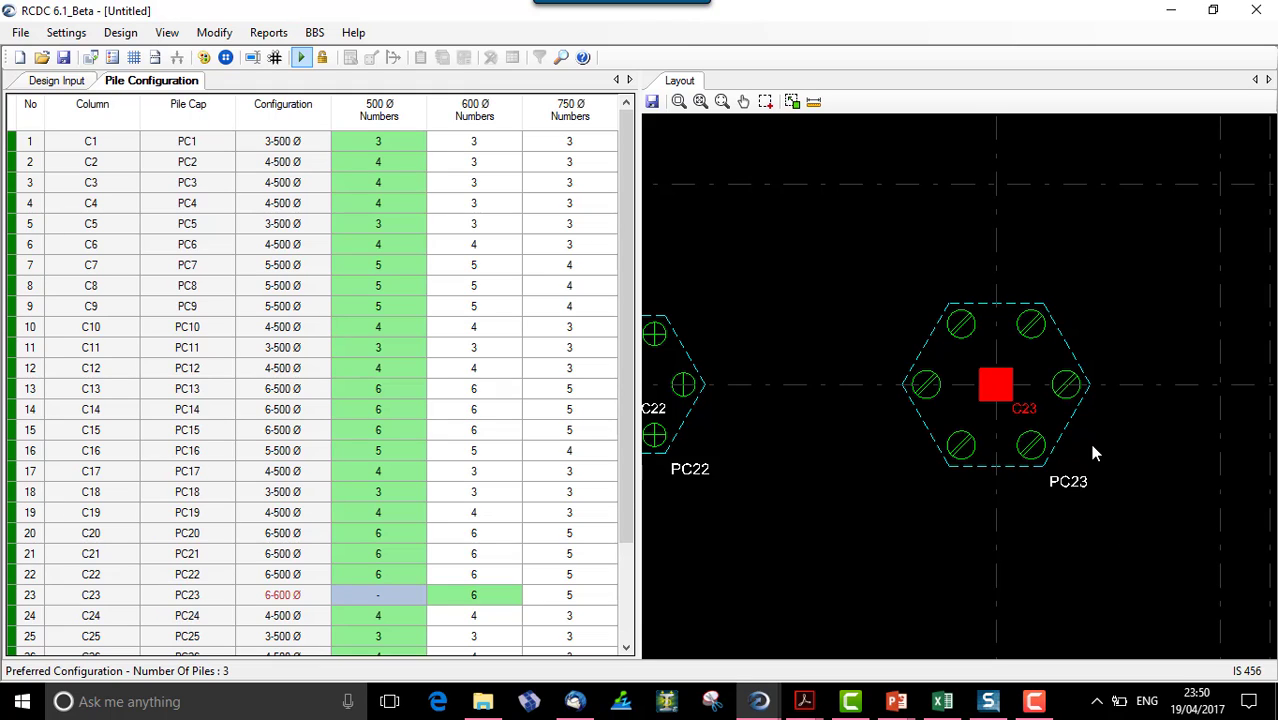
pyautogui.click(479, 598)
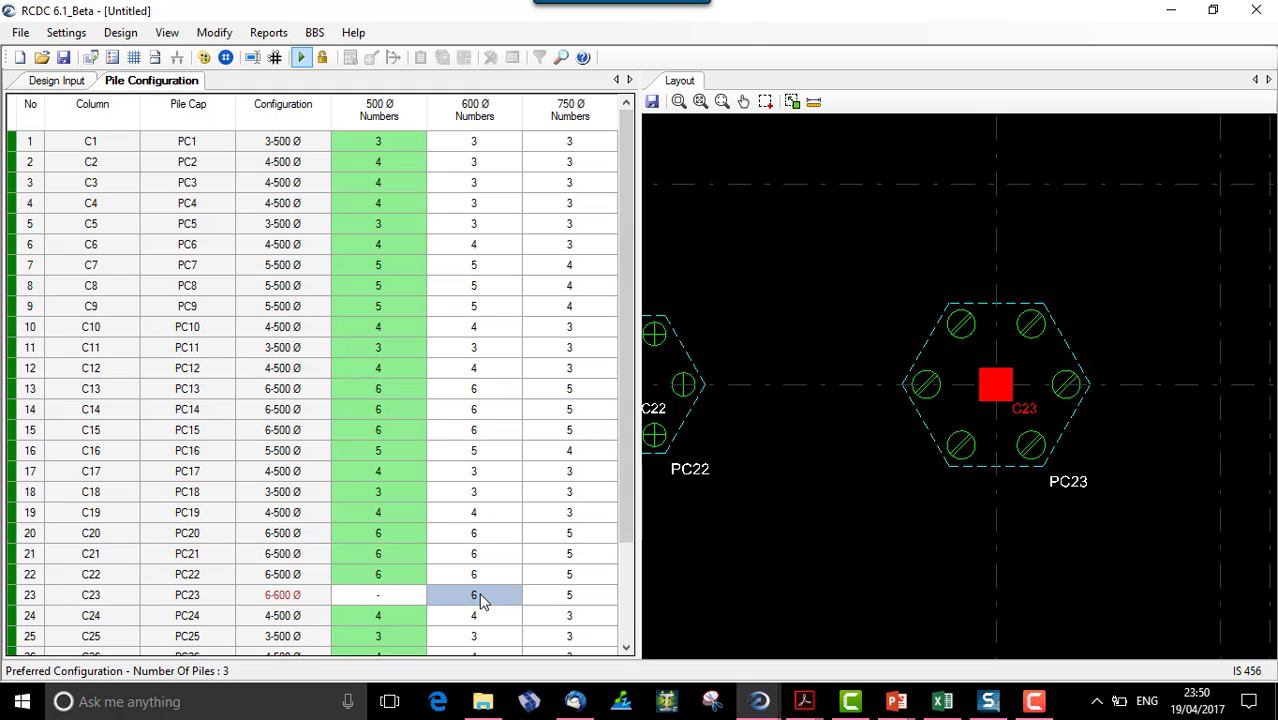
pyautogui.click(303, 597)
pyautogui.scroll(-2, 513, 586)
pyautogui.scroll(2, 516, 588)
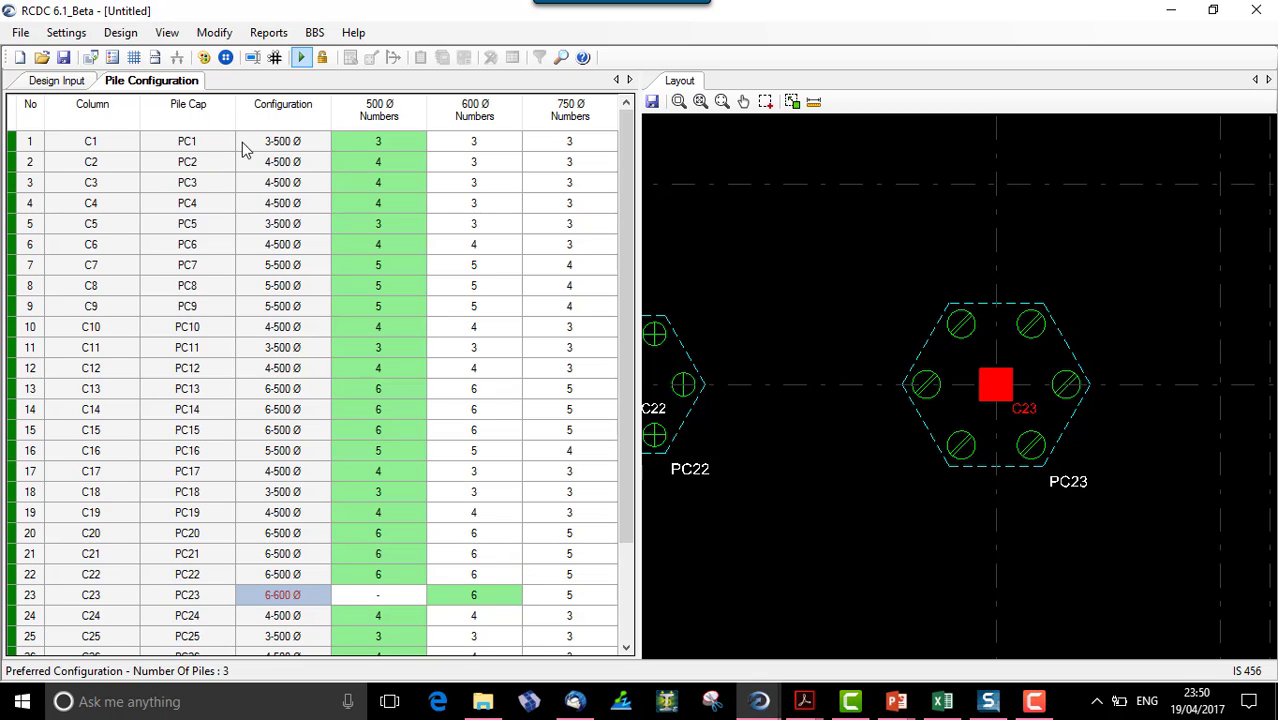
# Run the auto design of all pile caps, and revisit the pile configuration and design input before returning to the design output.
pyautogui.click(301, 57)
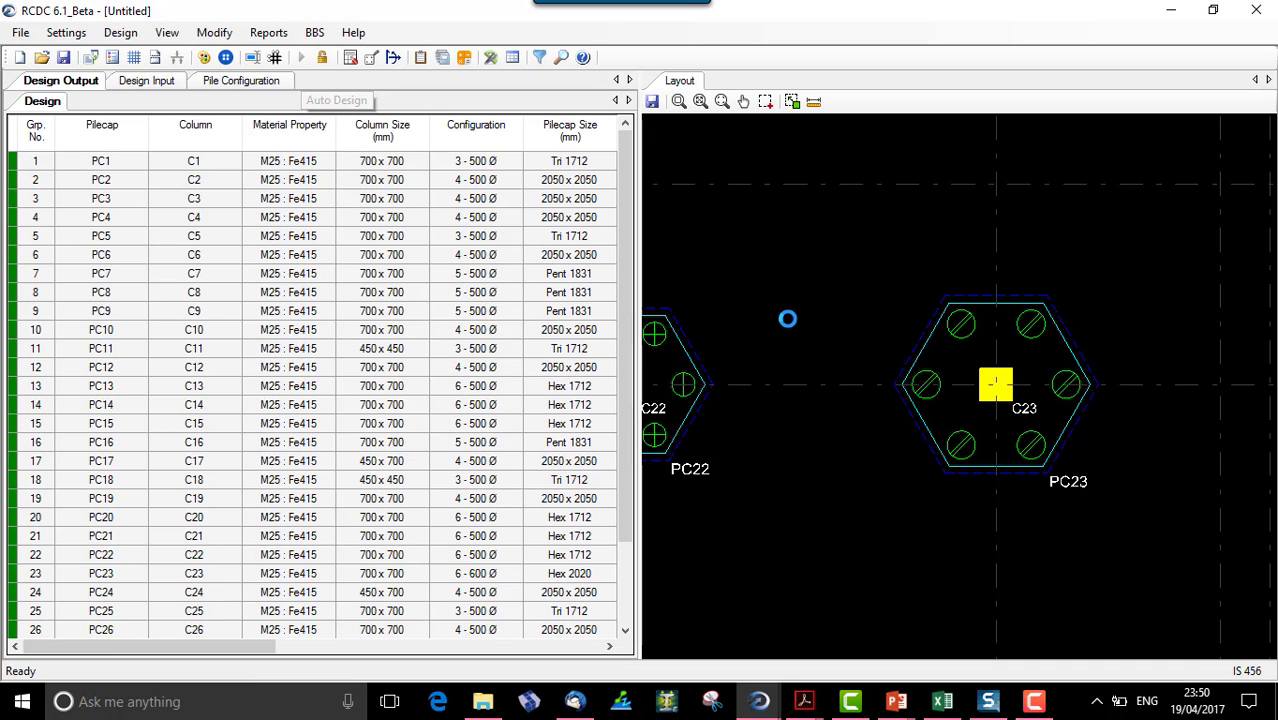
pyautogui.click(232, 84)
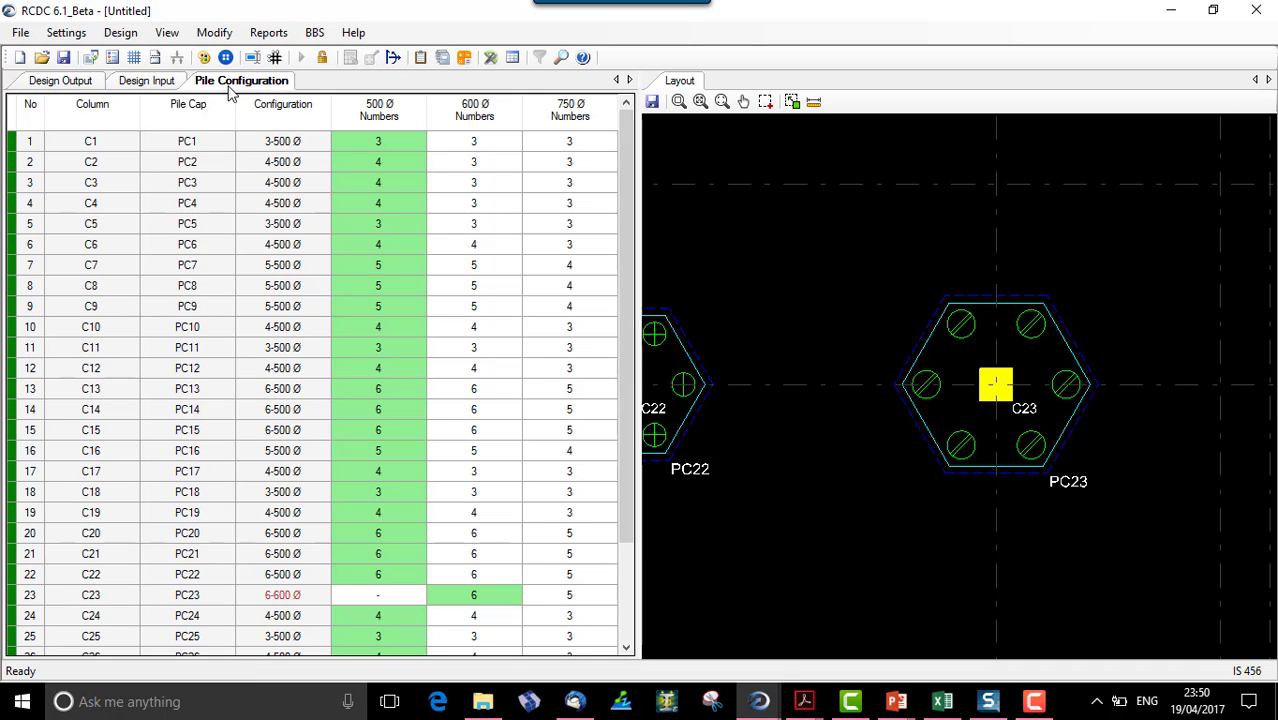
pyautogui.click(118, 84)
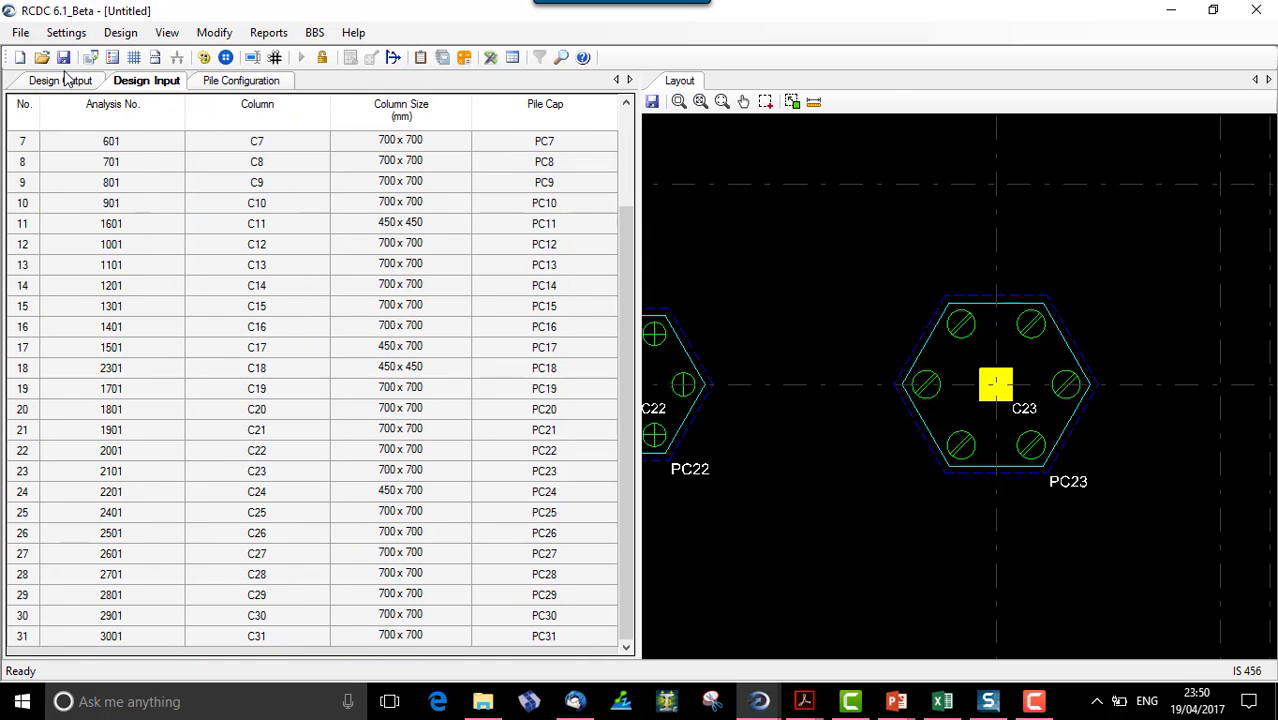
pyautogui.click(65, 80)
# Examine the designed pile cap layout and the pile marks in its pile legend.
pyautogui.moveTo(793, 434); pyautogui.dragTo(1035, 402, button='middle')
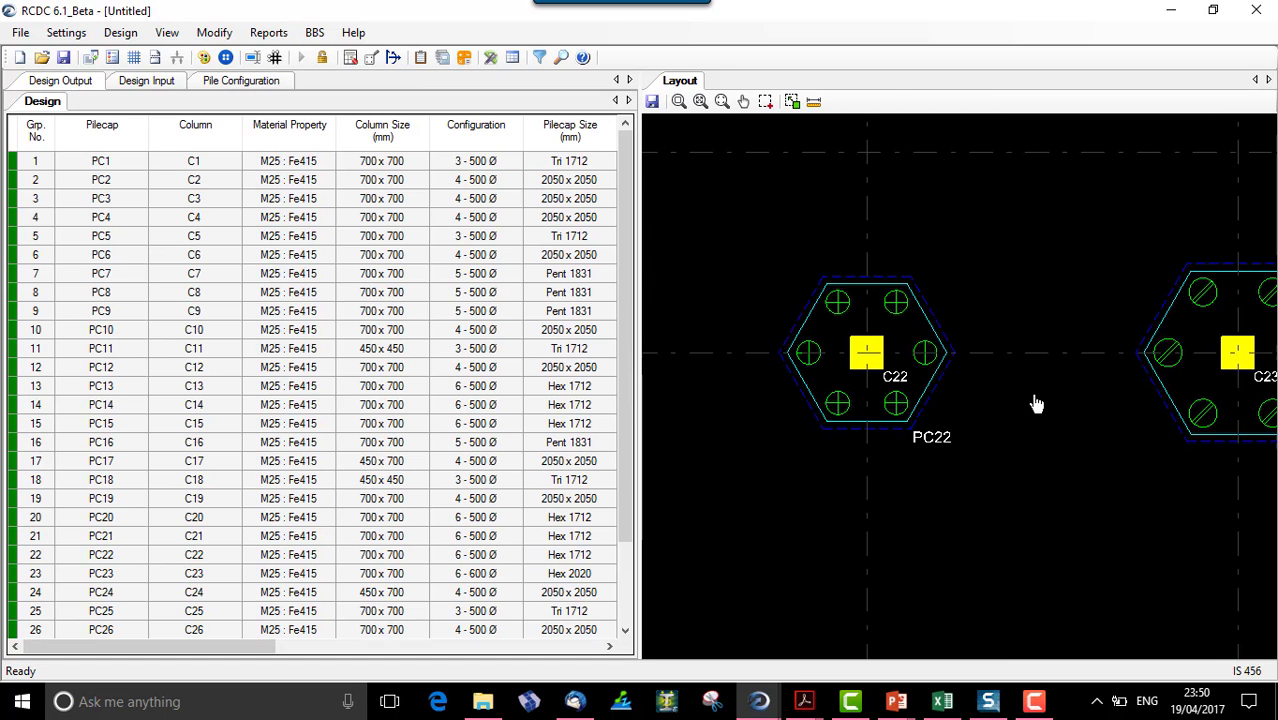
pyautogui.click(703, 102)
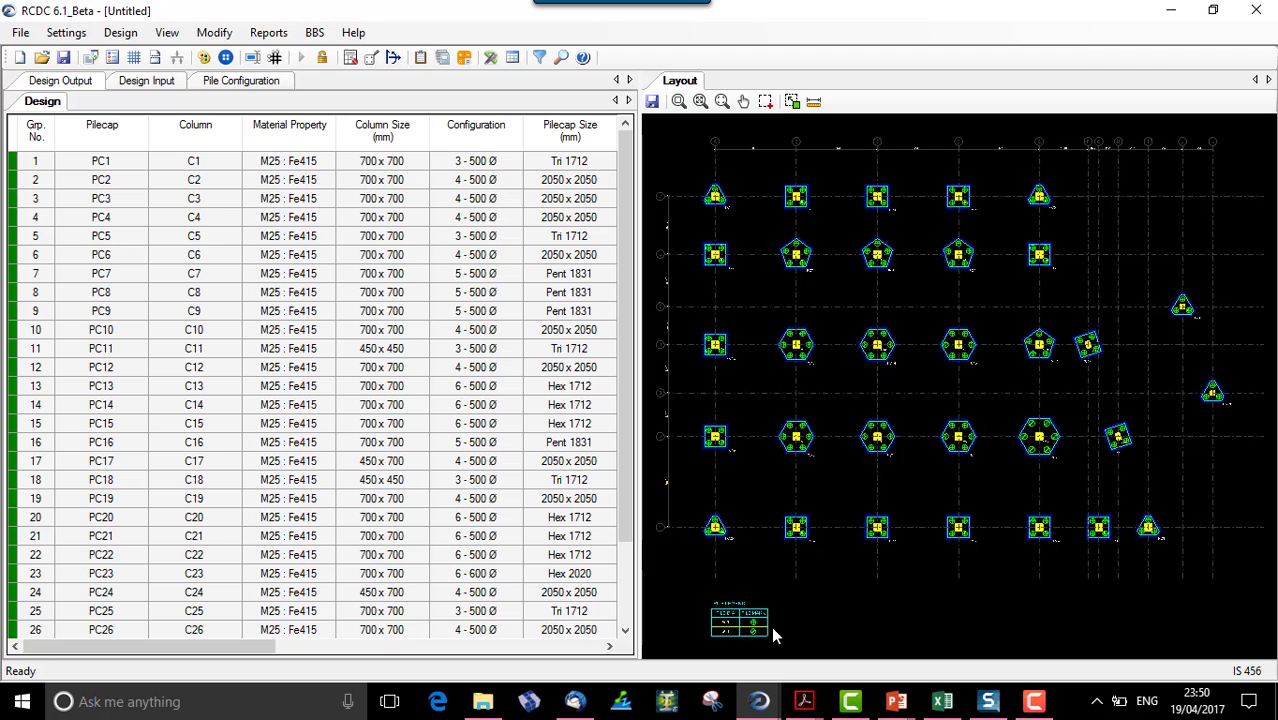
pyautogui.scroll(2, 731, 648)
pyautogui.scroll(5, 731, 645)
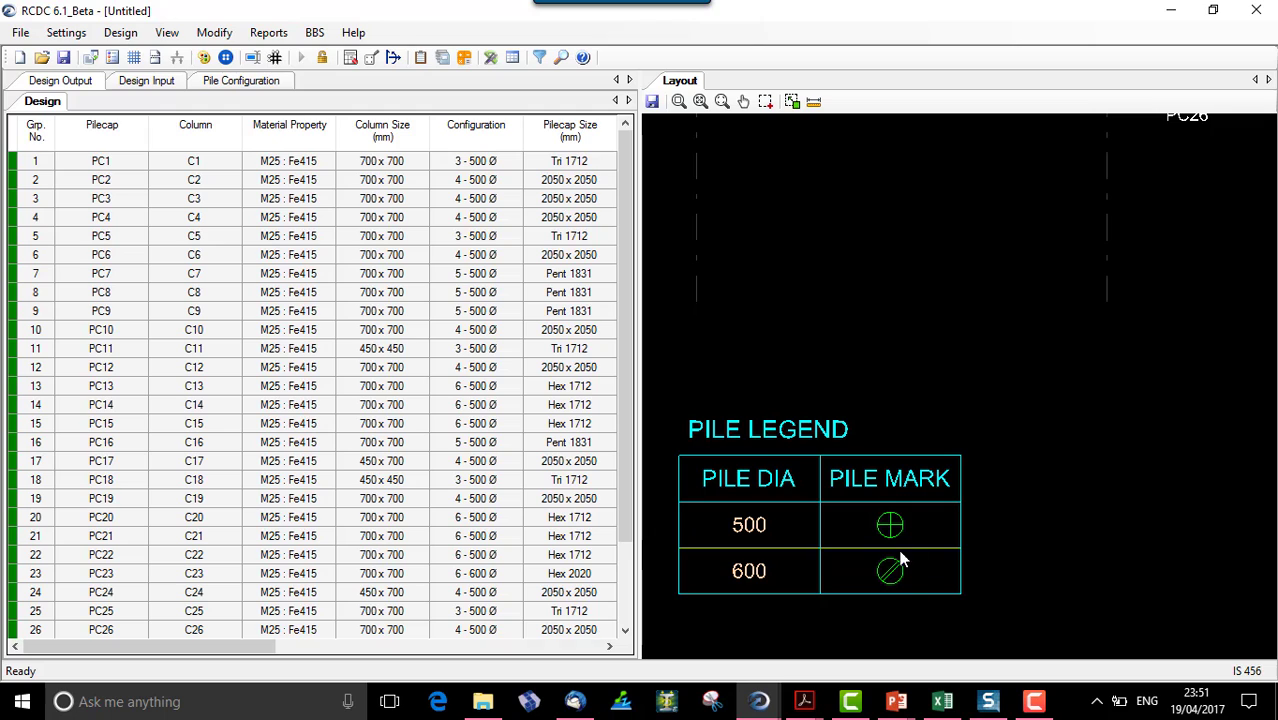
pyautogui.click(690, 103)
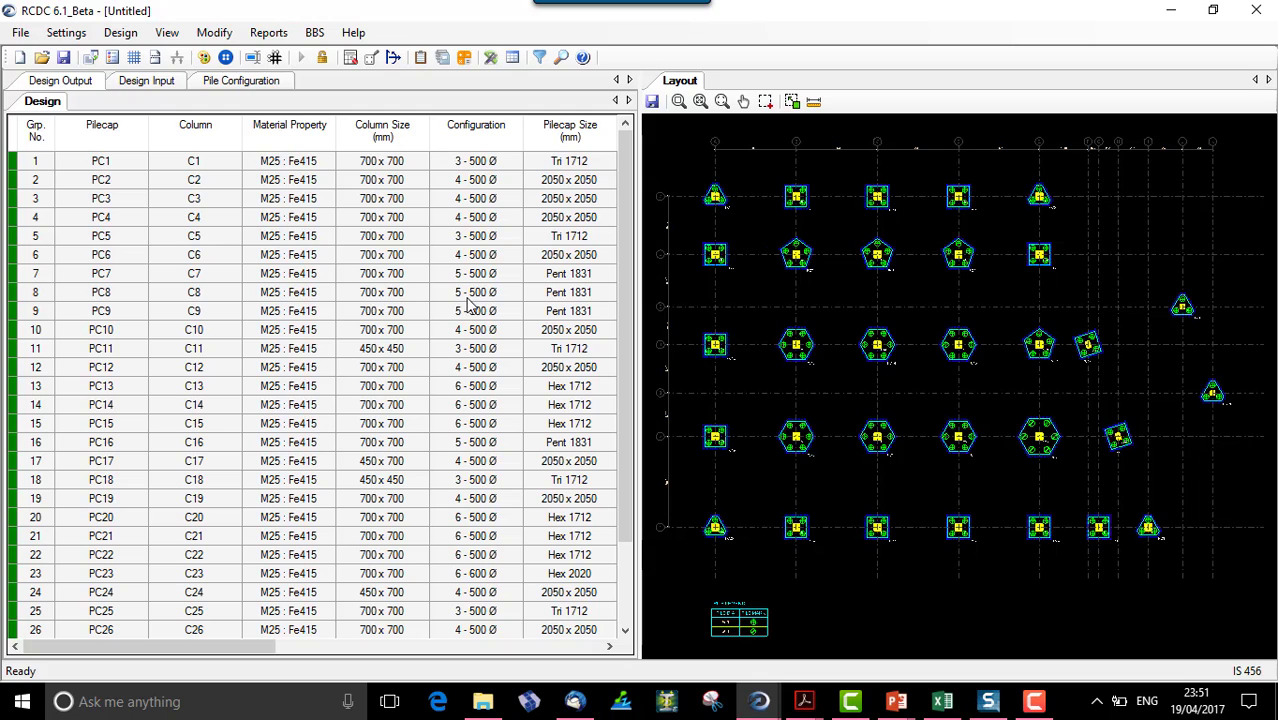
# Generate the pile layout drawing and examine the pile numbering and spacing around columns C1 and C13.
pyautogui.click(284, 36)
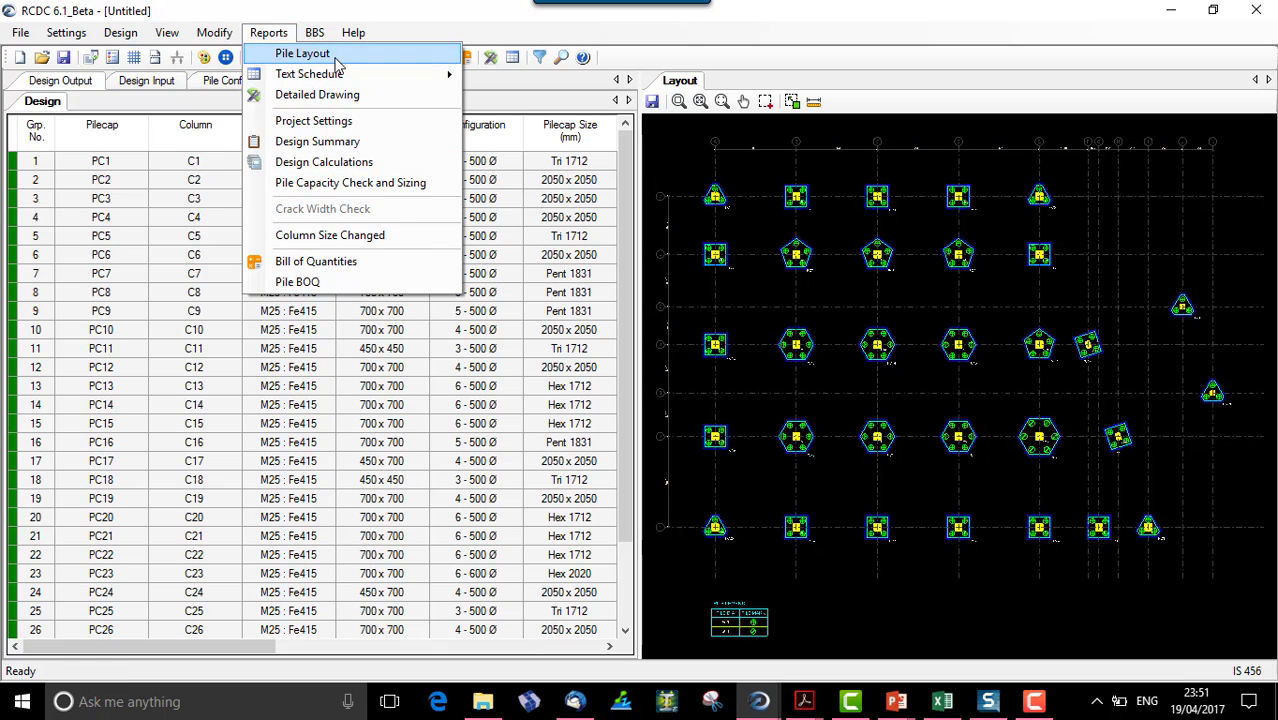
pyautogui.click(302, 53)
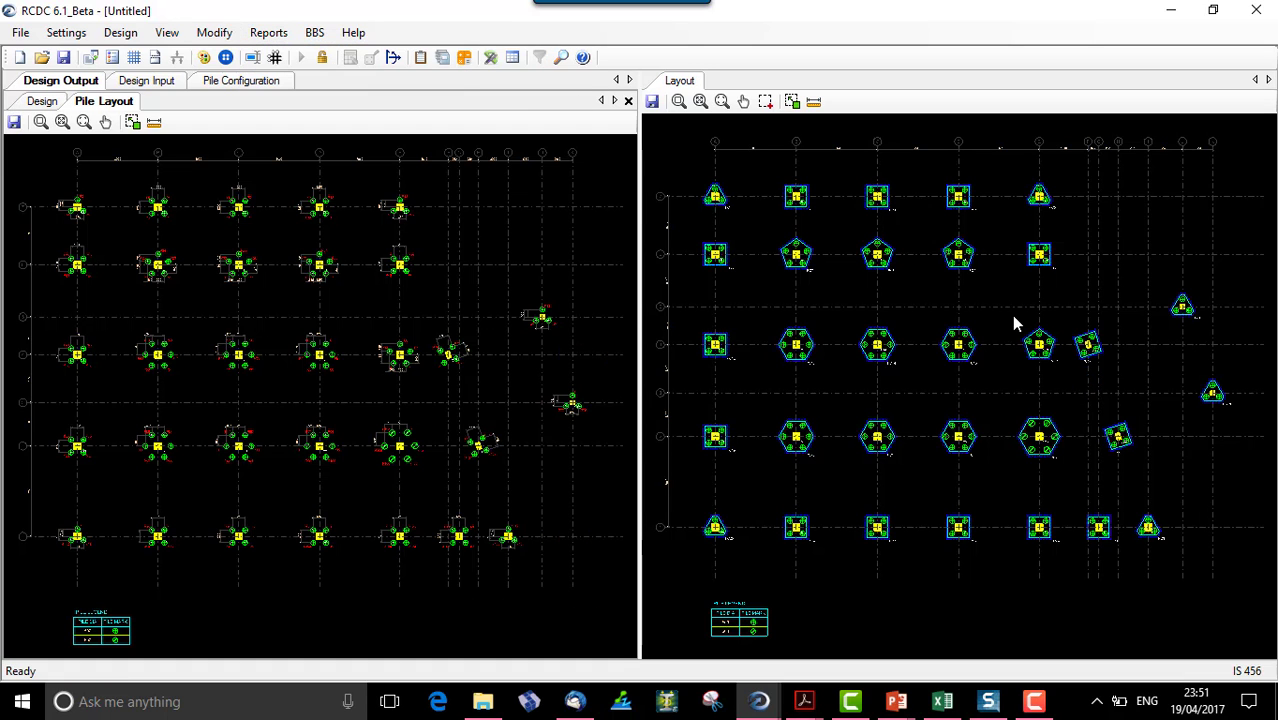
pyautogui.scroll(6, 110, 250)
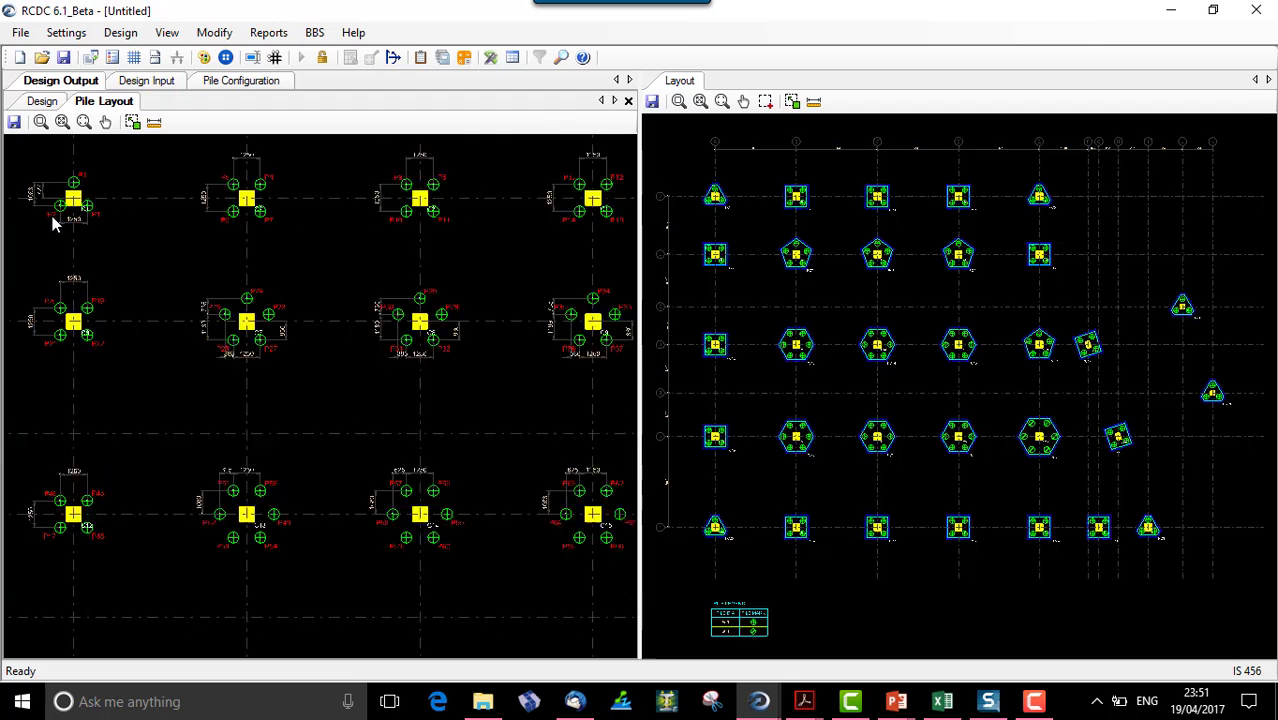
pyautogui.scroll(3, 98, 238)
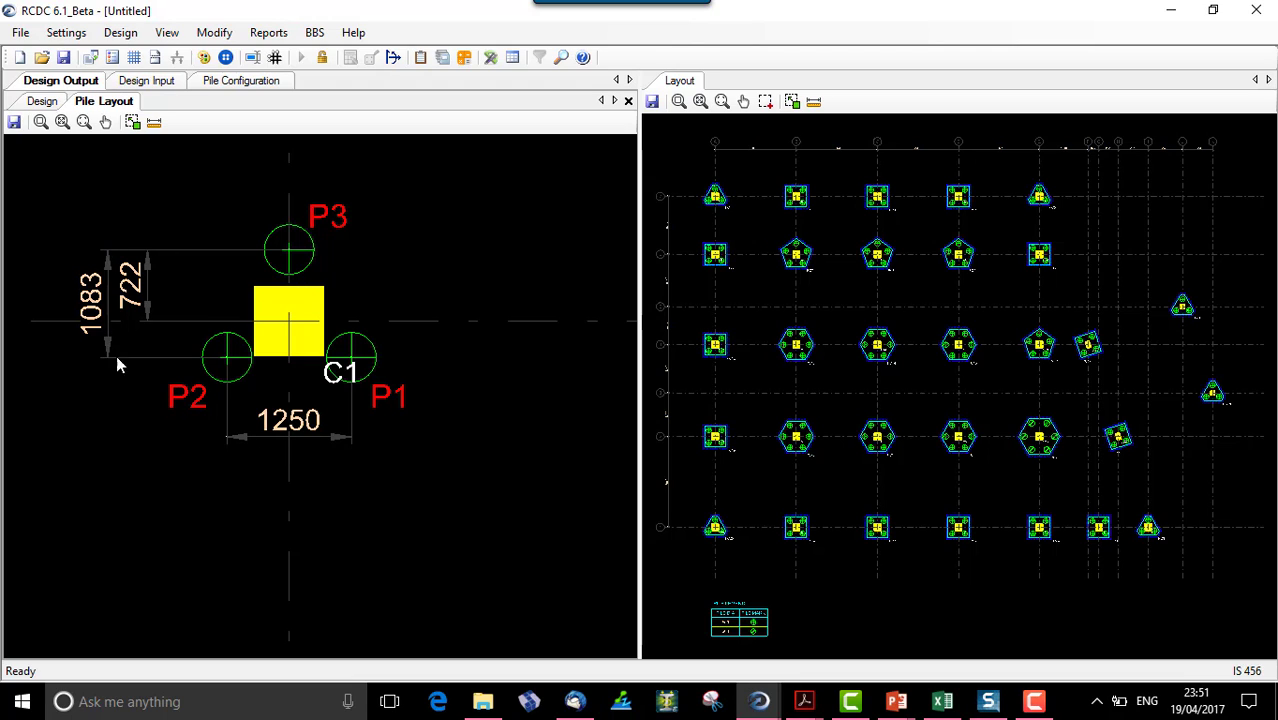
pyautogui.scroll(-3, 333, 459)
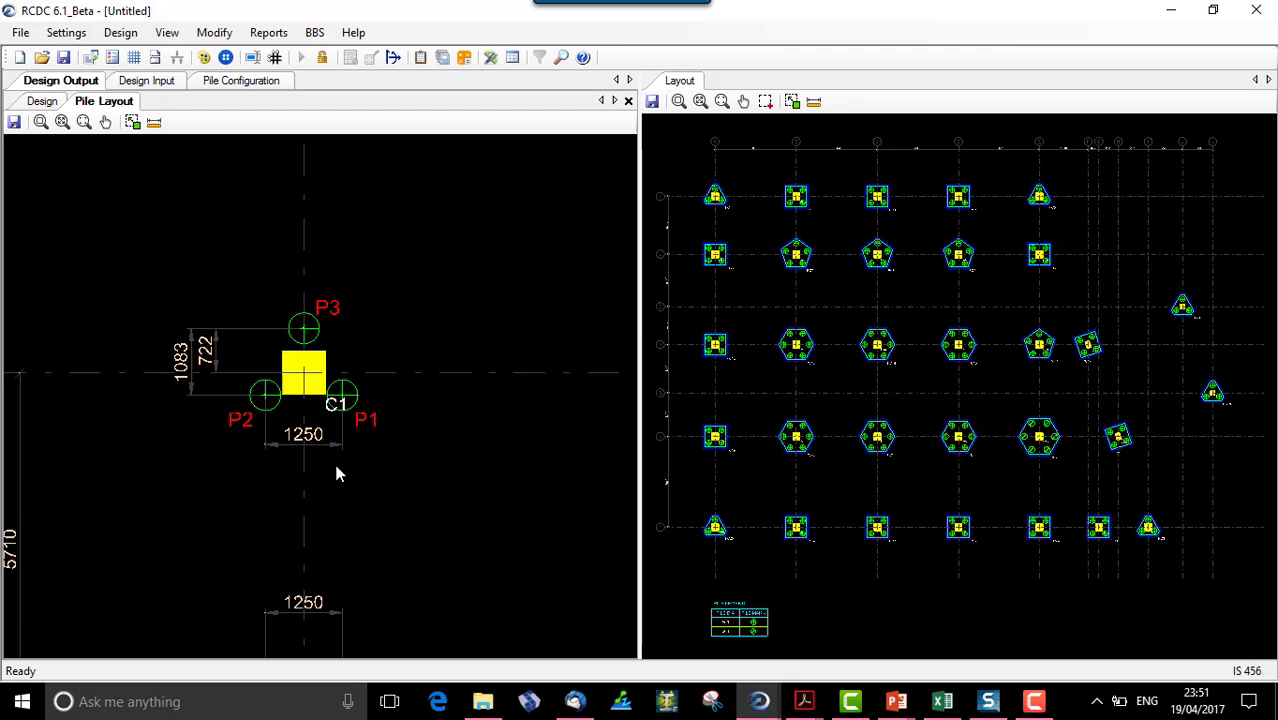
pyautogui.scroll(-5, 346, 470)
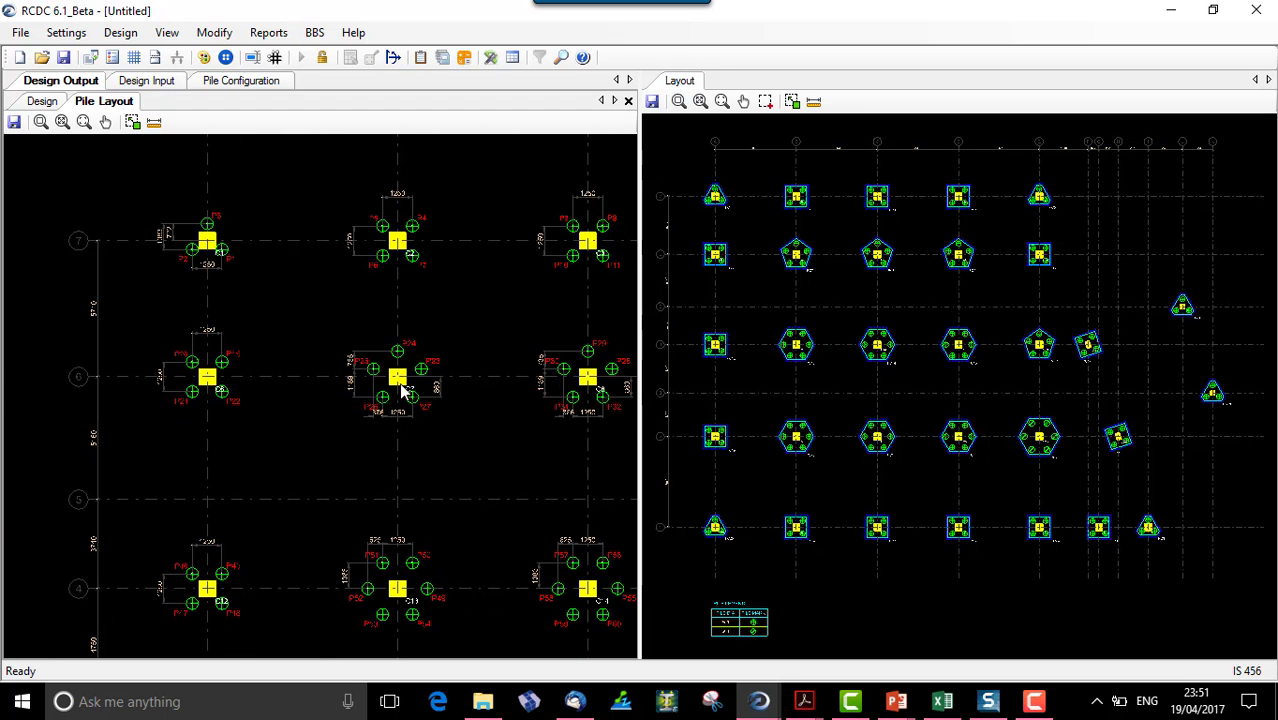
pyautogui.scroll(6, 278, 420)
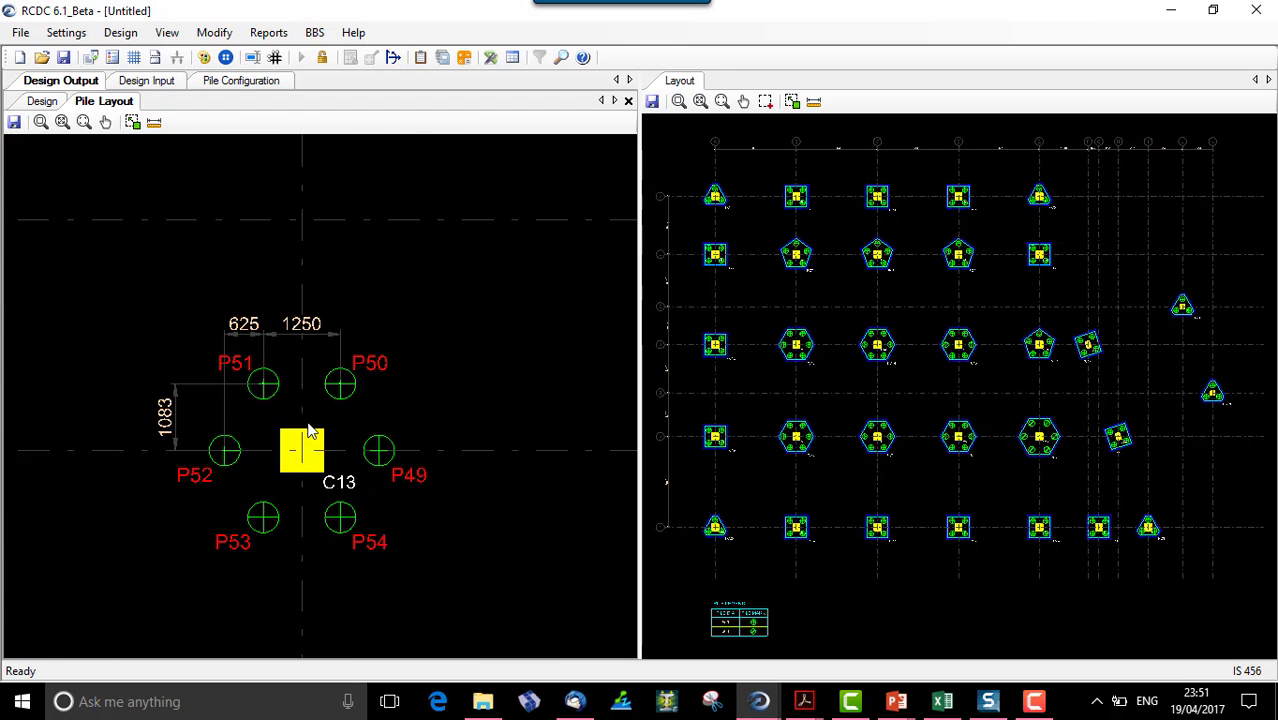
pyautogui.scroll(-5, 214, 438)
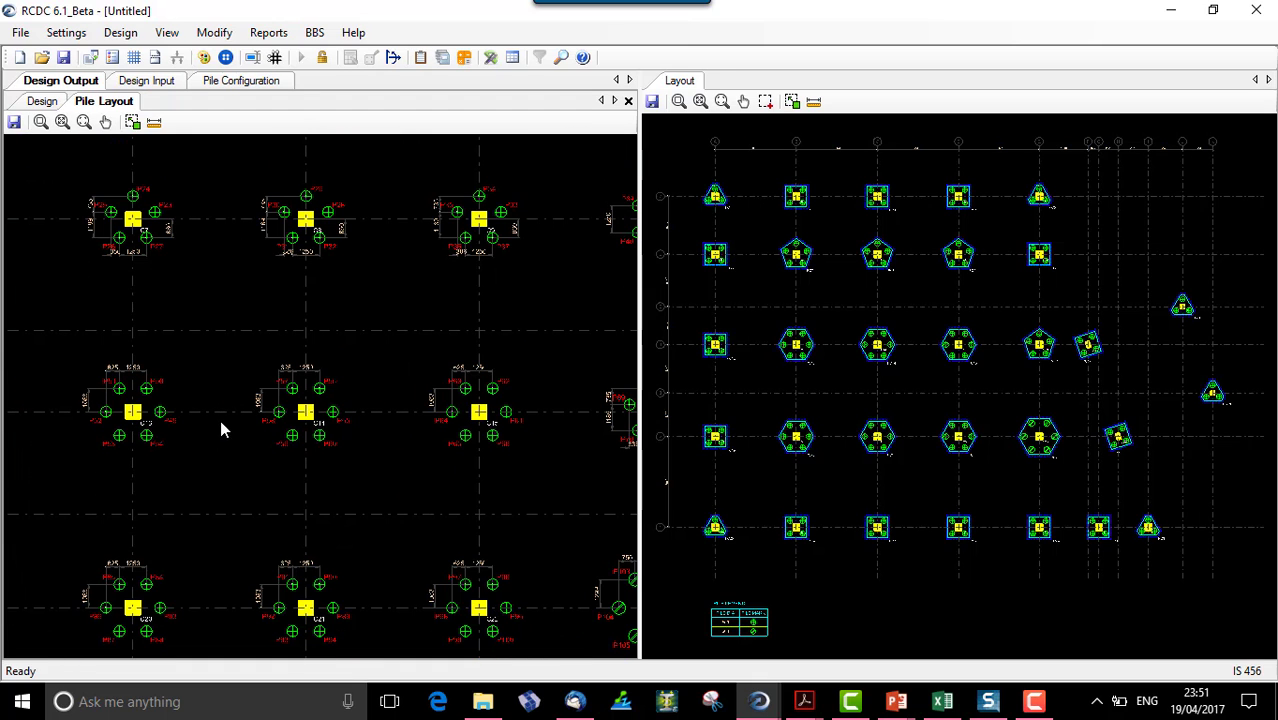
pyautogui.click(62, 122)
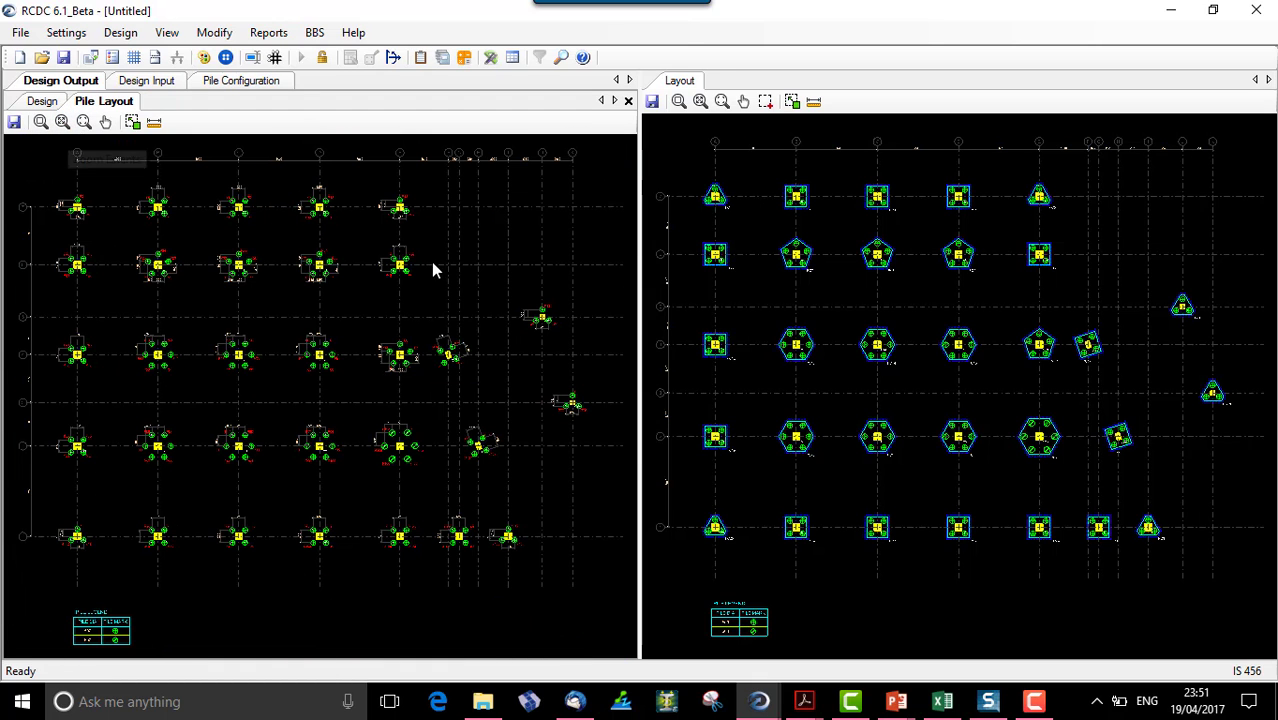
# Generate the vertical pile cap text schedule and review its piles, dimensions, reinforcement, stirrups, SFR and remarks.
pyautogui.click(268, 32)
pyautogui.moveTo(281, 78)
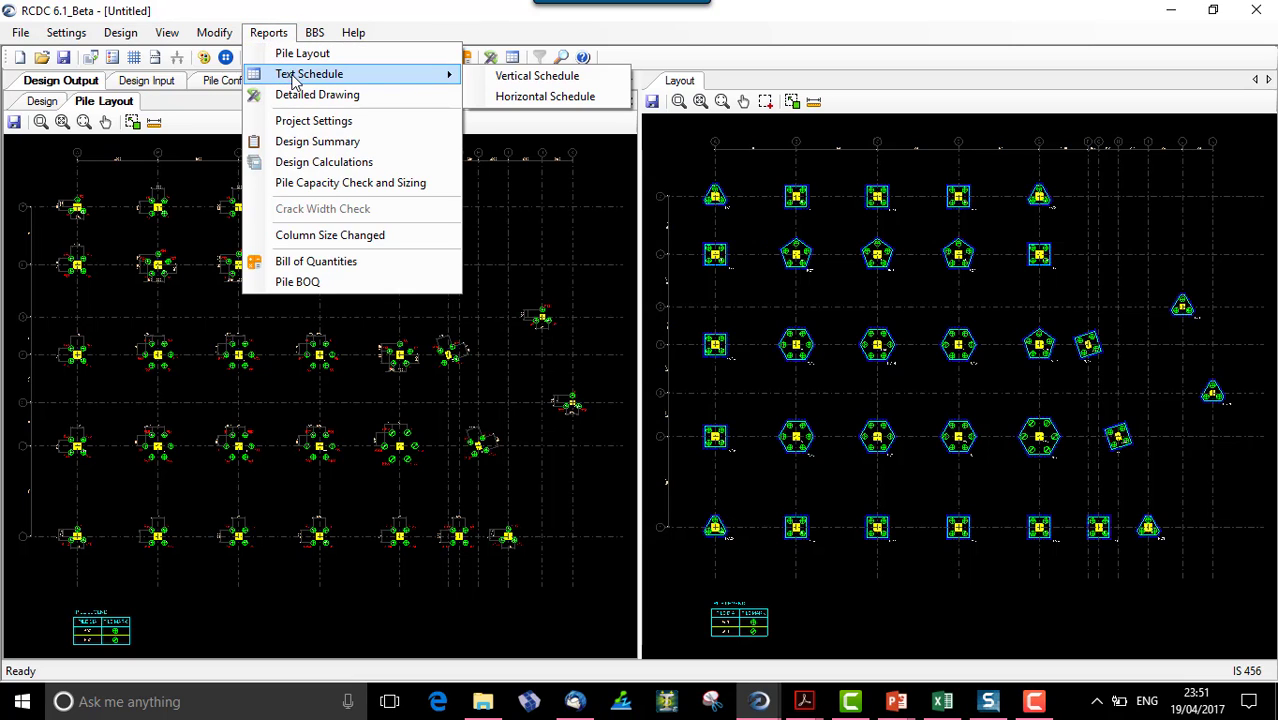
pyautogui.click(548, 79)
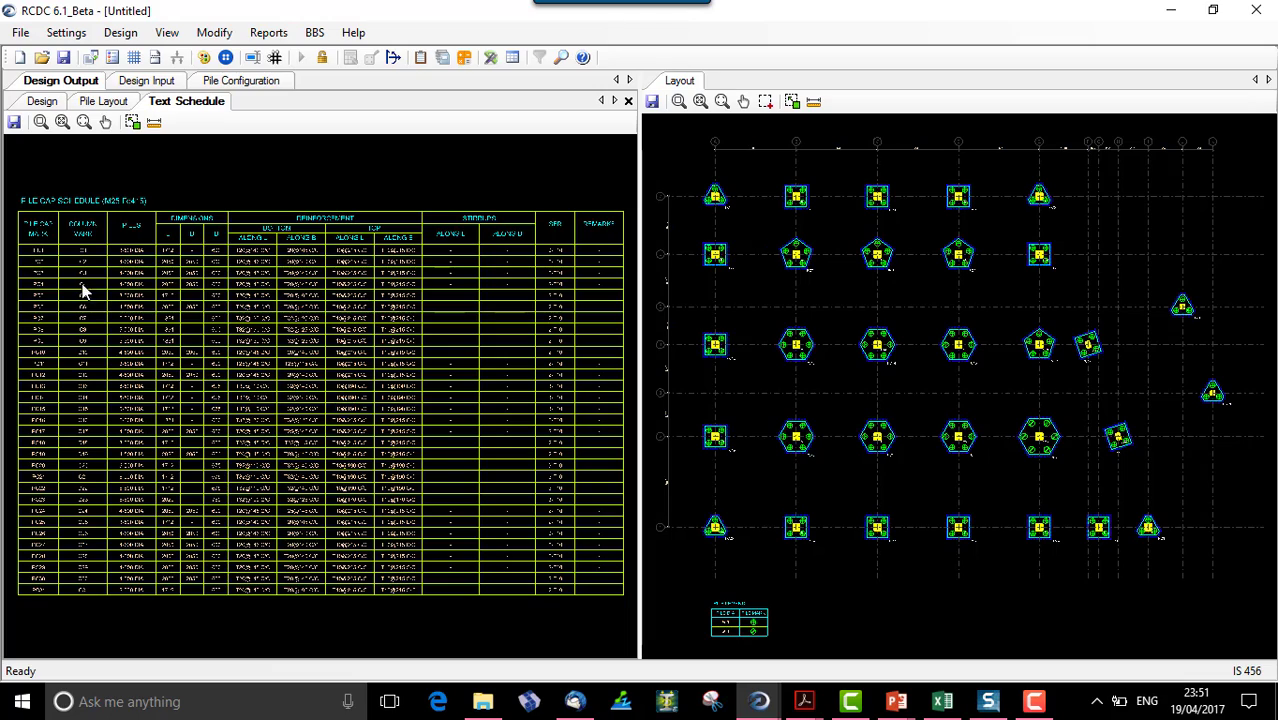
pyautogui.scroll(3, 45, 265)
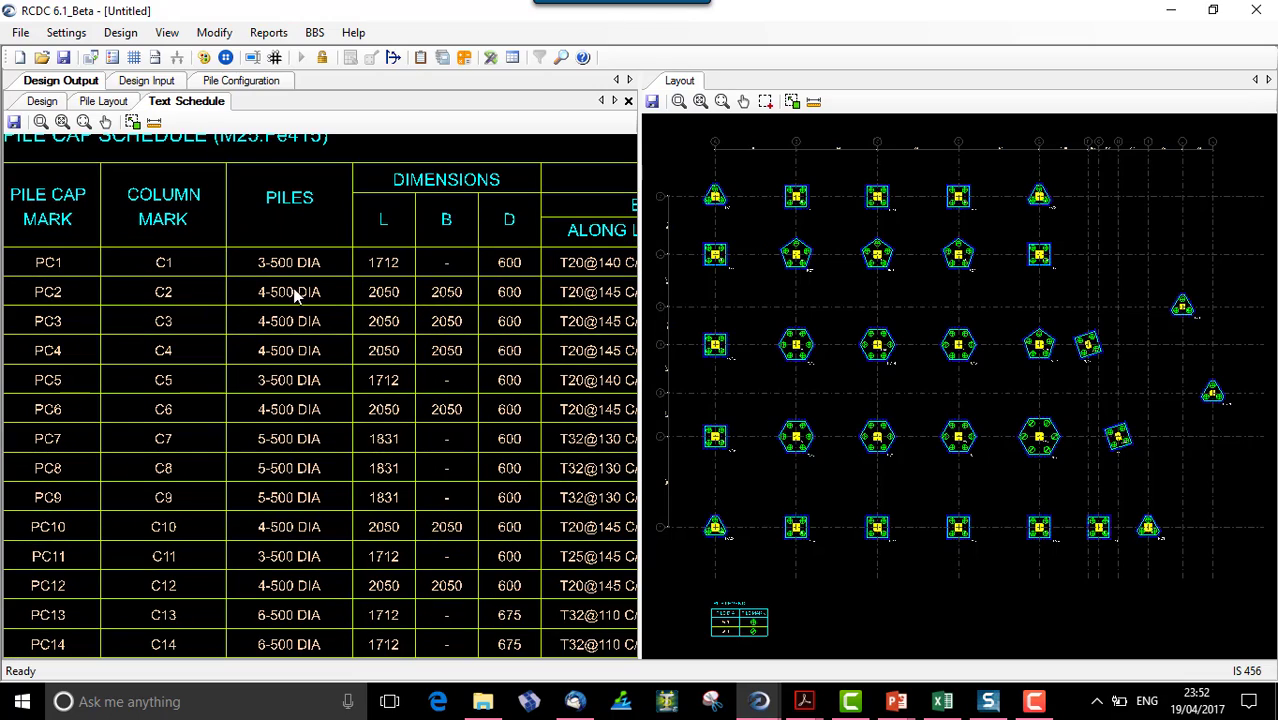
pyautogui.moveTo(320, 308); pyautogui.dragTo(192, 306, button='middle')
pyautogui.moveTo(381, 293); pyautogui.dragTo(240, 313, button='middle')
pyautogui.moveTo(384, 328); pyautogui.dragTo(266, 336, button='middle')
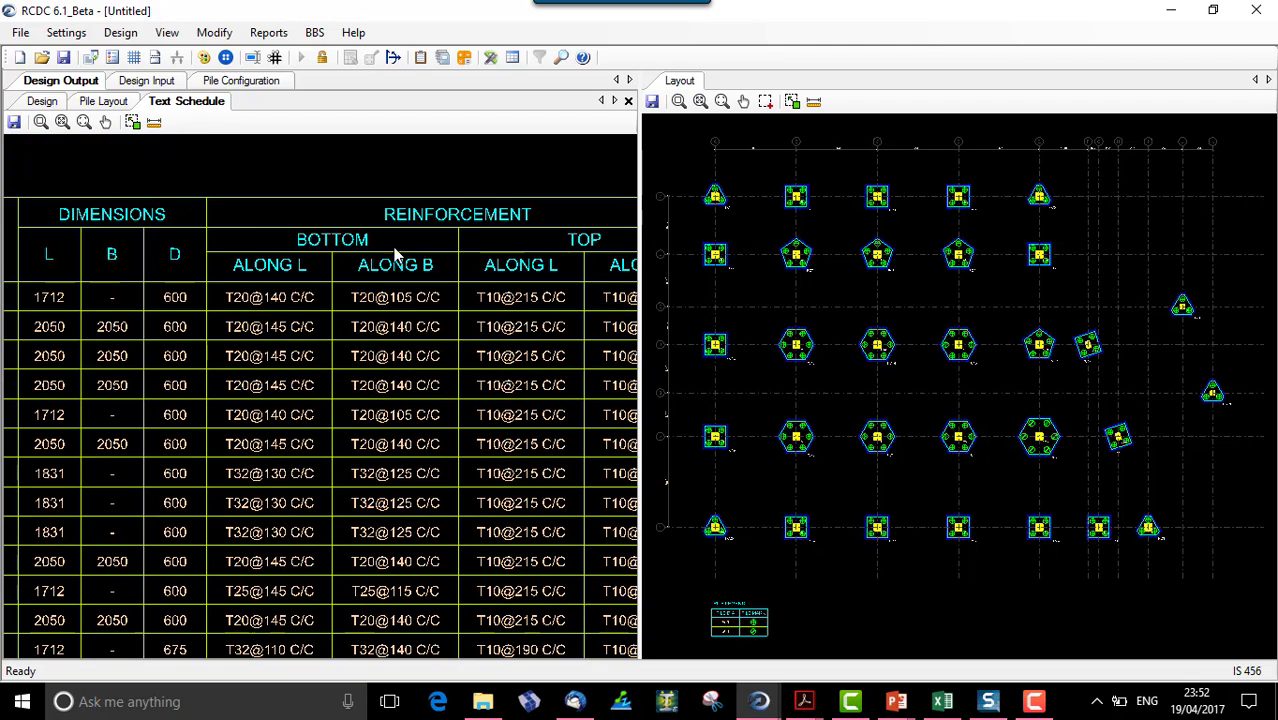
pyautogui.moveTo(485, 398); pyautogui.dragTo(86, 379, button='middle')
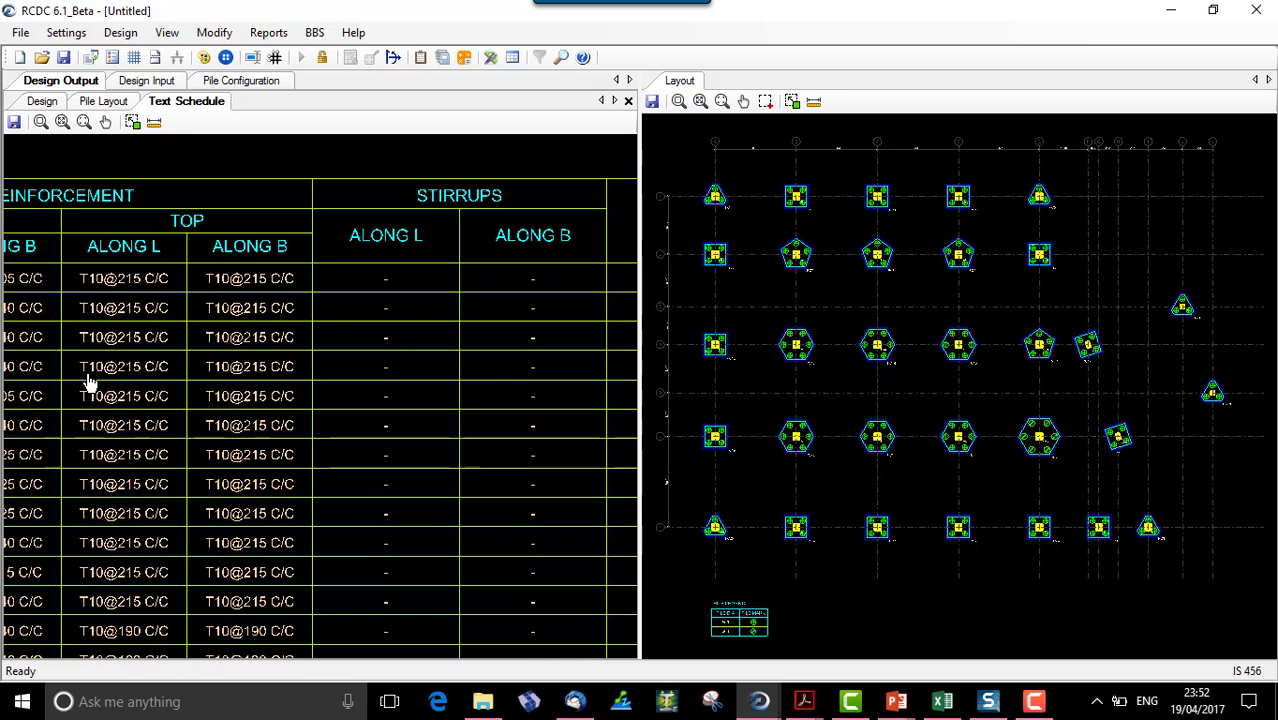
pyautogui.moveTo(415, 349); pyautogui.dragTo(220, 365, button='middle')
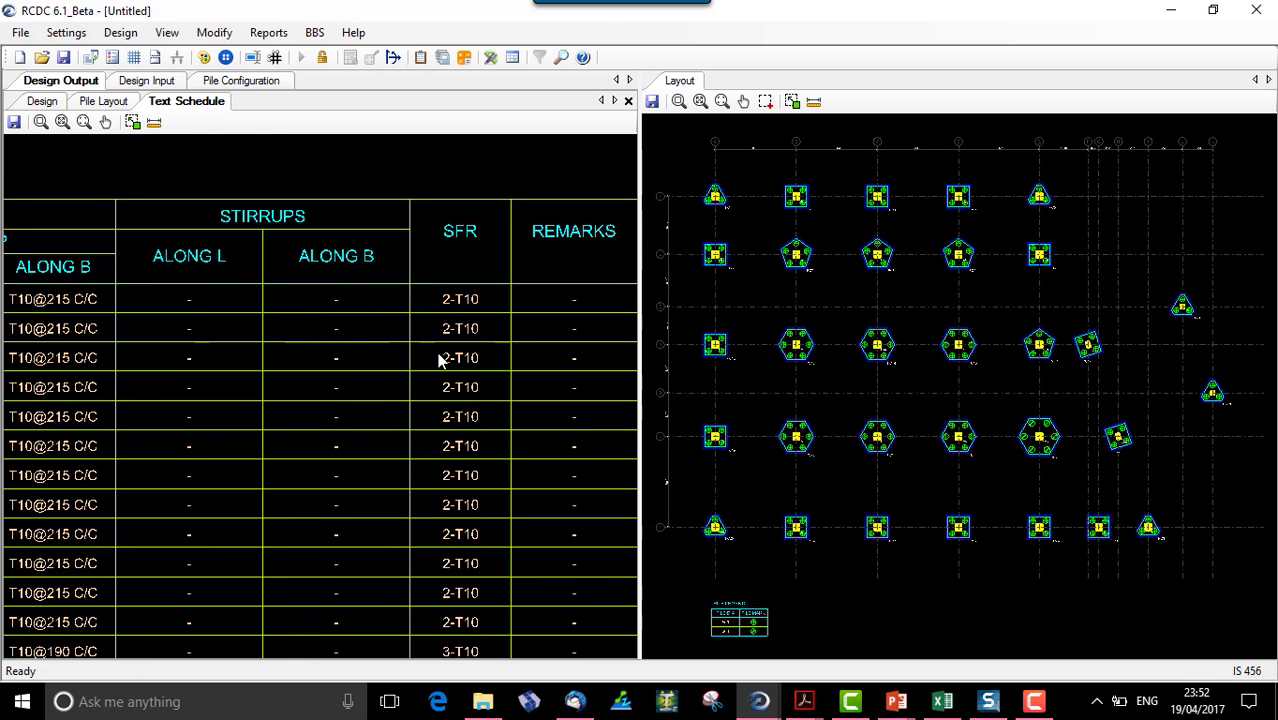
pyautogui.click(62, 122)
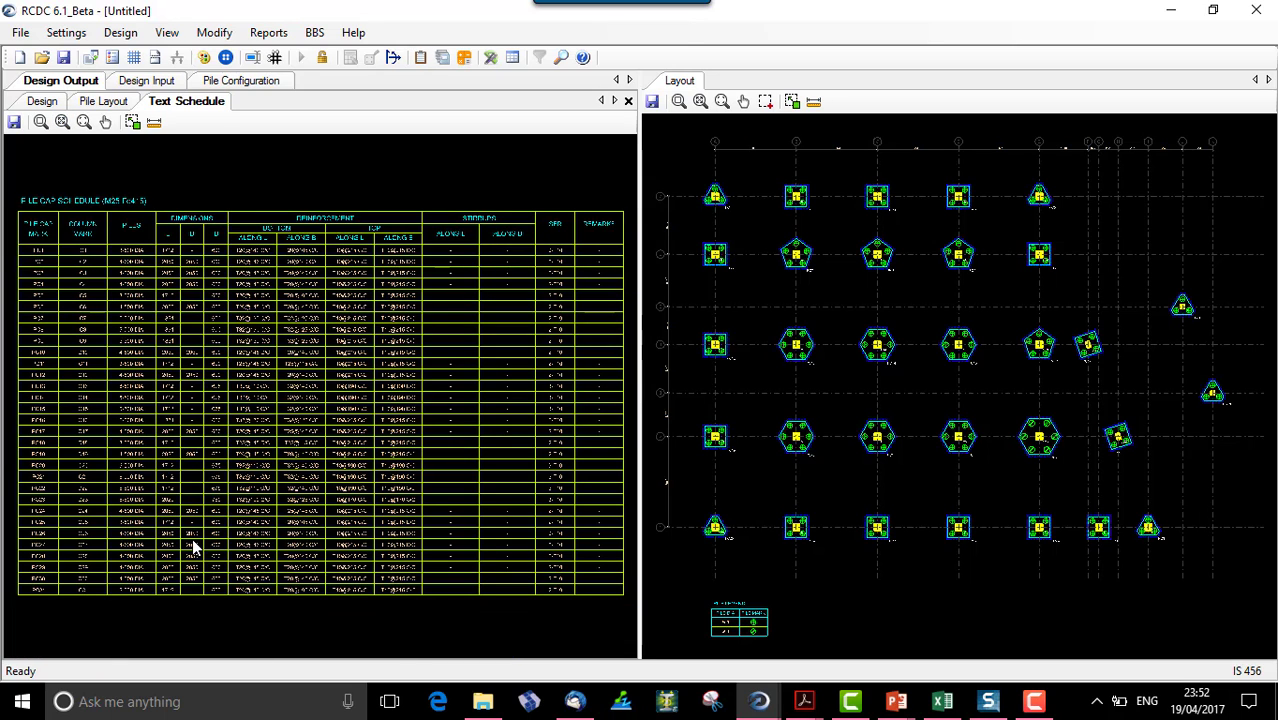
# Generate the detailed drawing for pile caps PC1, PC2 and PC3 with plan and sections along L and B.
pyautogui.click(282, 34)
pyautogui.click(300, 95)
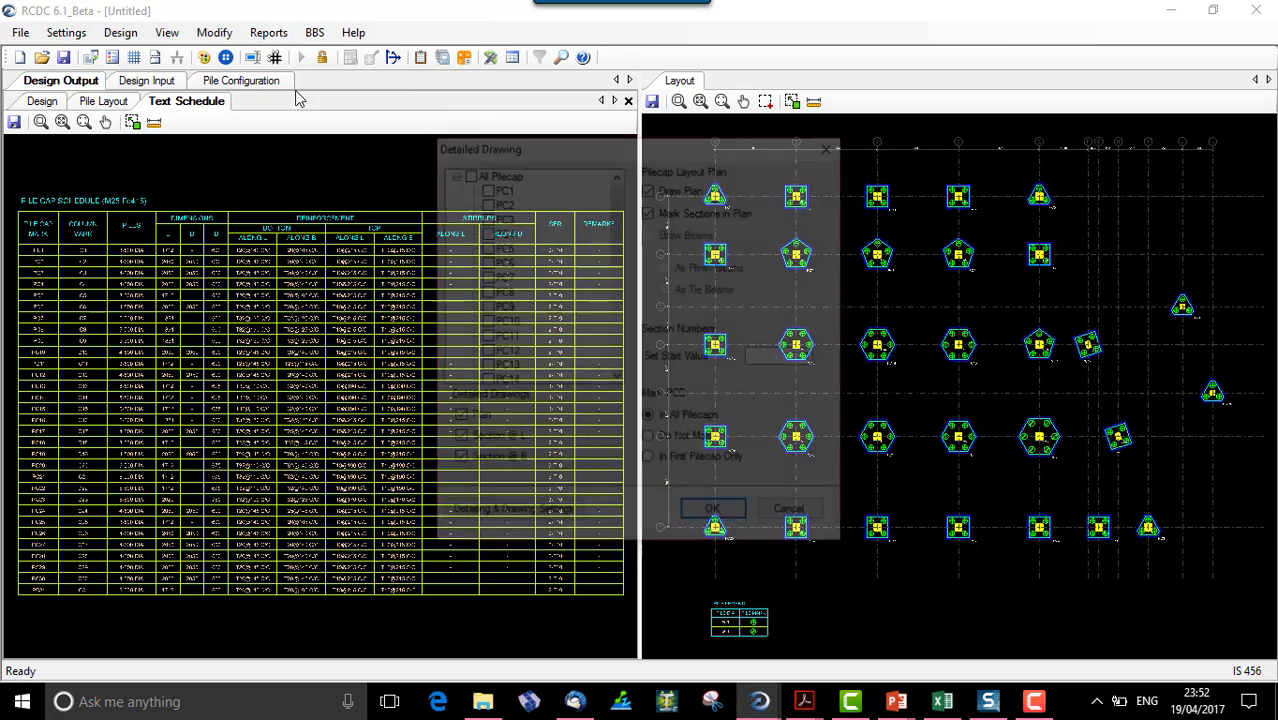
pyautogui.click(484, 187)
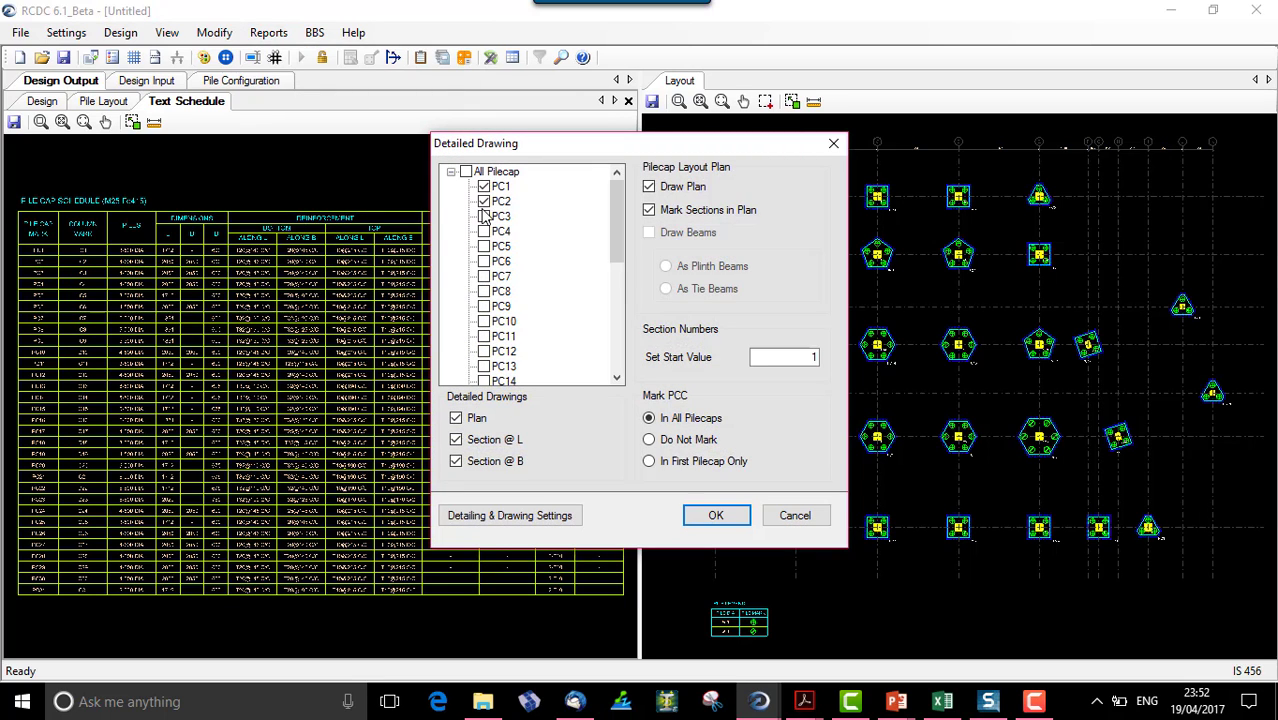
pyautogui.click(484, 217)
pyautogui.click(716, 516)
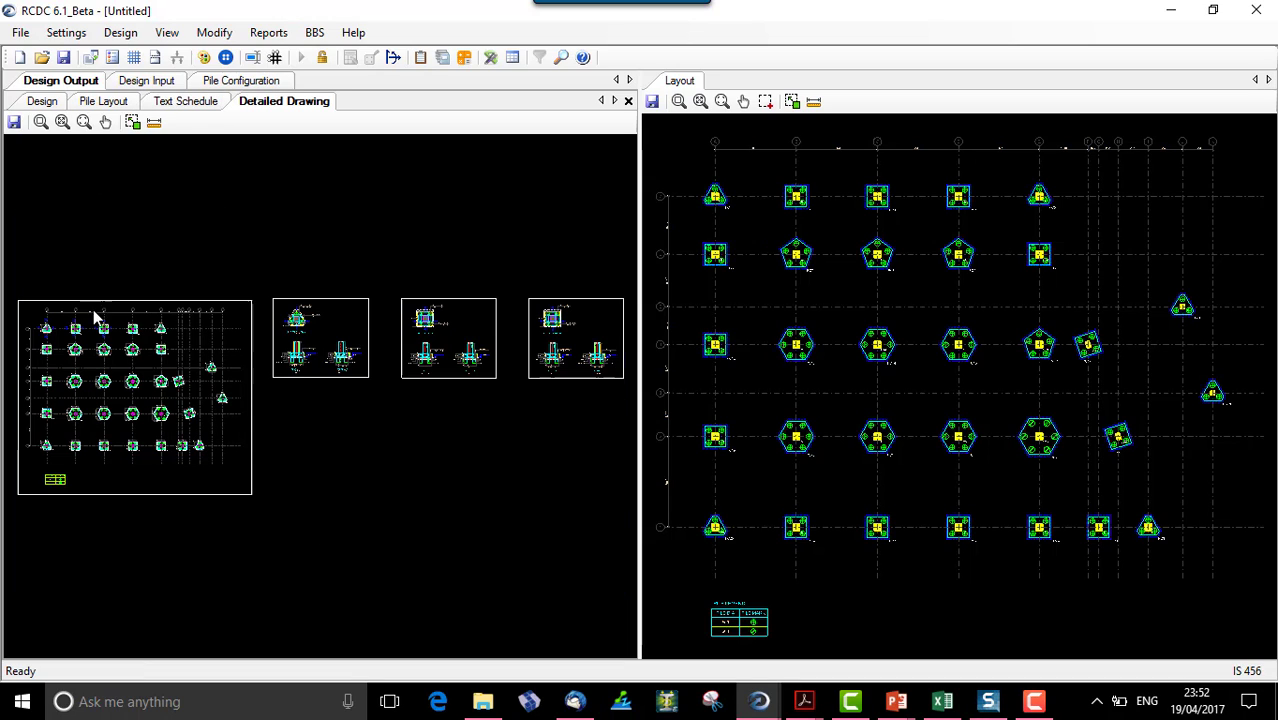
# Examine the layout plan sheet and pile cap PC1's plan detail in the detailed drawing.
pyautogui.scroll(3, 196, 344)
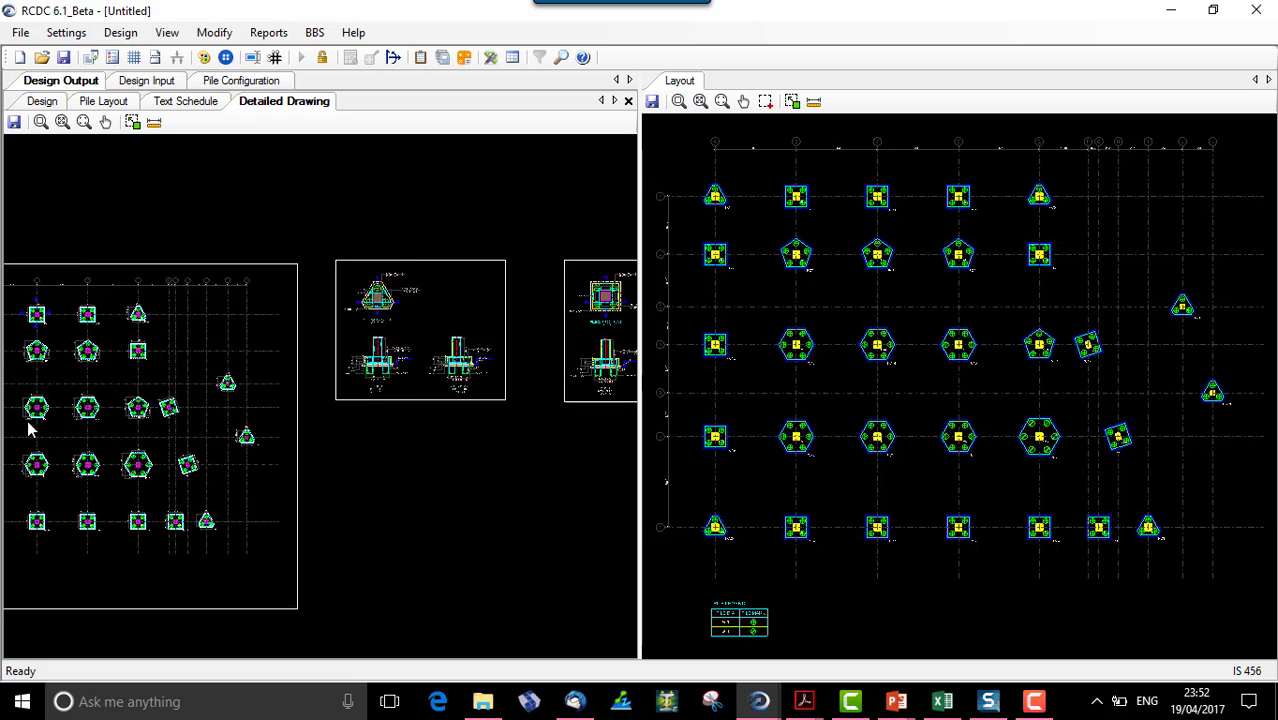
pyautogui.scroll(6, 30, 430)
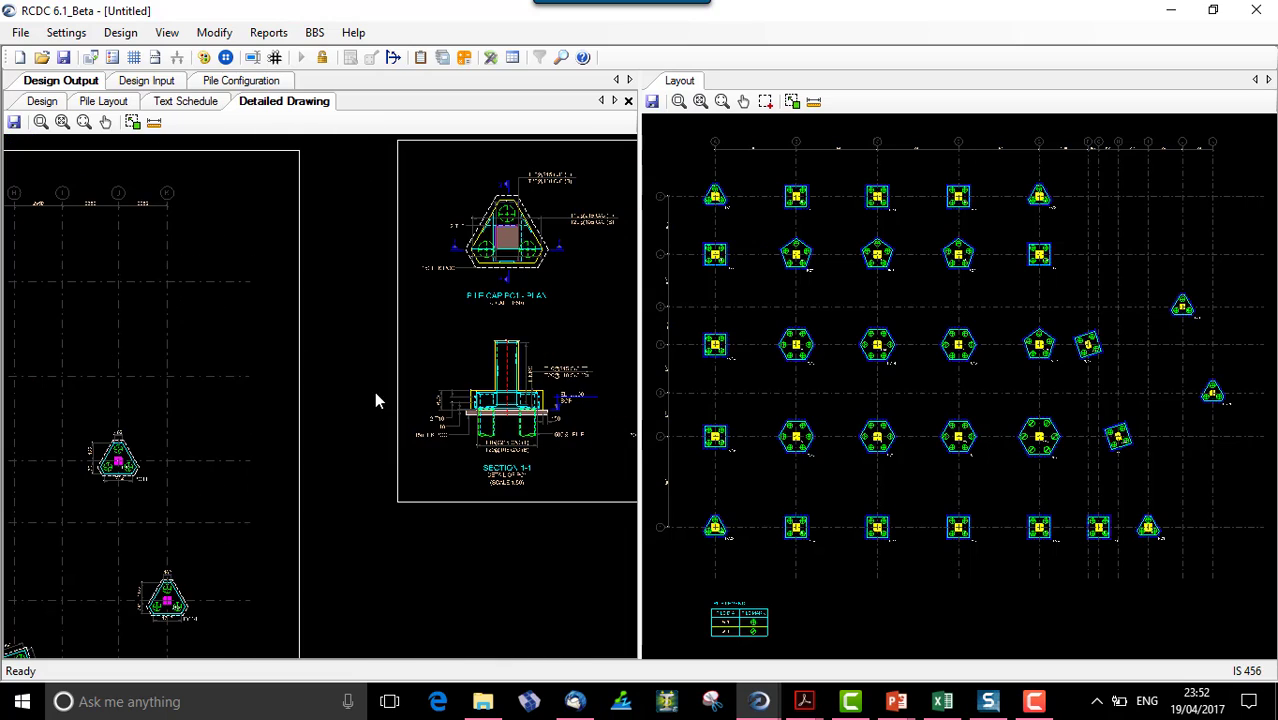
pyautogui.scroll(2, 375, 400)
pyautogui.scroll(2, 317, 350)
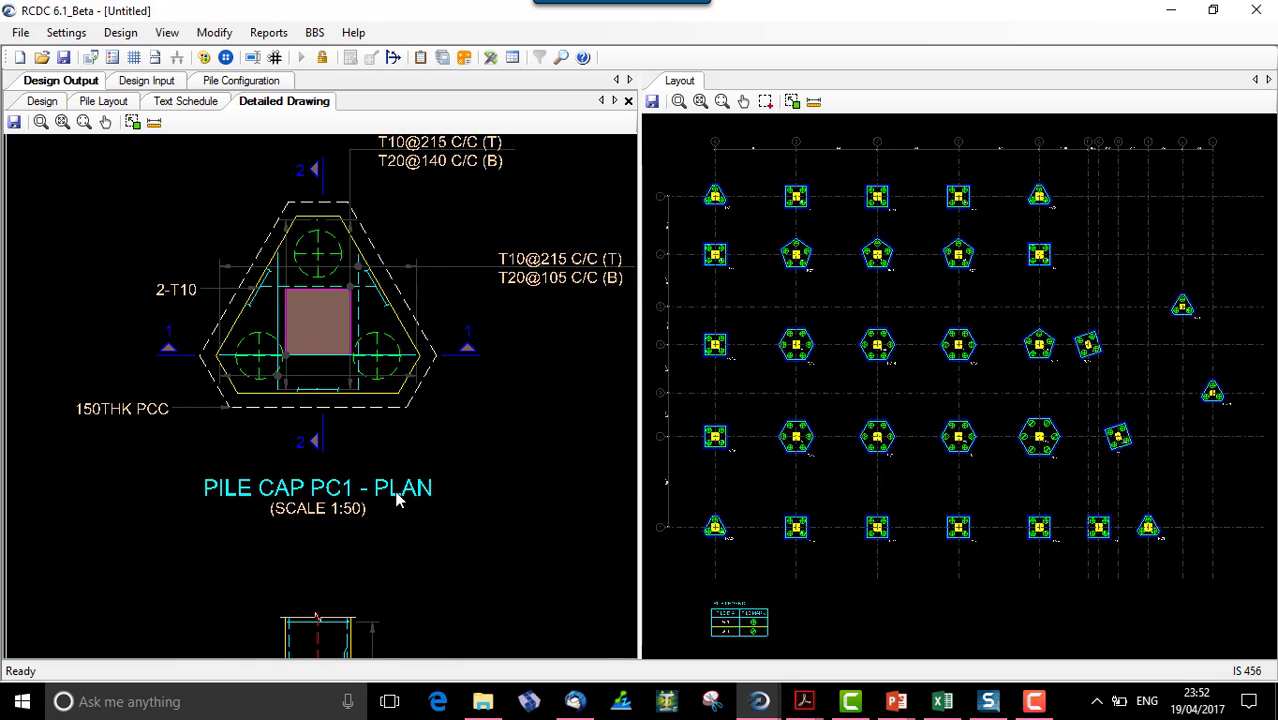
pyautogui.moveTo(379, 349); pyautogui.dragTo(371, 391, button='middle')
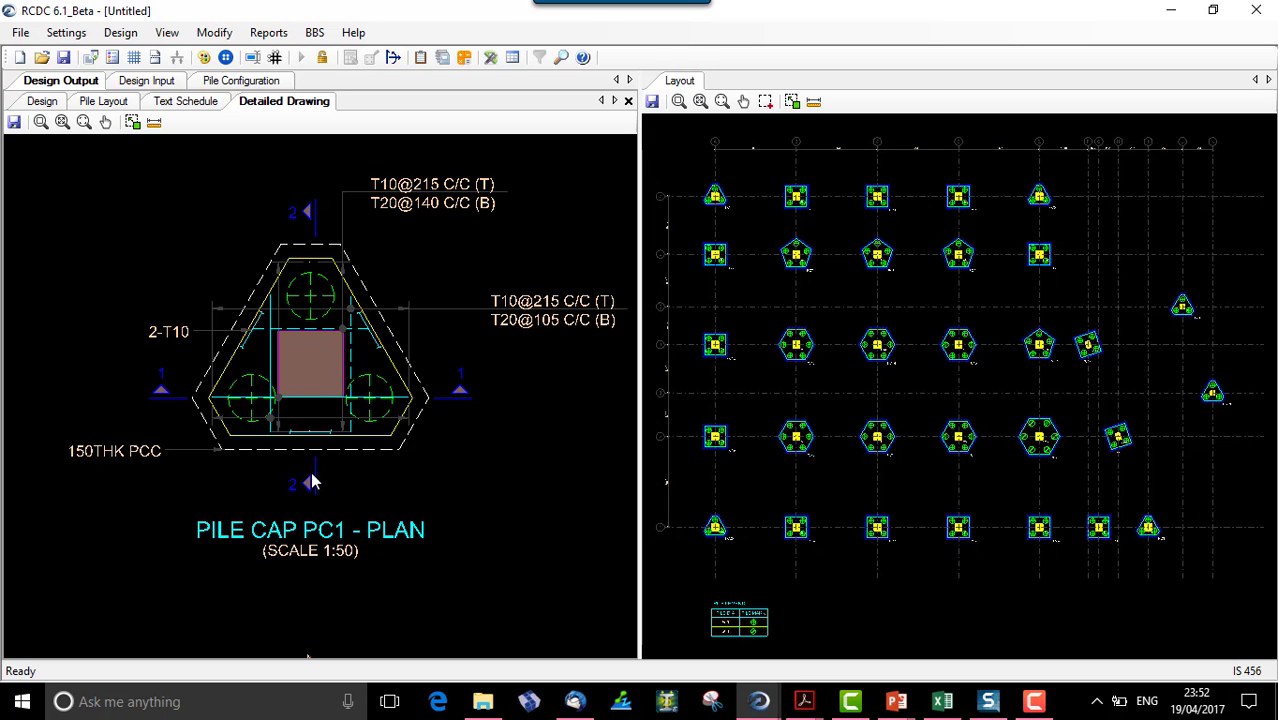
# Examine sections 1-1 and 2-2 of pile cap PC1 in the detailed drawing.
pyautogui.moveTo(325, 590); pyautogui.dragTo(340, 217, button='middle')
pyautogui.moveTo(345, 502); pyautogui.dragTo(318, 420, button='middle')
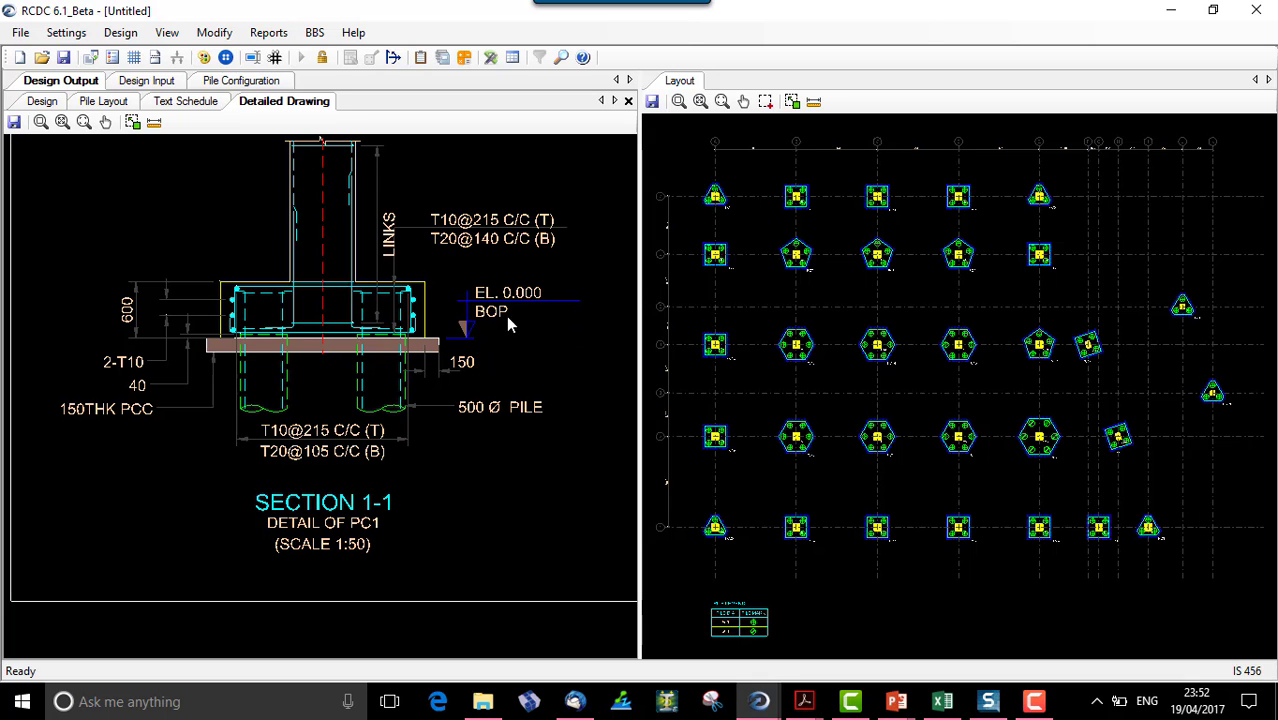
pyautogui.moveTo(495, 366); pyautogui.dragTo(121, 433, button='middle')
pyautogui.moveTo(416, 386)
pyautogui.mouseDown(button='middle')
pyautogui.moveTo(205, 387)
pyautogui.moveTo(204, 362)
pyautogui.mouseUp(button='middle')
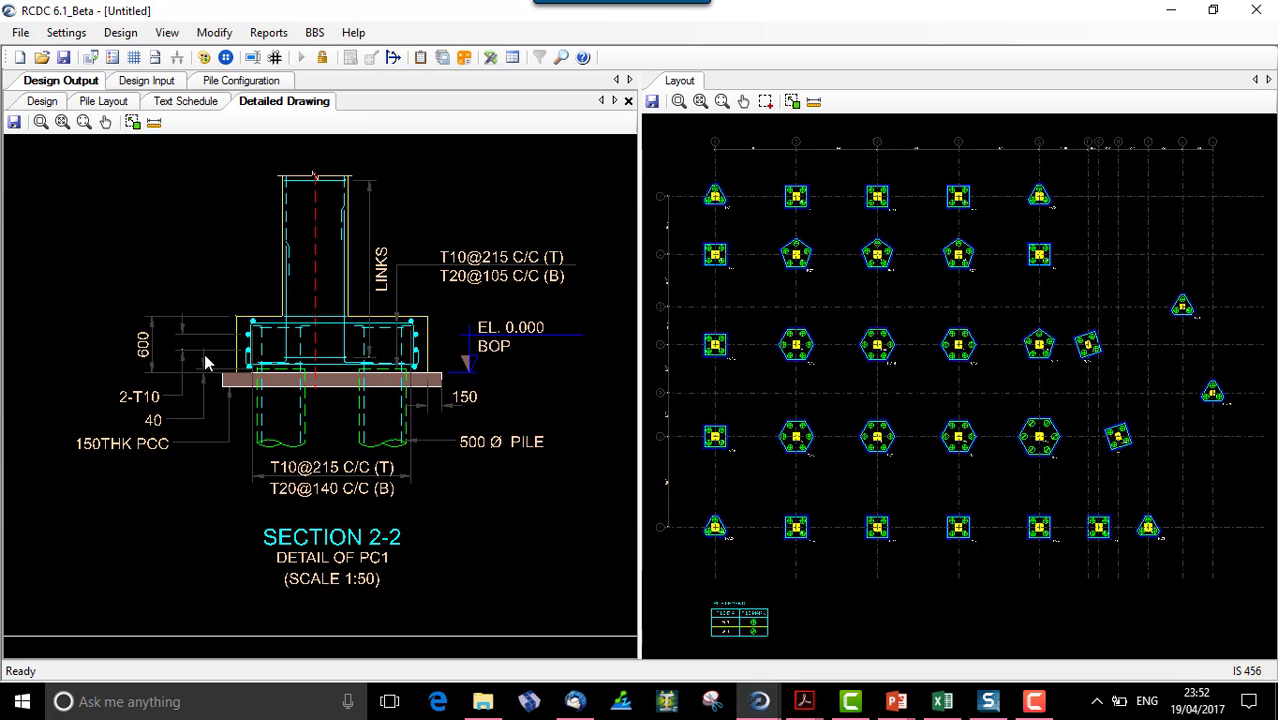
# Compare pile cap PC1's plan with its section 2-2 in the detailed drawing, checking reinforcement and pile details.
pyautogui.scroll(-1, 413, 398)
pyautogui.scroll(-3, 413, 398)
pyautogui.moveTo(264, 326); pyautogui.dragTo(446, 463, button='middle')
pyautogui.scroll(5, 218, 207)
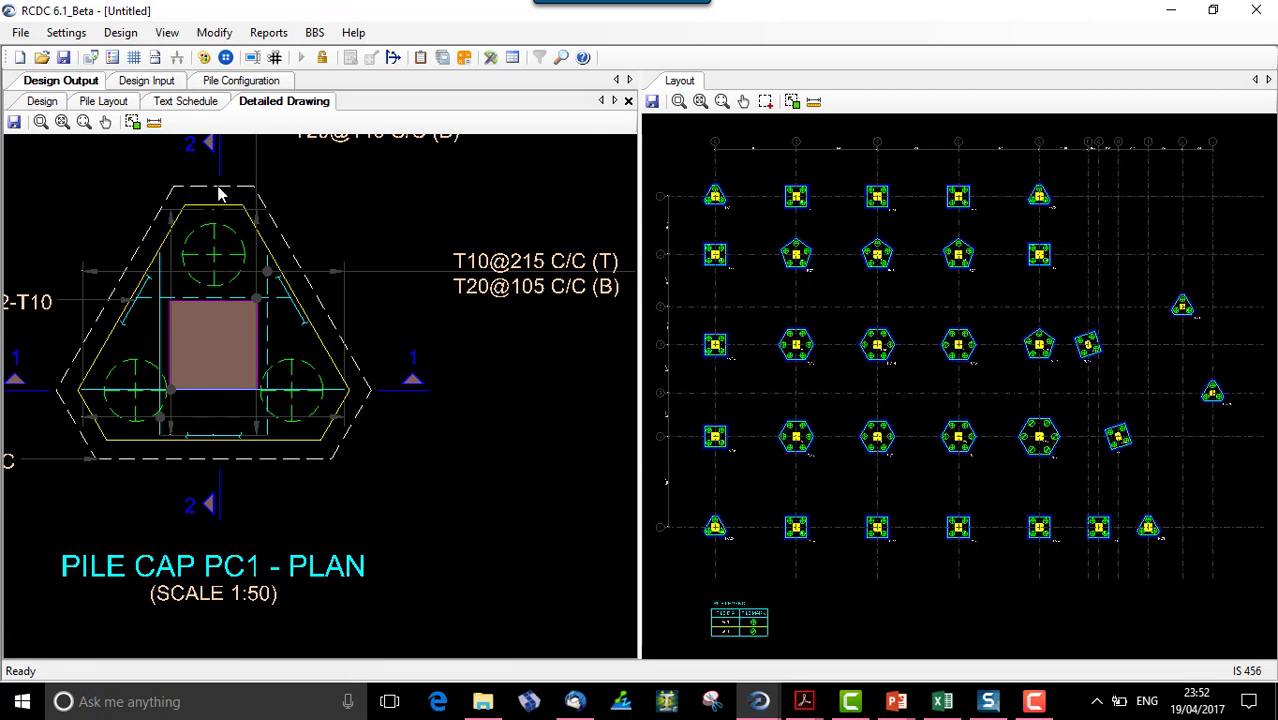
pyautogui.scroll(-3, 168, 397)
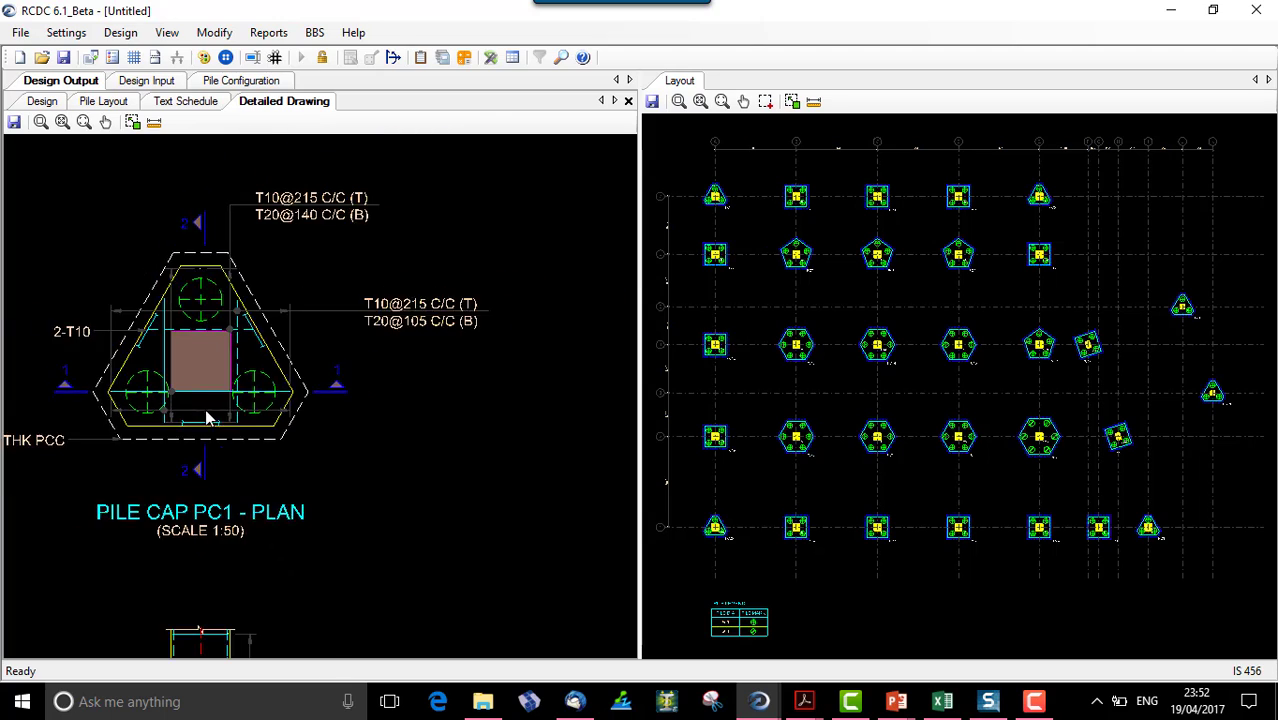
pyautogui.moveTo(358, 412); pyautogui.dragTo(238, 260, button='middle')
pyautogui.scroll(5, 460, 490)
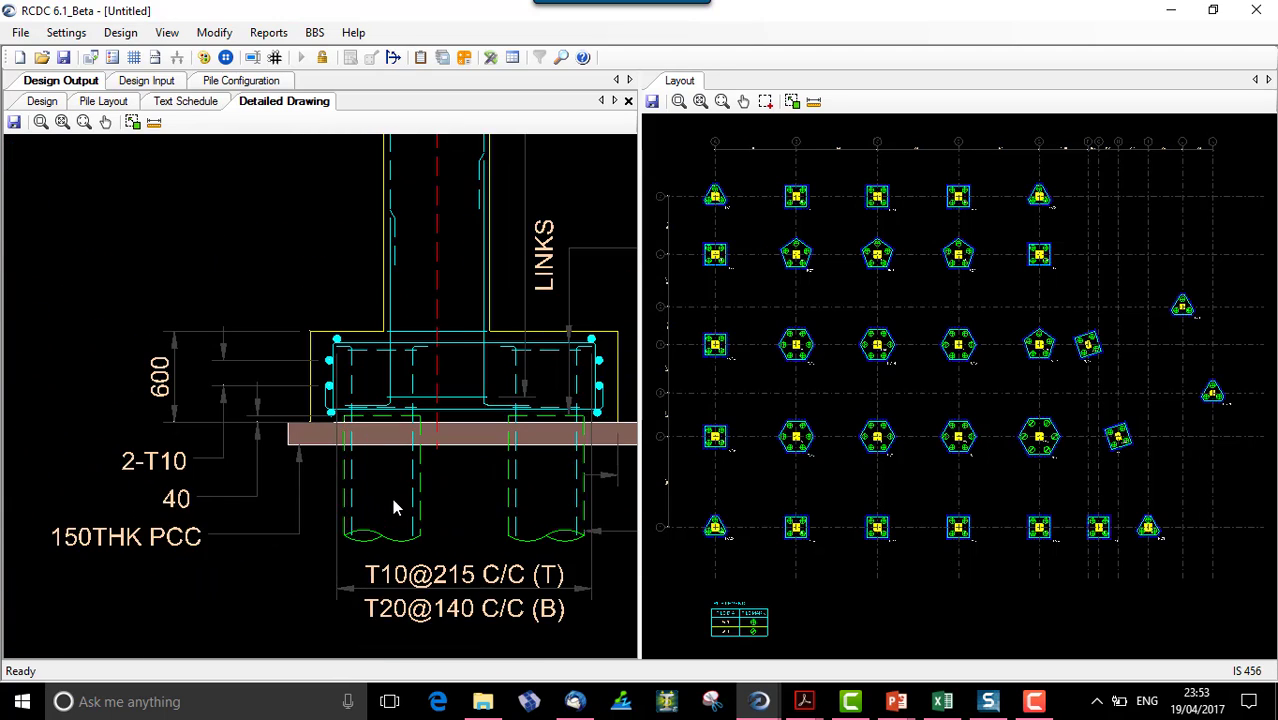
pyautogui.scroll(-5, 399, 466)
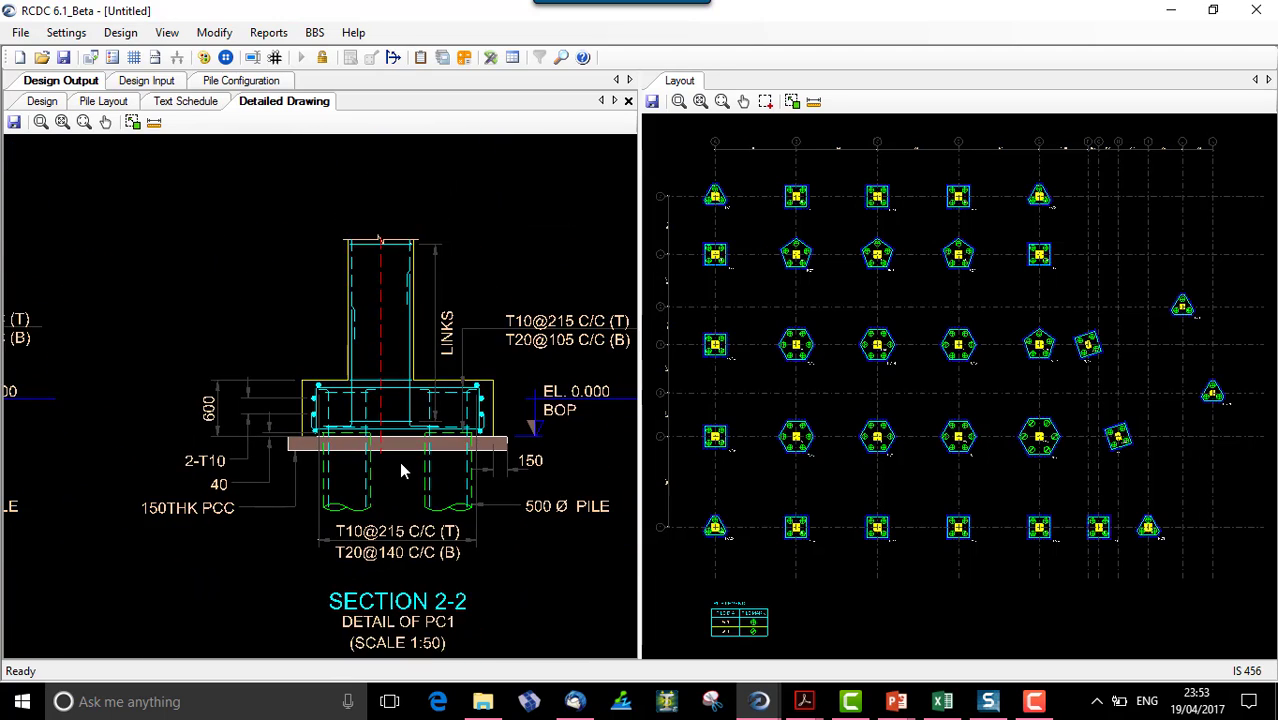
# Examine pile cap PC2's plan and sections 3-3 and 4-4, ending with all drawing sheets in view.
pyautogui.scroll(-5, 401, 464)
pyautogui.moveTo(415, 469)
pyautogui.mouseDown(button='middle')
pyautogui.moveTo(336, 480)
pyautogui.moveTo(190, 427)
pyautogui.mouseUp(button='middle')
pyautogui.scroll(5, 310, 275)
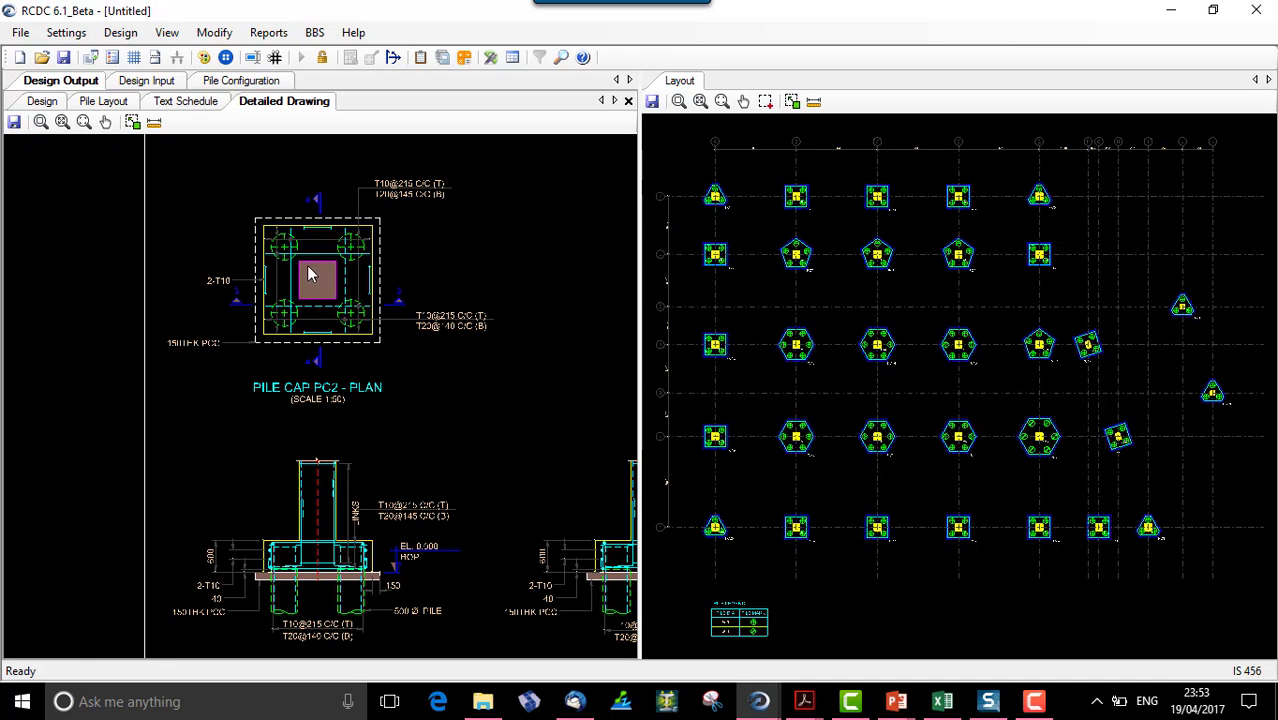
pyautogui.moveTo(385, 556); pyautogui.dragTo(297, 348, button='middle')
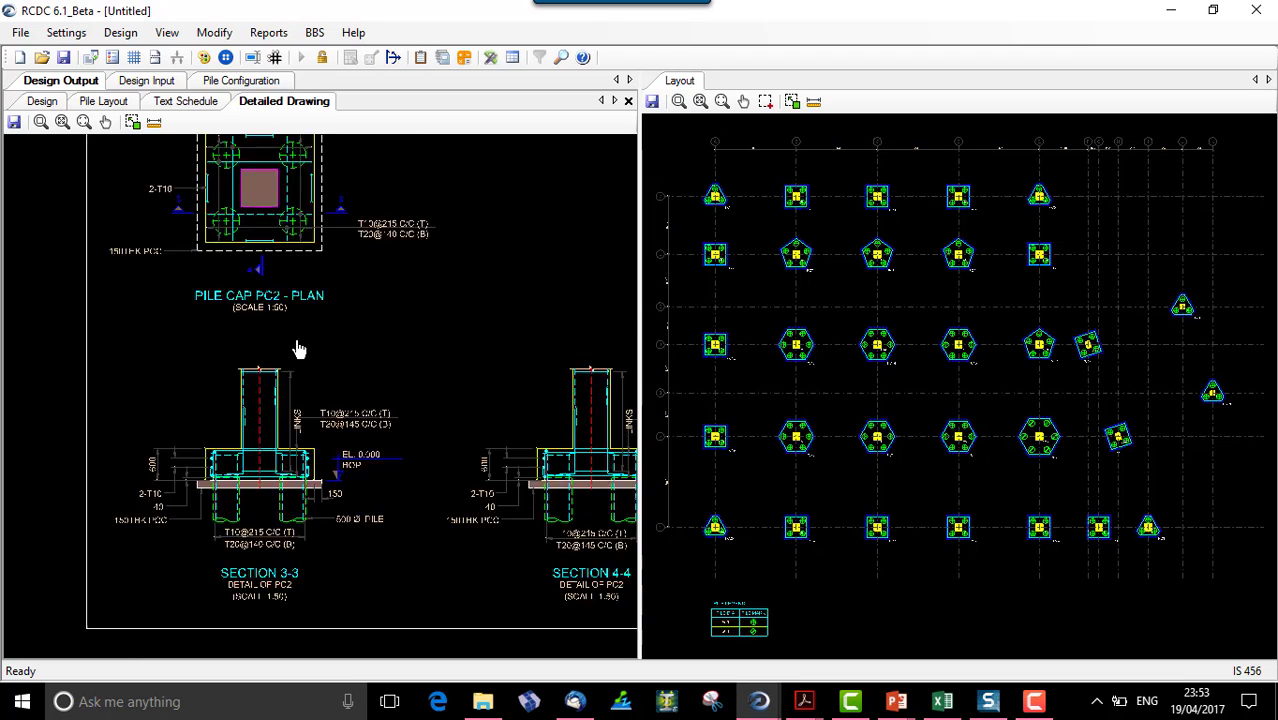
pyautogui.moveTo(478, 432); pyautogui.dragTo(322, 448, button='middle')
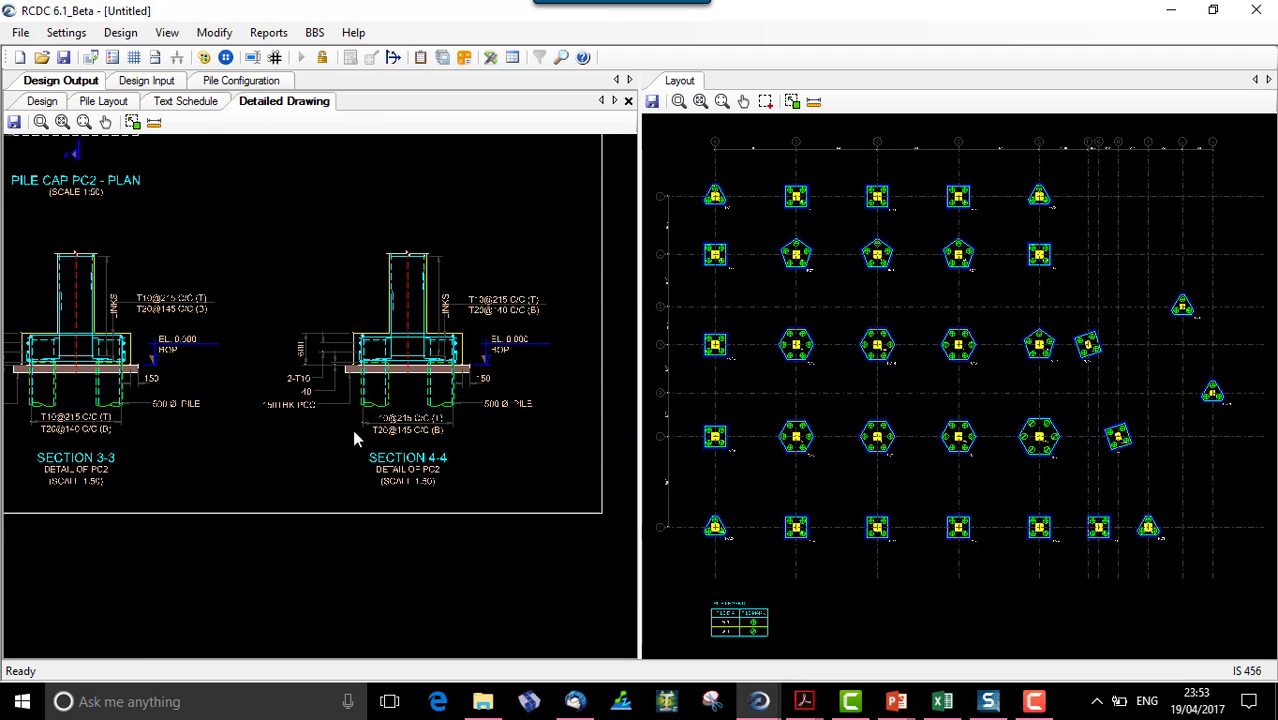
pyautogui.click(62, 121)
# Generate the design calculations report for pile caps PC1 and PC2.
pyautogui.click(270, 33)
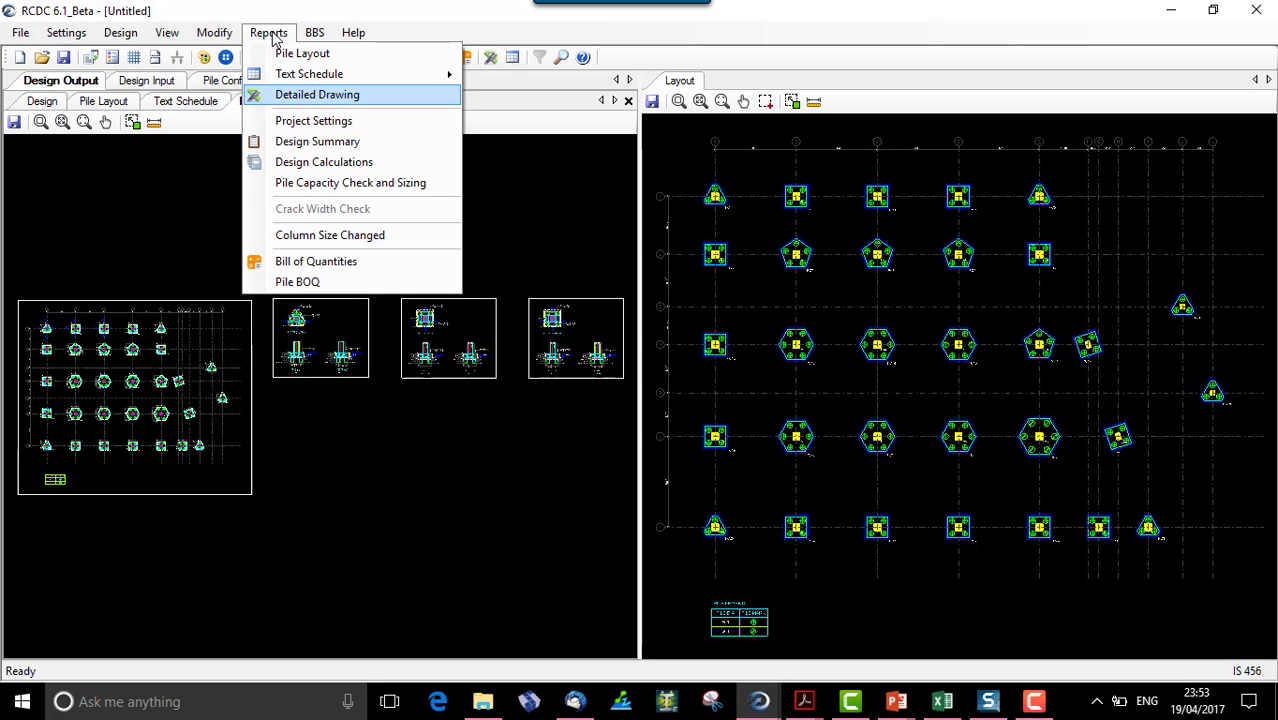
pyautogui.click(336, 163)
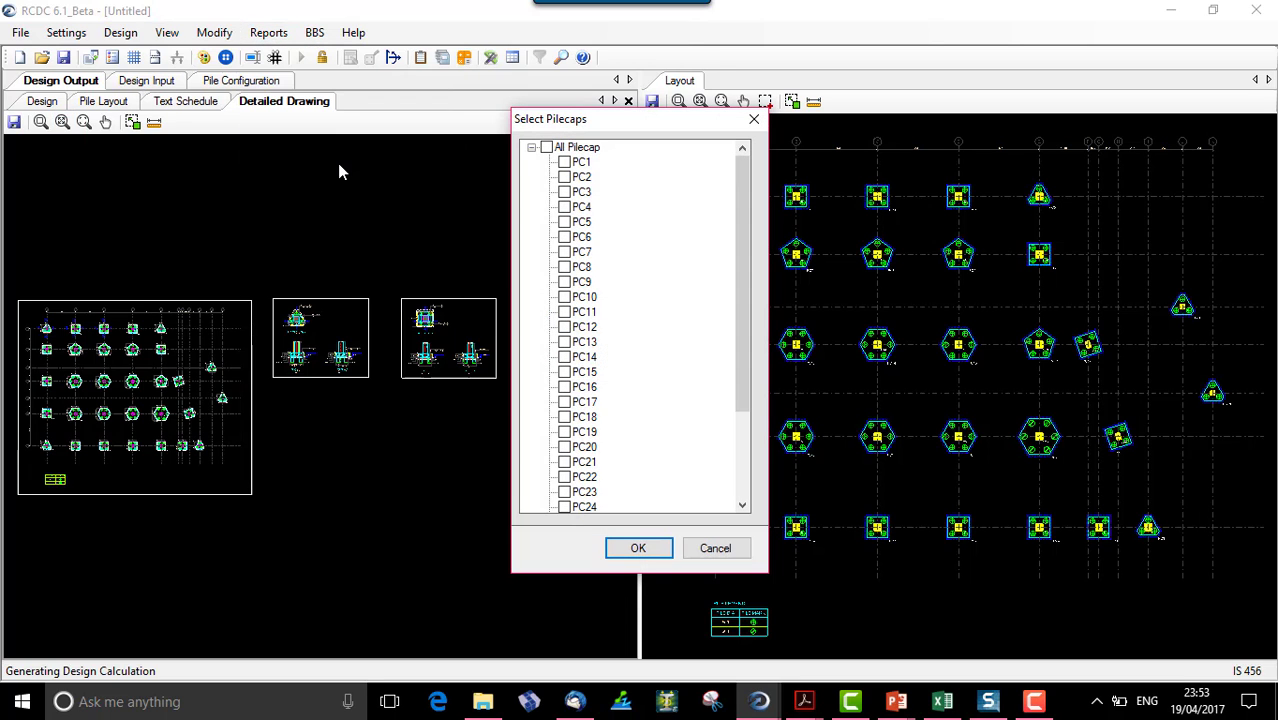
pyautogui.click(565, 162)
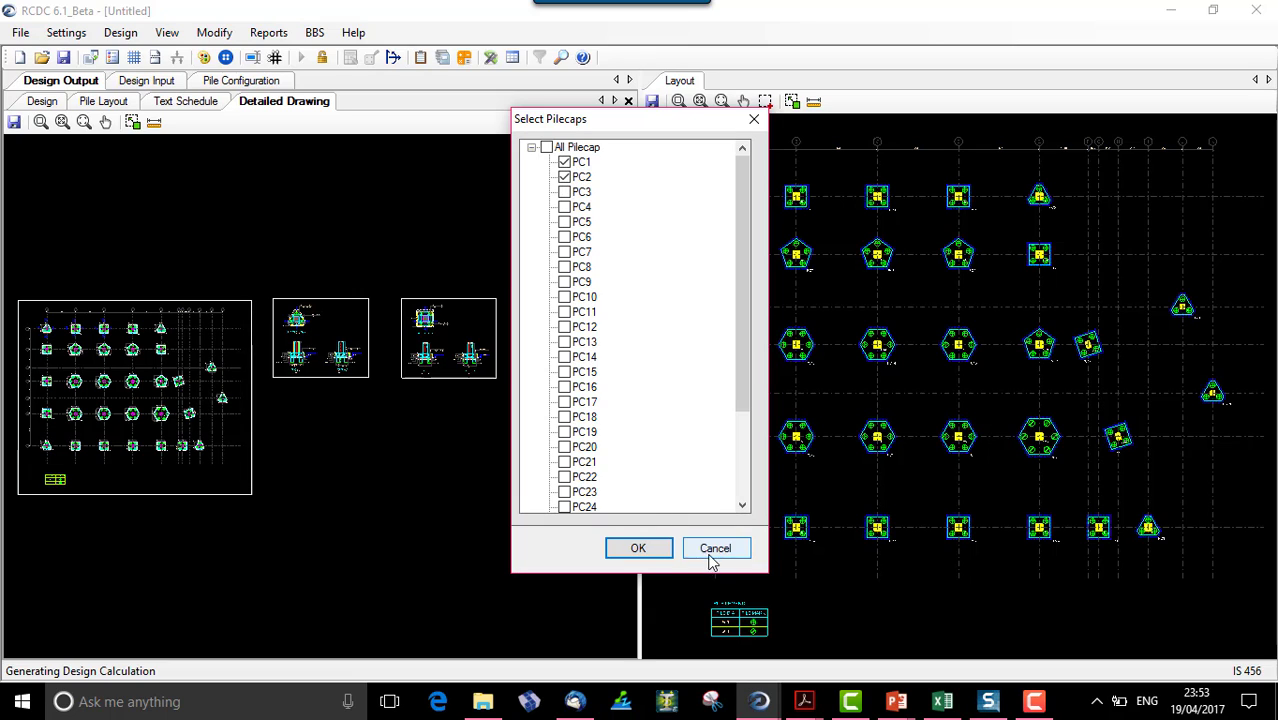
pyautogui.click(668, 551)
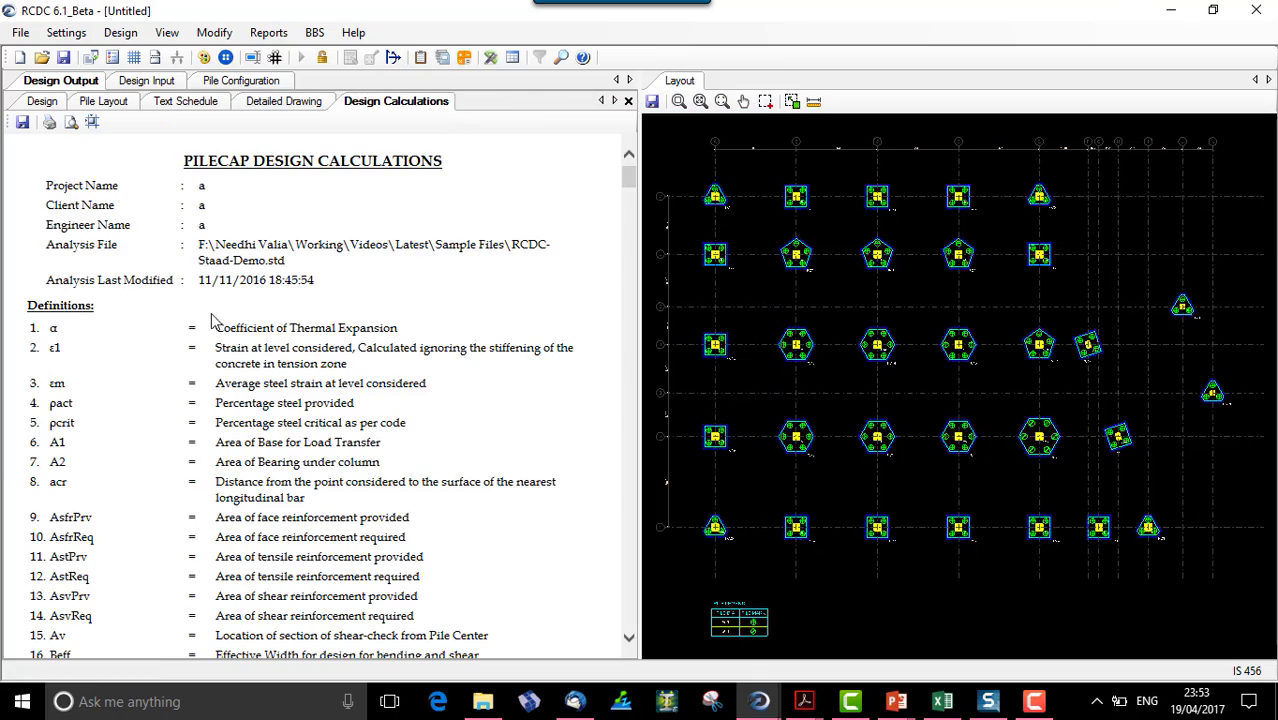
# Review the code references and PC1's design data, including pile capacities, diameter, spacing, cap size, depth and weight.
pyautogui.scroll(-20, 388, 428)
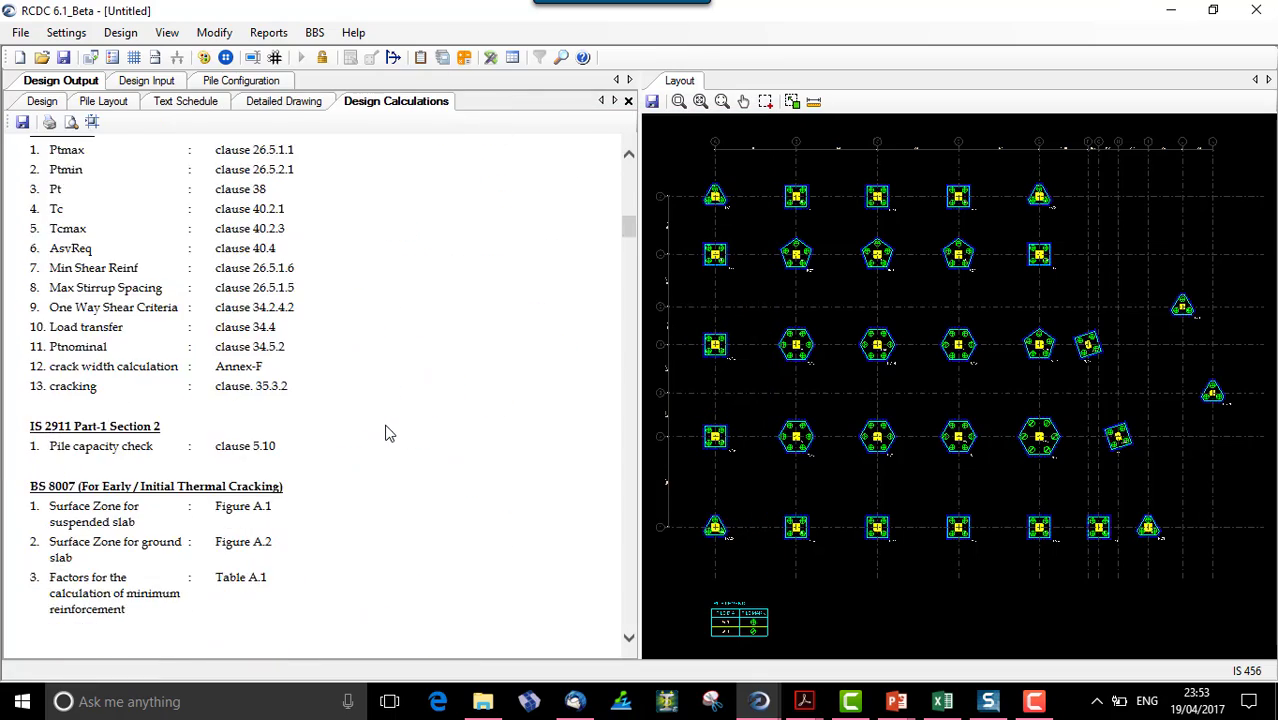
pyautogui.scroll(-3, 388, 428)
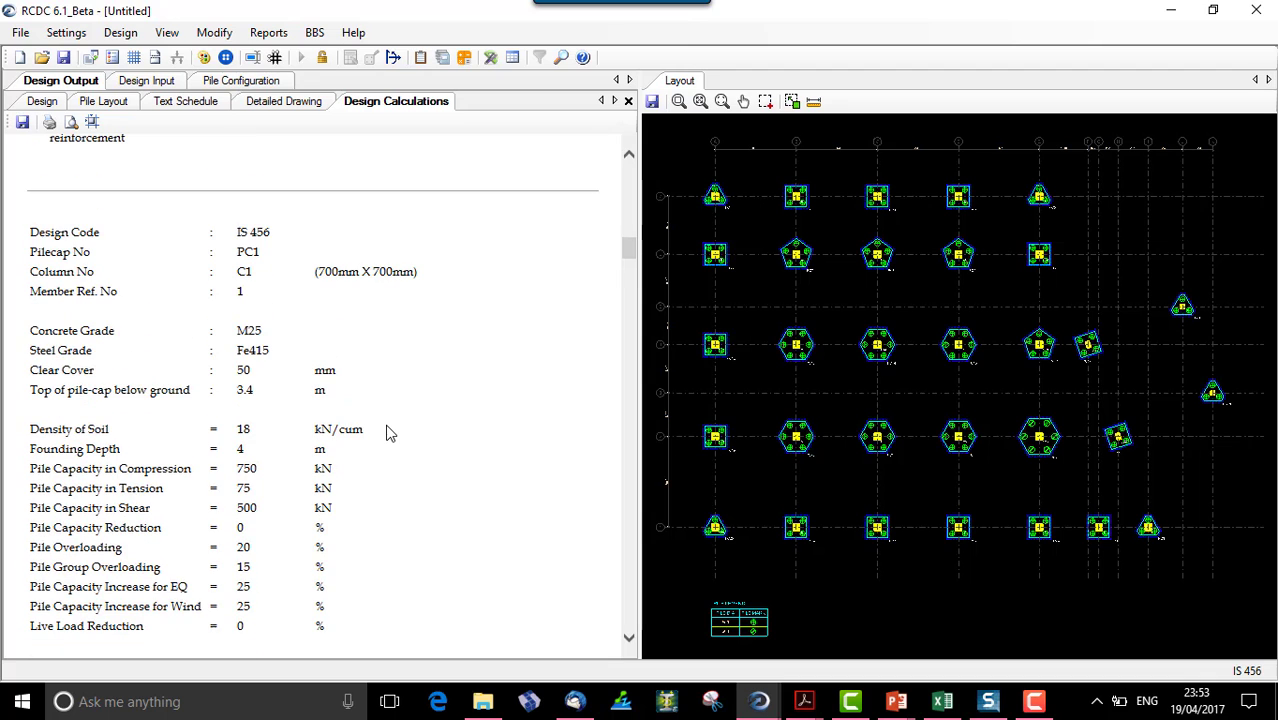
pyautogui.scroll(-2, 386, 403)
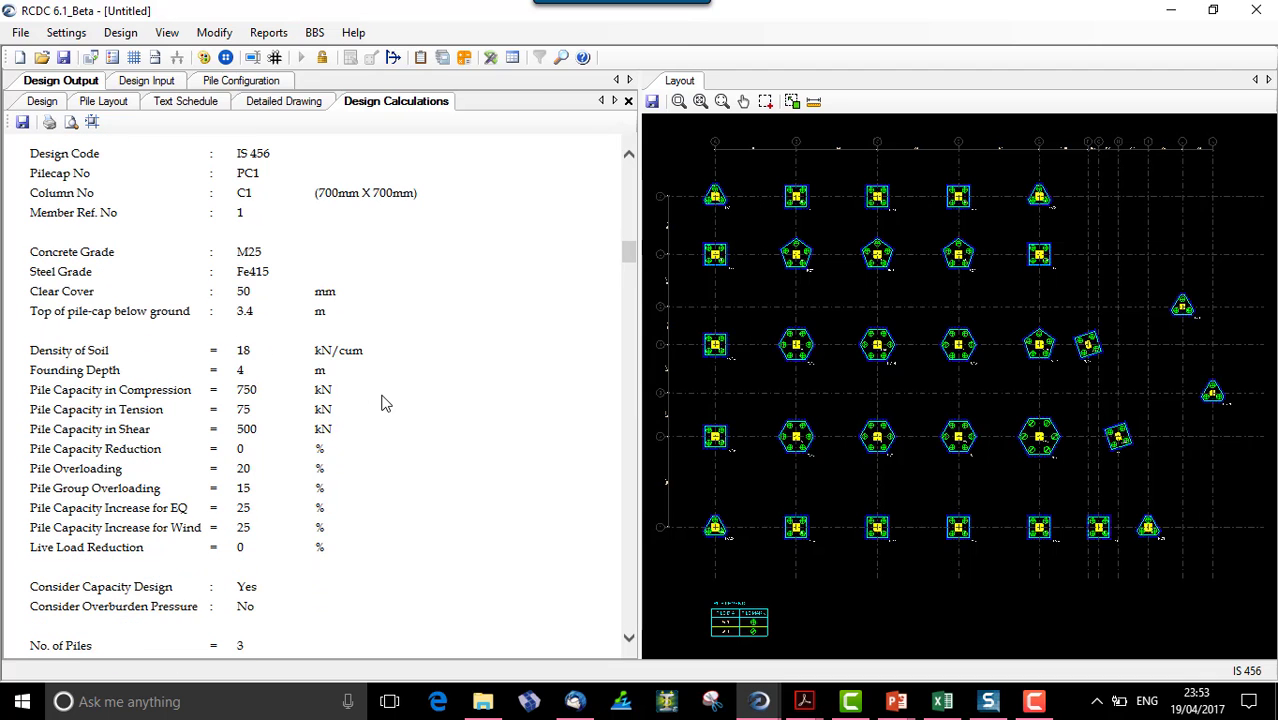
pyautogui.scroll(-11, 386, 403)
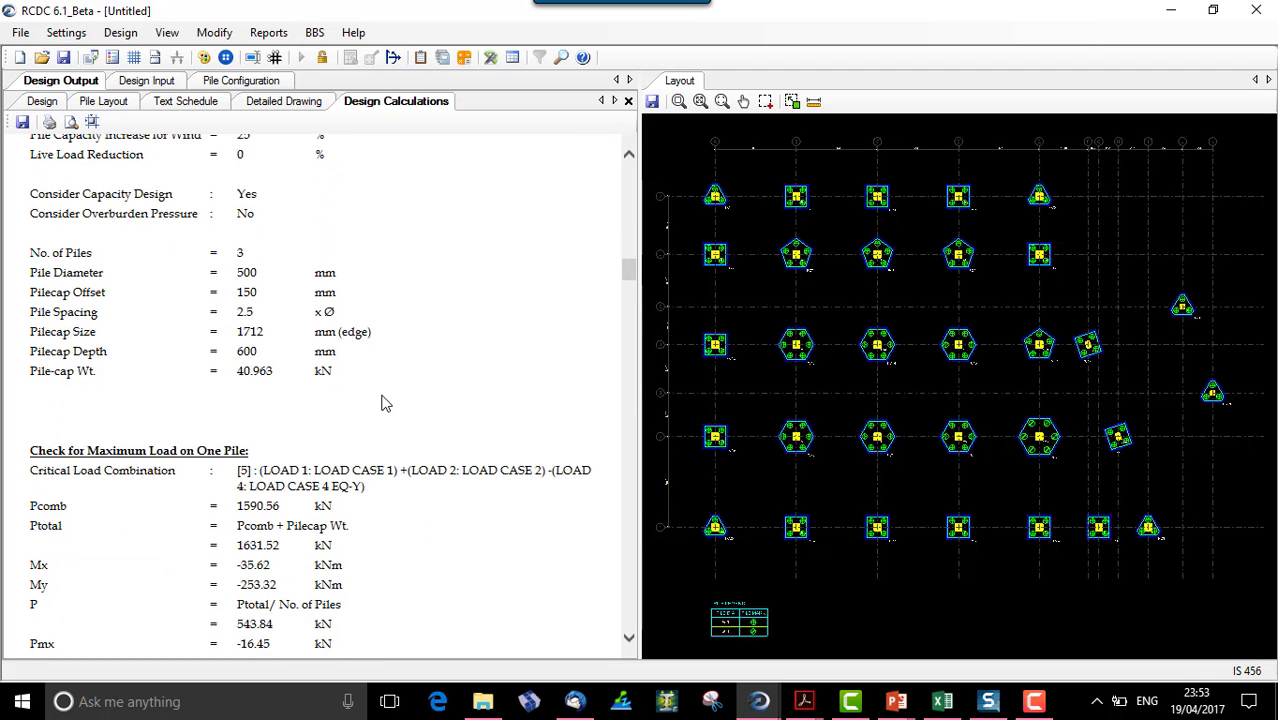
pyautogui.scroll(-1, 386, 403)
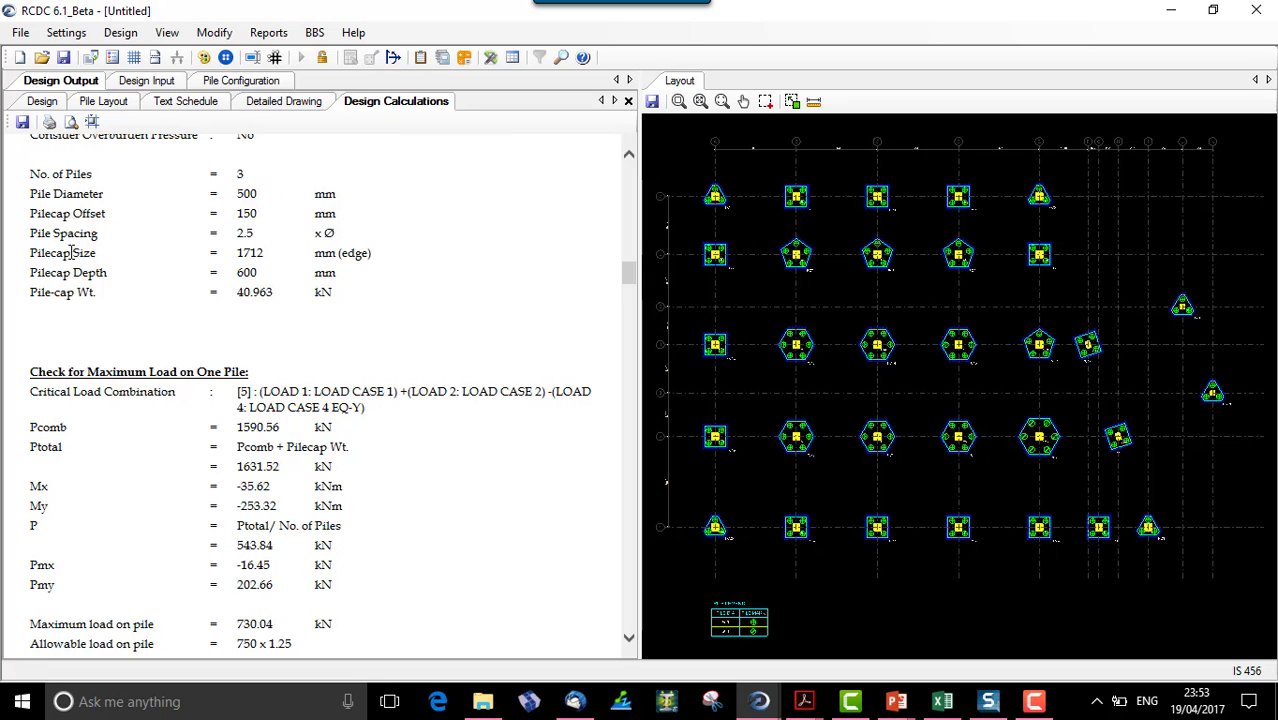
pyautogui.moveTo(241, 237); pyautogui.dragTo(357, 235)
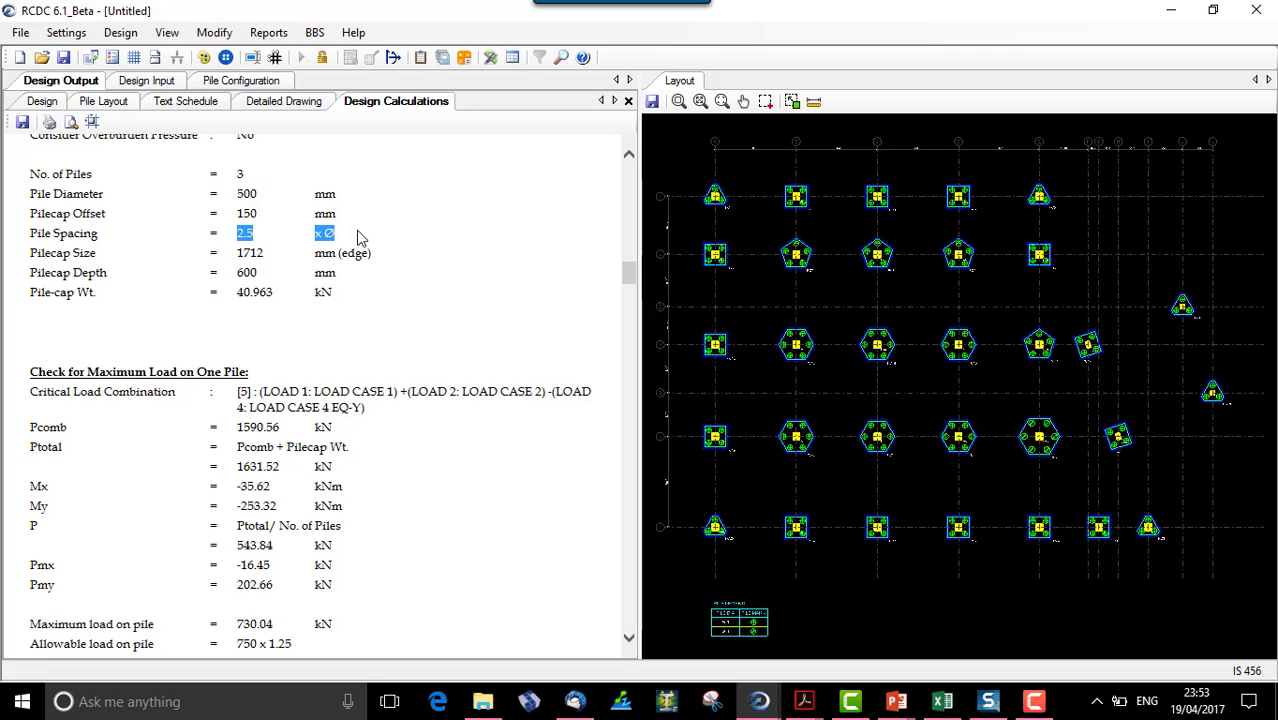
pyautogui.click(281, 251)
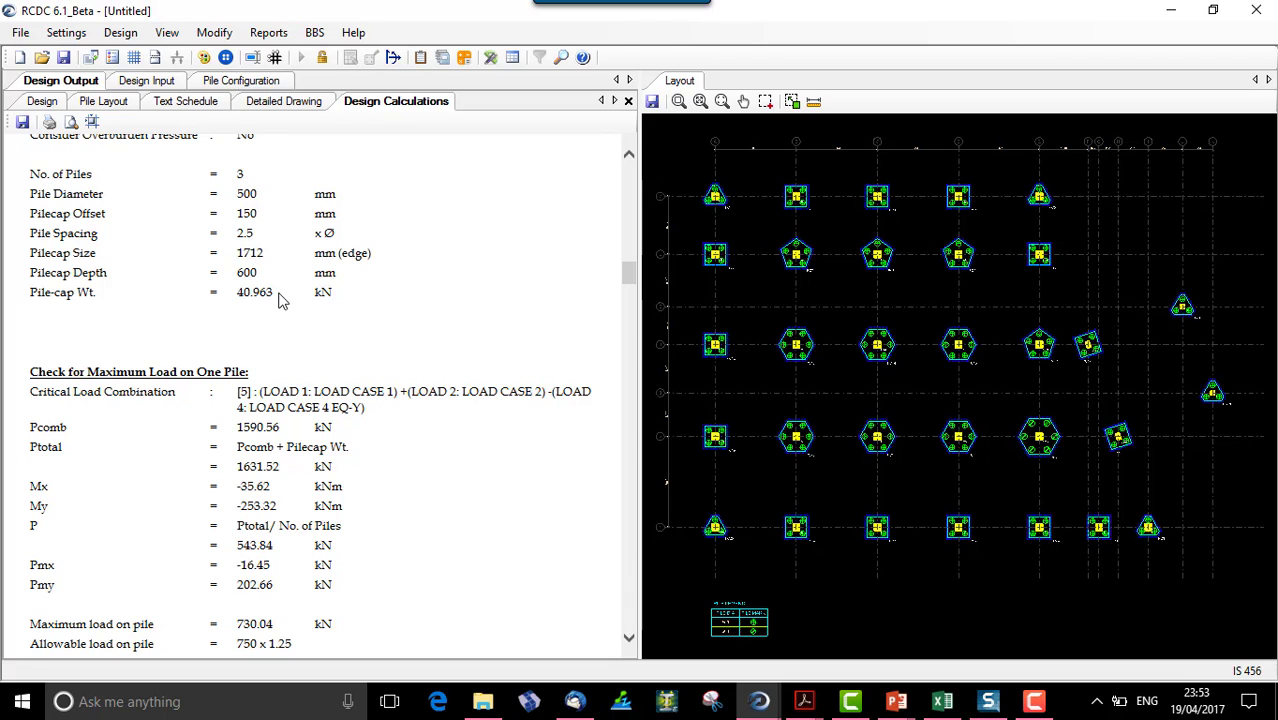
pyautogui.moveTo(277, 293); pyautogui.dragTo(250, 293)
# Review PC1's checks for maximum load on one pile, pile group load, pile group shear and uplift.
pyautogui.scroll(-1, 323, 440)
pyautogui.scroll(-1, 323, 440)
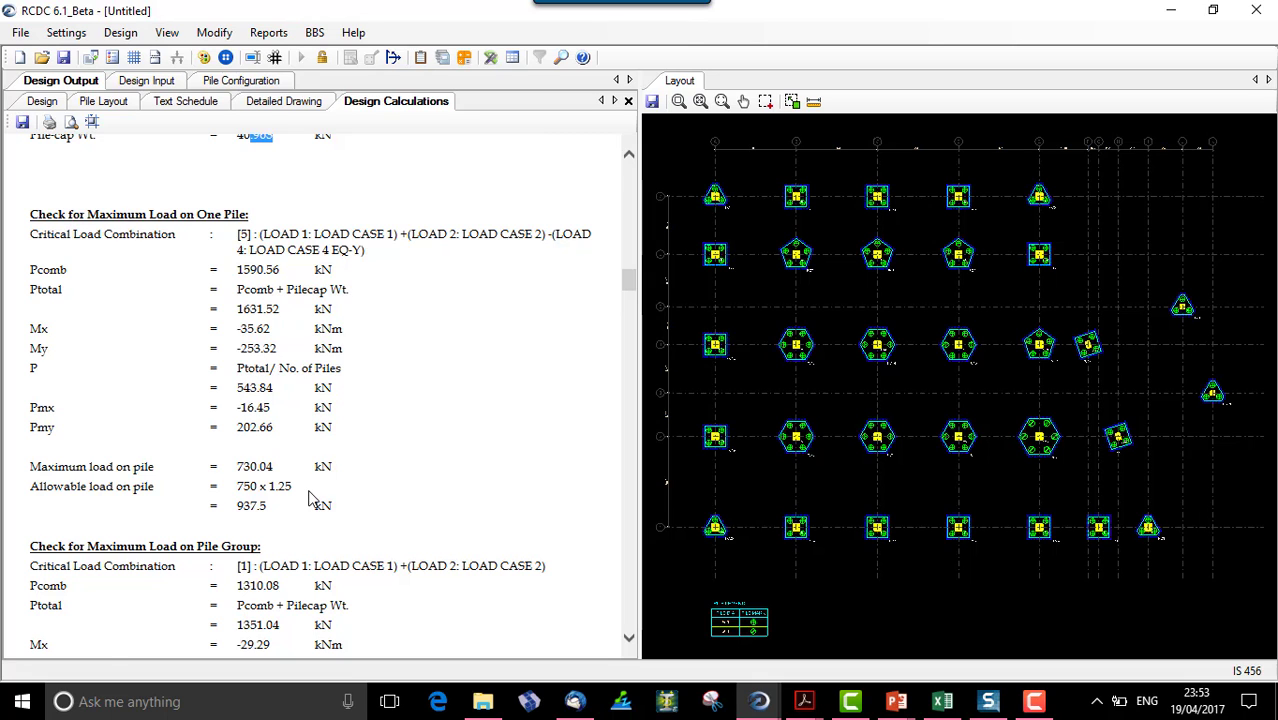
pyautogui.scroll(-4, 308, 497)
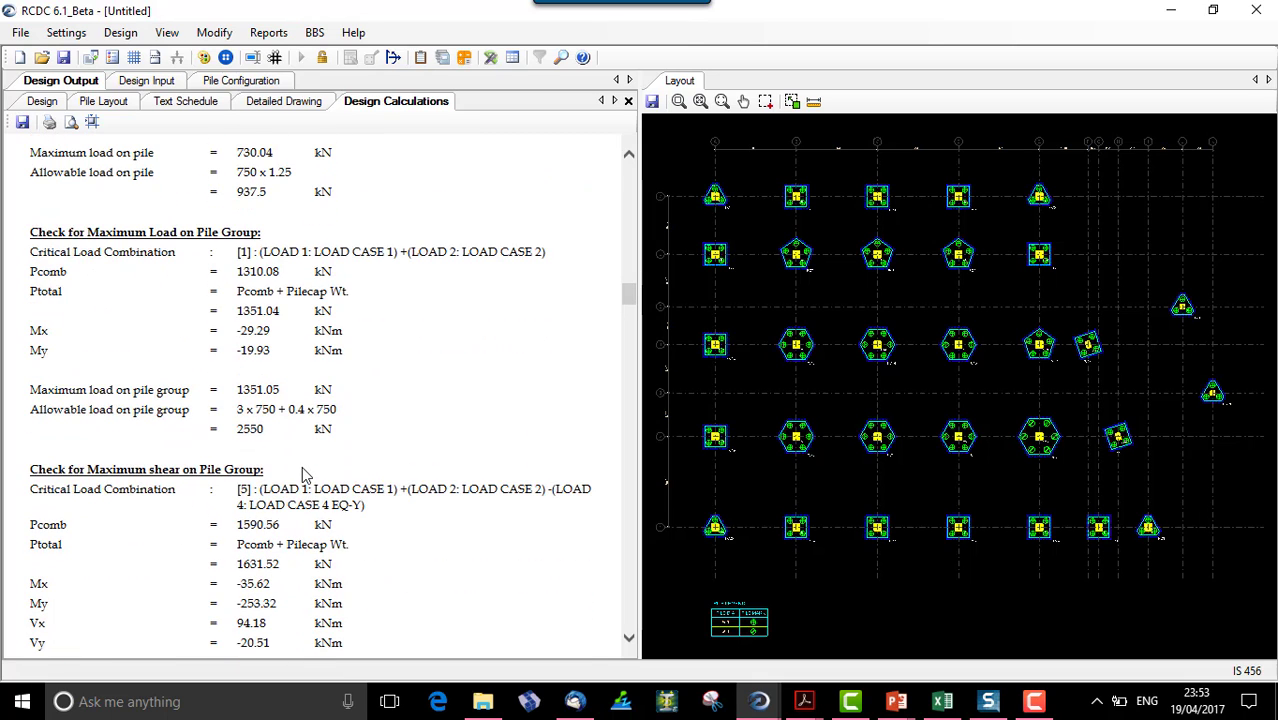
pyautogui.moveTo(148, 229); pyautogui.dragTo(262, 232)
pyautogui.click(261, 252)
pyautogui.scroll(-3, 150, 298)
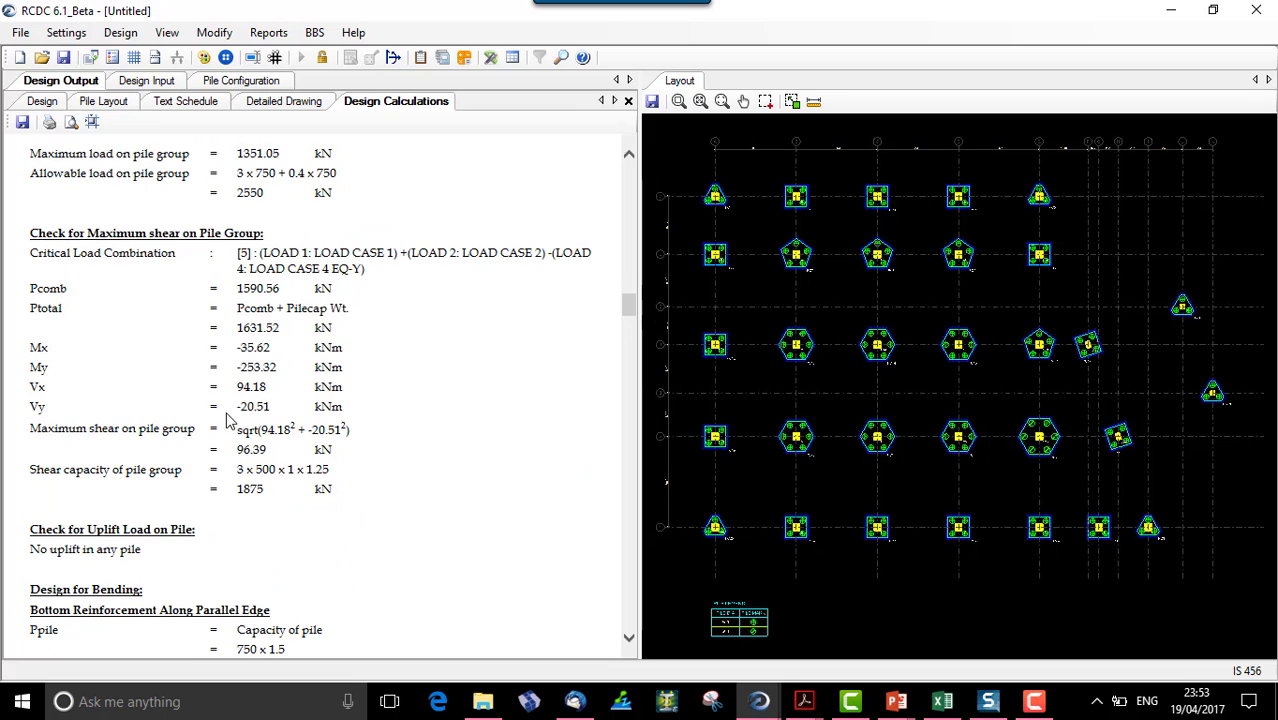
pyautogui.scroll(-4, 297, 429)
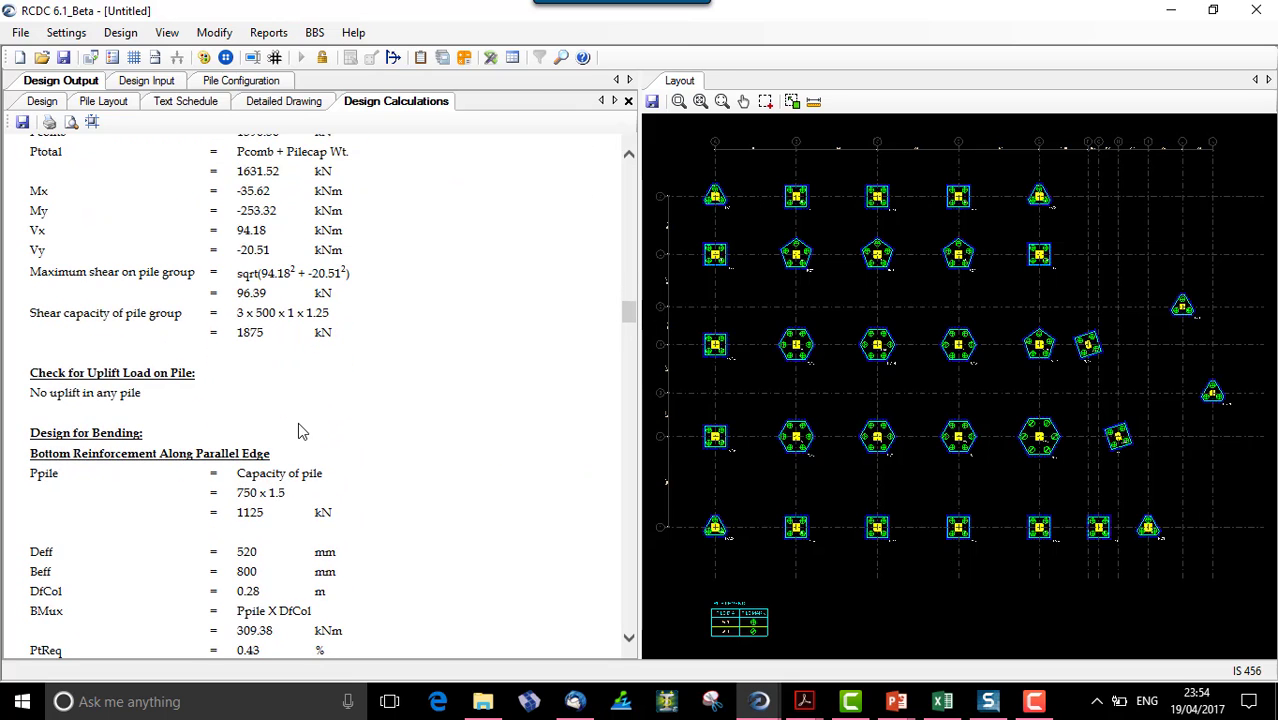
pyautogui.moveTo(30, 215); pyautogui.dragTo(194, 218)
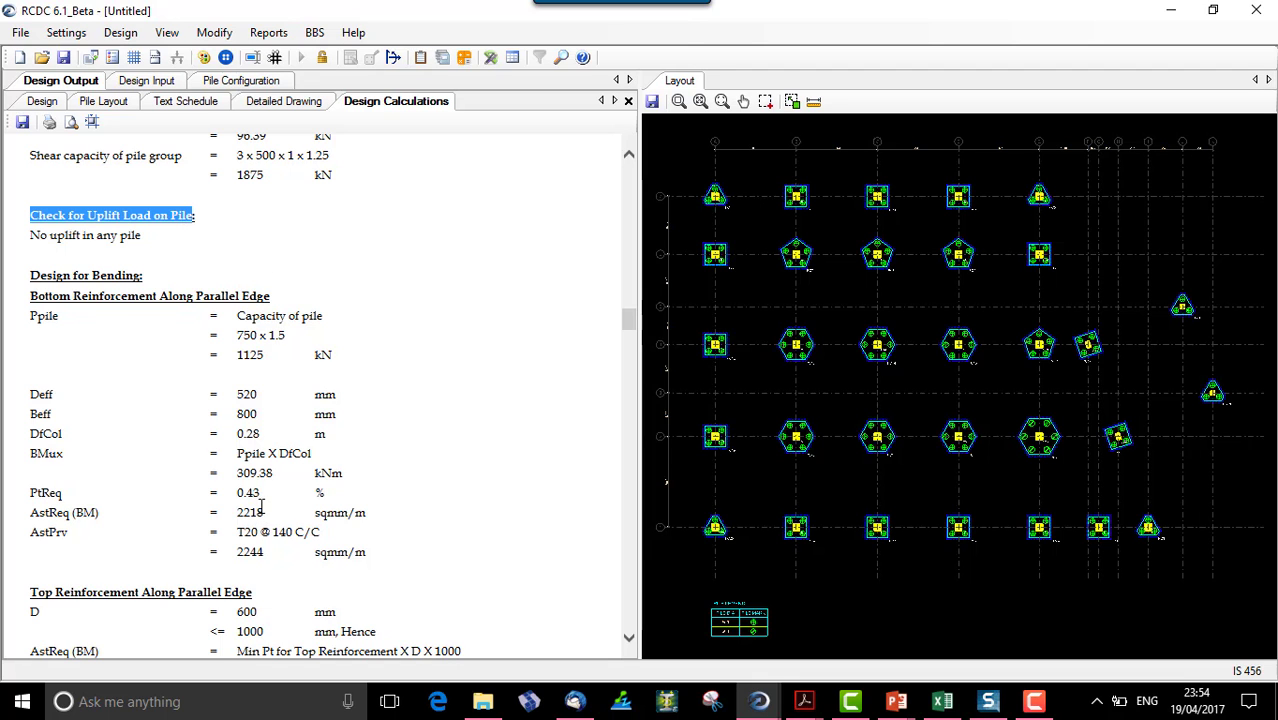
# Review PC1's top reinforcement, one-way shear, face reinforcement and column-to-cap load transfer calculations.
pyautogui.scroll(-6, 261, 507)
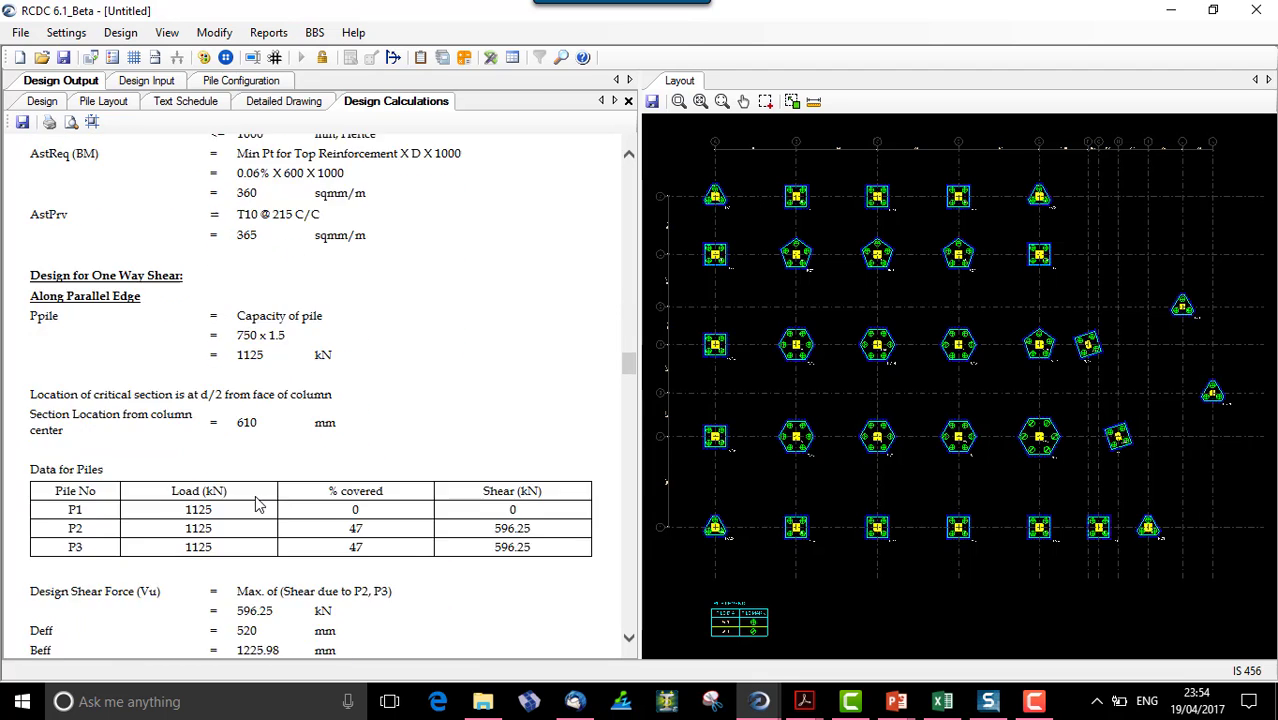
pyautogui.scroll(-10, 257, 505)
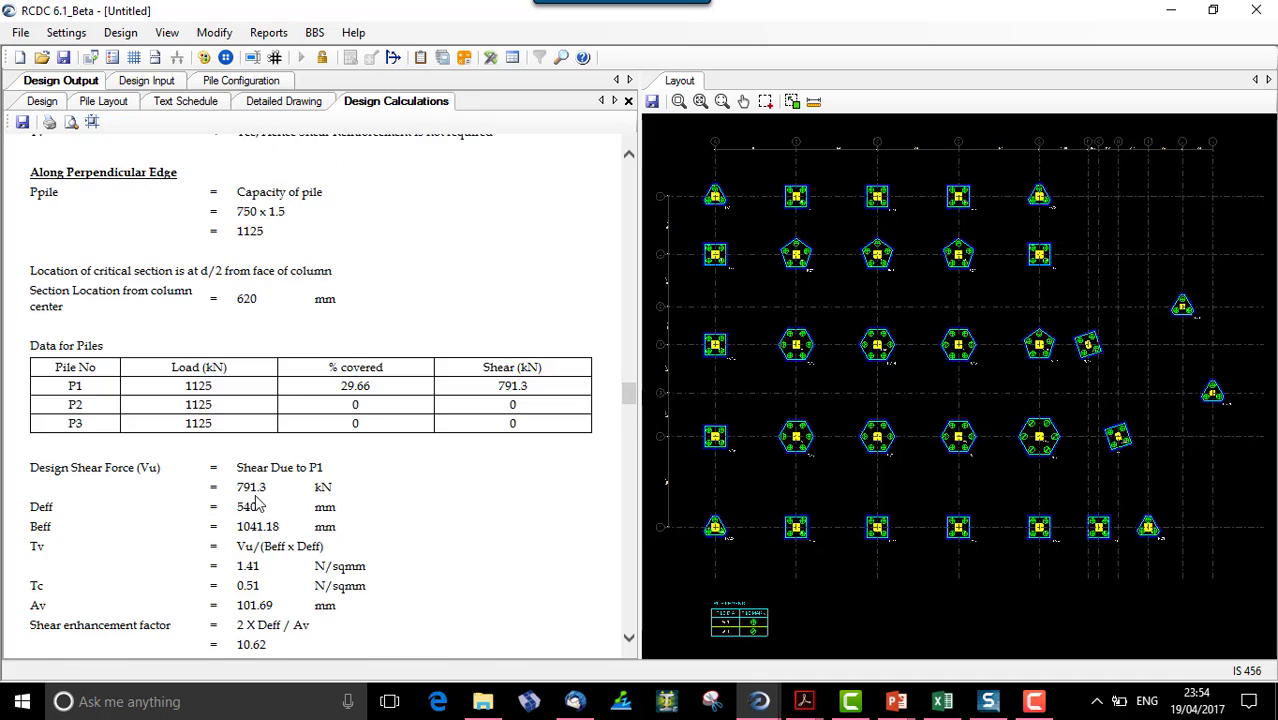
pyautogui.scroll(-6, 257, 505)
pyautogui.scroll(-3, 255, 500)
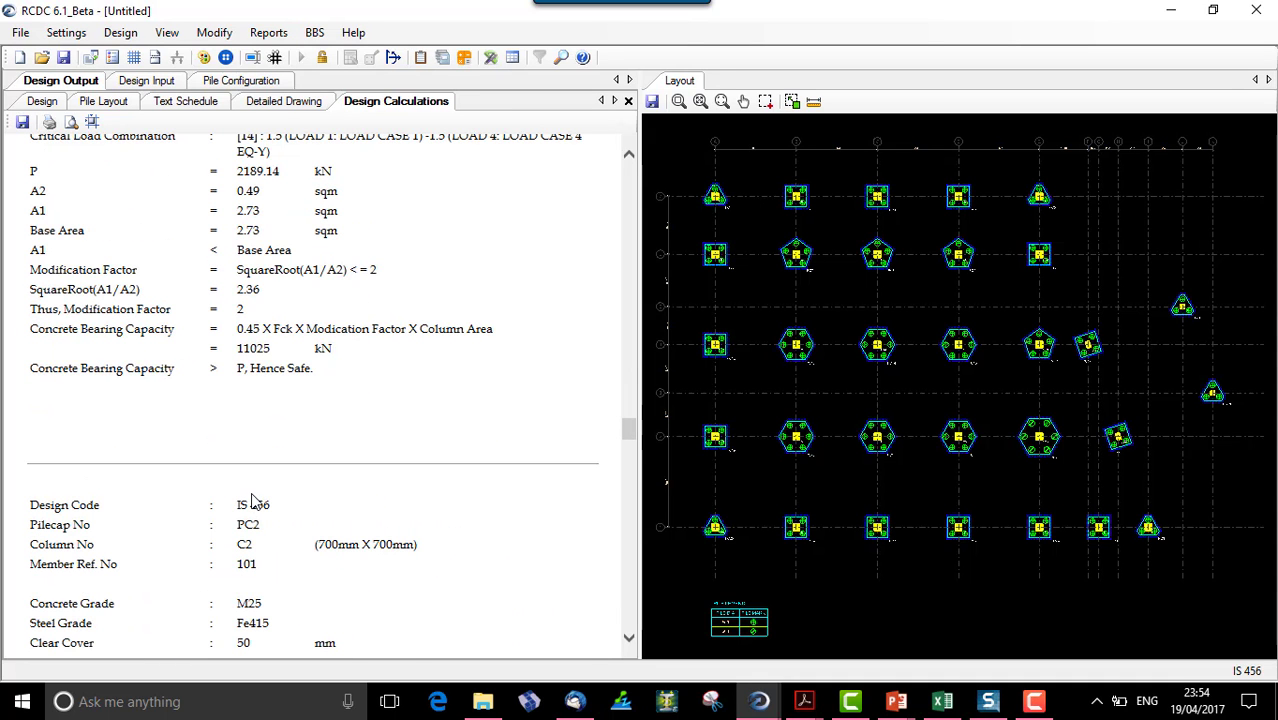
pyautogui.scroll(-4, 175, 550)
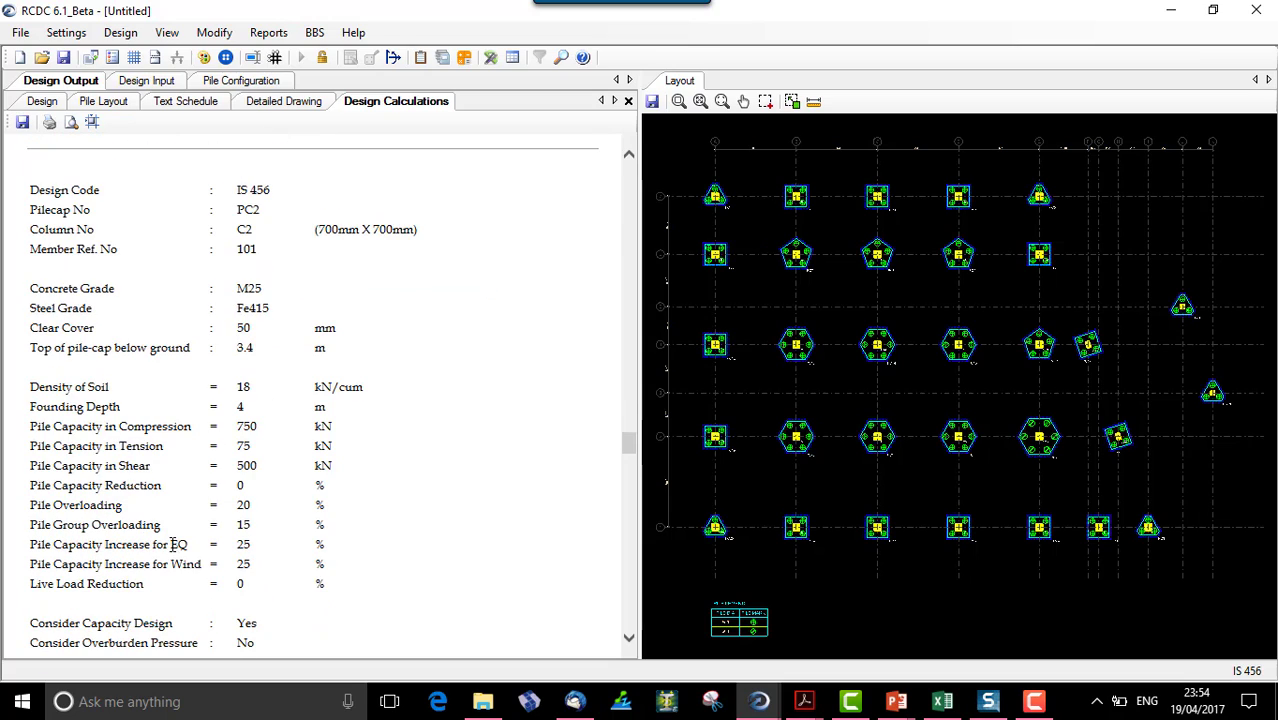
pyautogui.scroll(9, 175, 543)
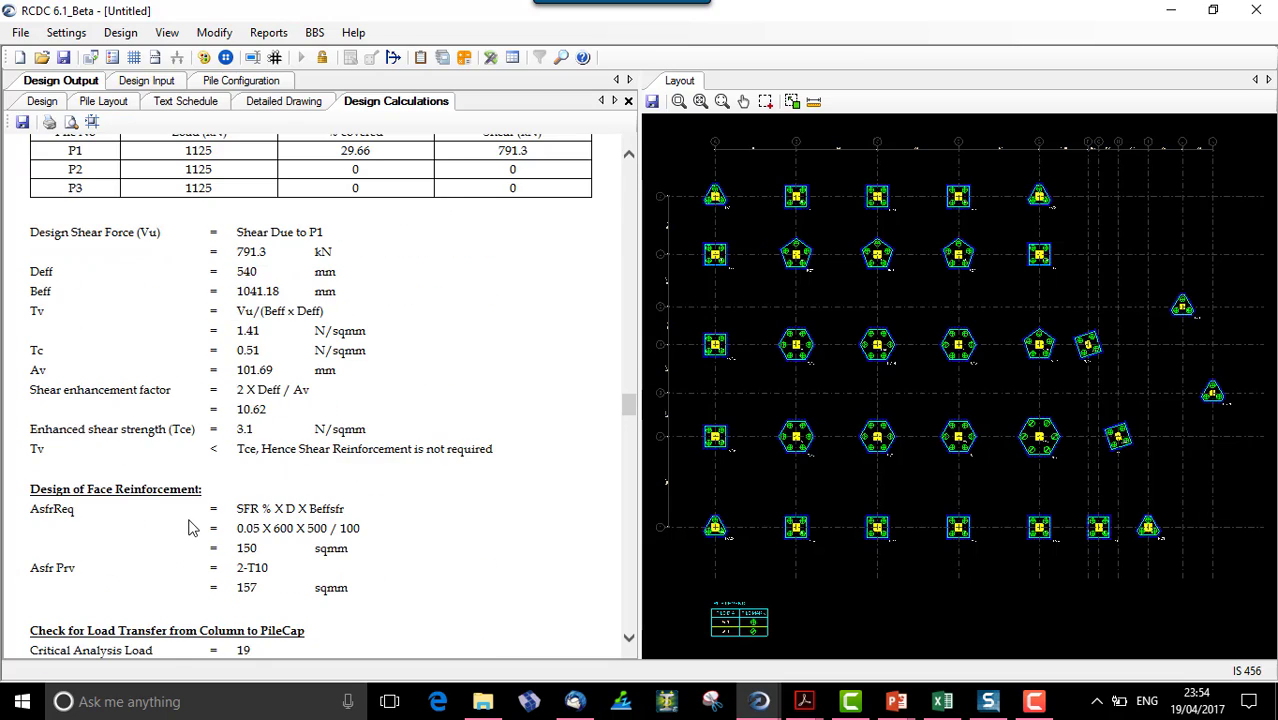
# Review PC2's design data, pile group load, shear and uplift checks, and bending reinforcement along Column-D and Column-B.
pyautogui.scroll(-9, 190, 525)
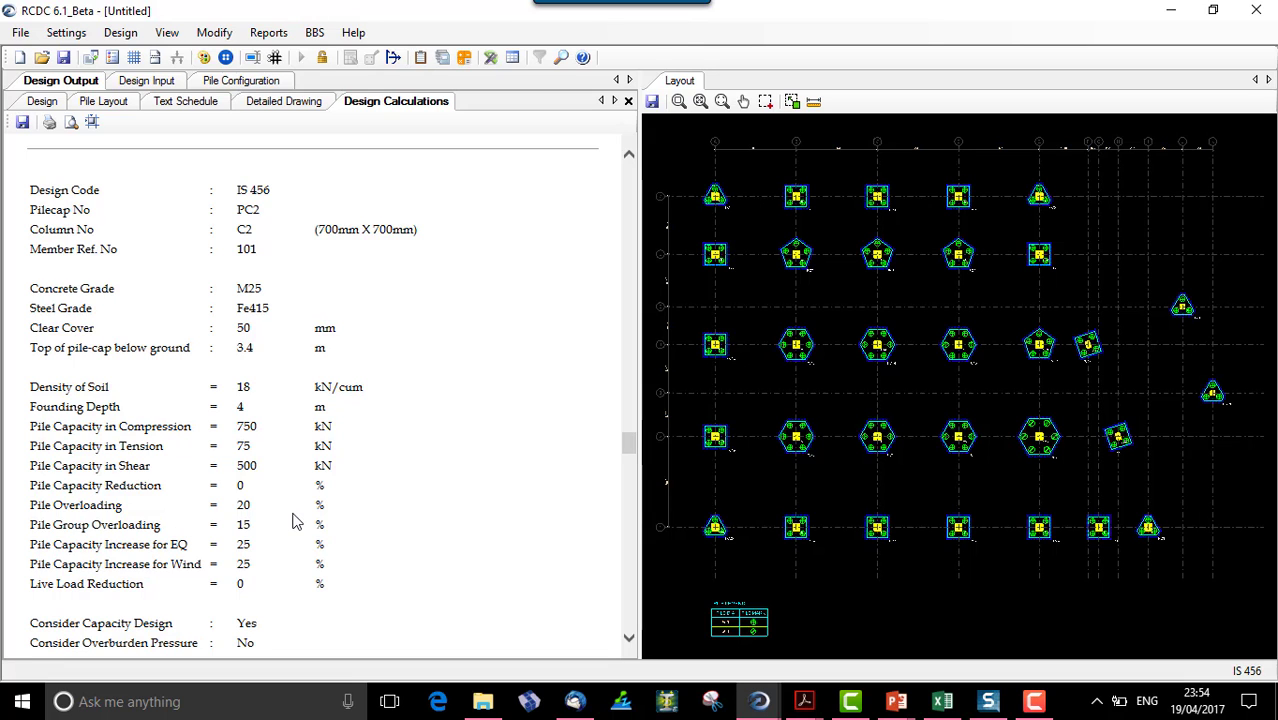
pyautogui.scroll(-10, 293, 516)
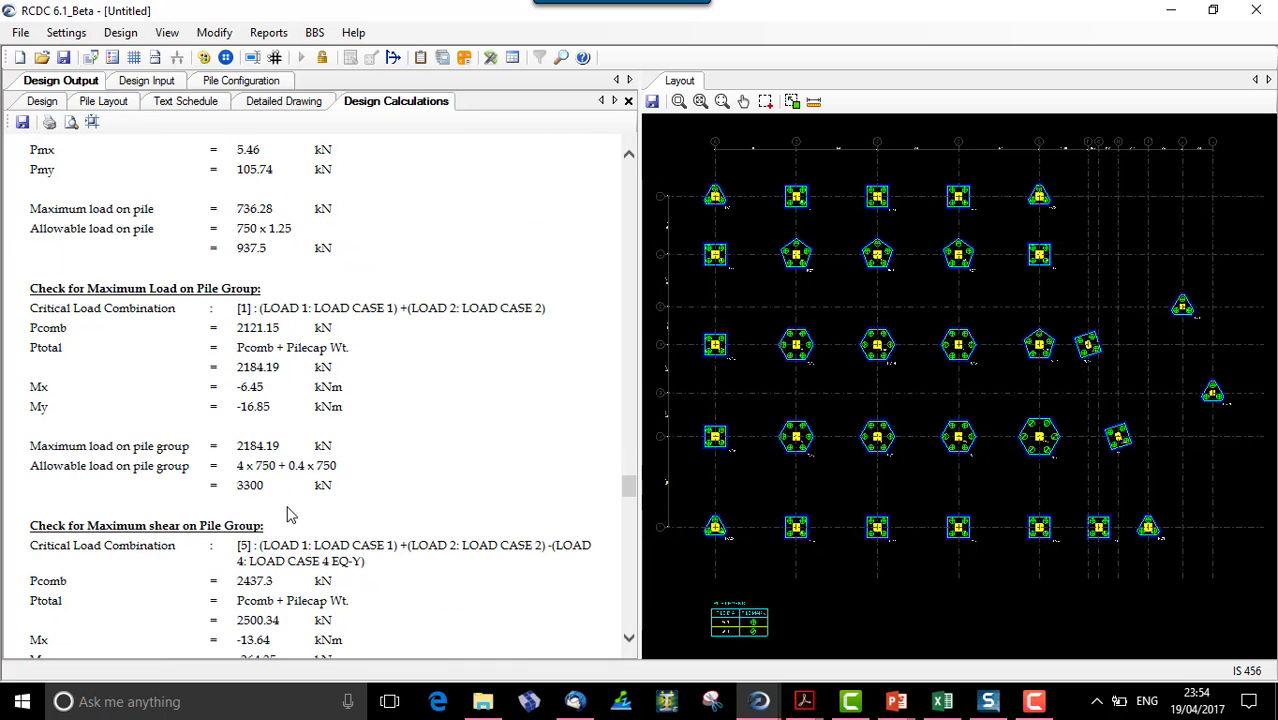
pyautogui.scroll(-15, 280, 508)
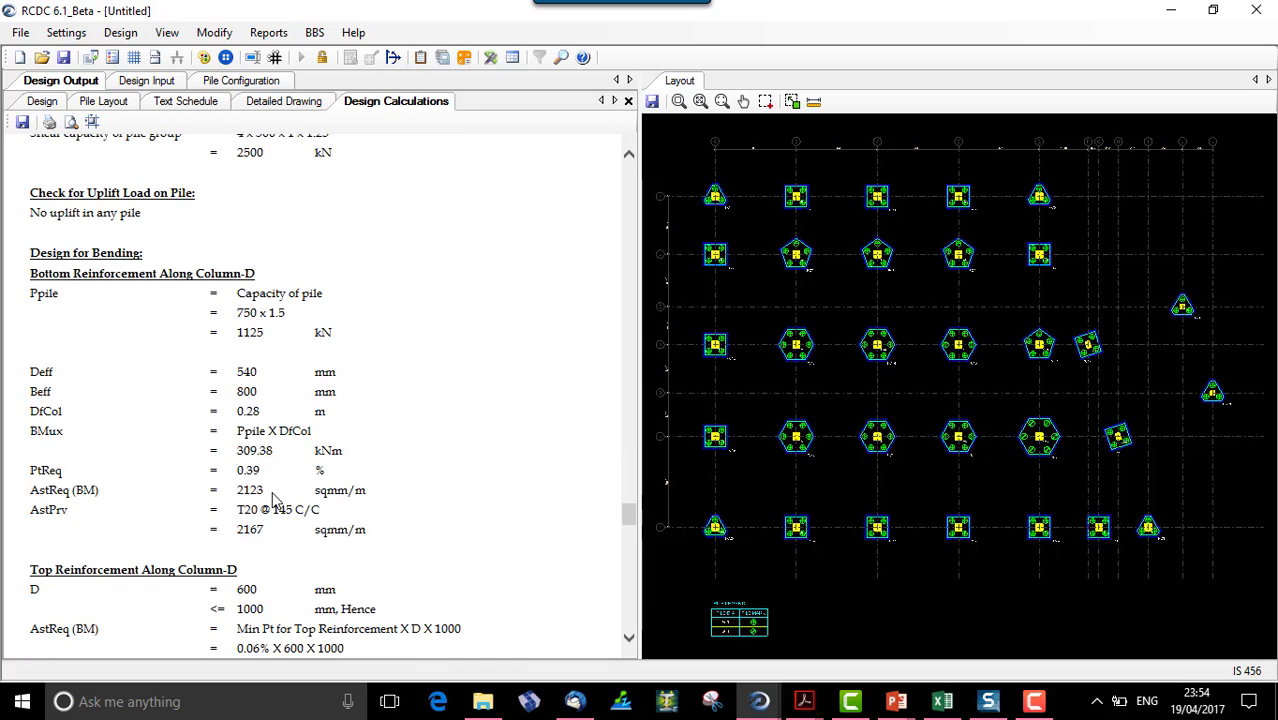
pyautogui.scroll(10, 238, 480)
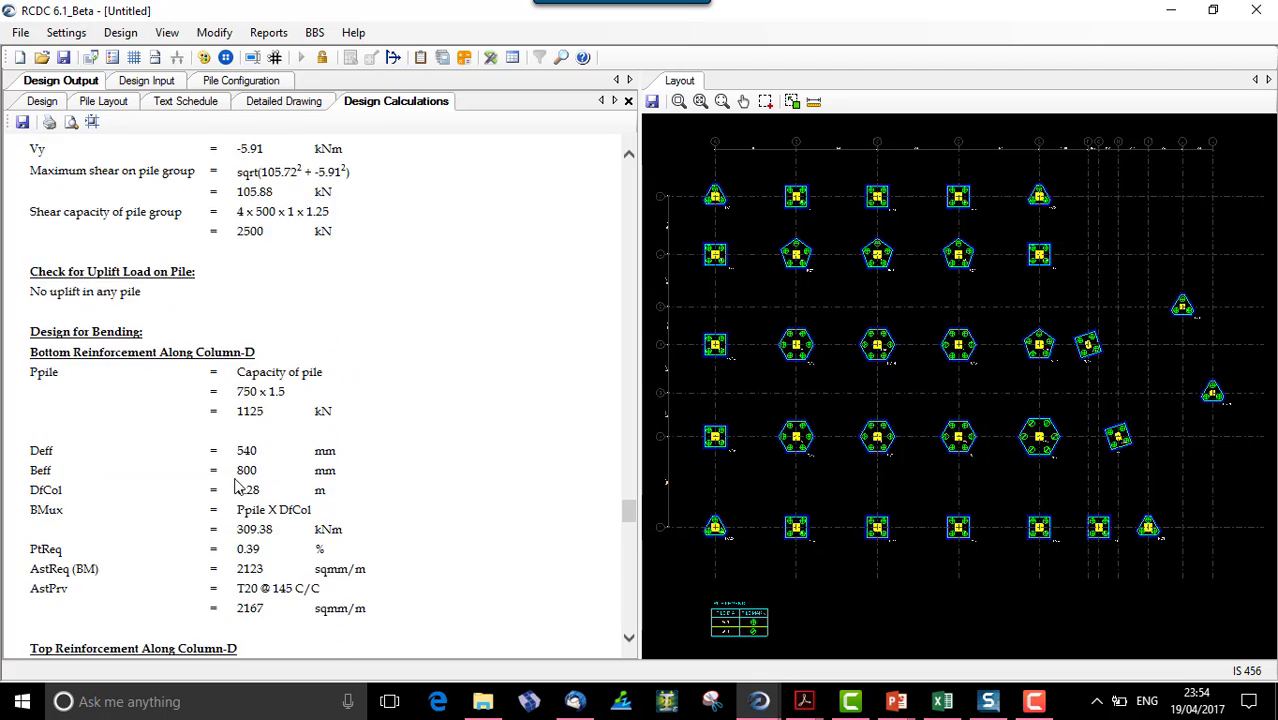
pyautogui.scroll(-4, 238, 487)
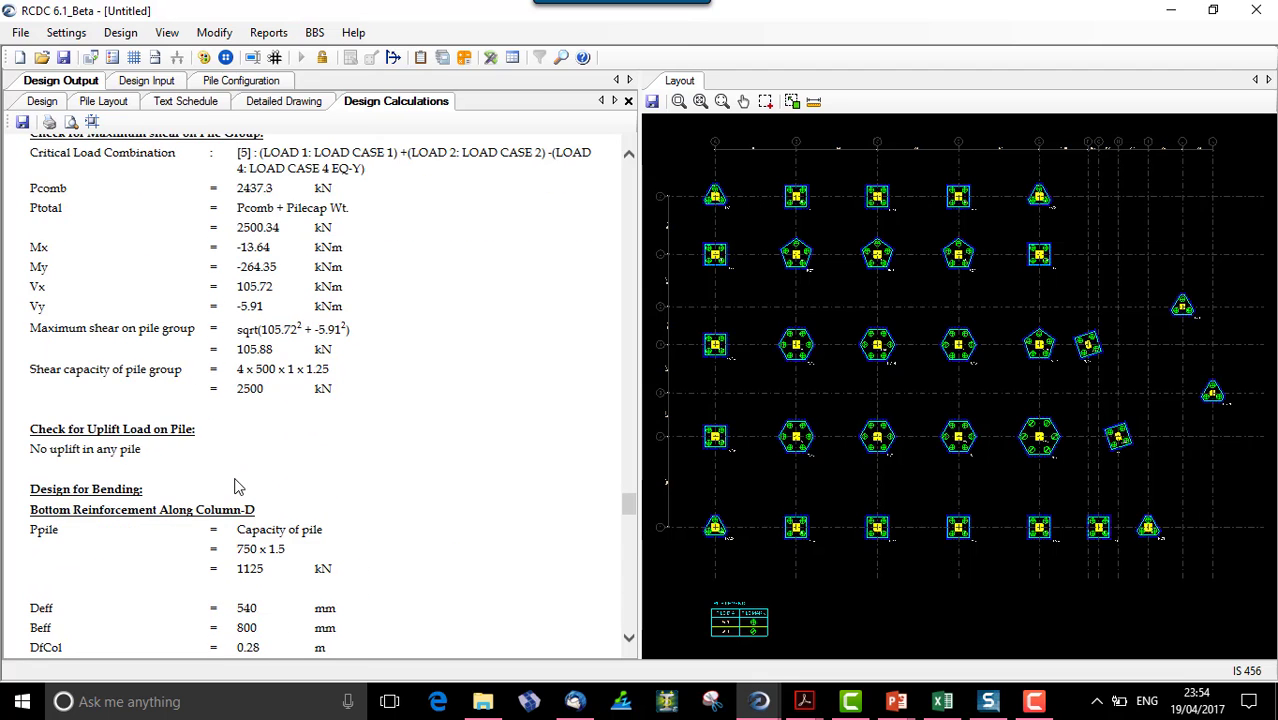
pyautogui.scroll(-5, 238, 487)
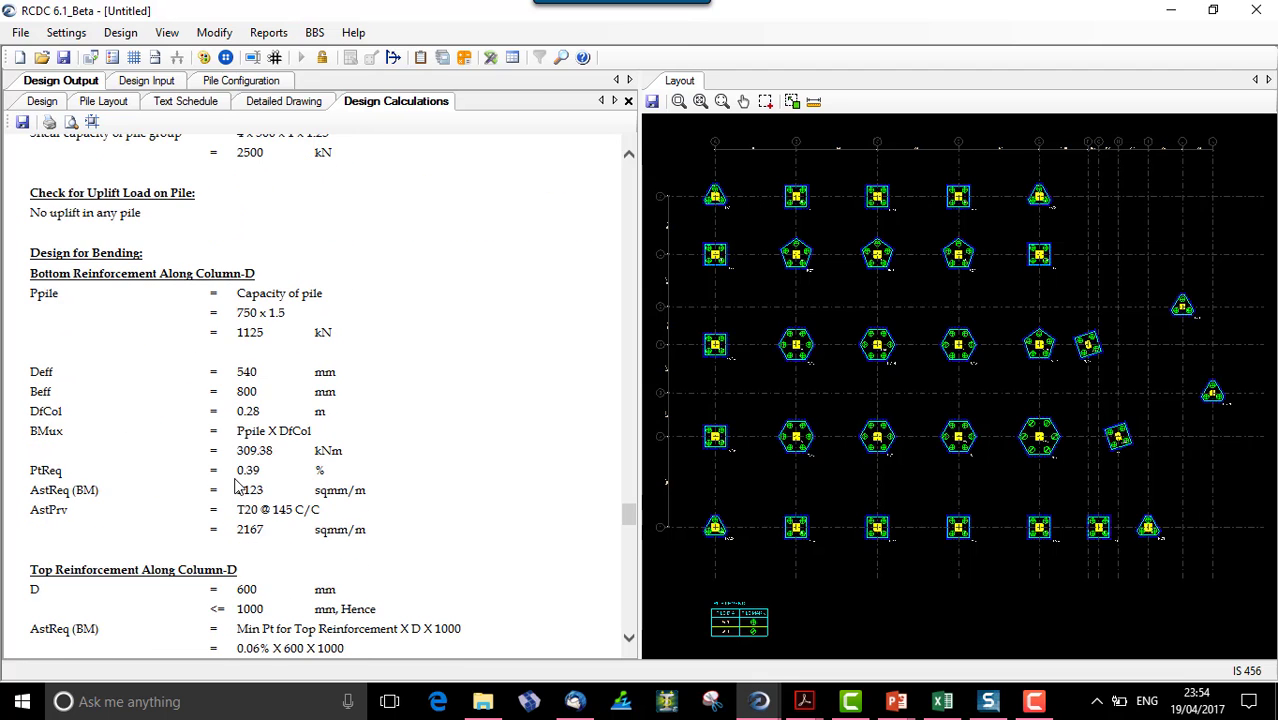
pyautogui.scroll(-1, 238, 487)
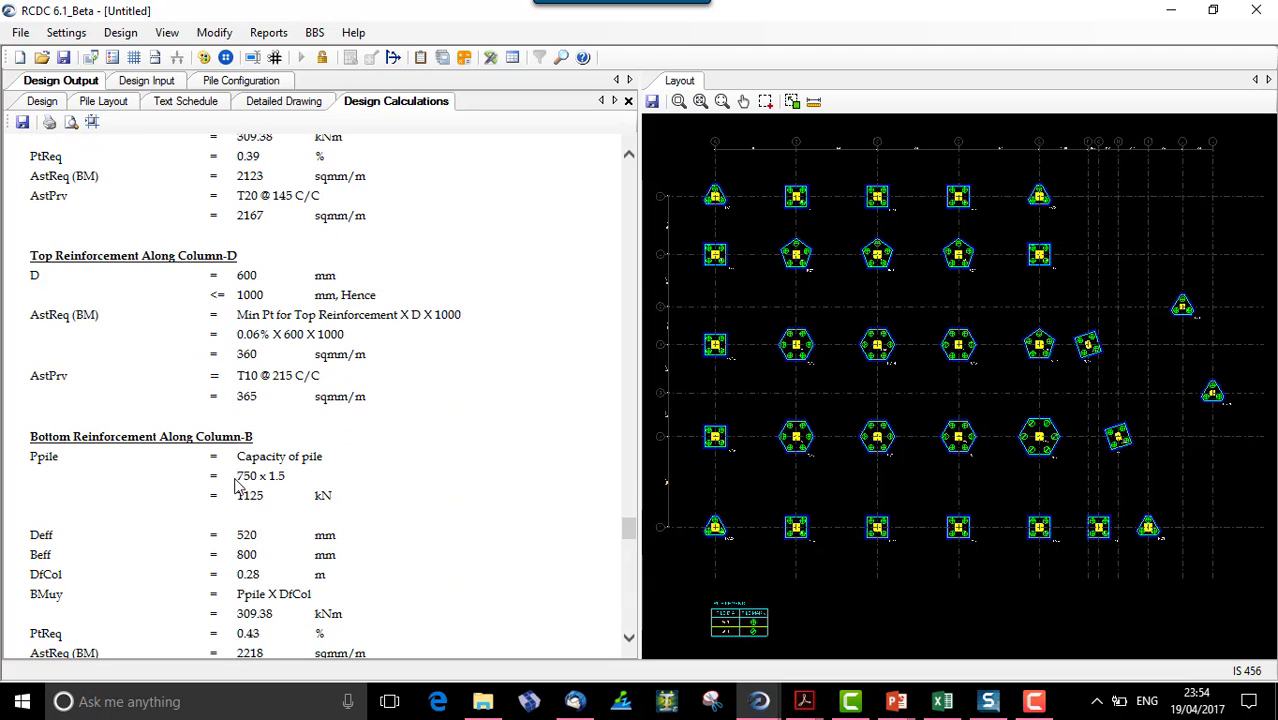
# Generate the Pile Capacity Check and Sizing report for pile caps PC1 and PC2.
pyautogui.scroll(-1, 238, 487)
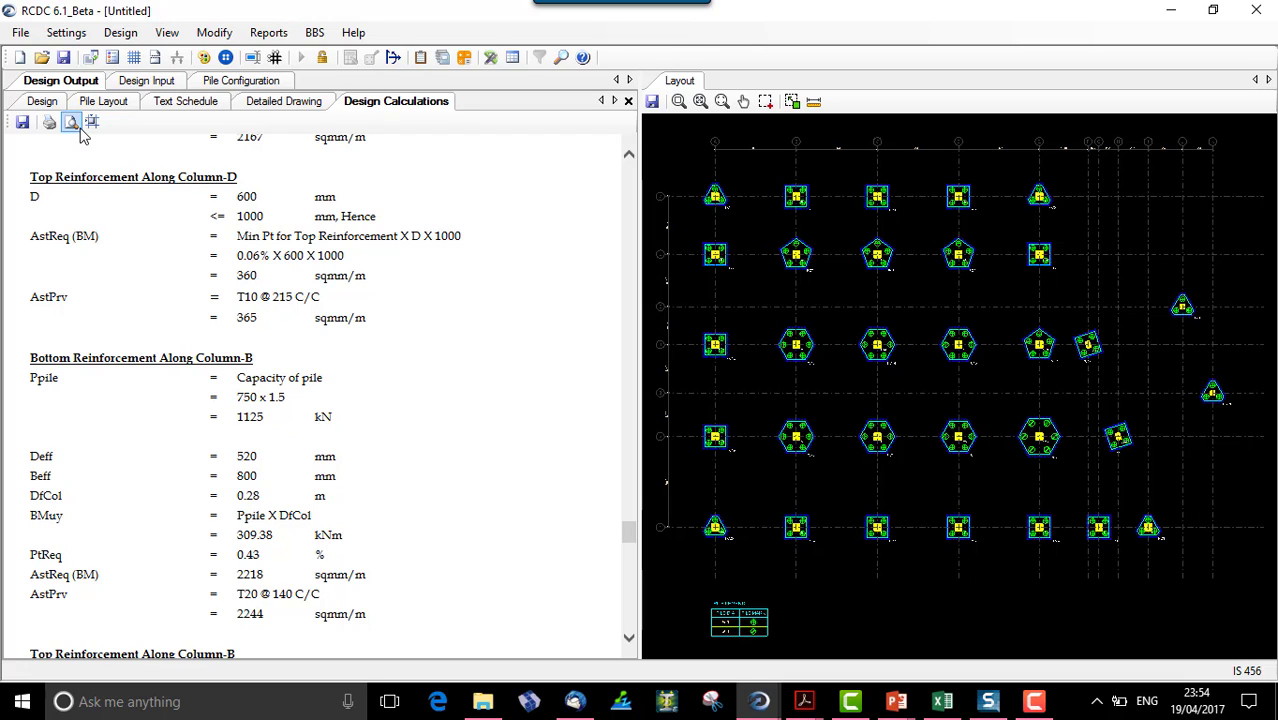
pyautogui.click(259, 34)
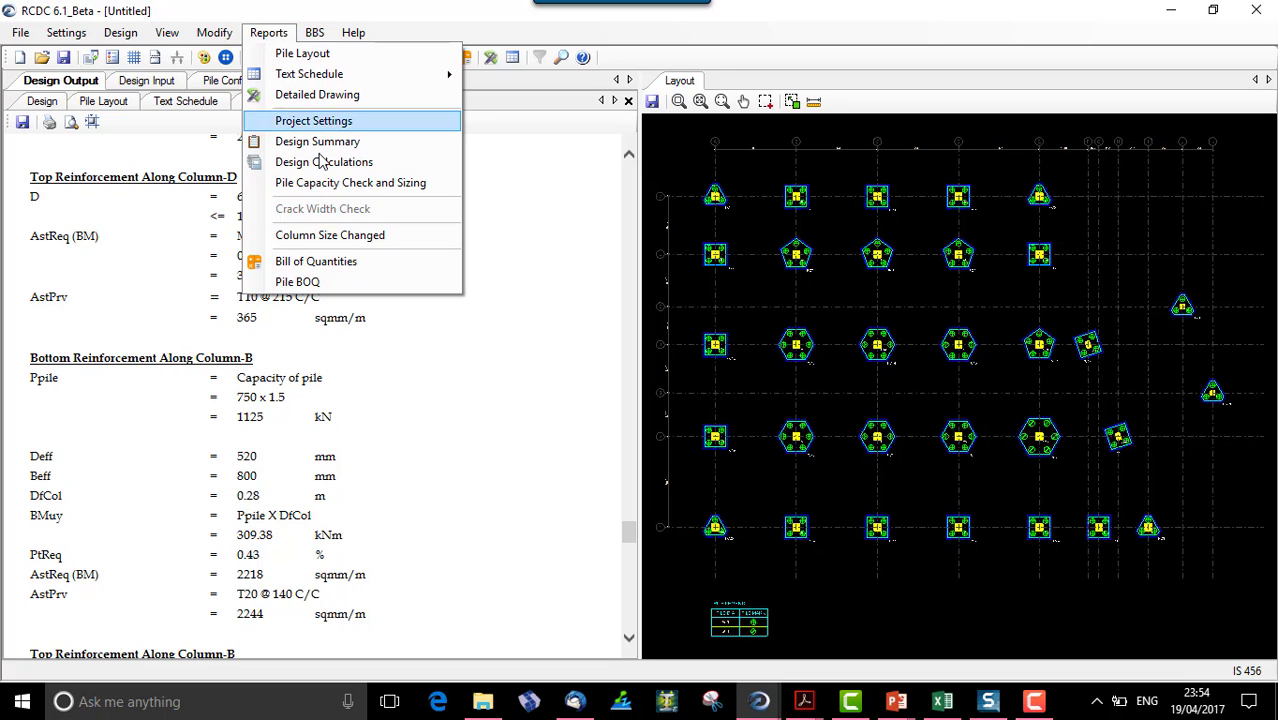
pyautogui.click(350, 183)
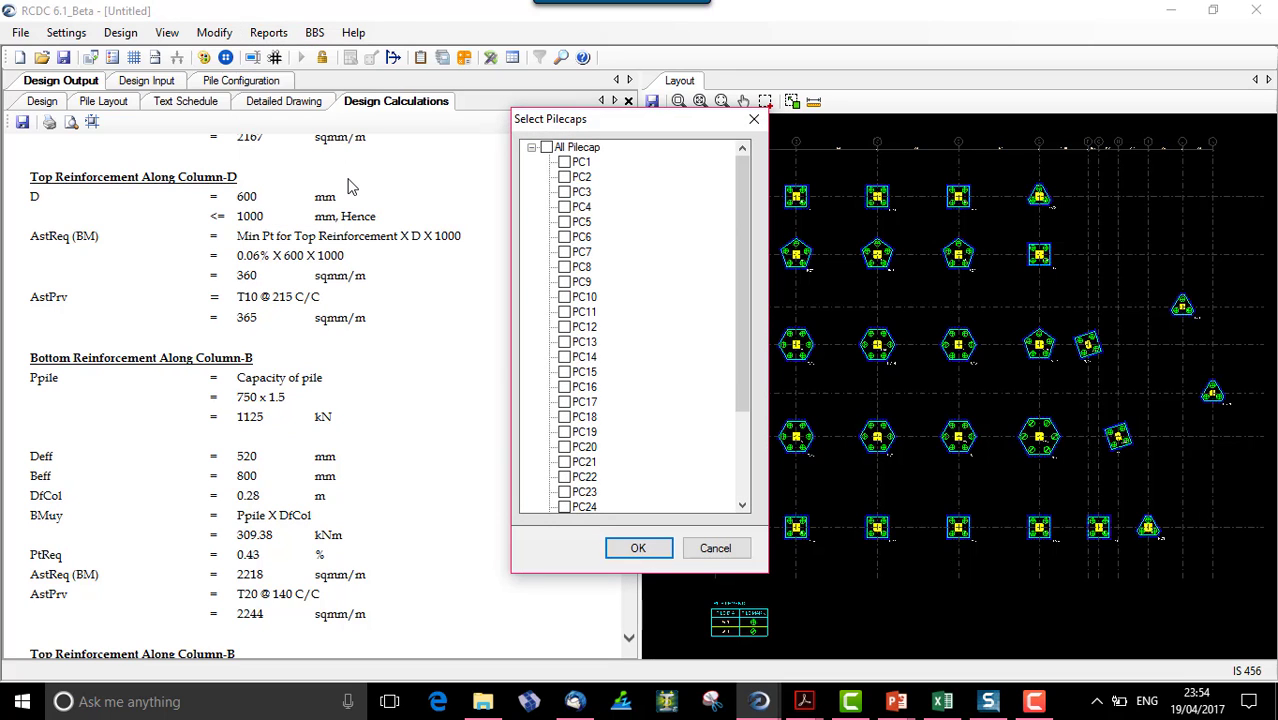
pyautogui.click(576, 164)
pyautogui.click(652, 549)
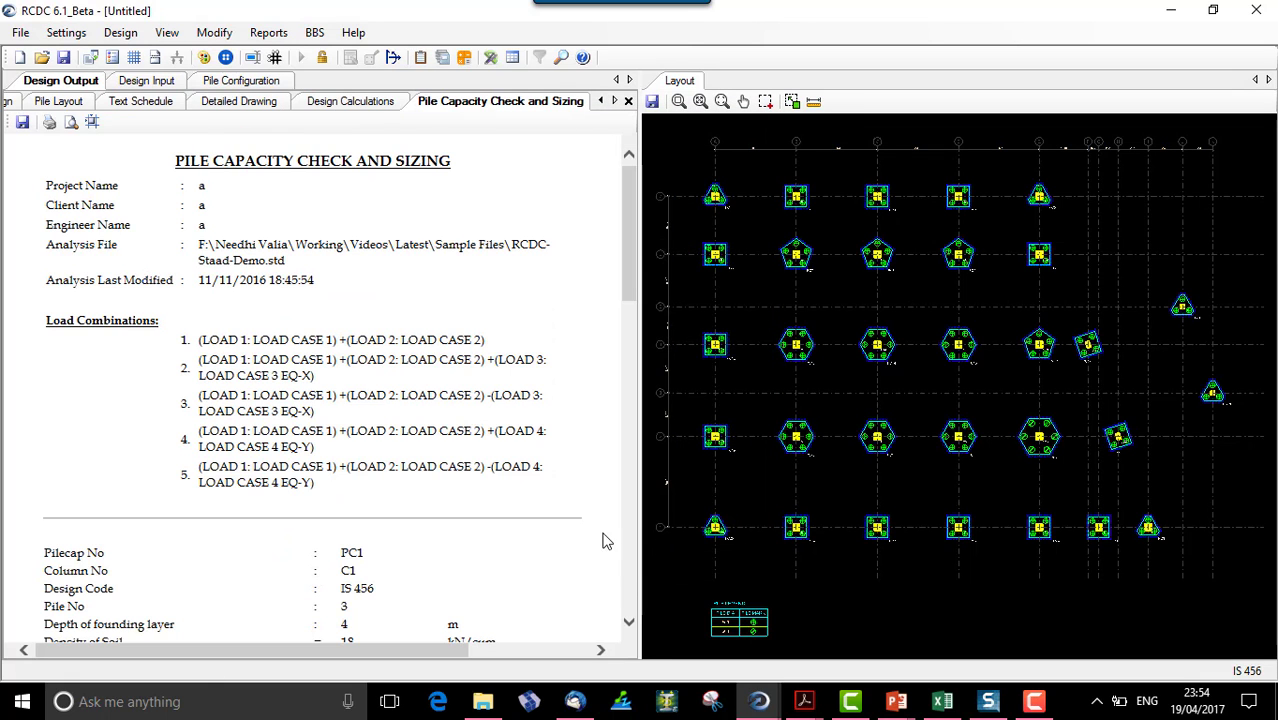
# Review the report's load combinations and PC1 sizing data, and widen the report pane to fit the full C1 design table.
pyautogui.scroll(-5, 370, 360)
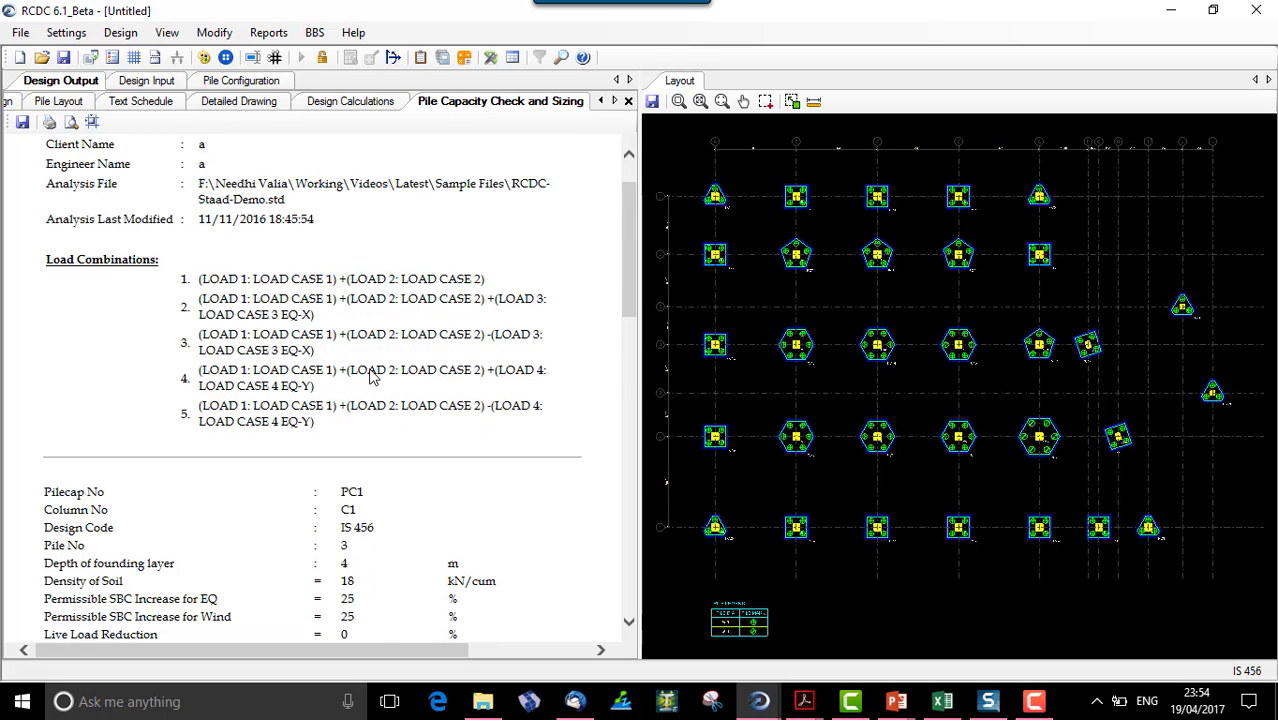
pyautogui.scroll(-5, 370, 375)
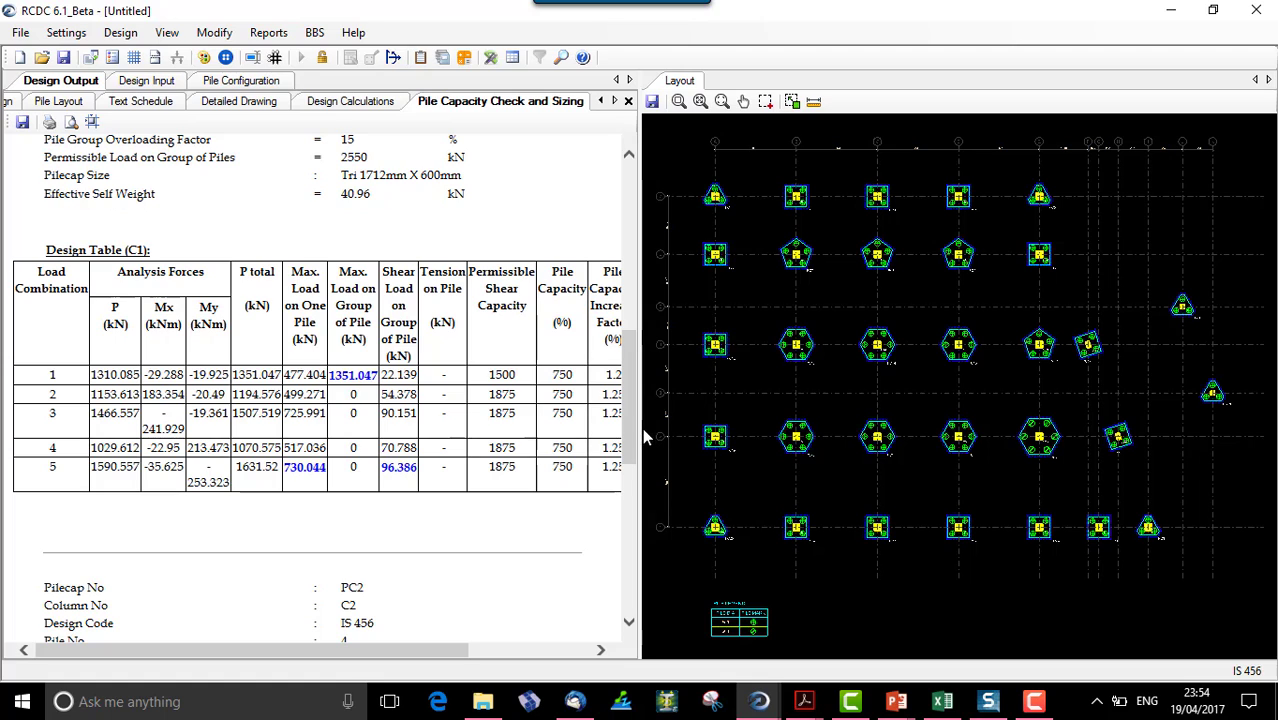
pyautogui.moveTo(640, 430); pyautogui.dragTo(1264, 440)
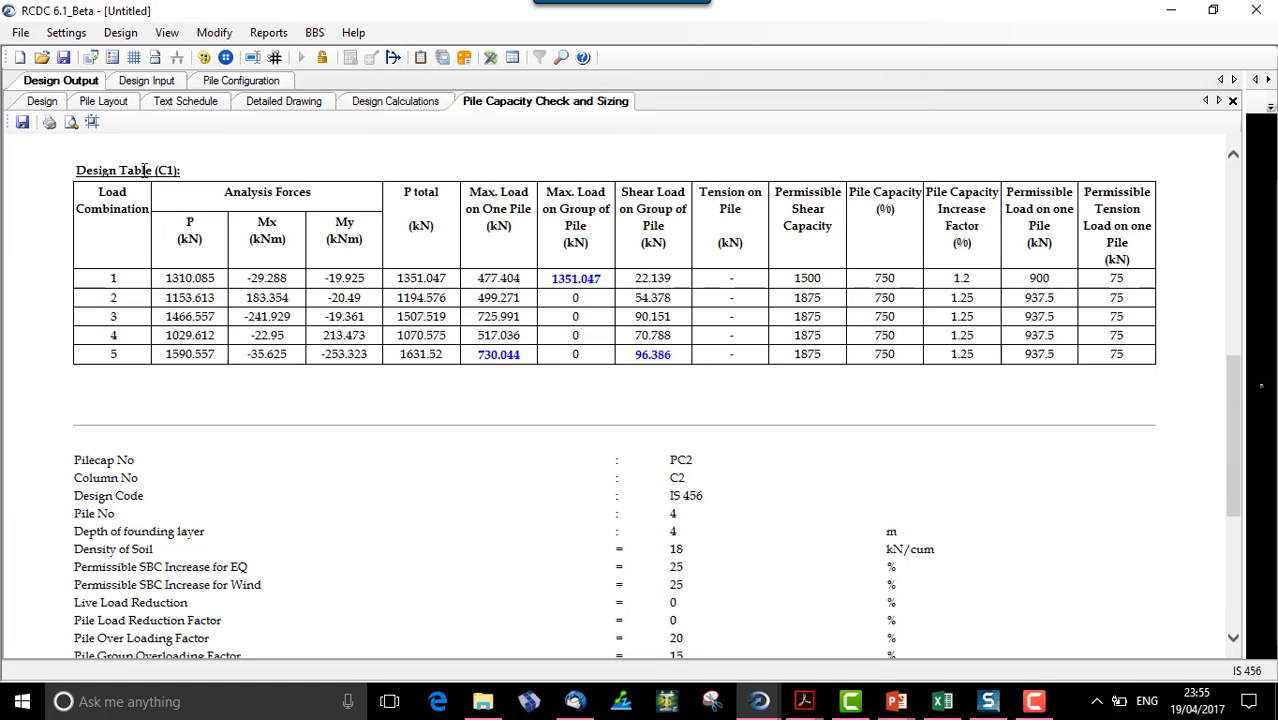
# Examine the C1 design table's analysis forces, total load, pile and group loads, group shear, permissible shear and pile capacity.
pyautogui.moveTo(78, 170); pyautogui.dragTo(186, 172)
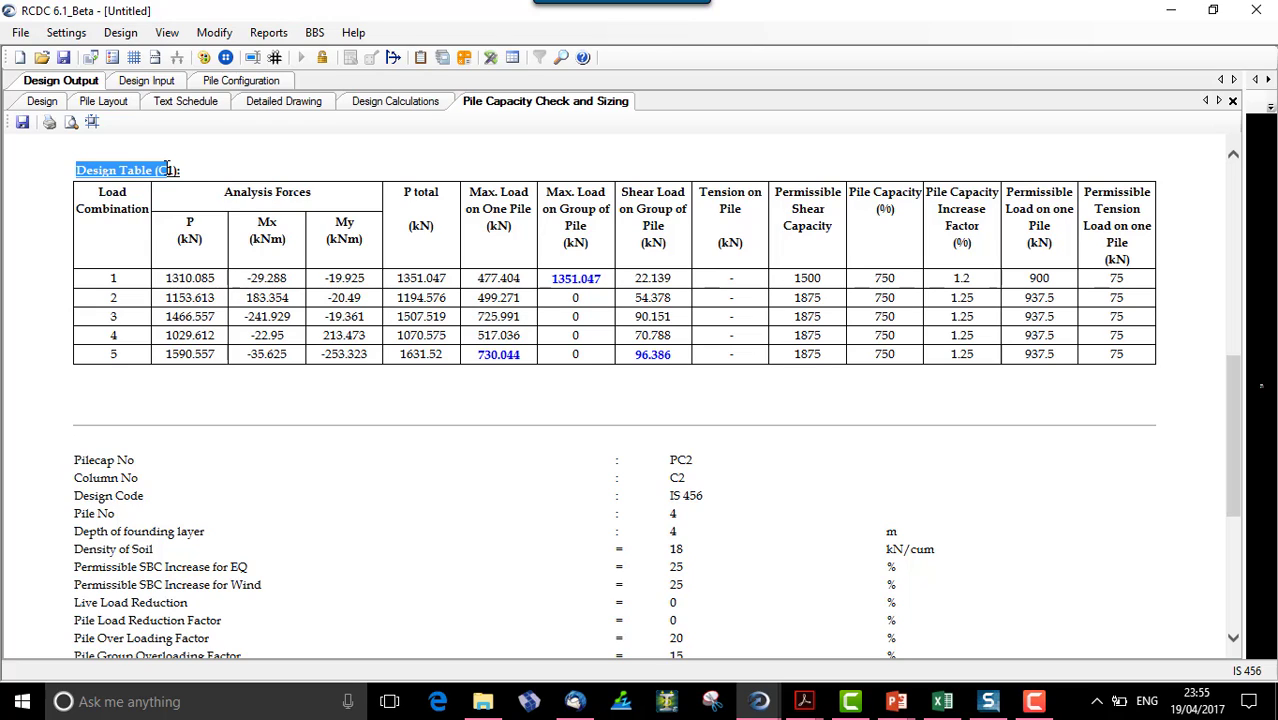
pyautogui.click(186, 172)
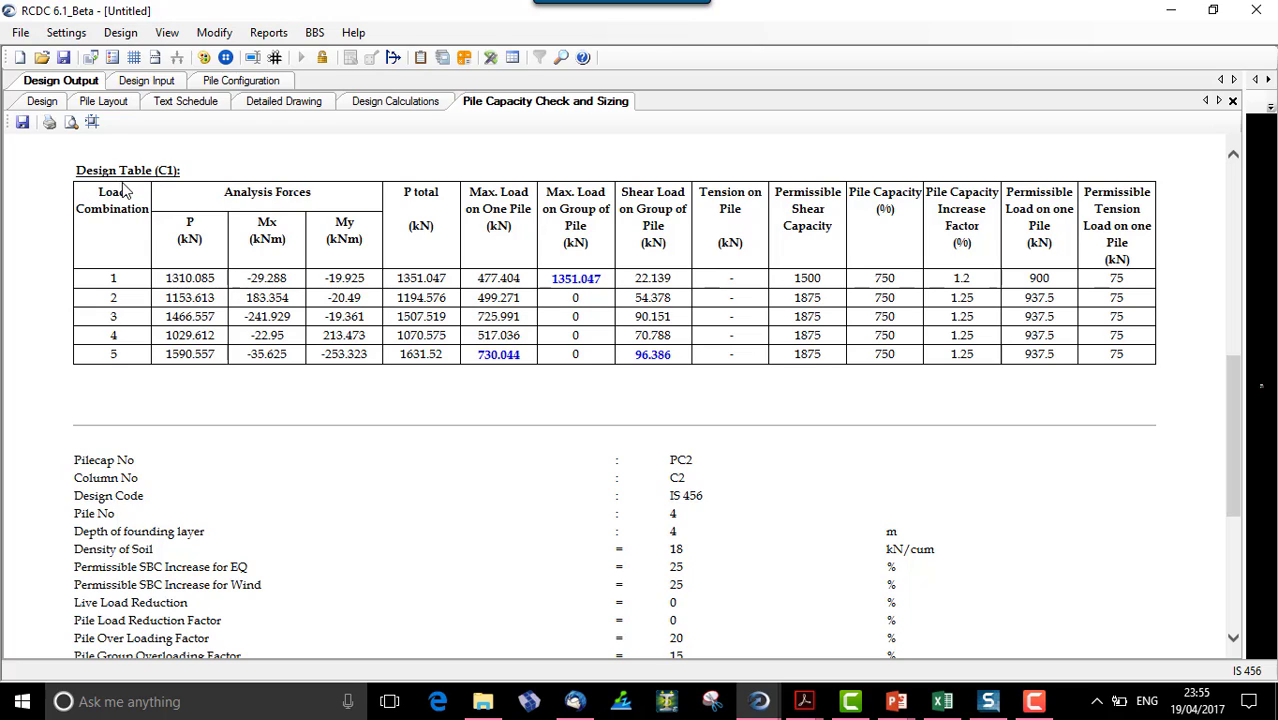
pyautogui.doubleClick(178, 176)
pyautogui.moveTo(229, 194); pyautogui.dragTo(293, 196)
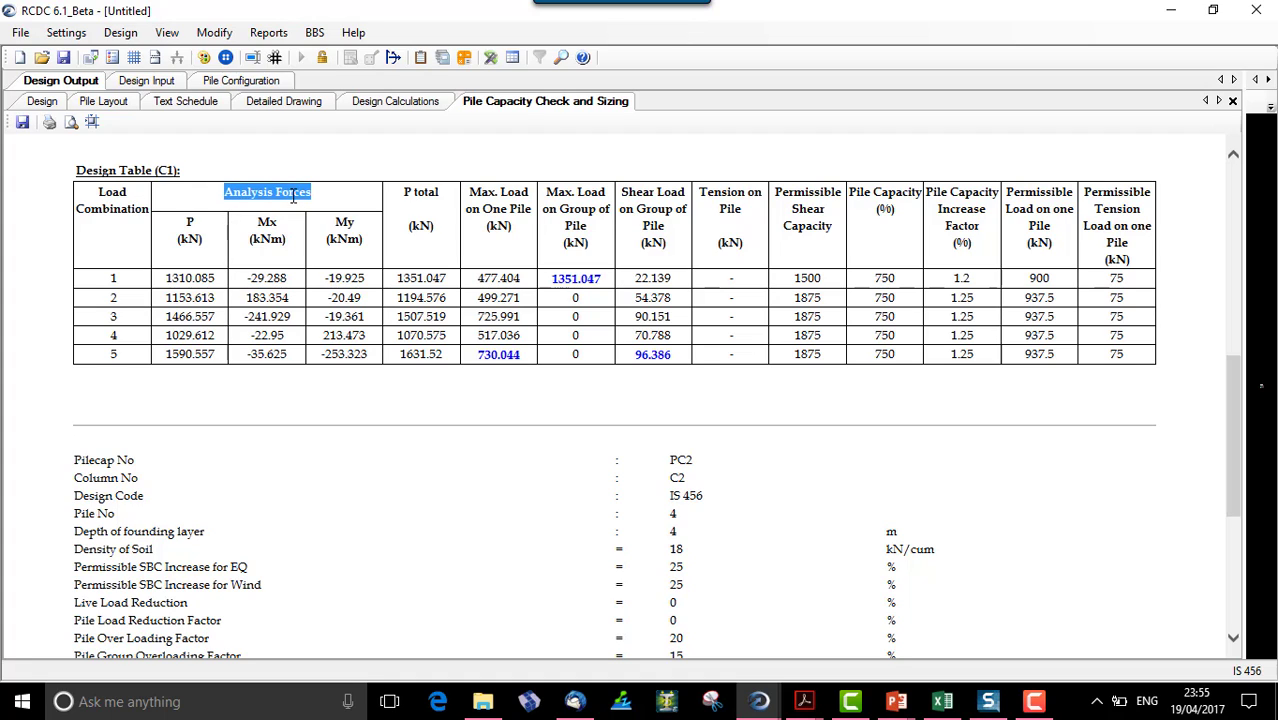
pyautogui.doubleClick(445, 280)
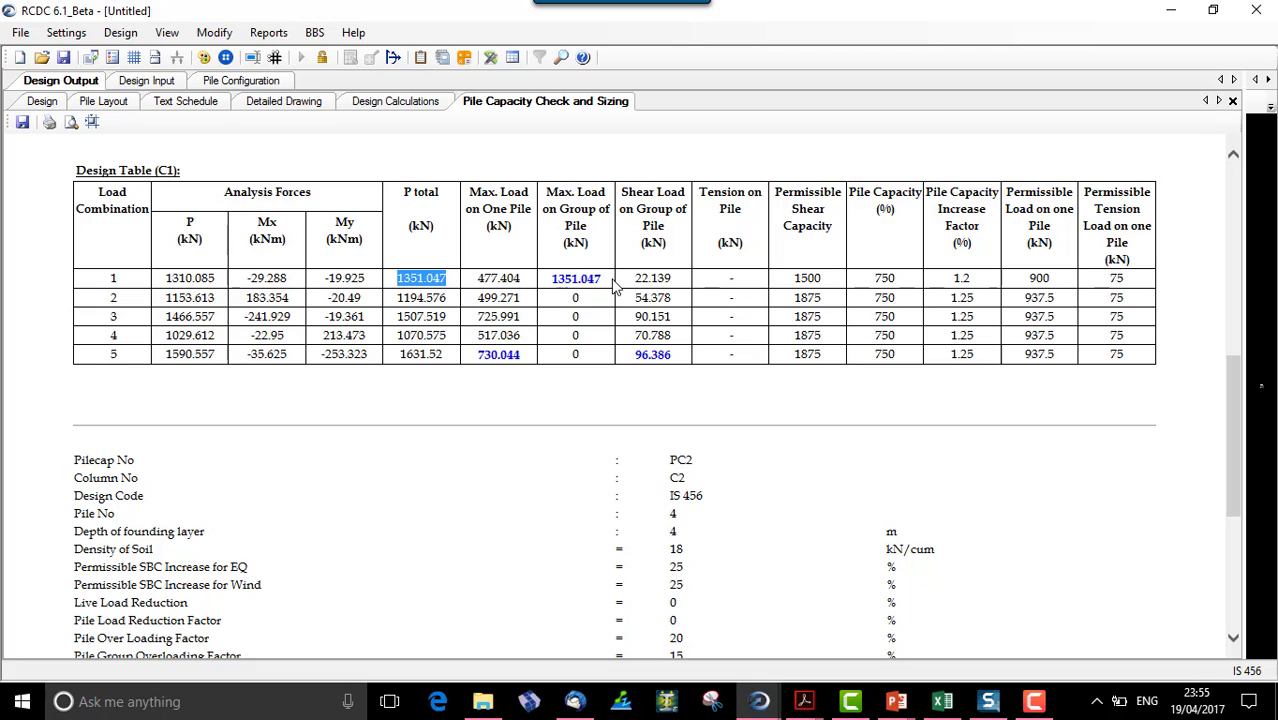
pyautogui.moveTo(605, 282); pyautogui.dragTo(550, 288)
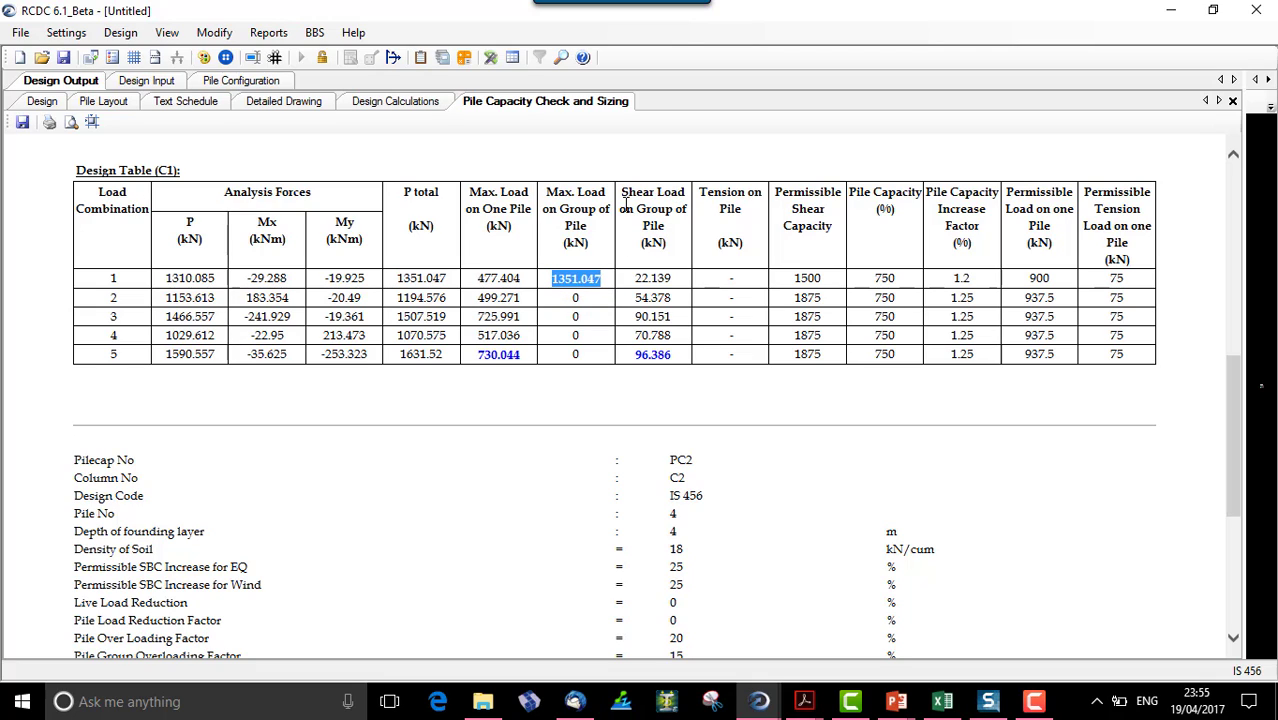
pyautogui.click(653, 360)
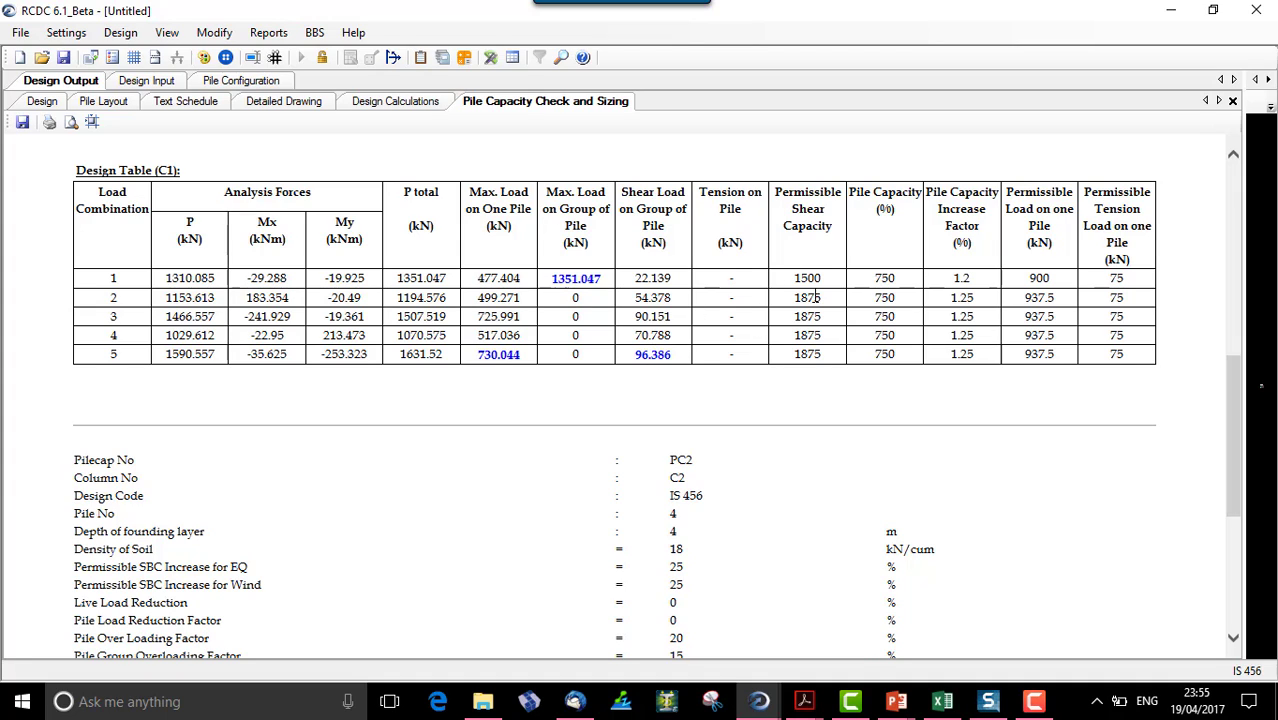
pyautogui.moveTo(822, 279); pyautogui.dragTo(805, 356)
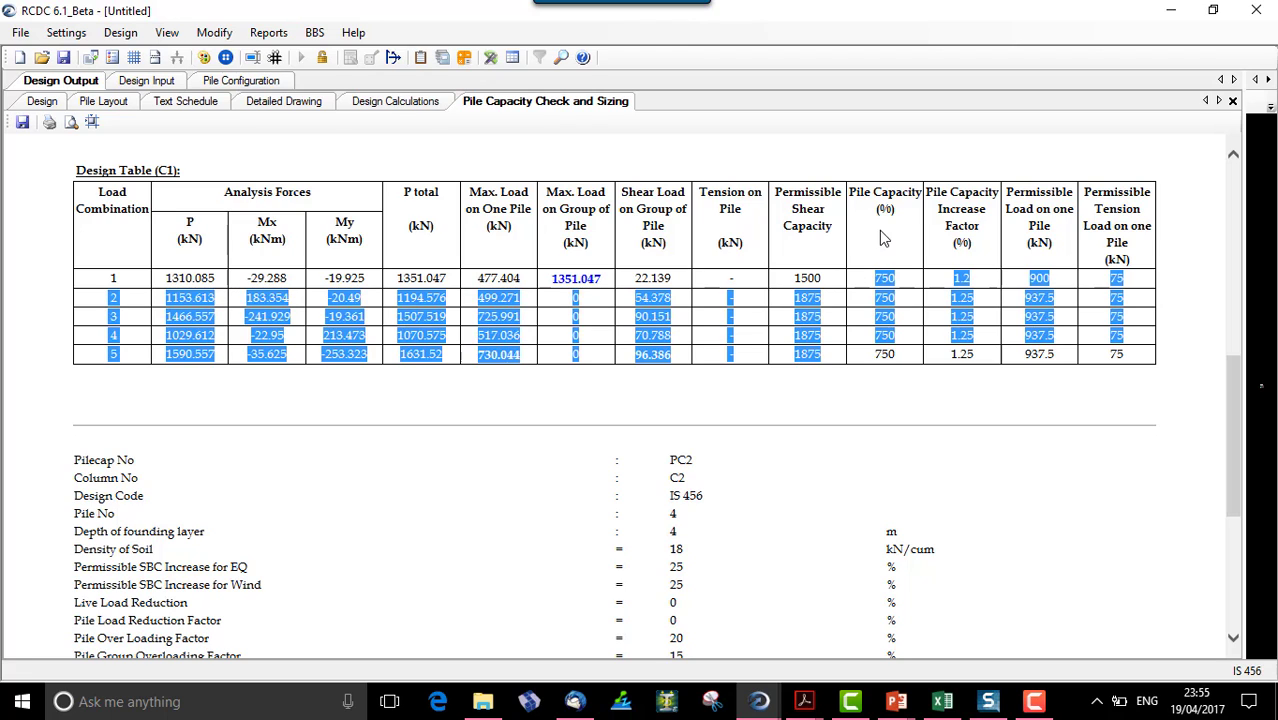
pyautogui.click(884, 355)
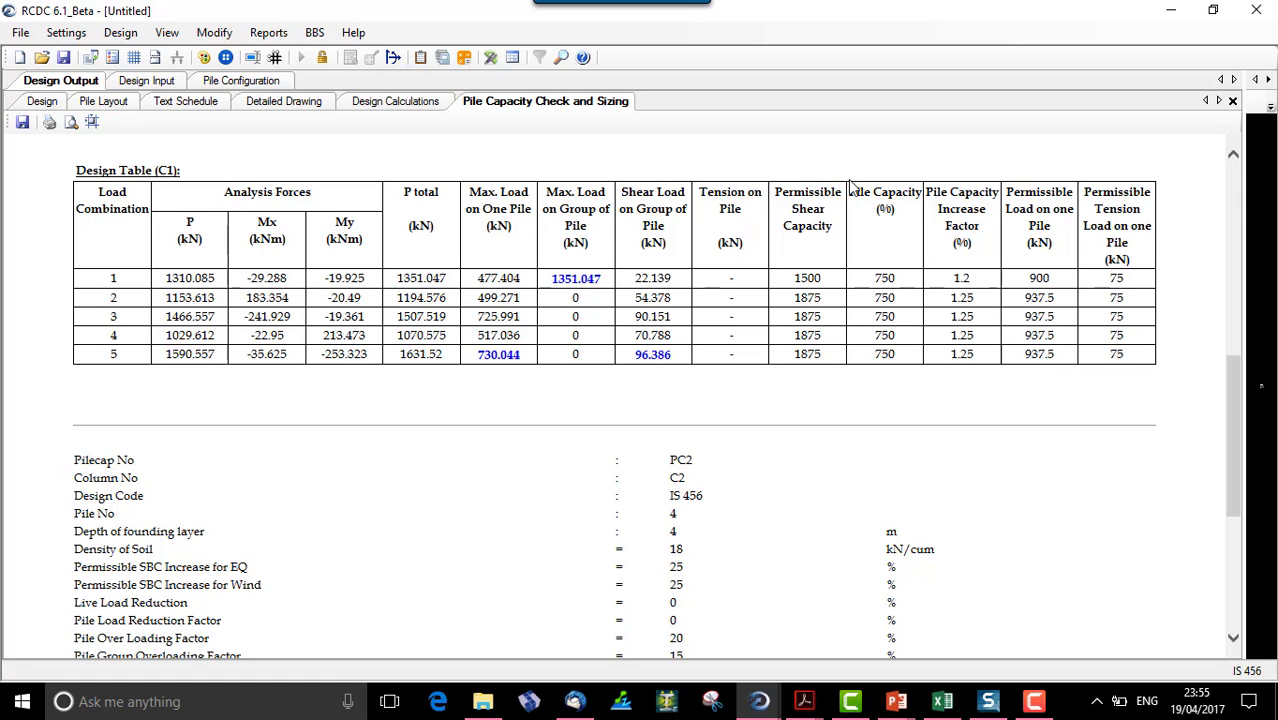
# Review PC2's sizing data and the C2 design table, and return to the start of the report.
pyautogui.scroll(-4, 798, 360)
pyautogui.scroll(-2, 798, 360)
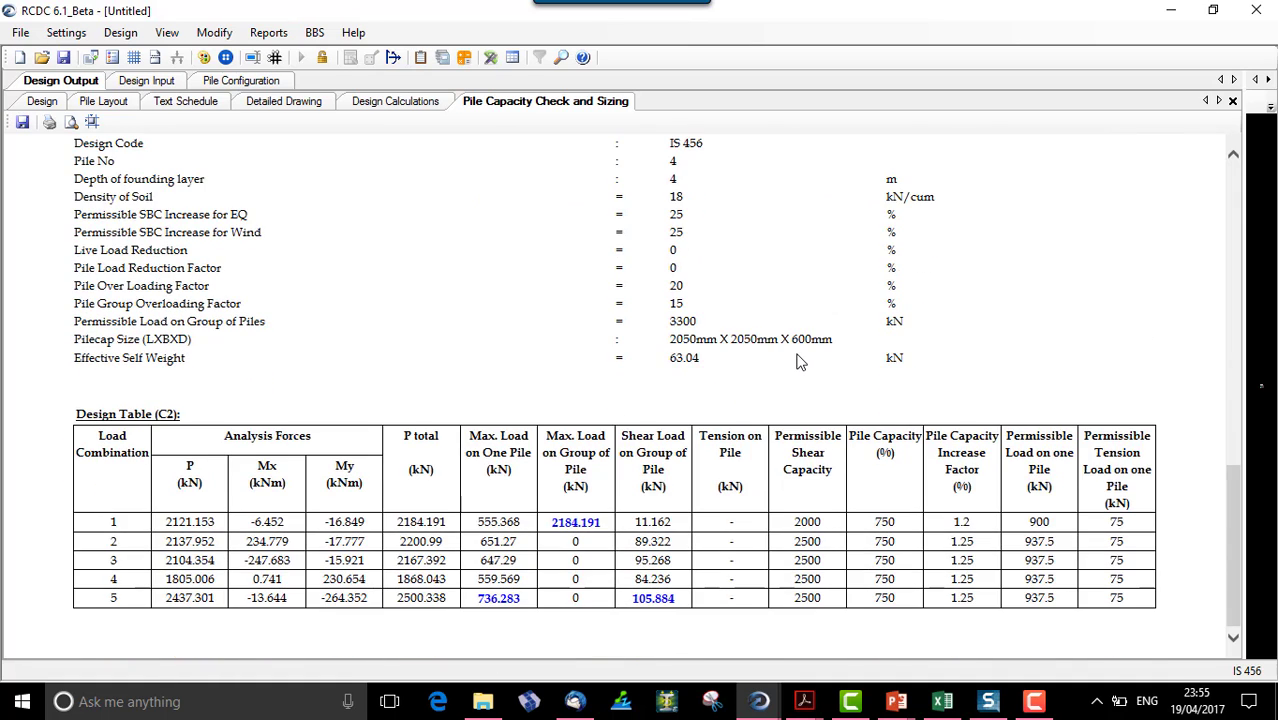
pyautogui.scroll(10, 375, 460)
pyautogui.scroll(4, 331, 351)
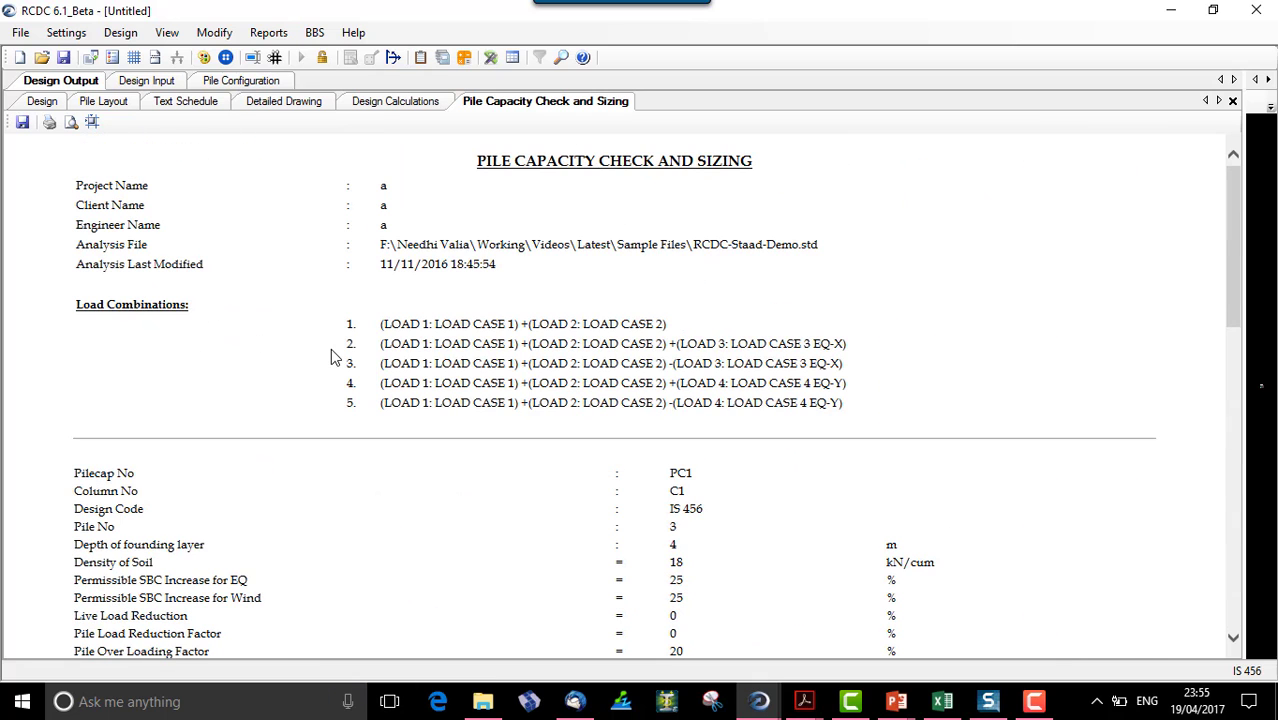
# Generate the bar bending schedule for PC1 and PC2 as a drawing on screen, with rebar numbered by element and rebar shape notation.
pyautogui.click(314, 32)
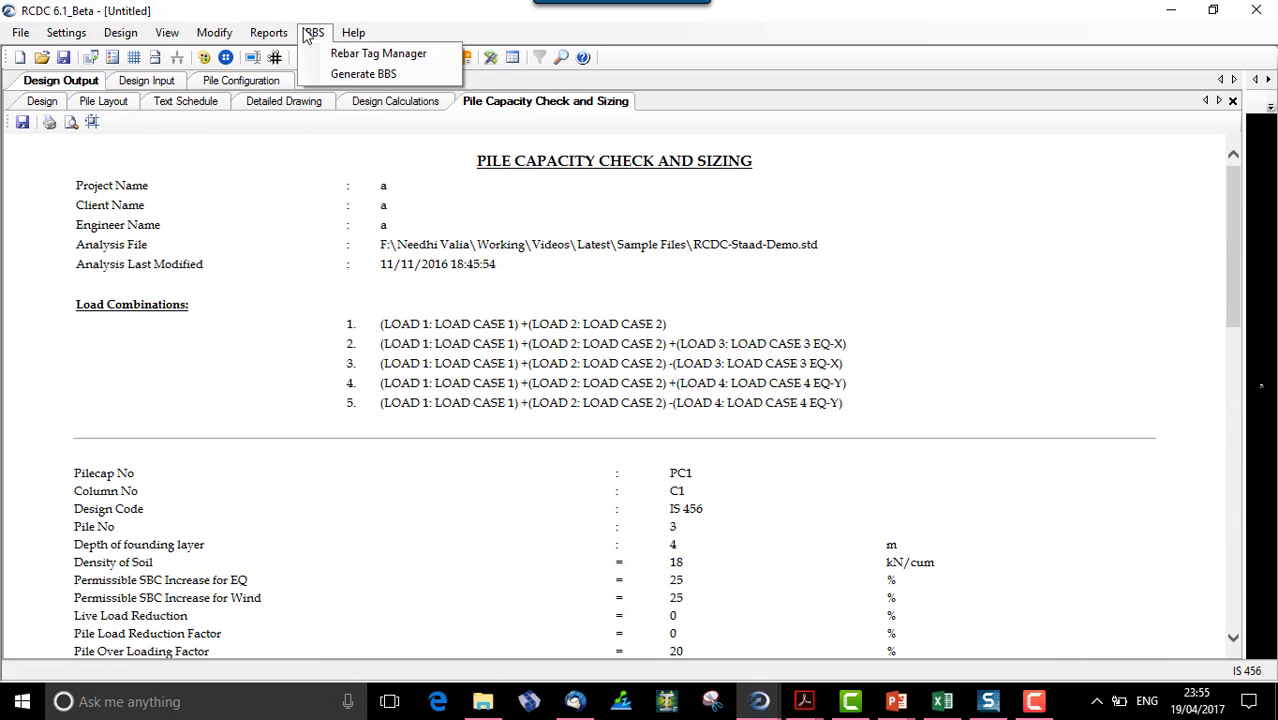
pyautogui.click(345, 71)
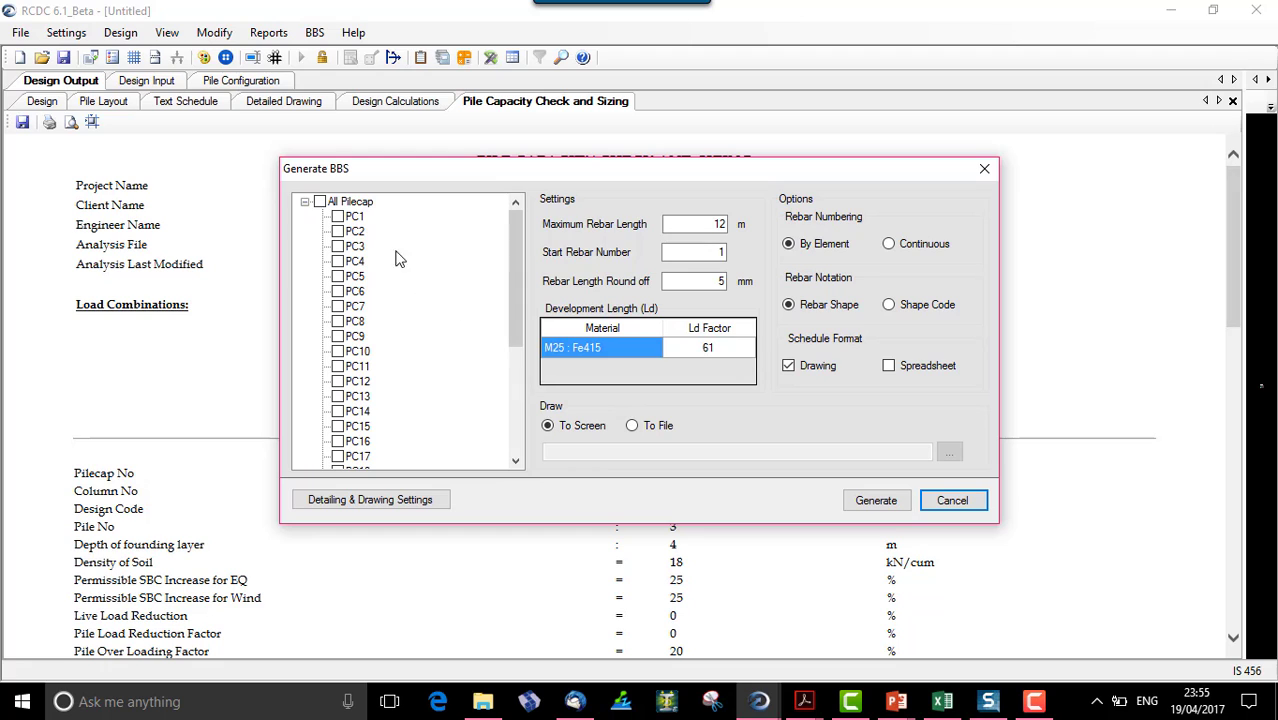
pyautogui.click(338, 216)
pyautogui.click(338, 231)
pyautogui.click(850, 500)
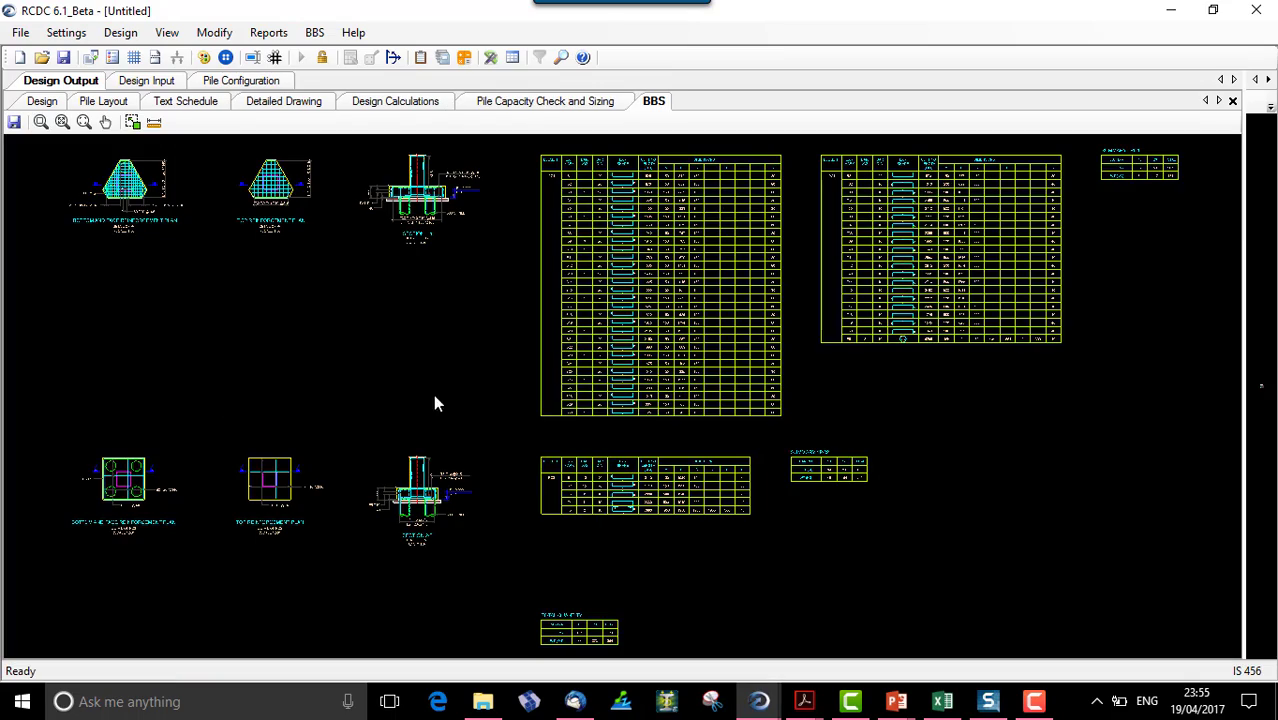
# Examine the bar marks, diameters and spacing in PC1's bottom and face reinforcement plan.
pyautogui.moveTo(121, 419); pyautogui.dragTo(174, 578, button='middle')
pyautogui.scroll(7, 167, 350)
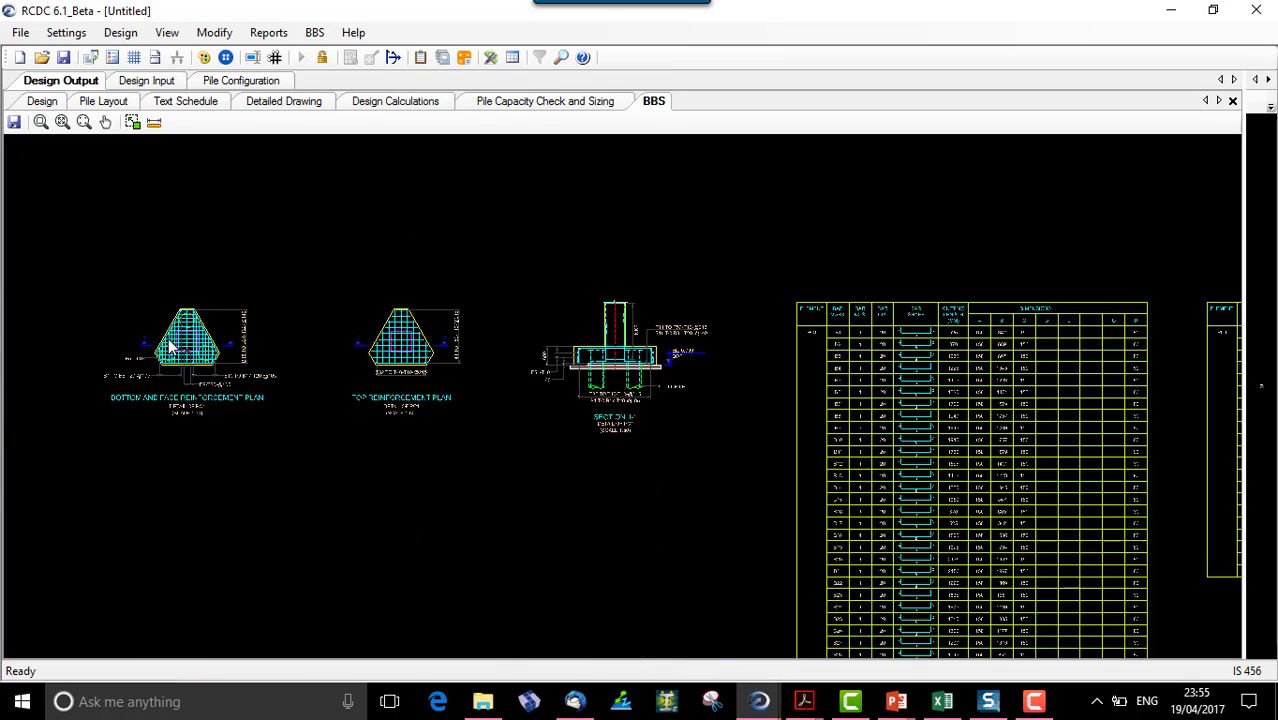
pyautogui.scroll(8, 172, 352)
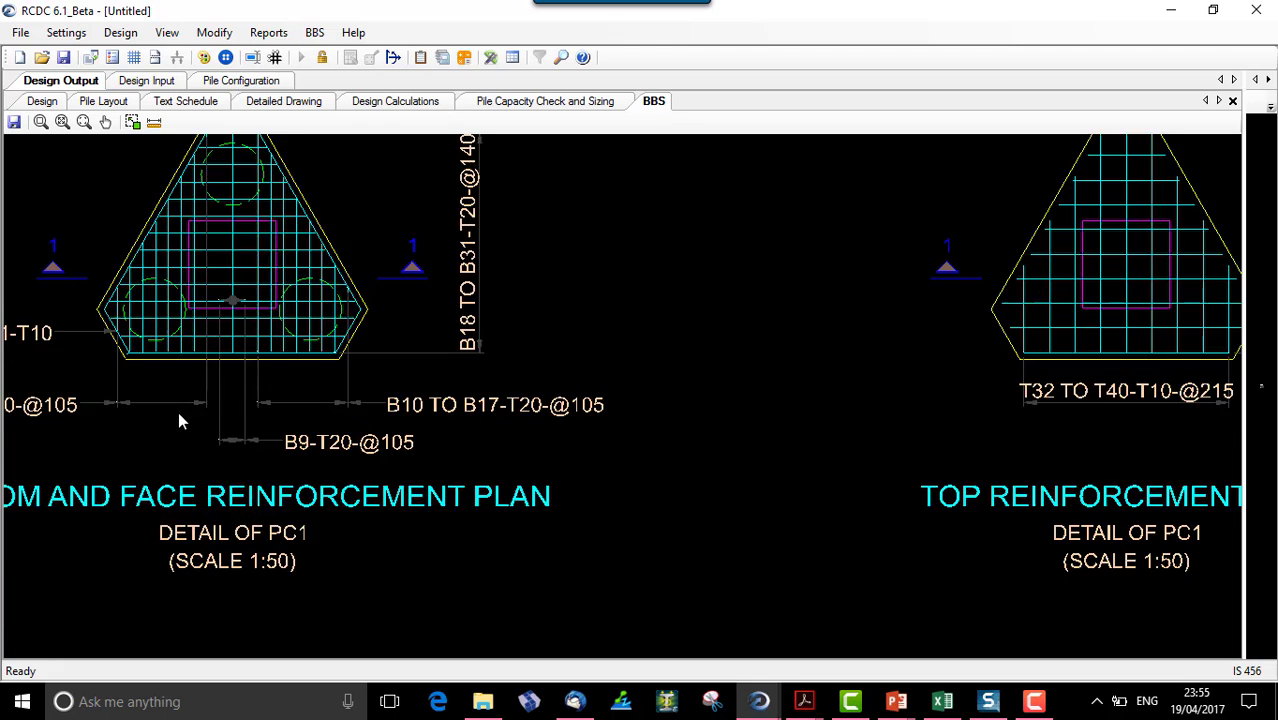
pyautogui.moveTo(266, 345); pyautogui.dragTo(287, 432, button='middle')
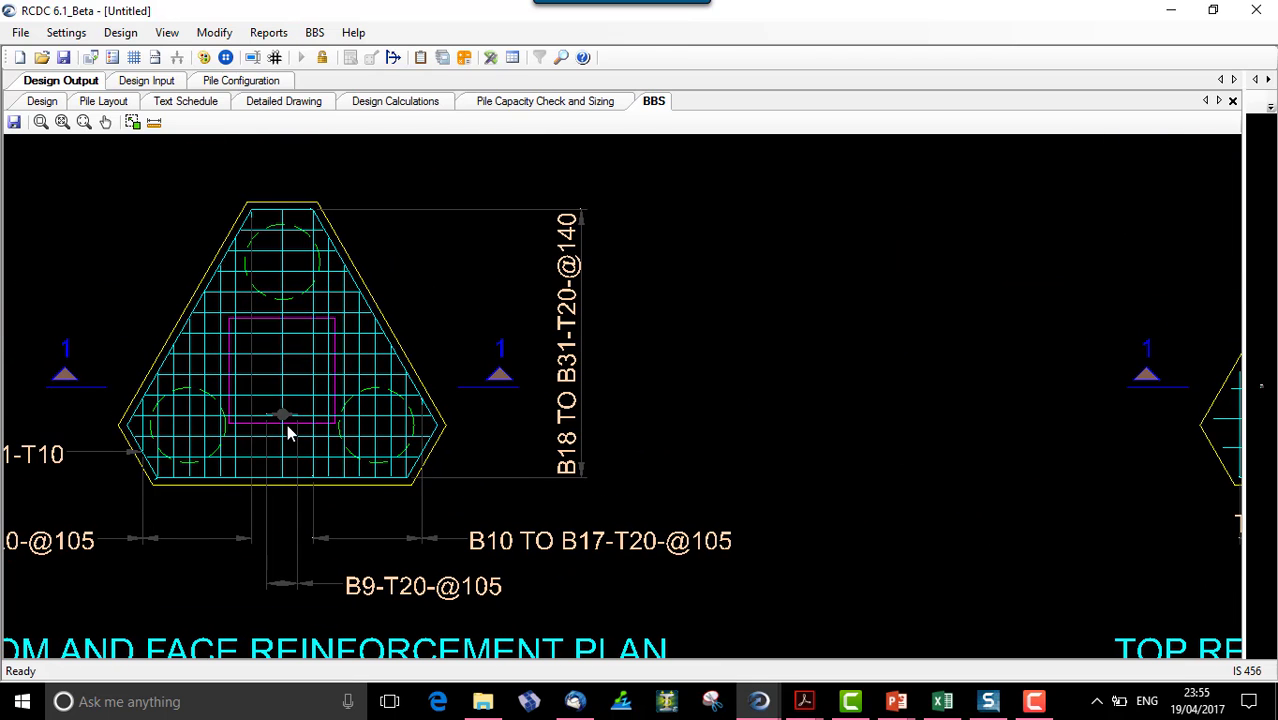
pyautogui.moveTo(191, 442); pyautogui.dragTo(349, 420, button='middle')
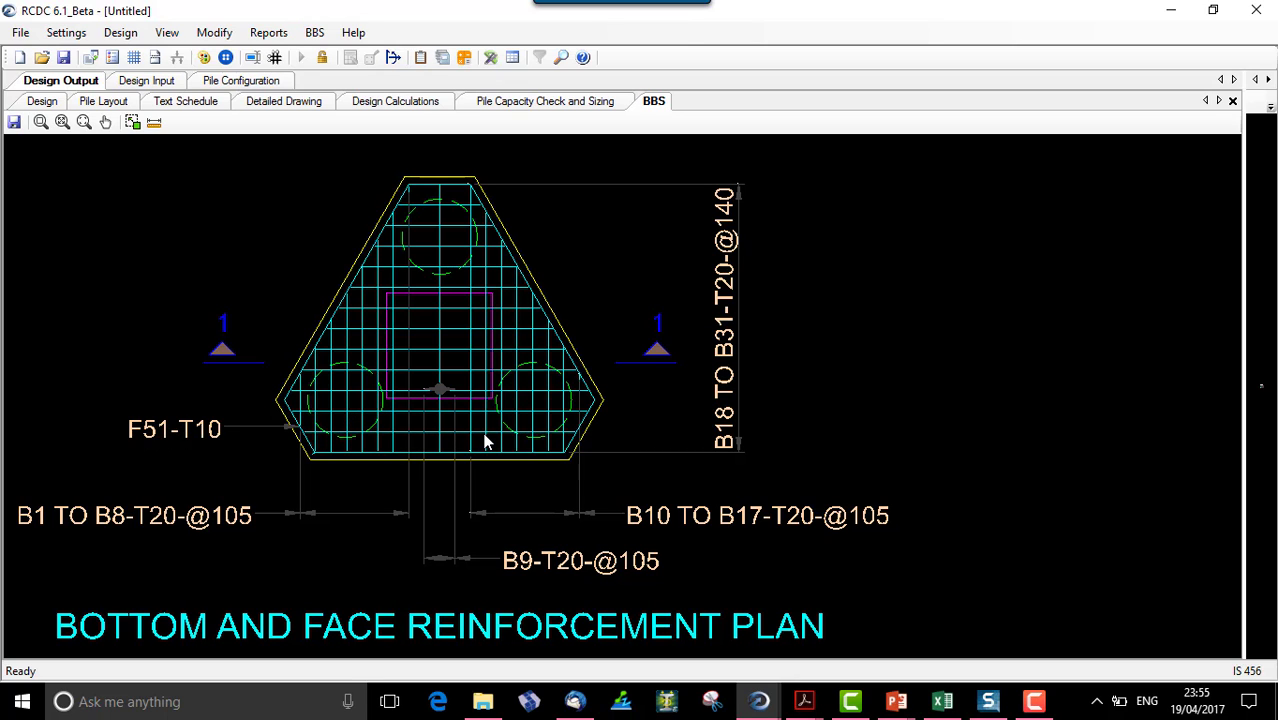
pyautogui.scroll(-1, 484, 444)
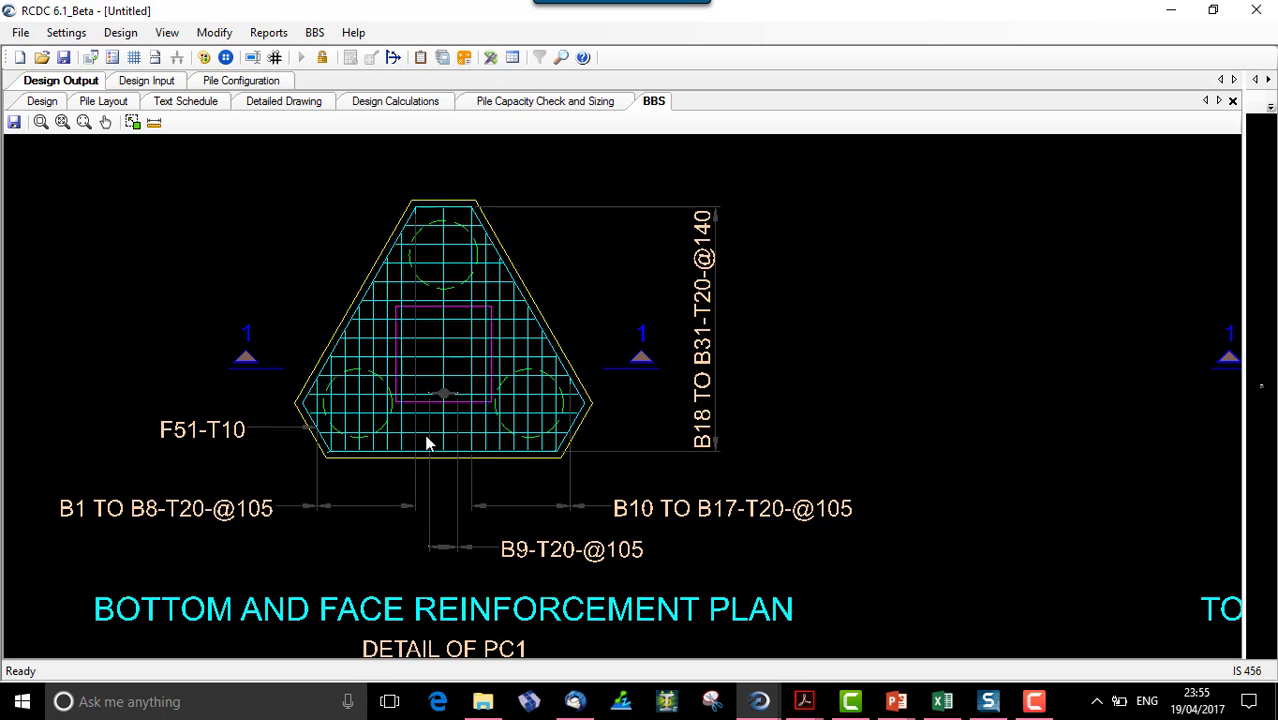
pyautogui.moveTo(379, 478); pyautogui.dragTo(375, 470, button='middle')
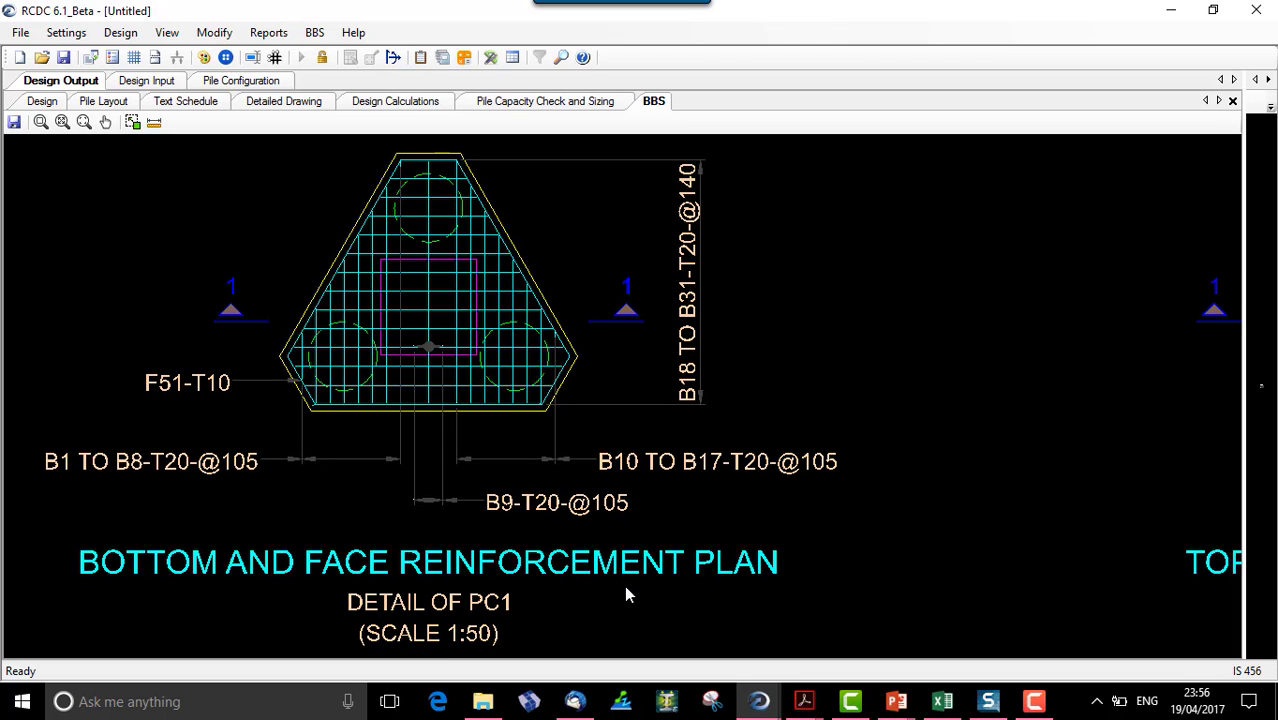
# Examine the bar marks and spacing in PC1's top reinforcement plan.
pyautogui.moveTo(784, 605); pyautogui.dragTo(262, 582, button='middle')
pyautogui.scroll(-1, 262, 582)
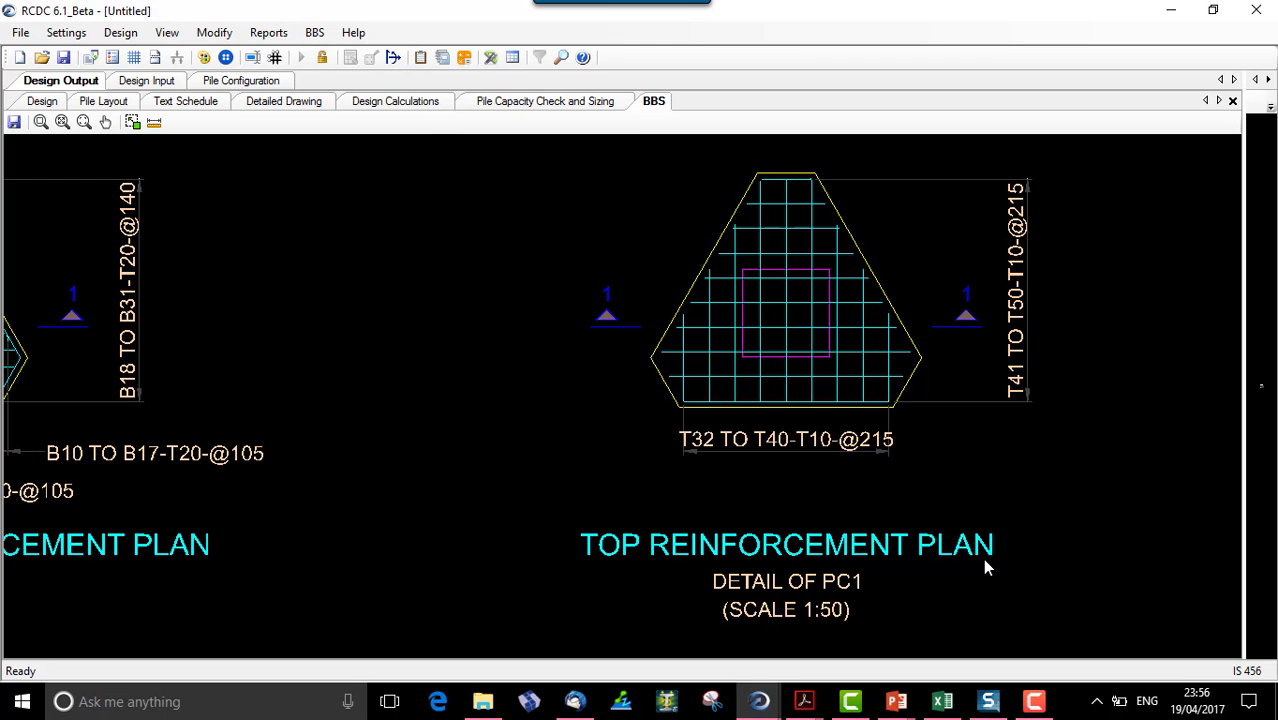
pyautogui.scroll(-3, 985, 567)
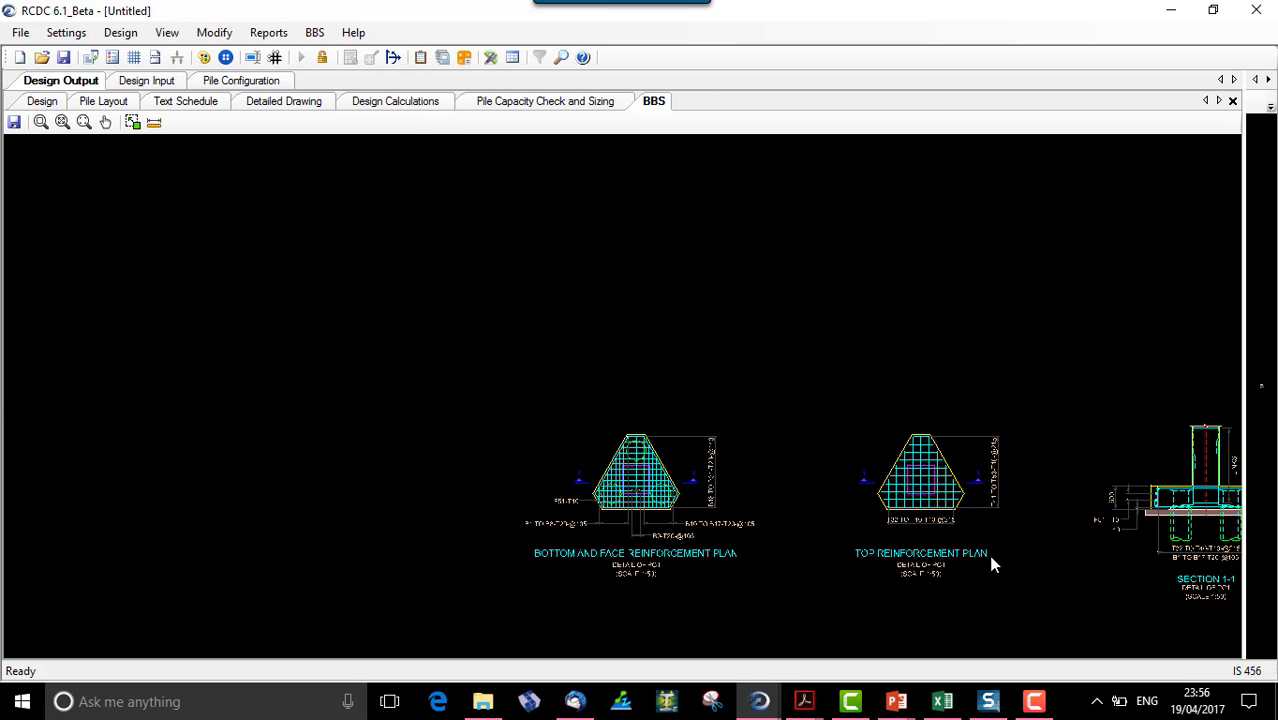
# Inspect PC1's Section 1-1 for cap depth, pile diameter, and top, bottom and face bar marks.
pyautogui.moveTo(990, 565); pyautogui.dragTo(593, 519, button='middle')
pyautogui.scroll(3, 858, 515)
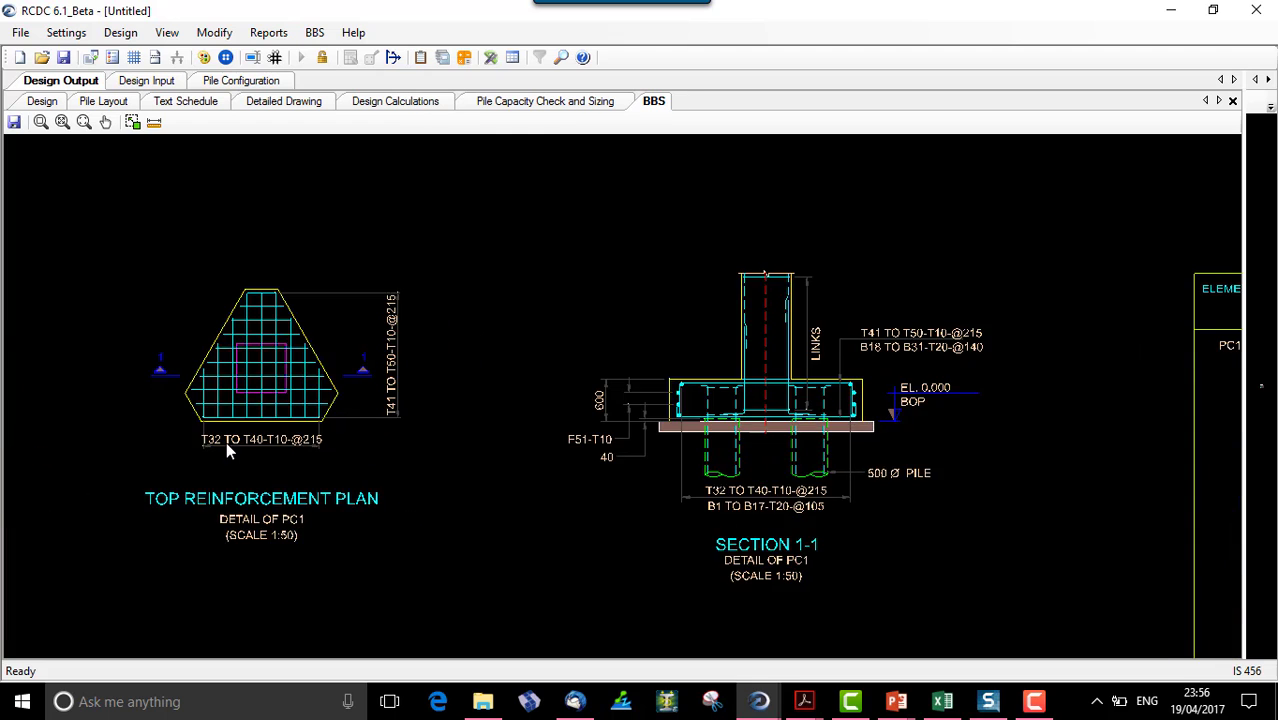
pyautogui.moveTo(226, 443); pyautogui.dragTo(393, 444, button='middle')
pyautogui.moveTo(880, 466); pyautogui.dragTo(669, 469, button='middle')
pyautogui.scroll(4, 802, 473)
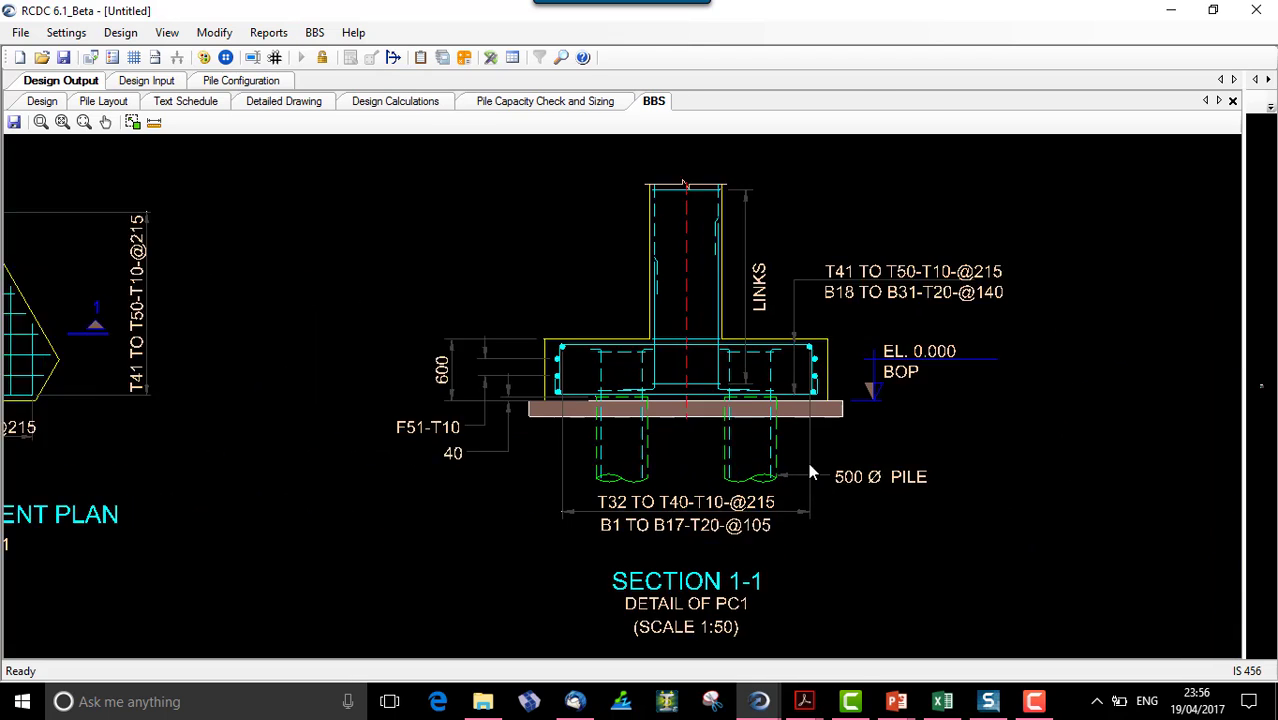
pyautogui.scroll(4, 725, 440)
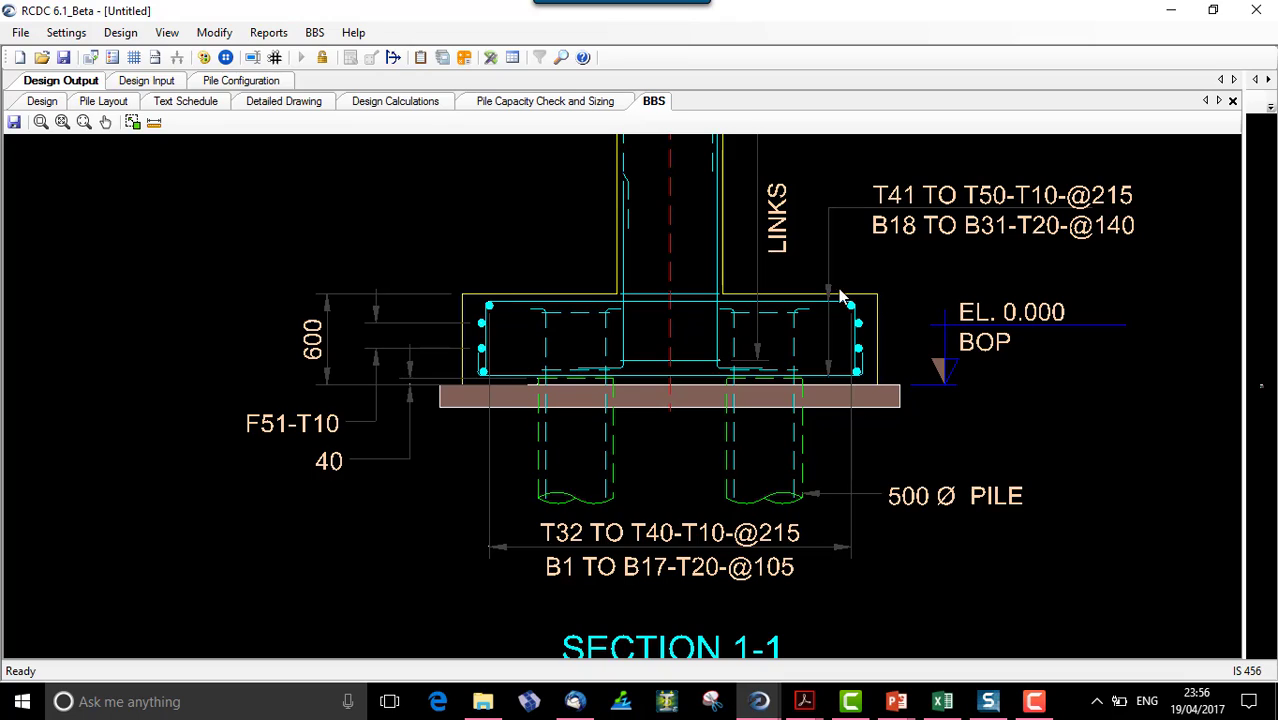
pyautogui.scroll(-5, 824, 430)
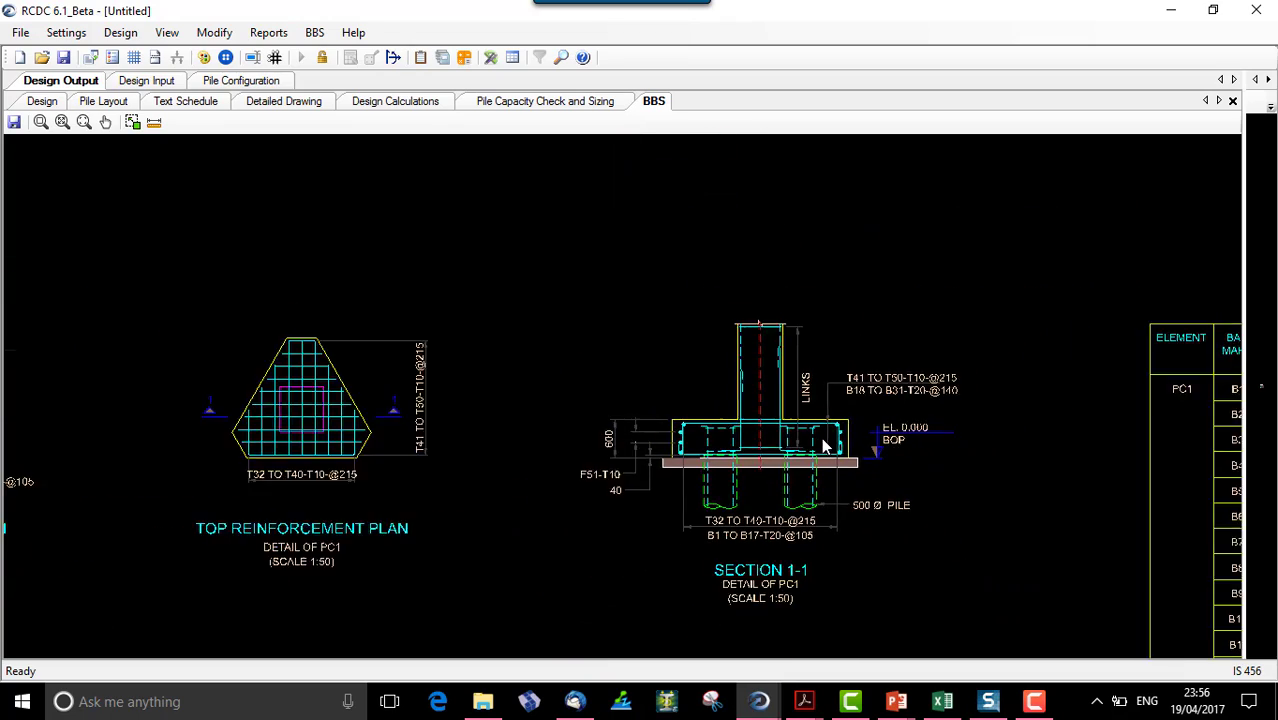
# Examine PC1's bar schedule table, including bar marks, numbers, diameters, shapes, cutting lengths and dimensions.
pyautogui.scroll(-4, 821, 437)
pyautogui.moveTo(906, 489)
pyautogui.mouseDown(button='middle')
pyautogui.moveTo(428, 431)
pyautogui.moveTo(394, 412)
pyautogui.mouseUp(button='middle')
pyautogui.scroll(6, 808, 320)
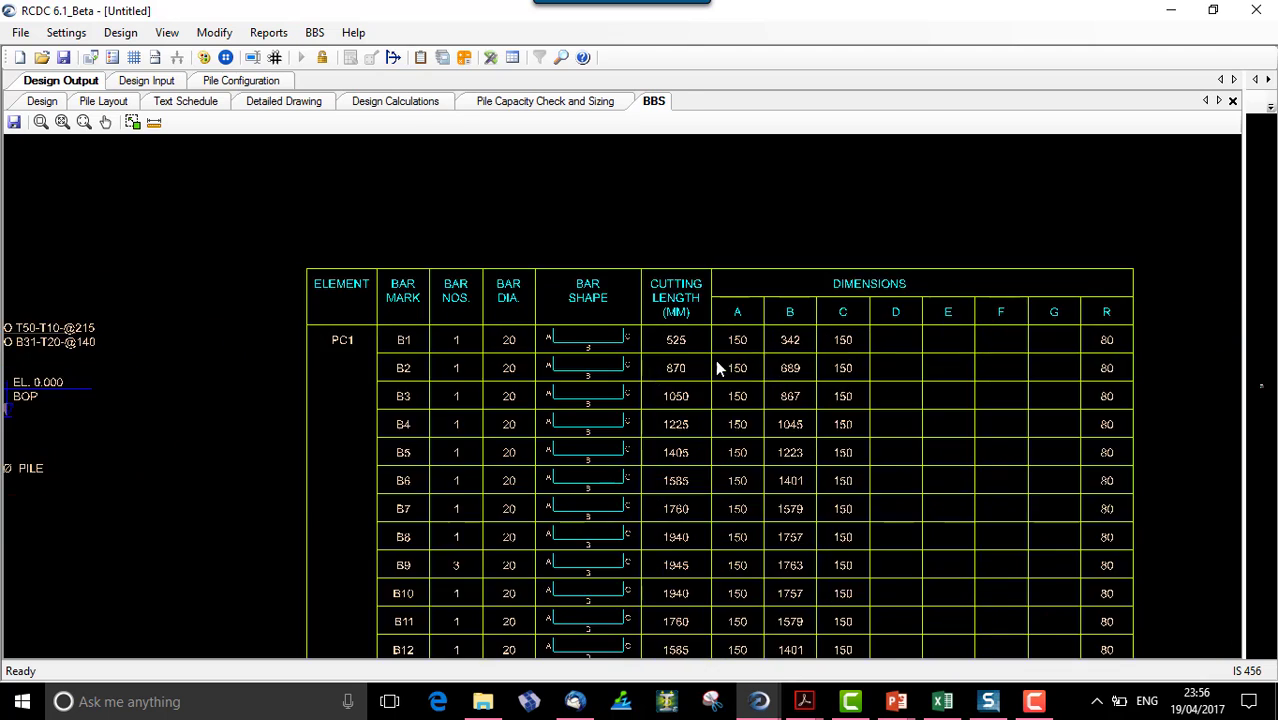
pyautogui.scroll(2, 600, 375)
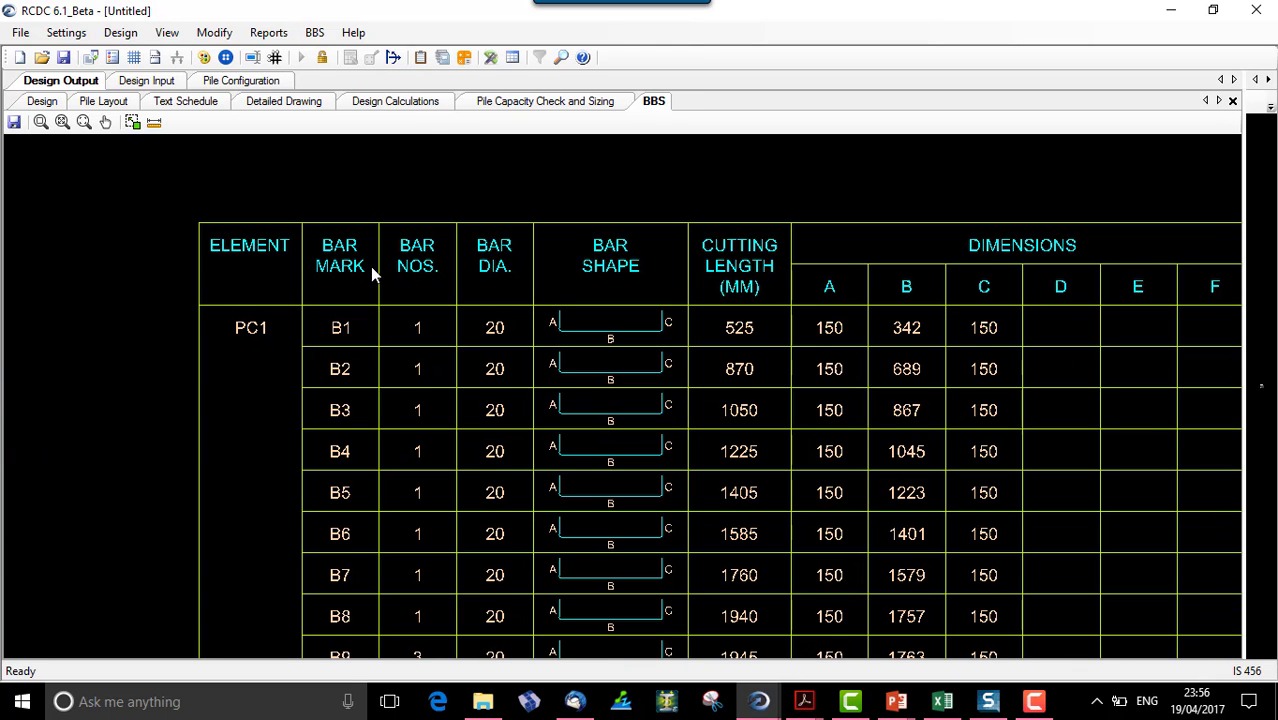
pyautogui.scroll(-2, 875, 456)
pyautogui.moveTo(873, 455); pyautogui.dragTo(546, 480, button='middle')
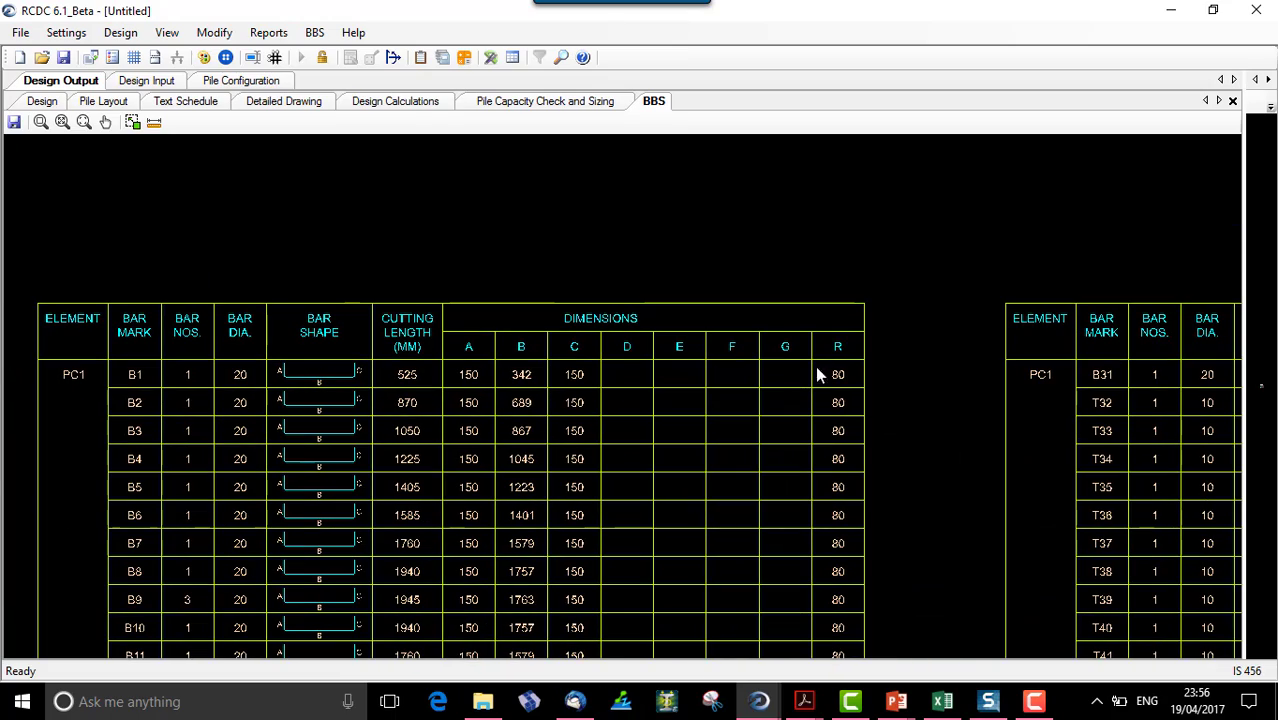
# Review PC1's summary of reinforcement length and weight by bar diameter, and return to the full BBS drawing.
pyautogui.scroll(-4, 790, 385)
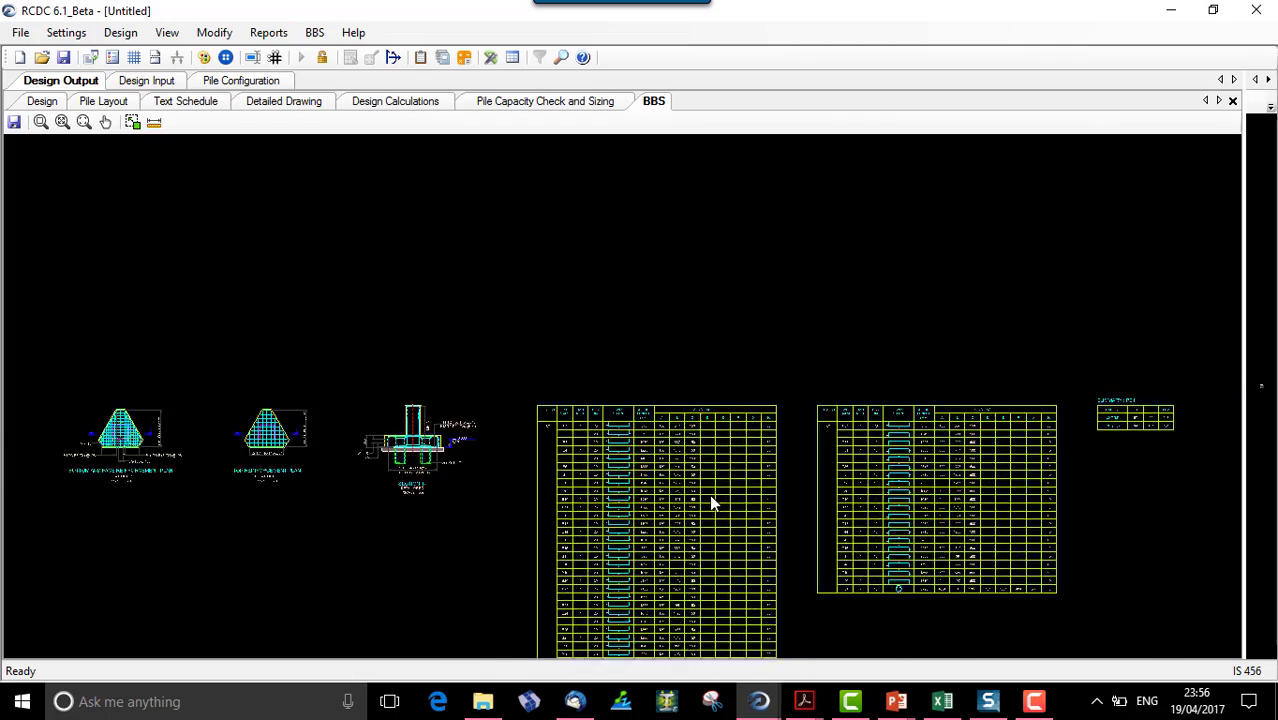
pyautogui.scroll(5, 742, 432)
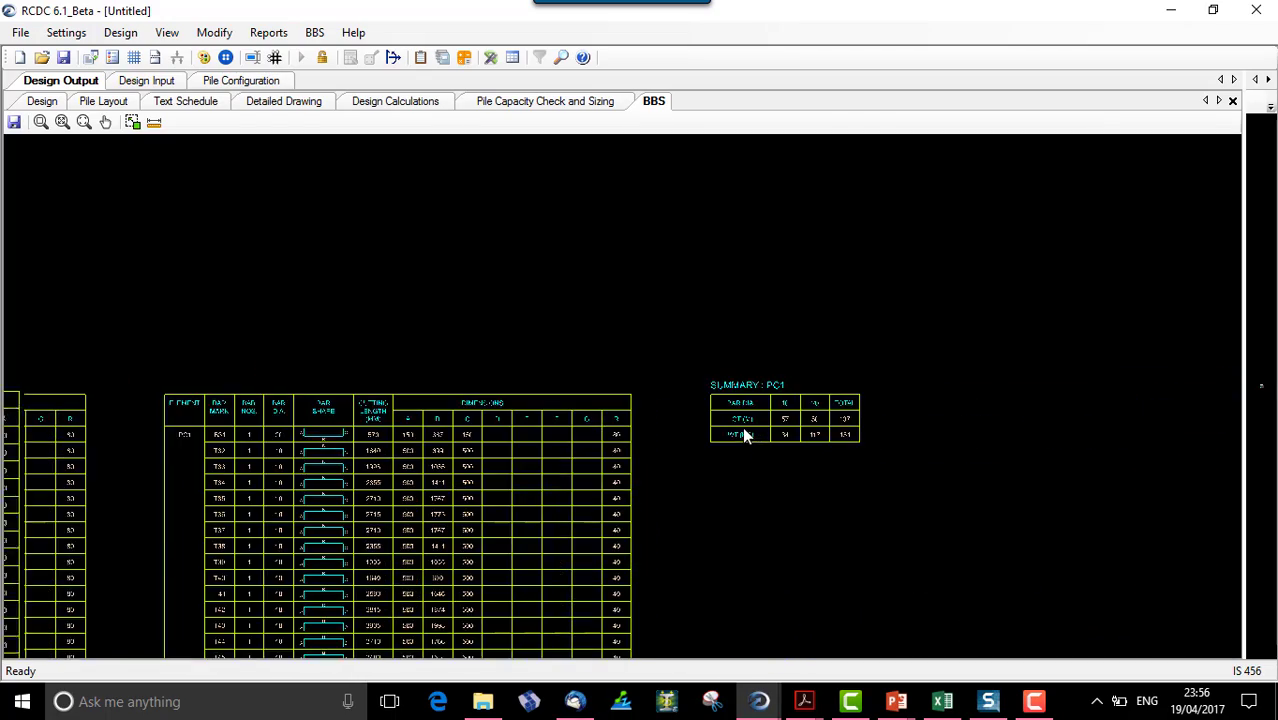
pyautogui.scroll(5, 745, 432)
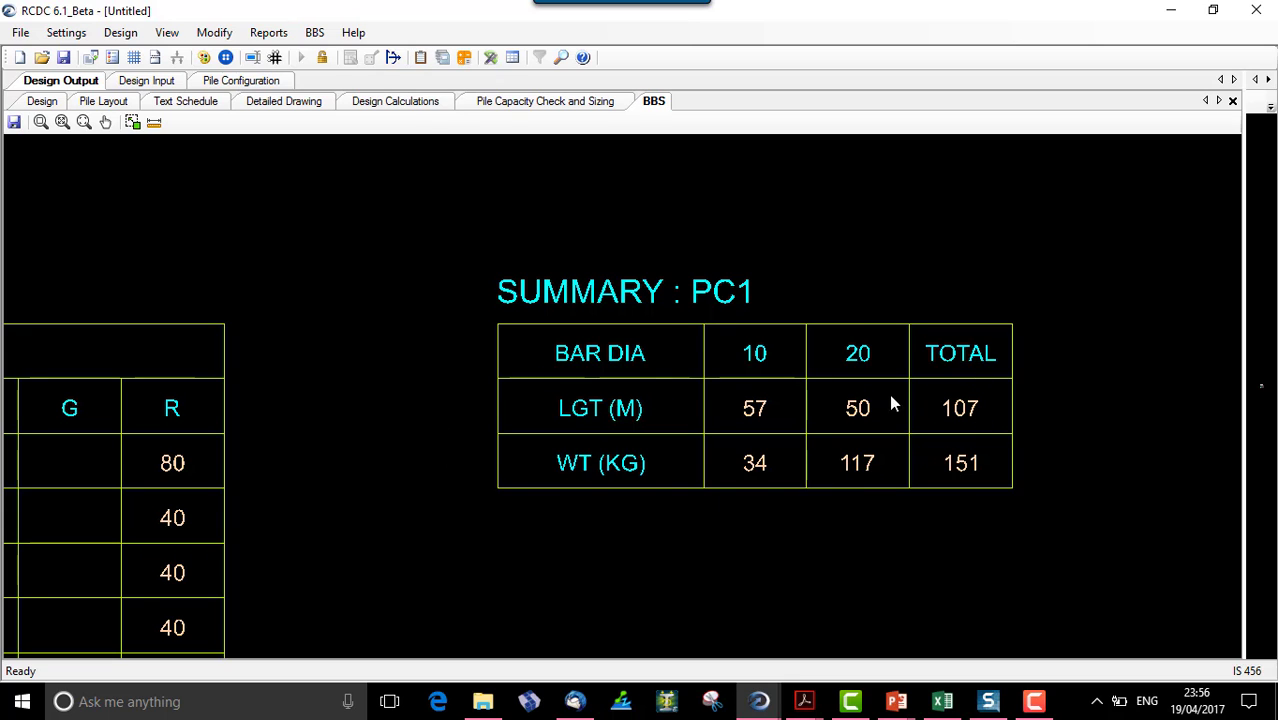
pyautogui.scroll(-3, 855, 485)
pyautogui.scroll(3, 645, 442)
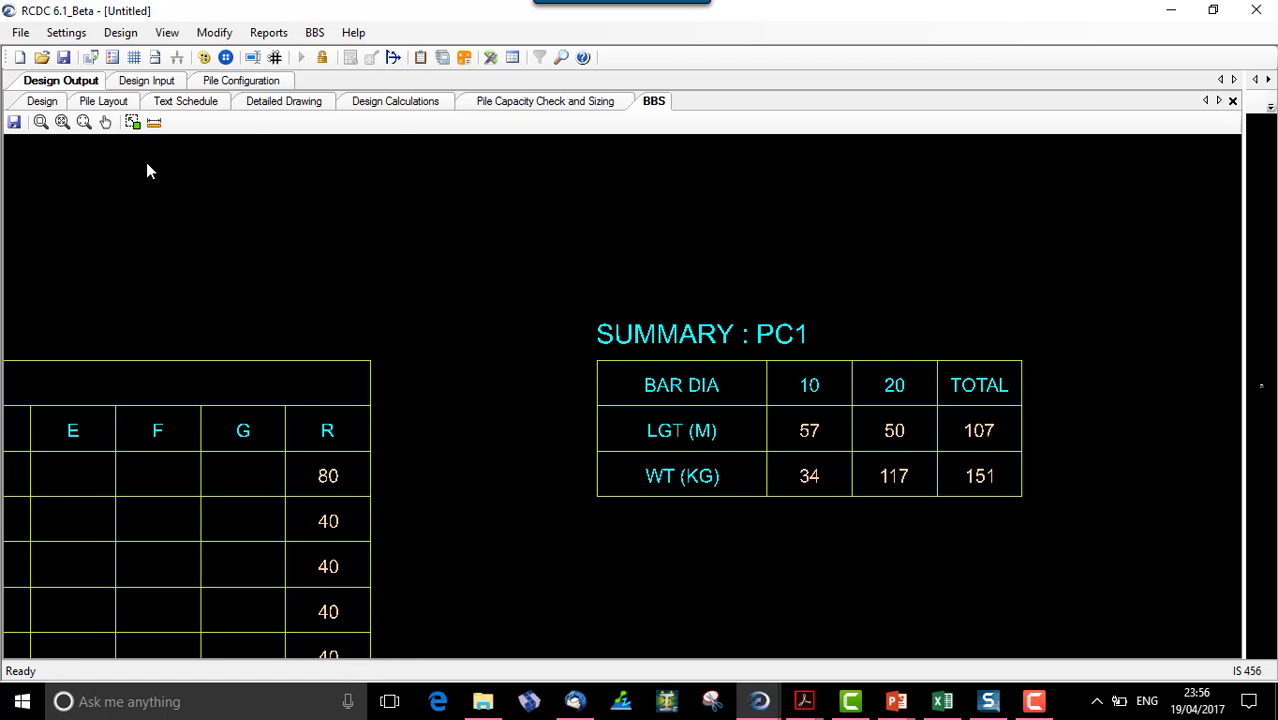
pyautogui.click(62, 121)
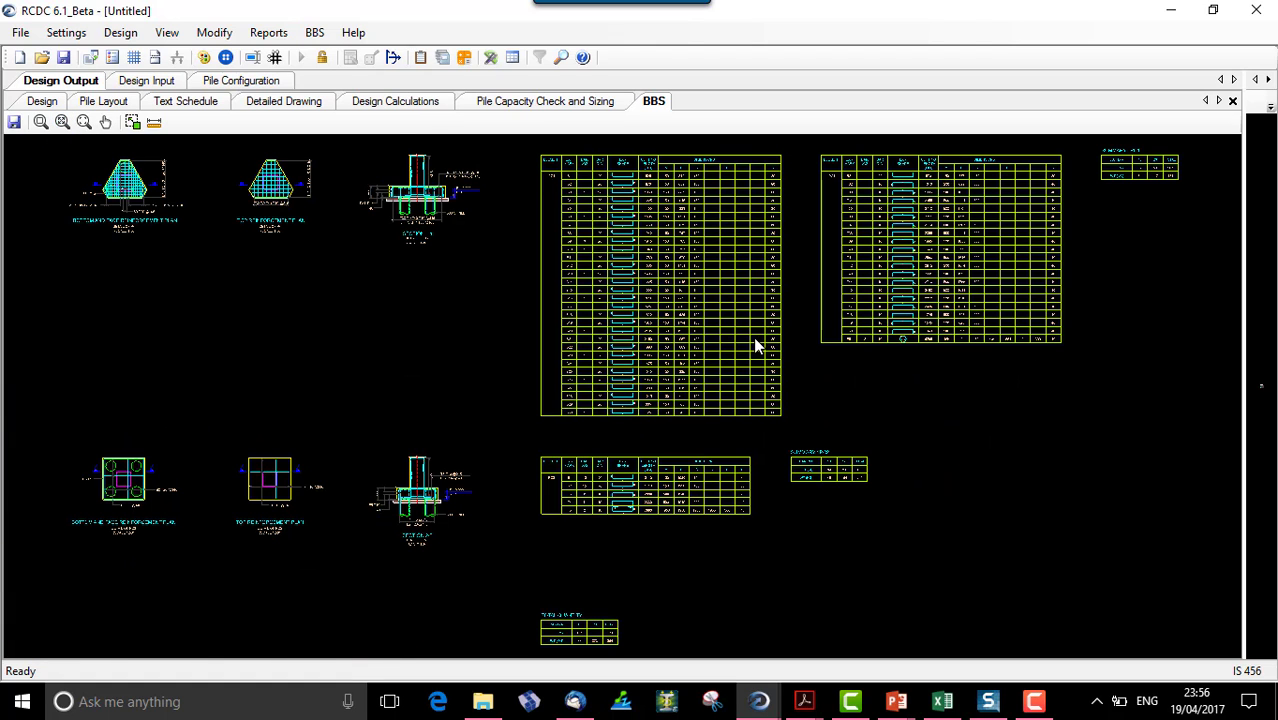